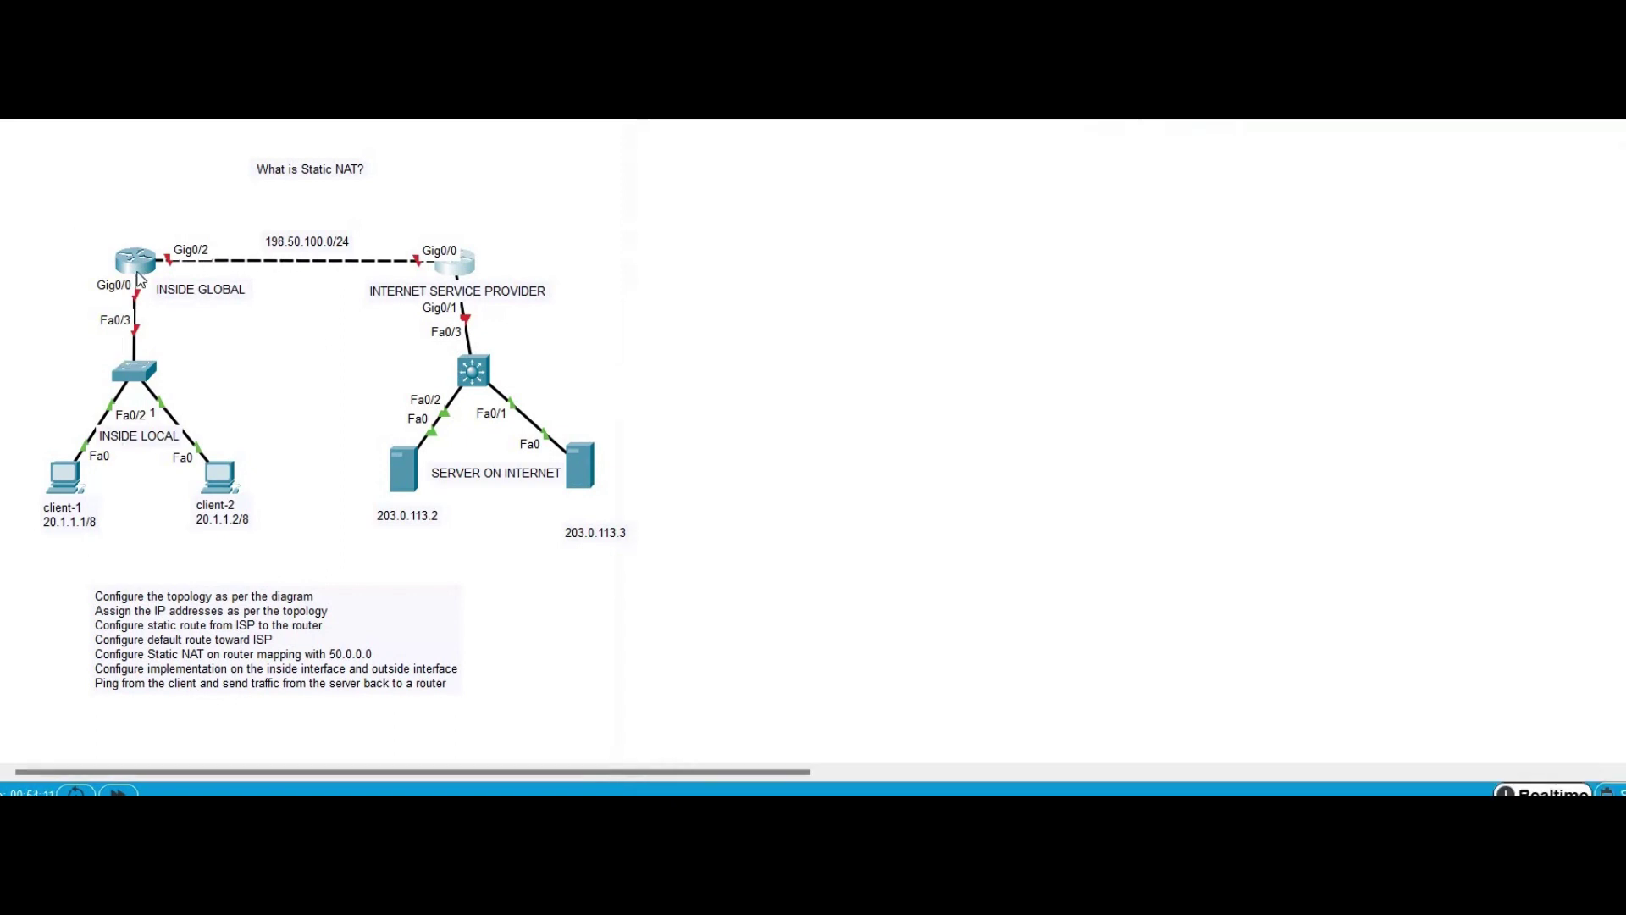
- Open the inside global router's command line and enter privileged EXEC mode with enable
click(142, 263)
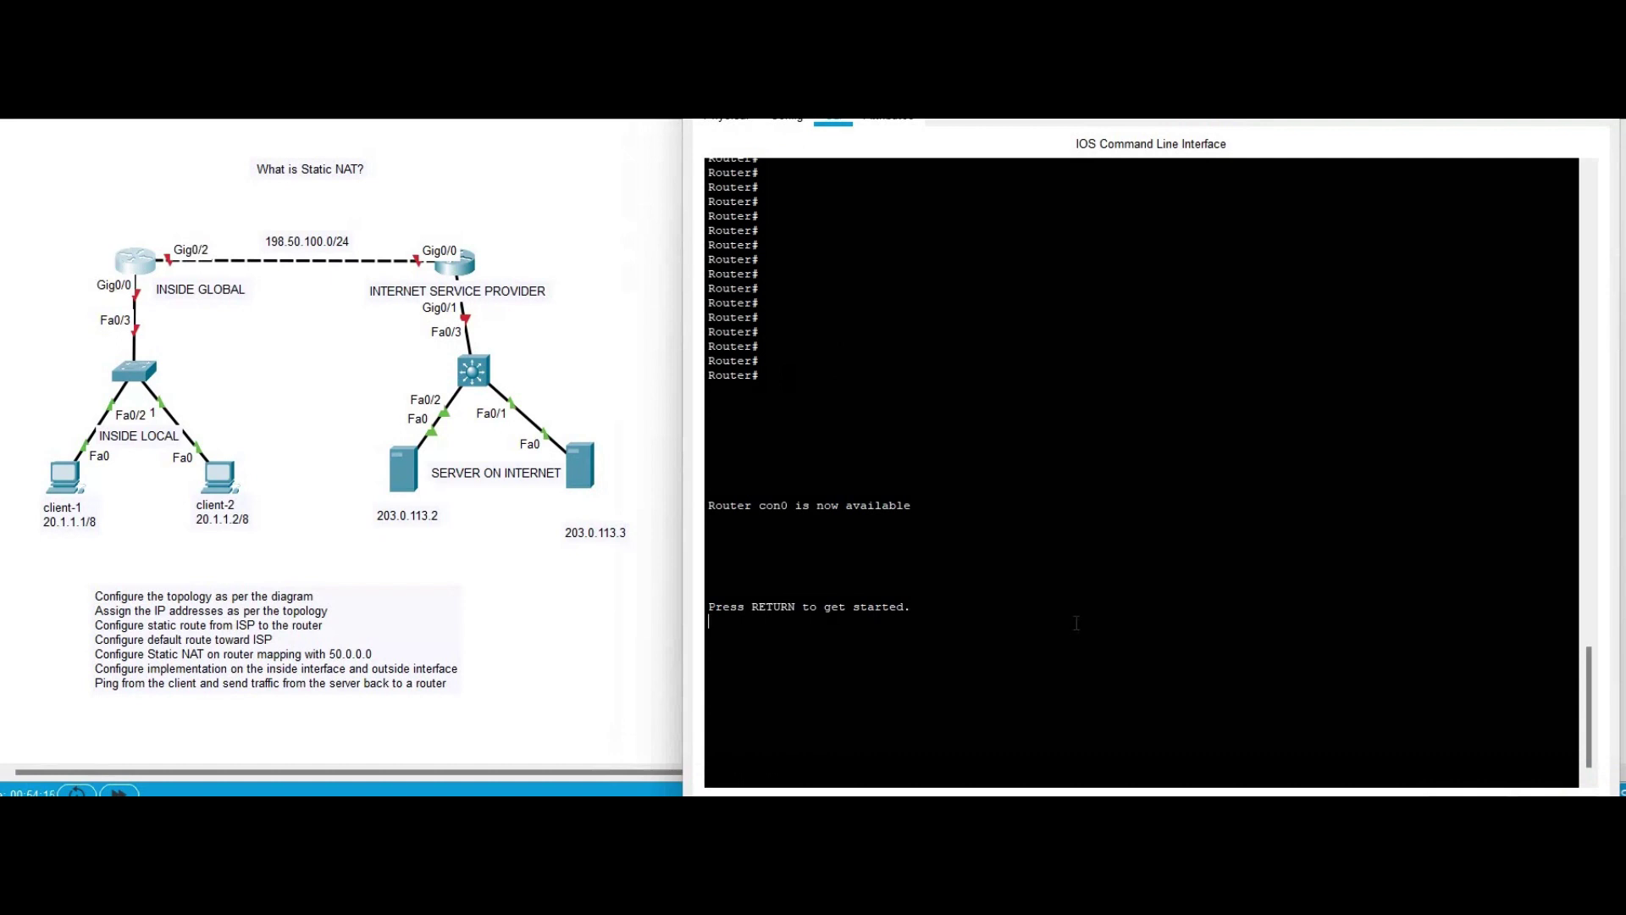
key(Return)
key(Return)
key(Return)
key(Return)
key(Return)
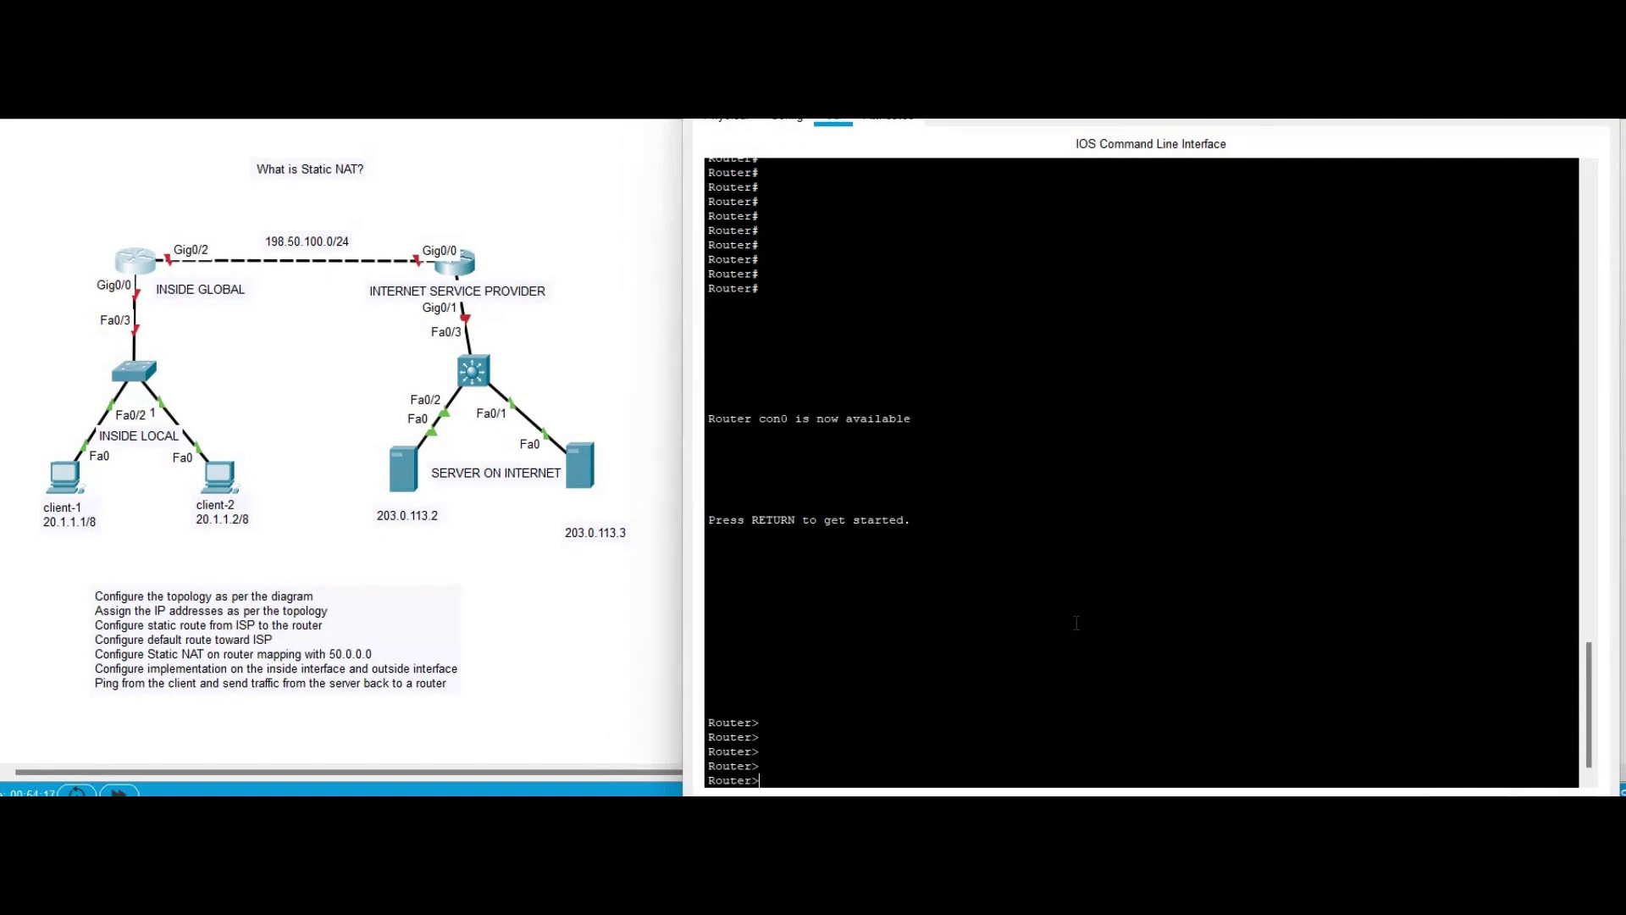
key(Return)
key(Return)
key(Return)
text(en)
key(Tab)
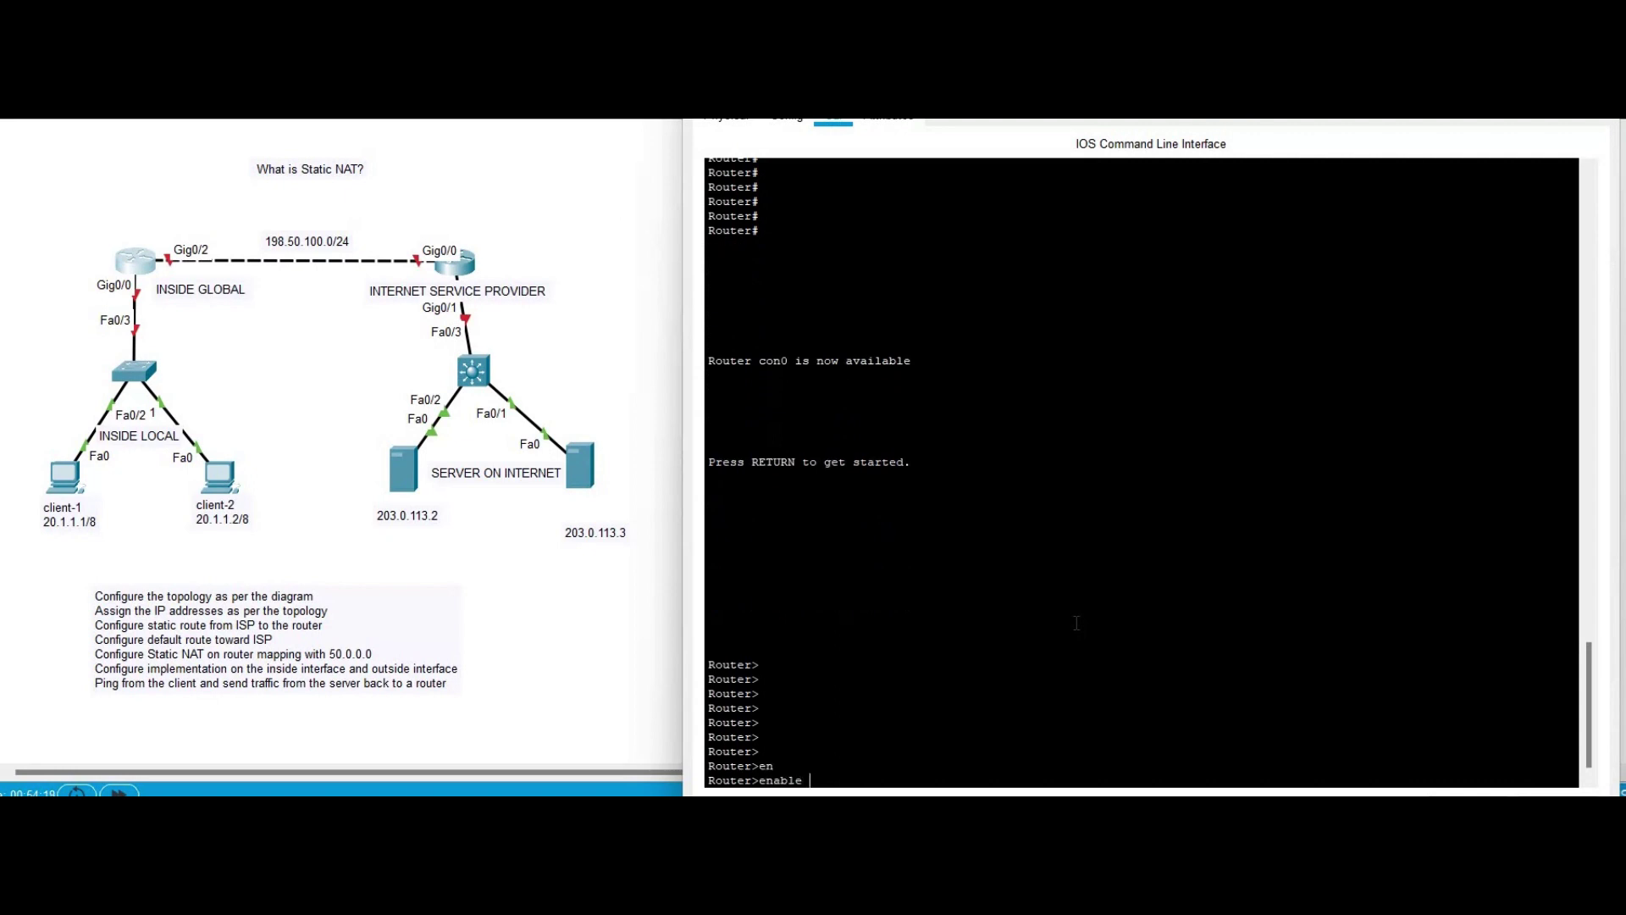
key(Return)
key(Return)
key(Return)
- Enter global configuration mode on the inside global router with conf t
text(conf t")
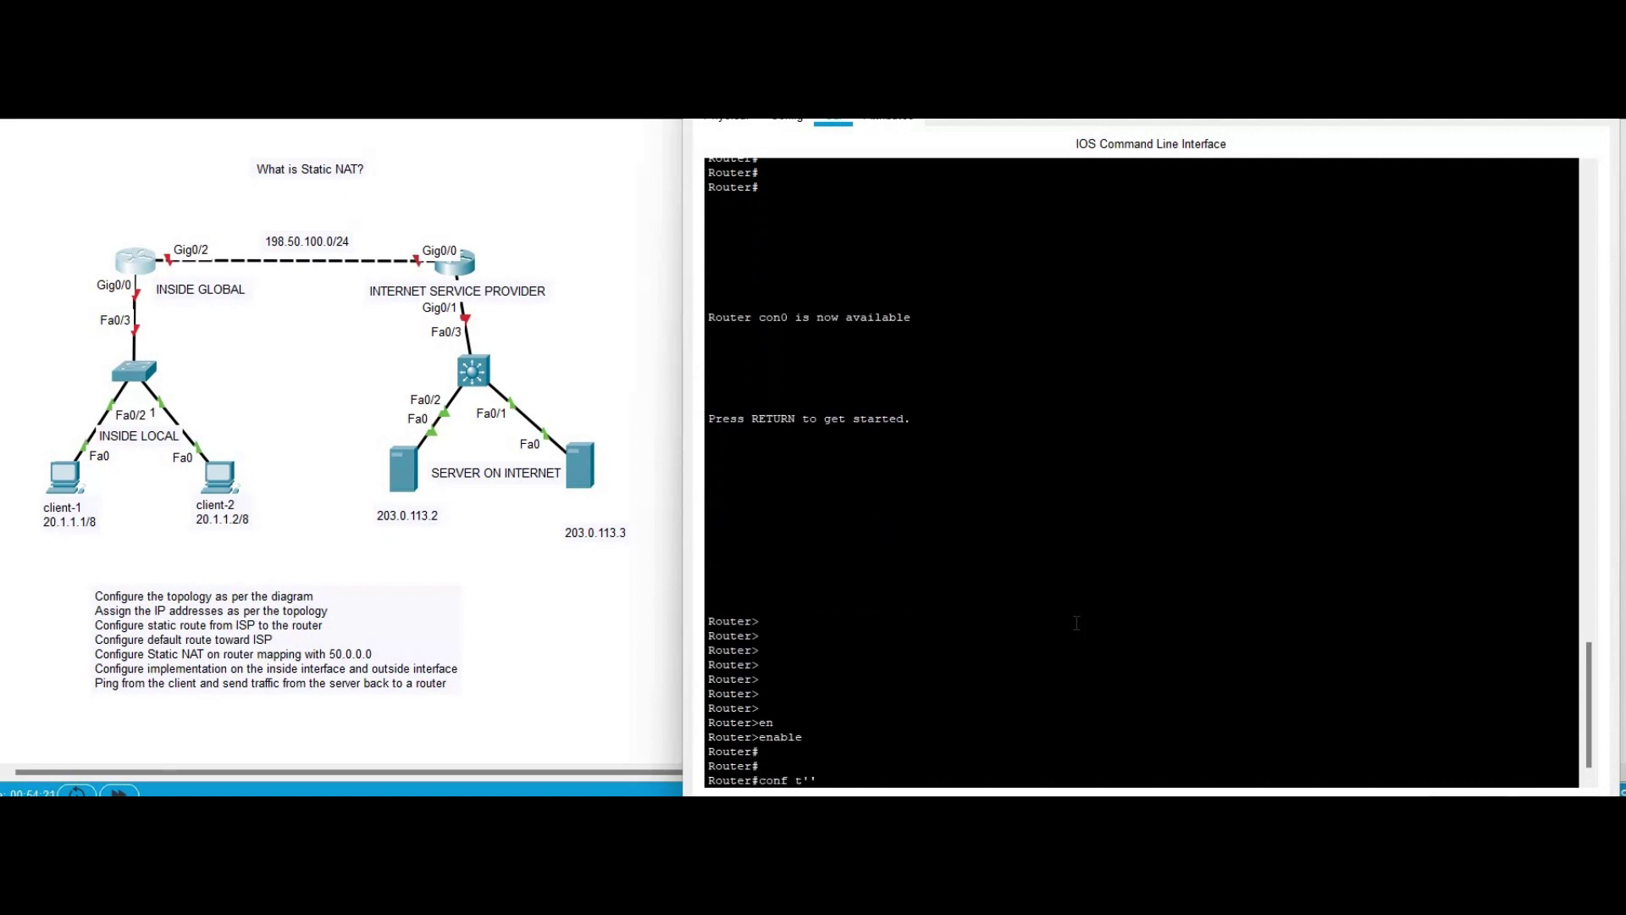
key(BackSpace)
key(BackSpace)
text(t)
key(Return)
key(Return)
key(Return)
key(Return)
key(Return)
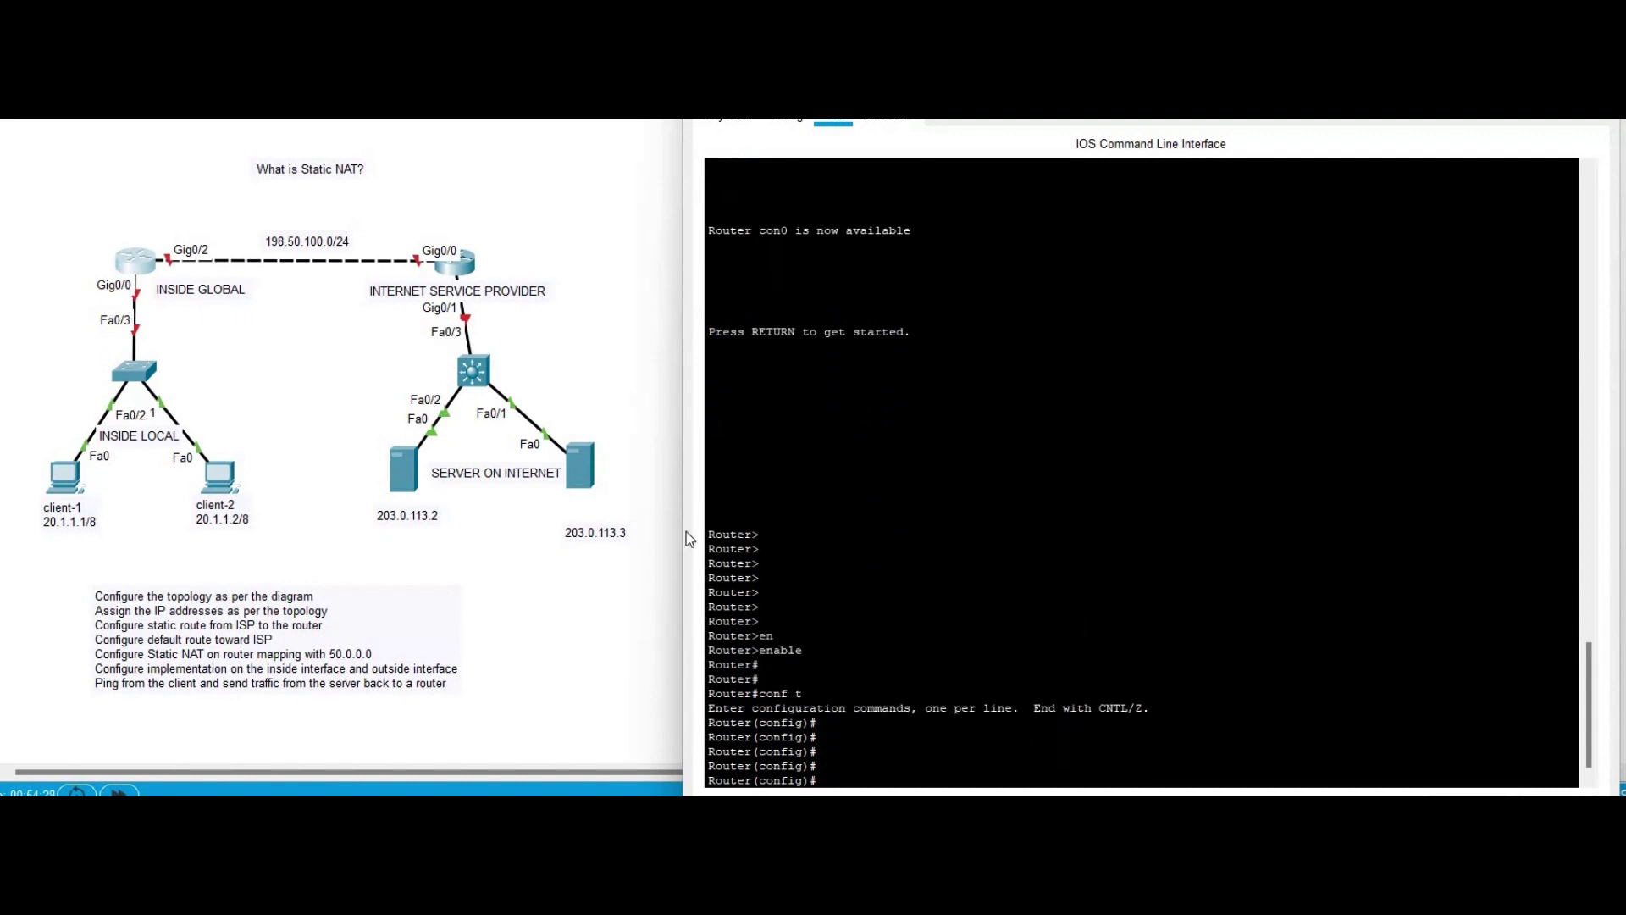
- Paste the inside router's interface configuration: Gig0/0 with 20.1.1.100 255.0.0.0 and Gig0/2 with 198.50.100.1 255.255.255.0, both with no shutdown
right_click(962, 749)
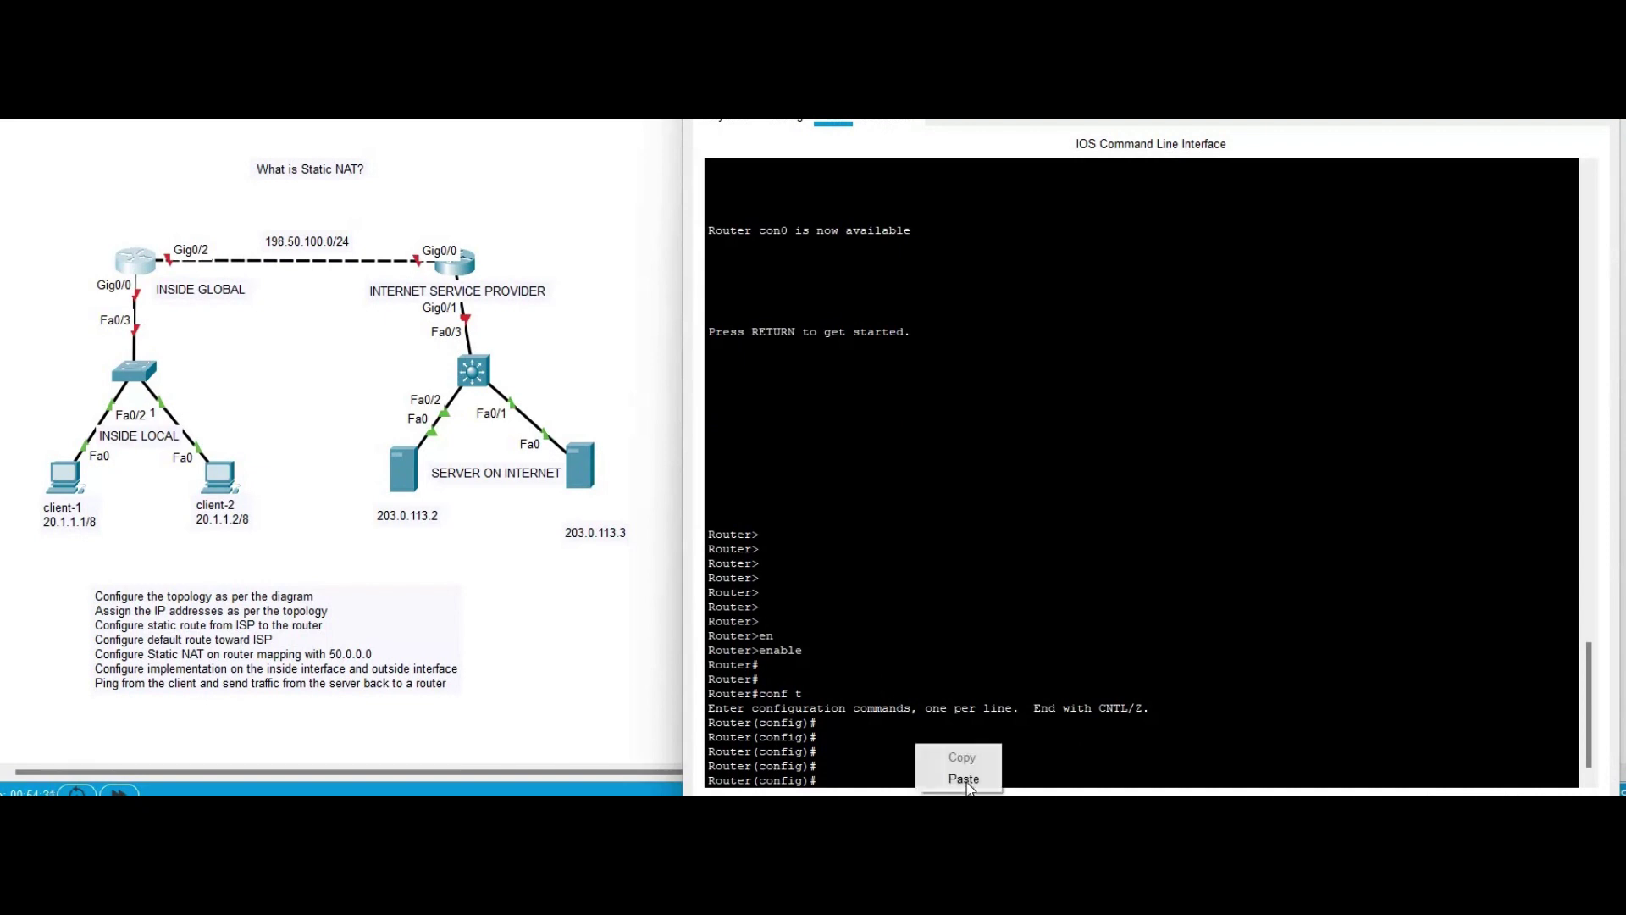
click(966, 776)
key(Return)
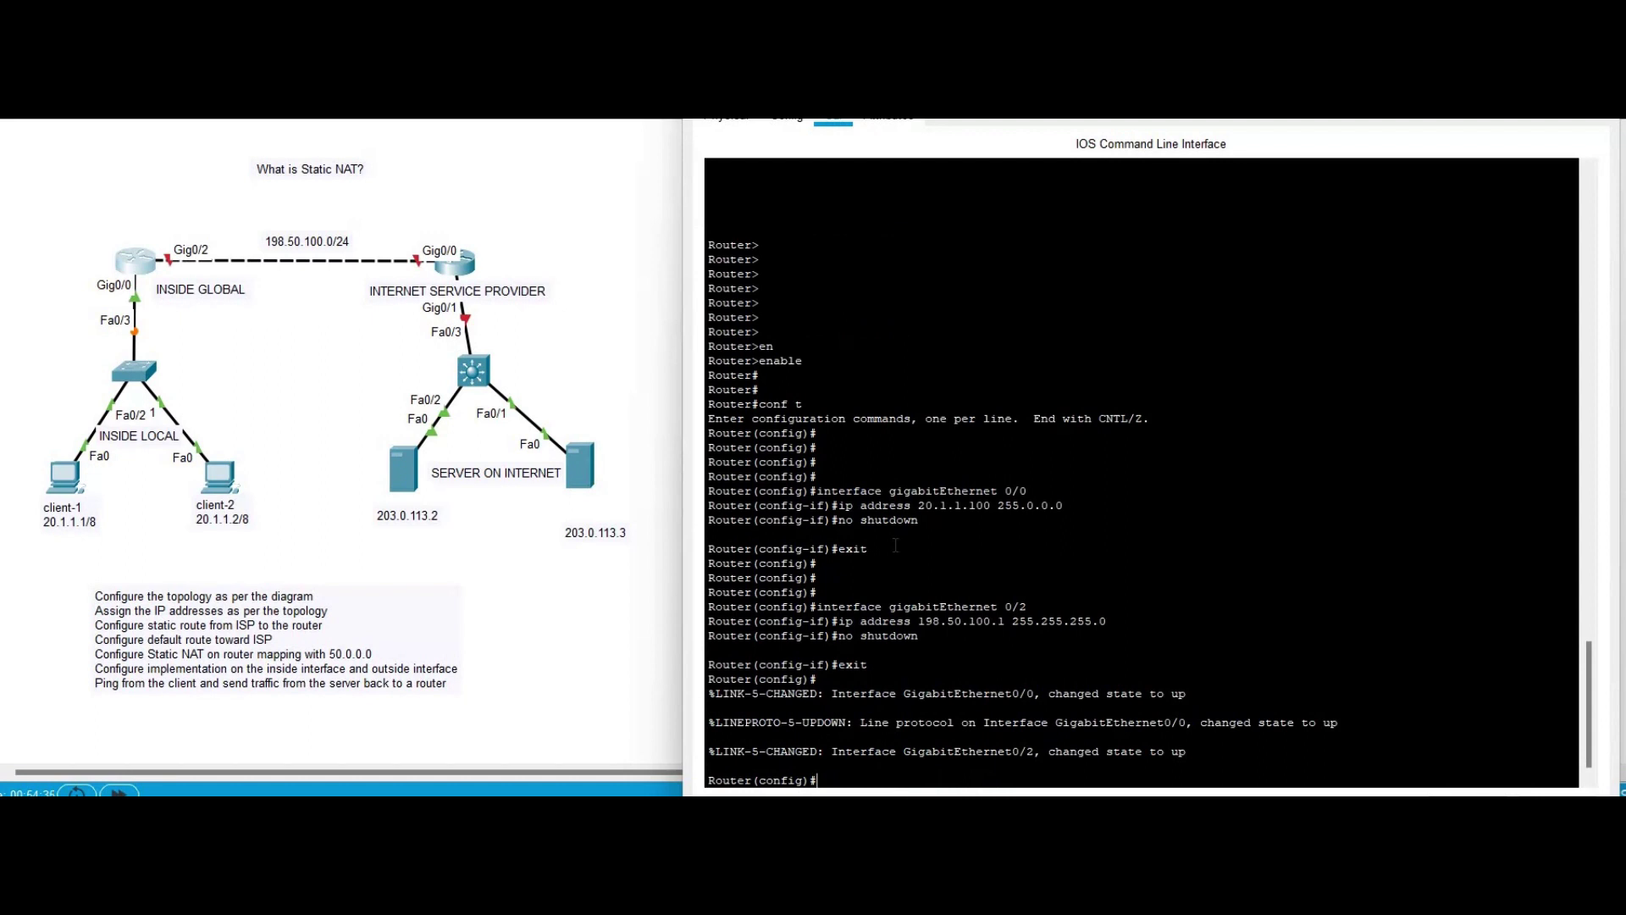
drag(870, 549, 787, 476)
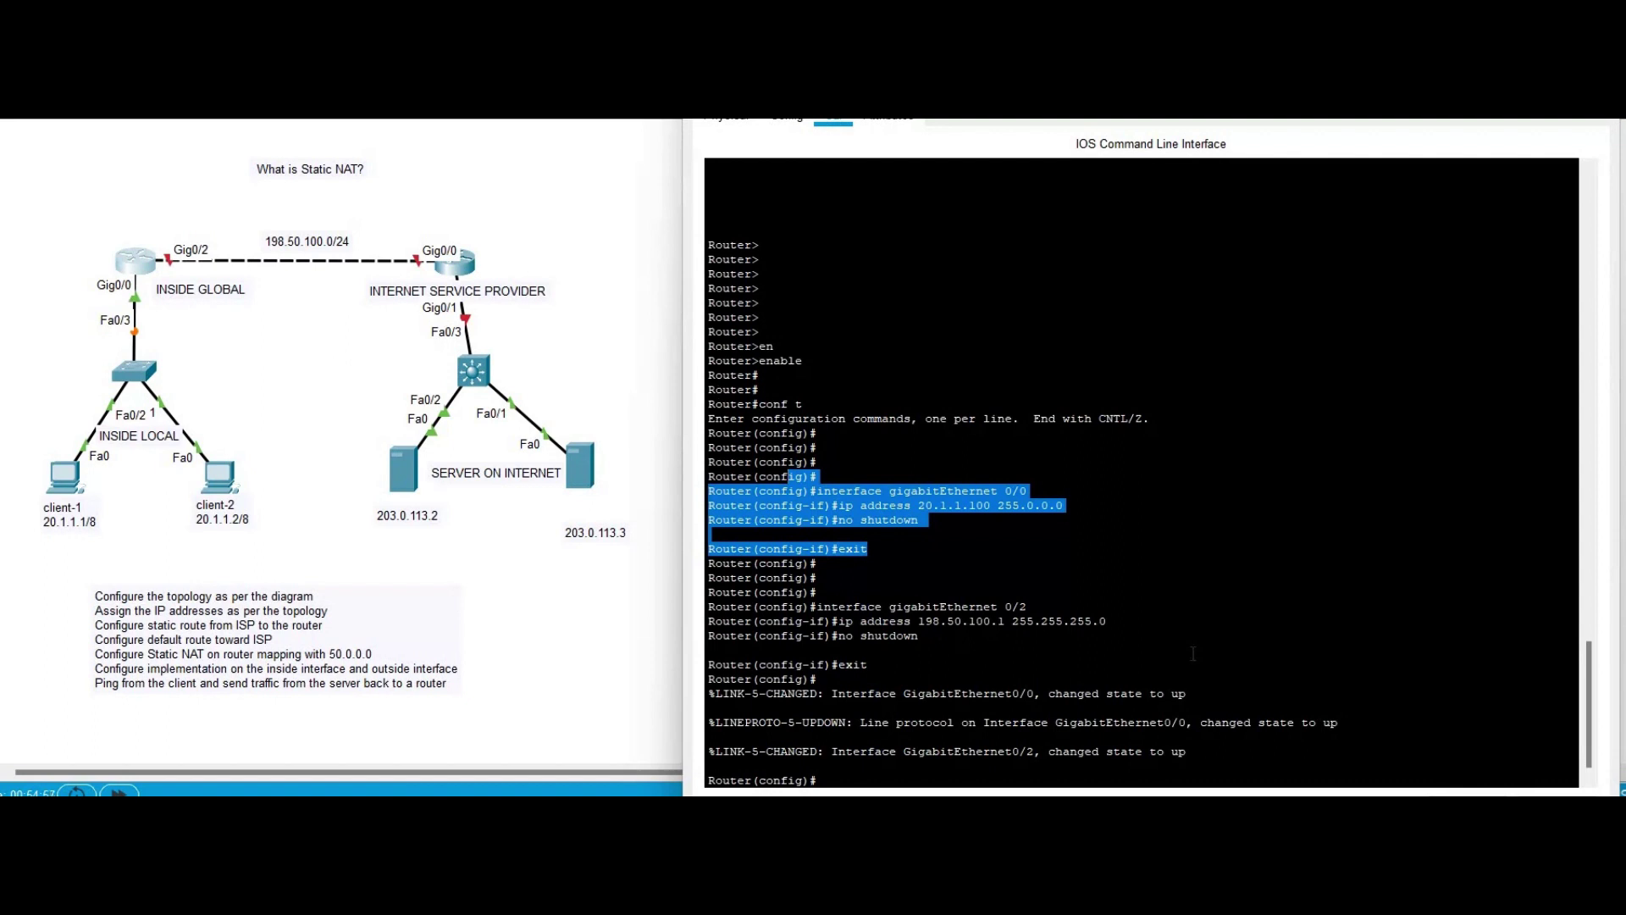
key(Return)
key(Return)
key(Return)
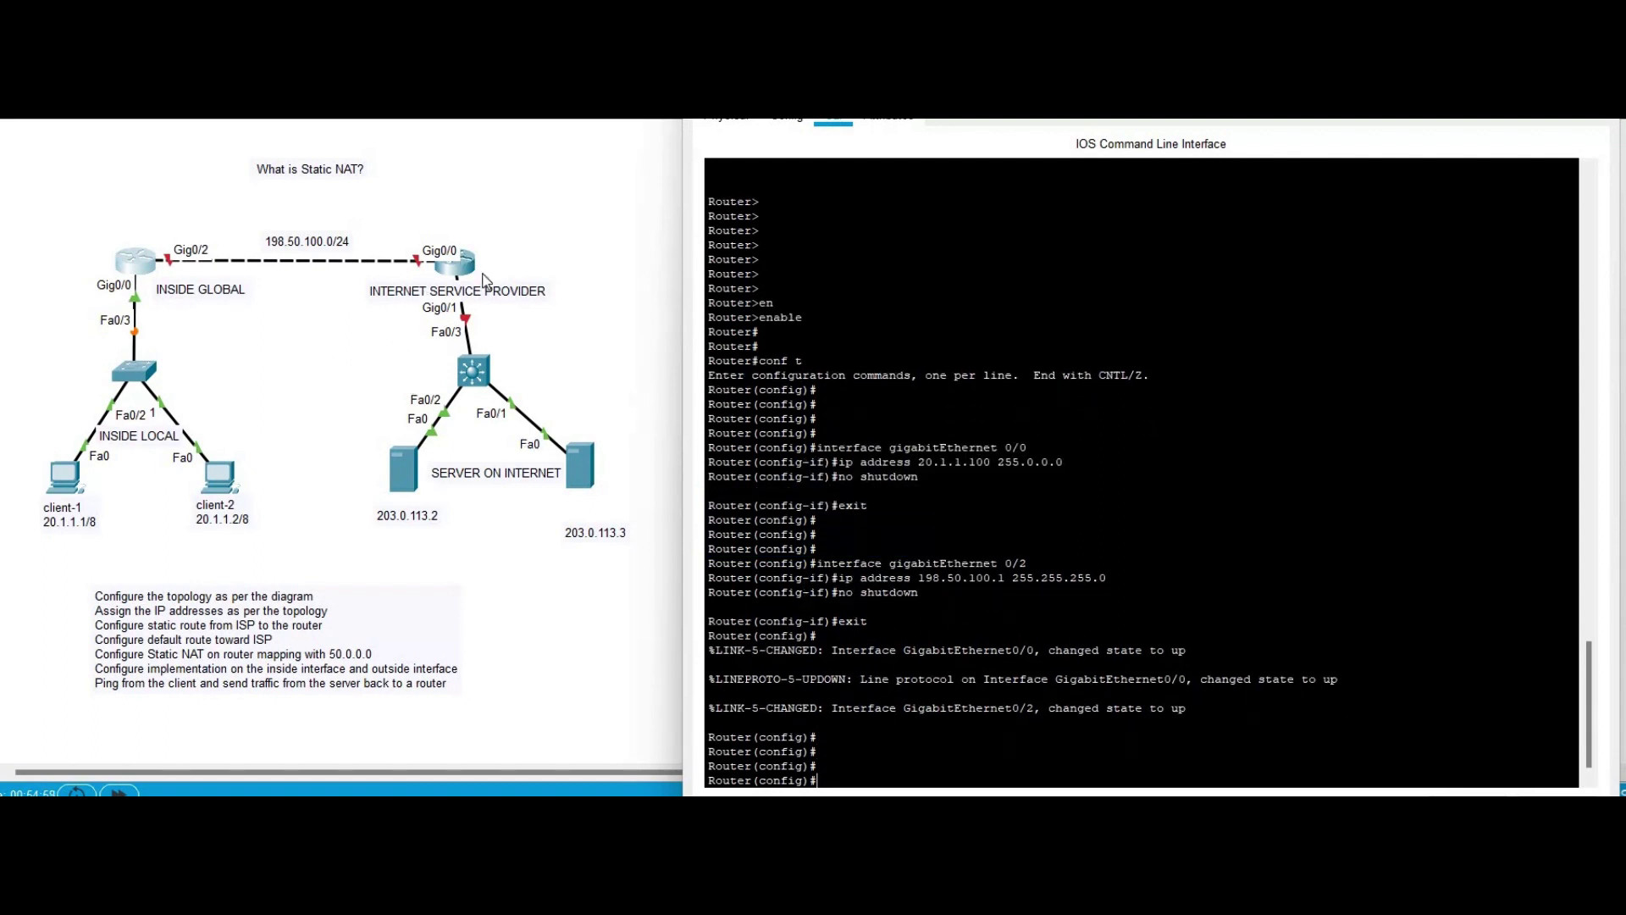
- Open the Internet Service Provider router's command line and enter global configuration mode with enable and conf t
click(471, 269)
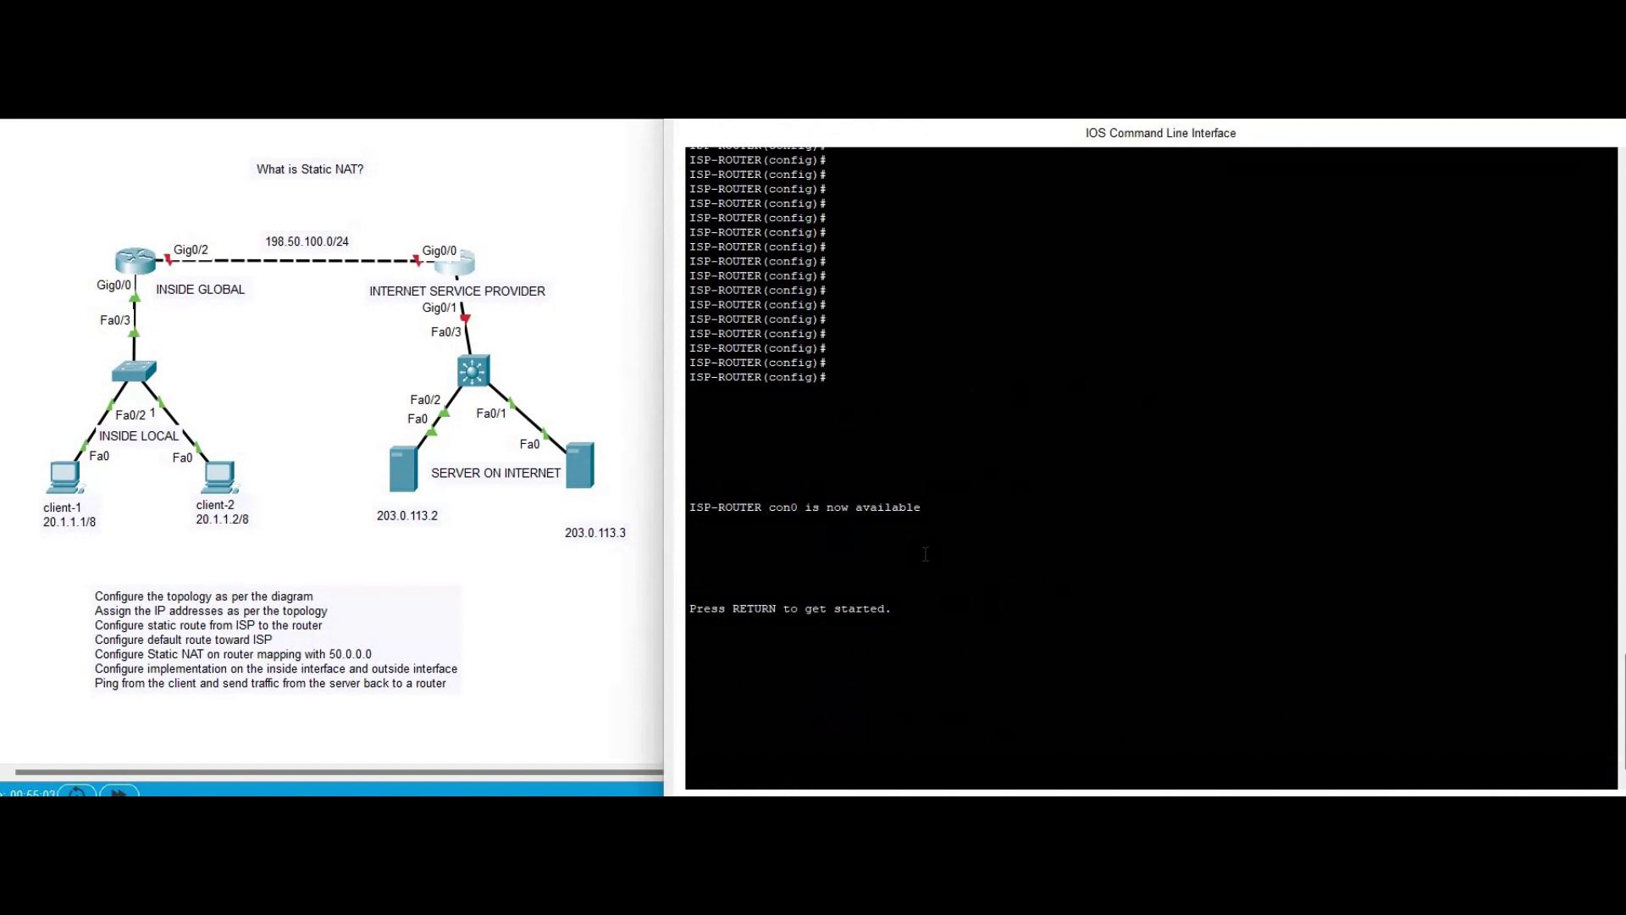
key(Return)
key(Return)
key(Return)
text(en)
key(Tab)
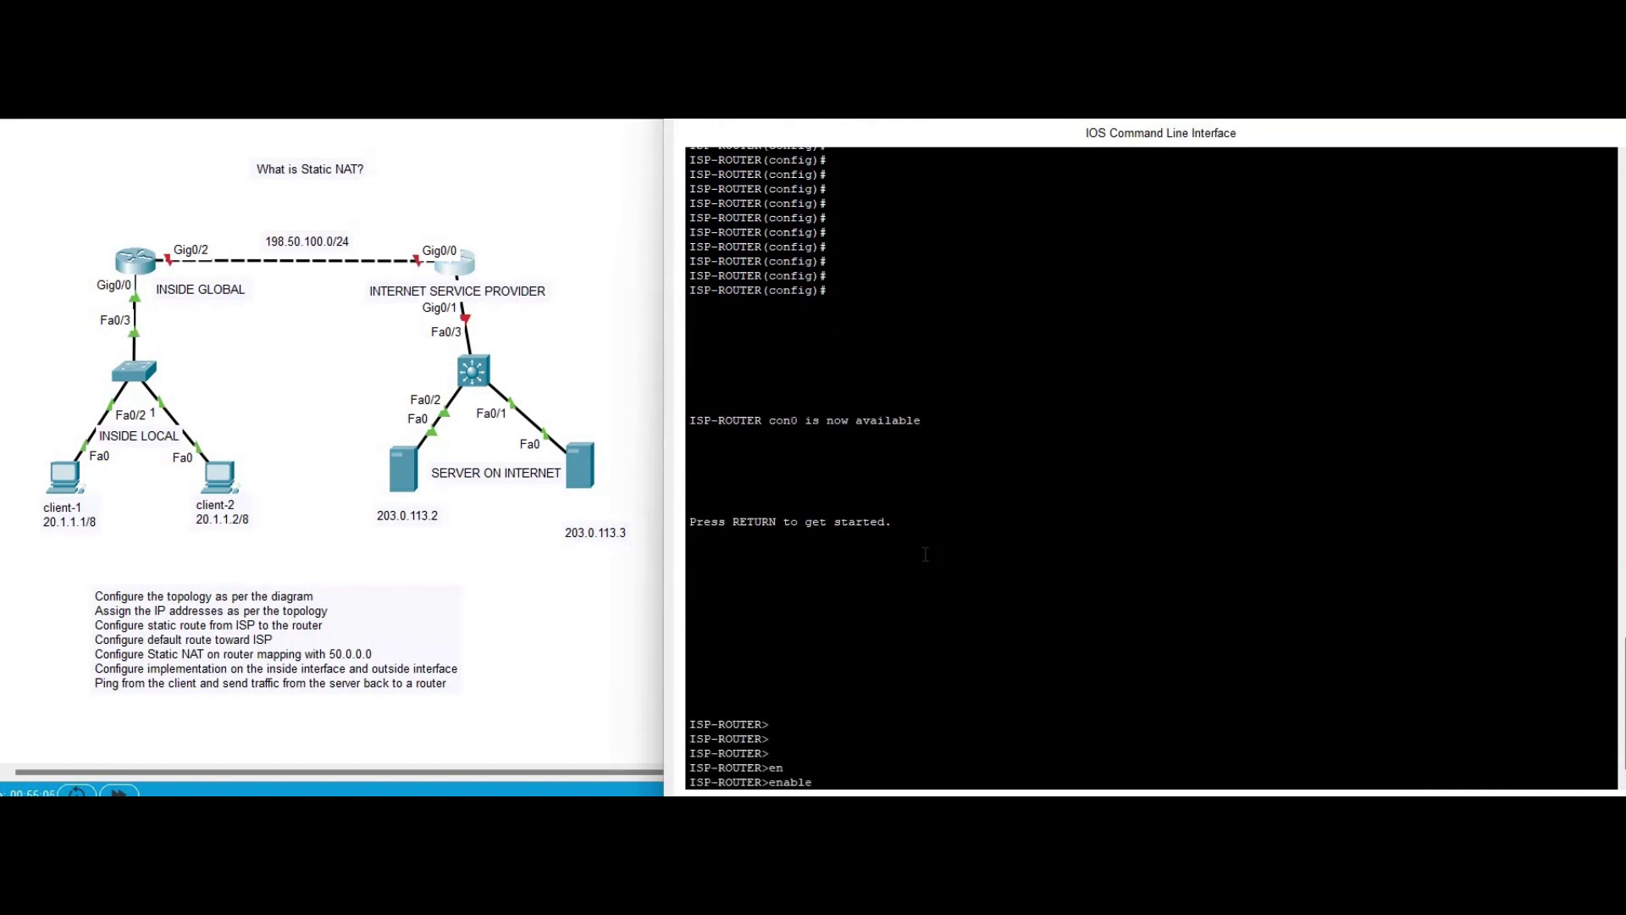
key(Return)
text(conf t)
key(Return)
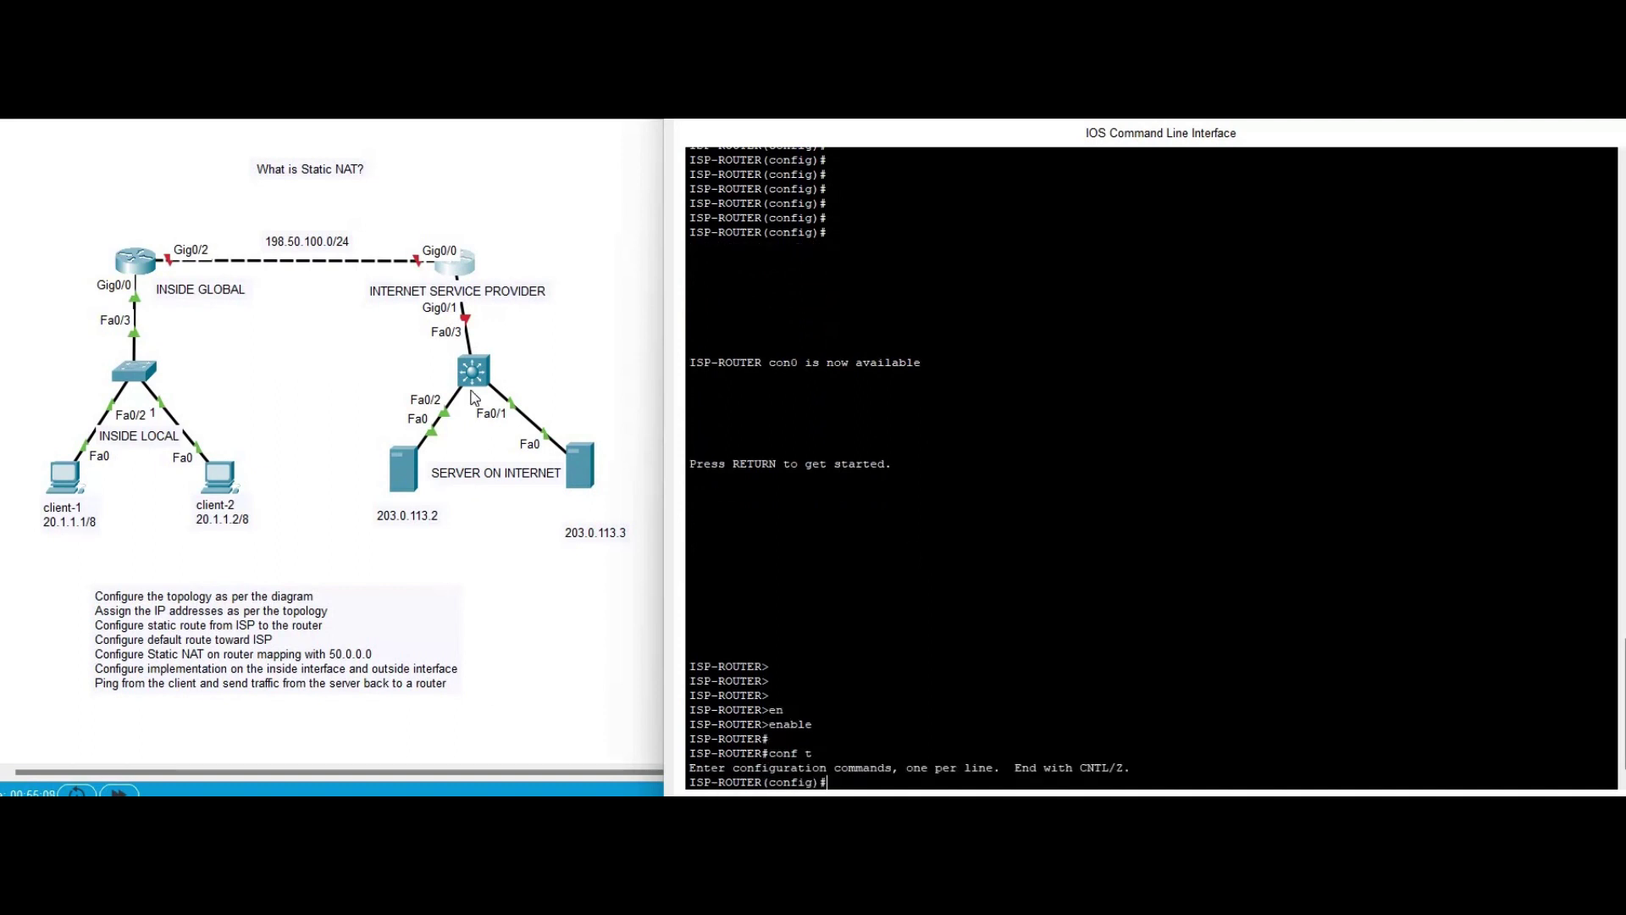
- Paste the ISP router's interface configuration: Gig0/0 with 198.50.100.2 and Gig0/1 with 203.0.113.1, both with mask 255.255.255.0 and no shutdown
click(471, 270)
click(470, 269)
key(Return)
key(Return)
key(Return)
key(Return)
key(Return)
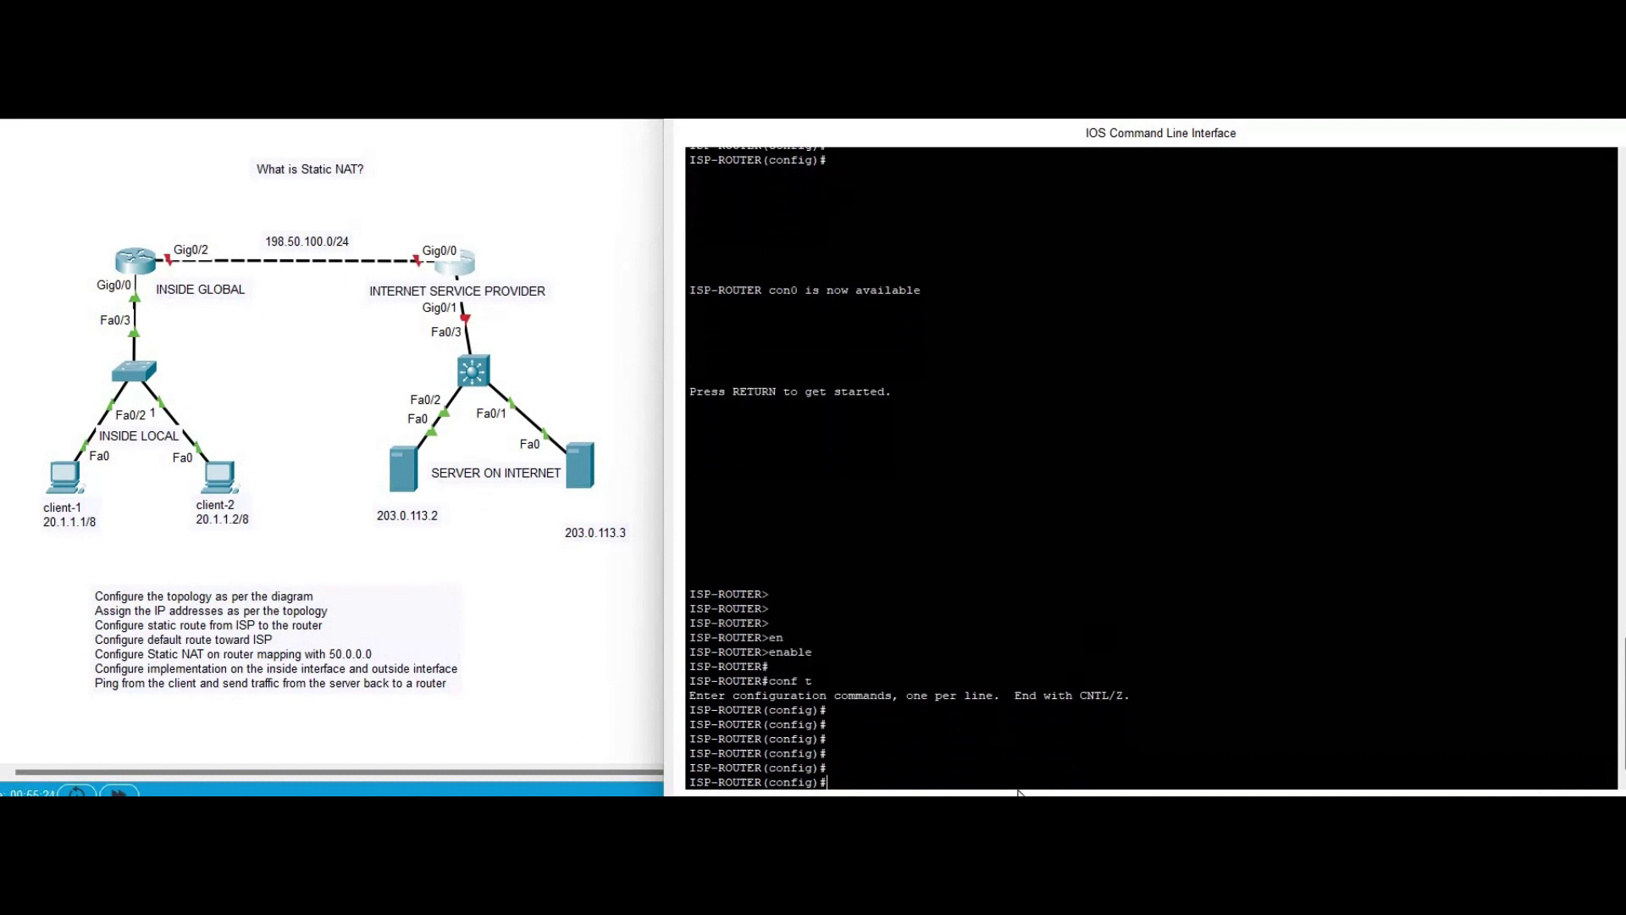
right_click(1019, 791)
click(1019, 791)
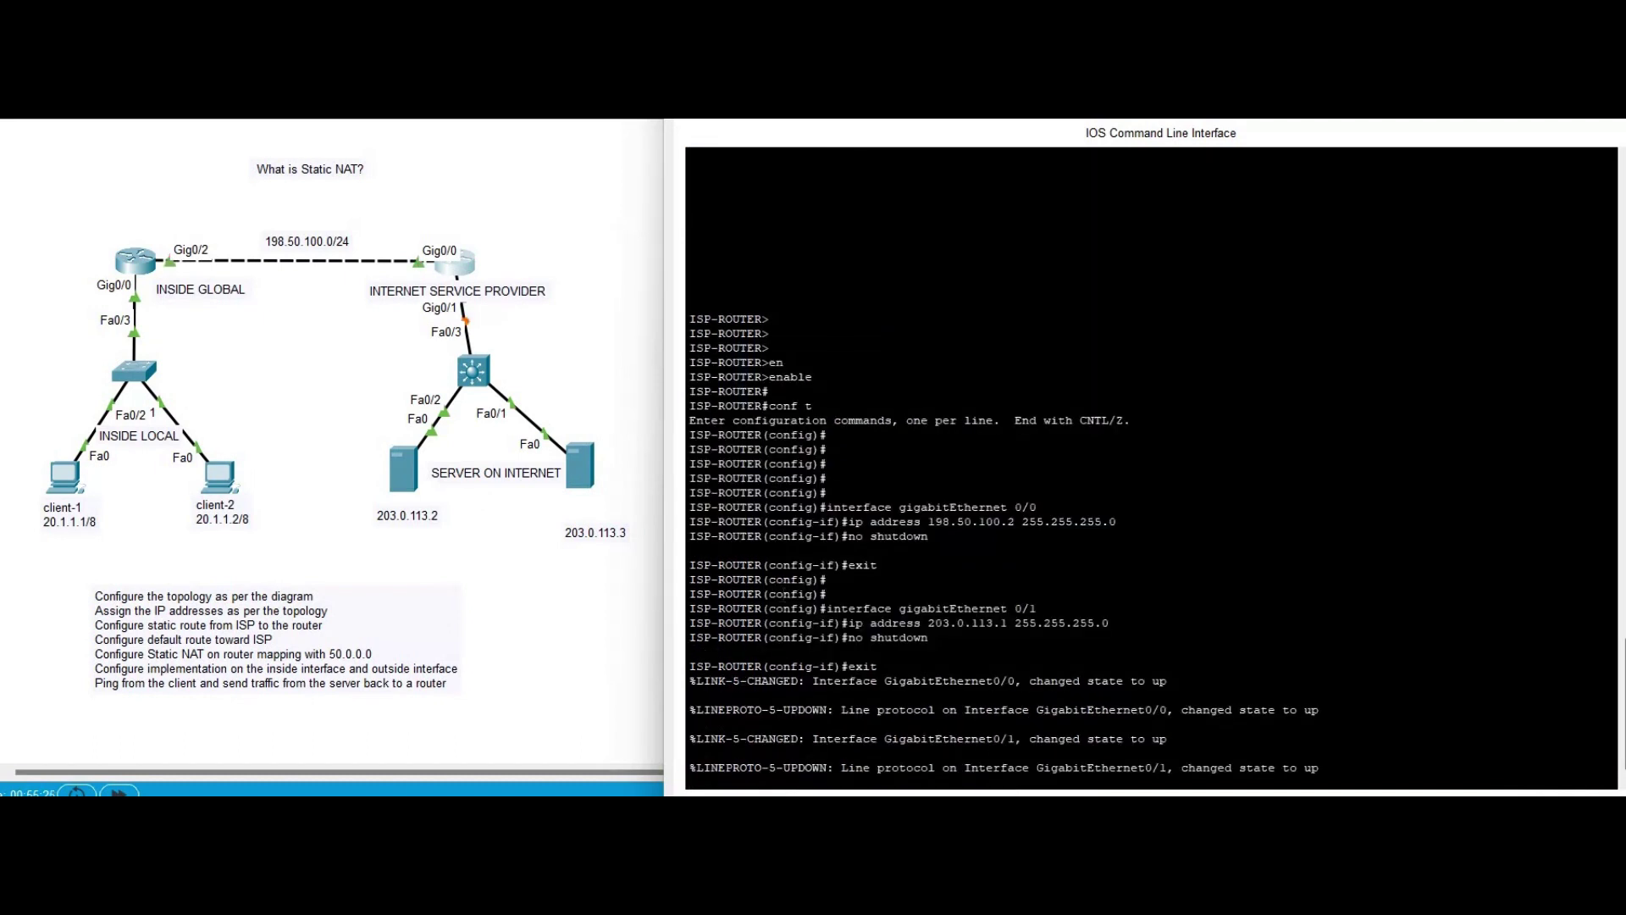
key(Return)
key(Return)
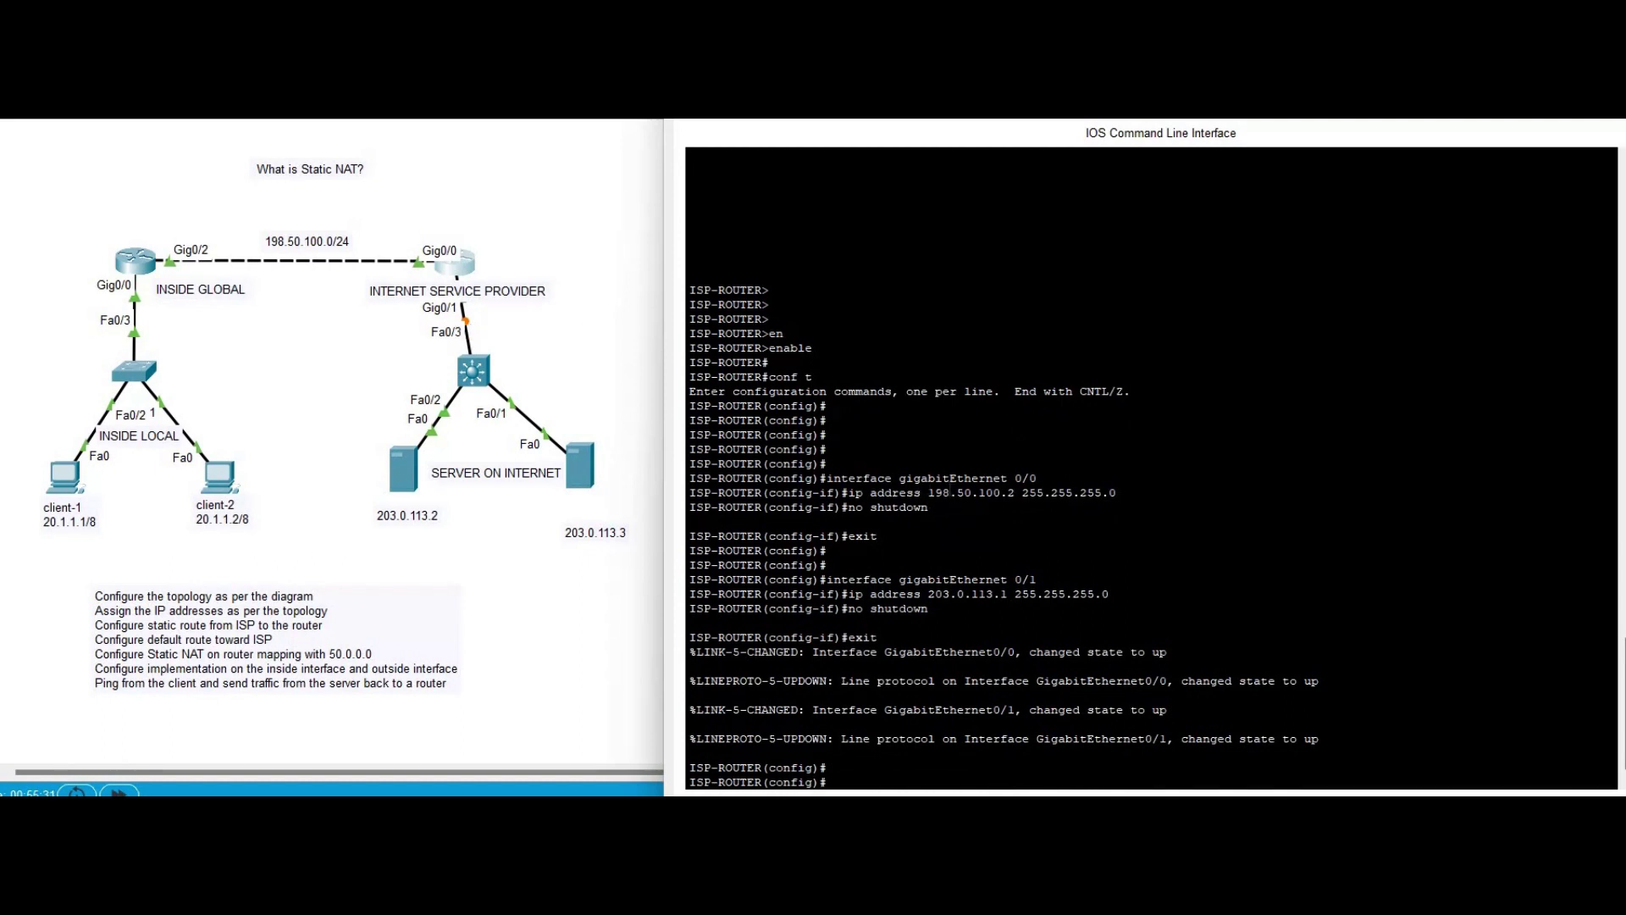
drag(929, 493, 1118, 498)
triple_click(1118, 493)
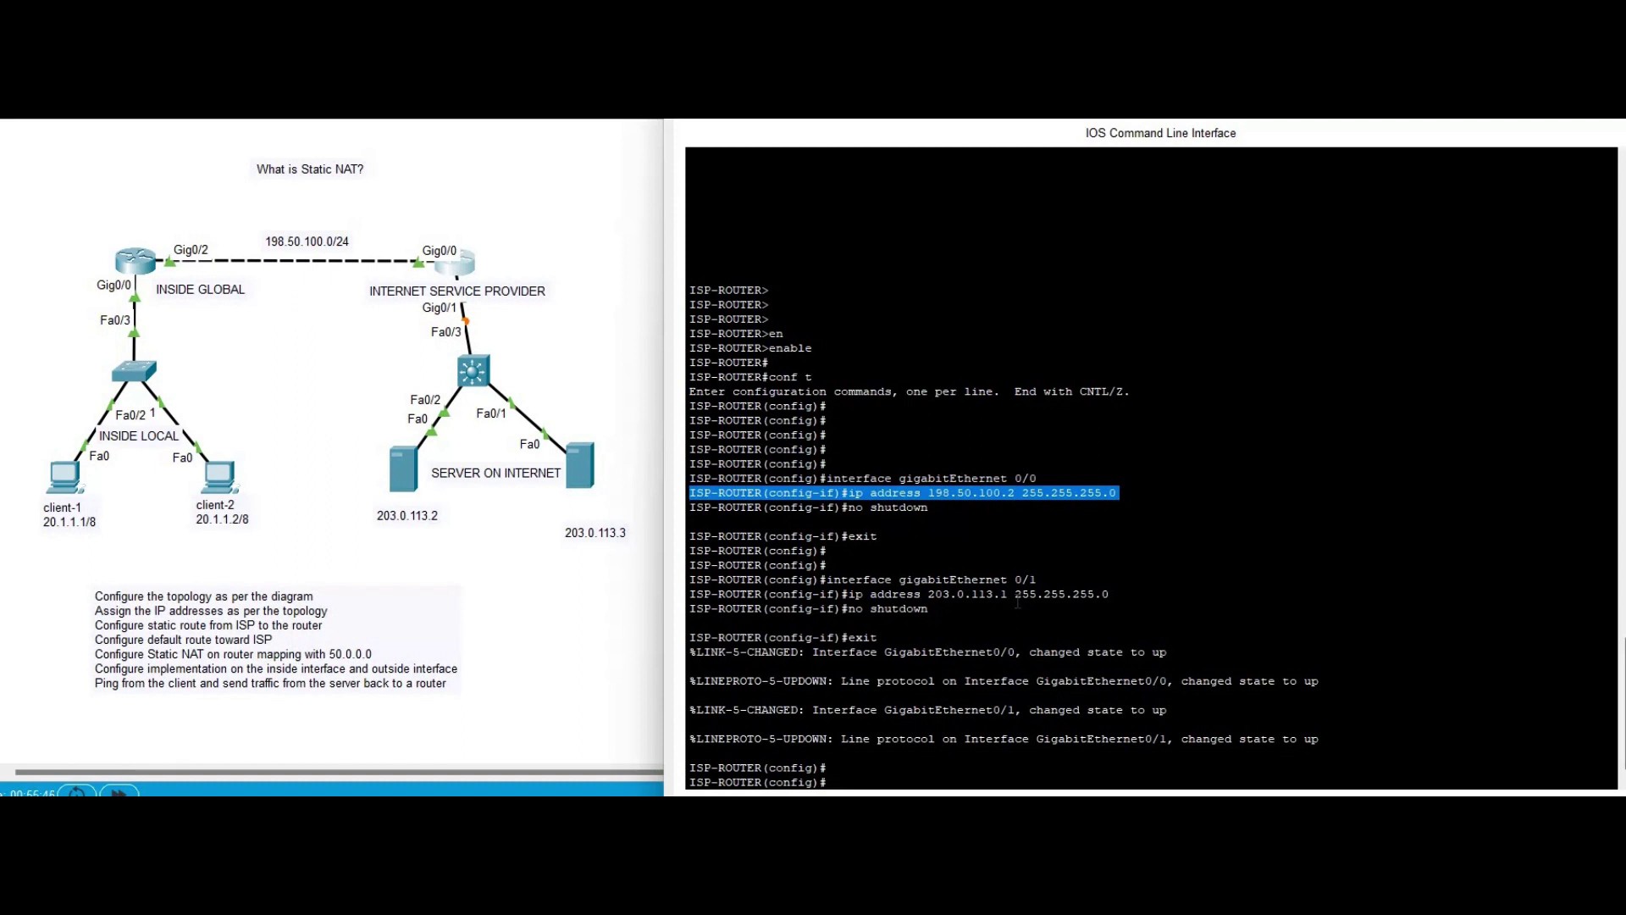
- Display client-1's IP configuration by running ipconfig in its Command Prompt
click(462, 582)
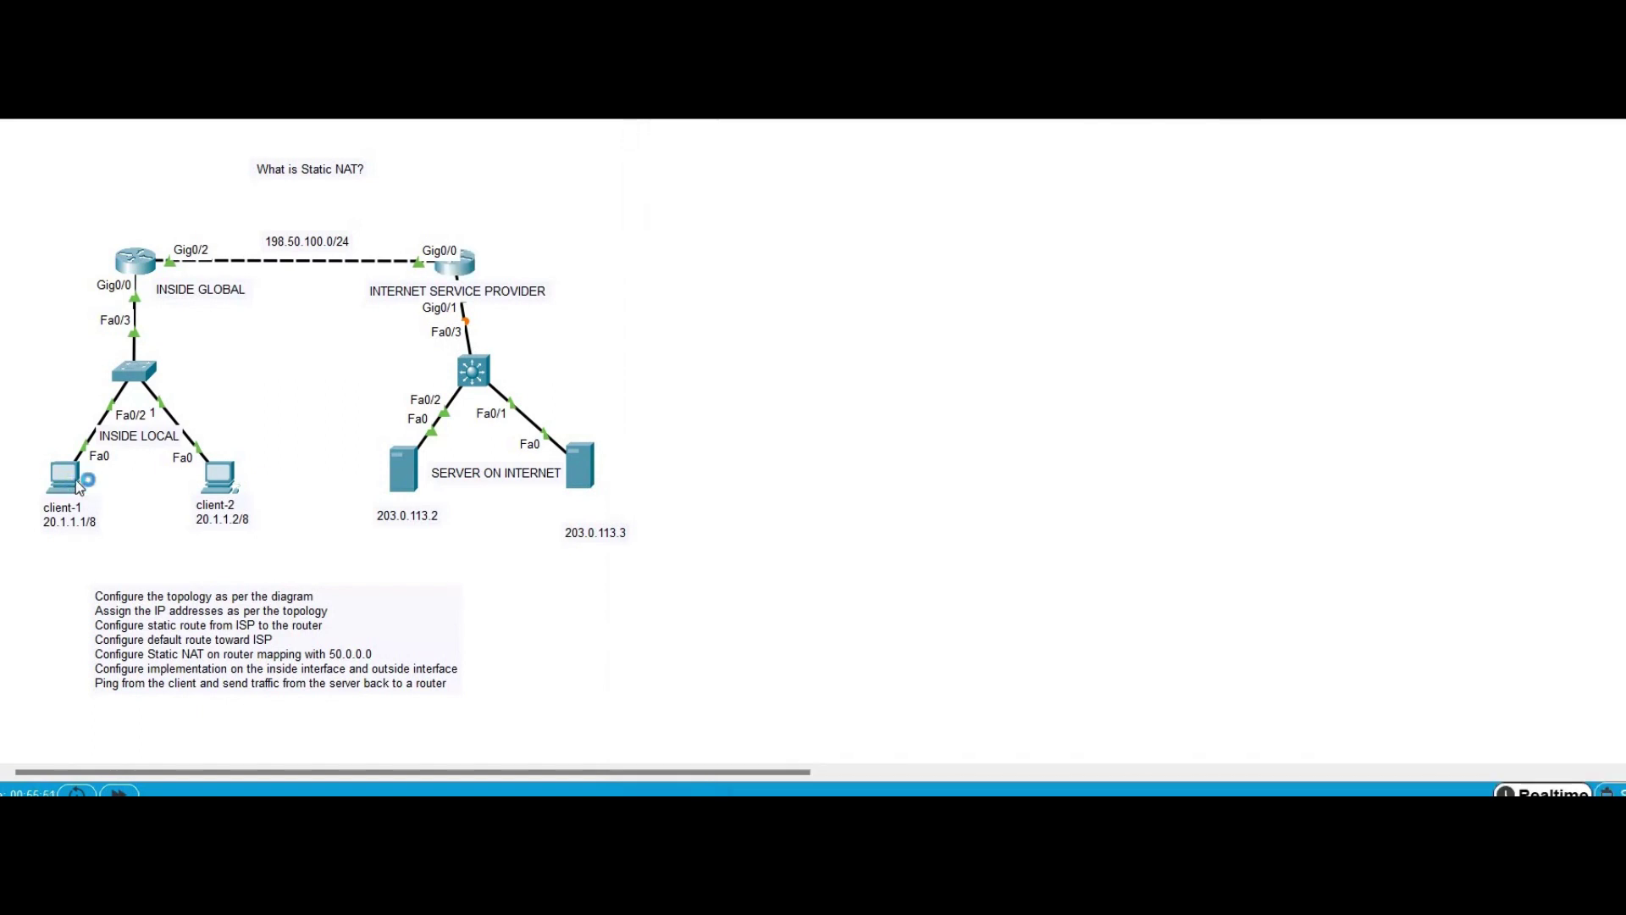
click(704, 234)
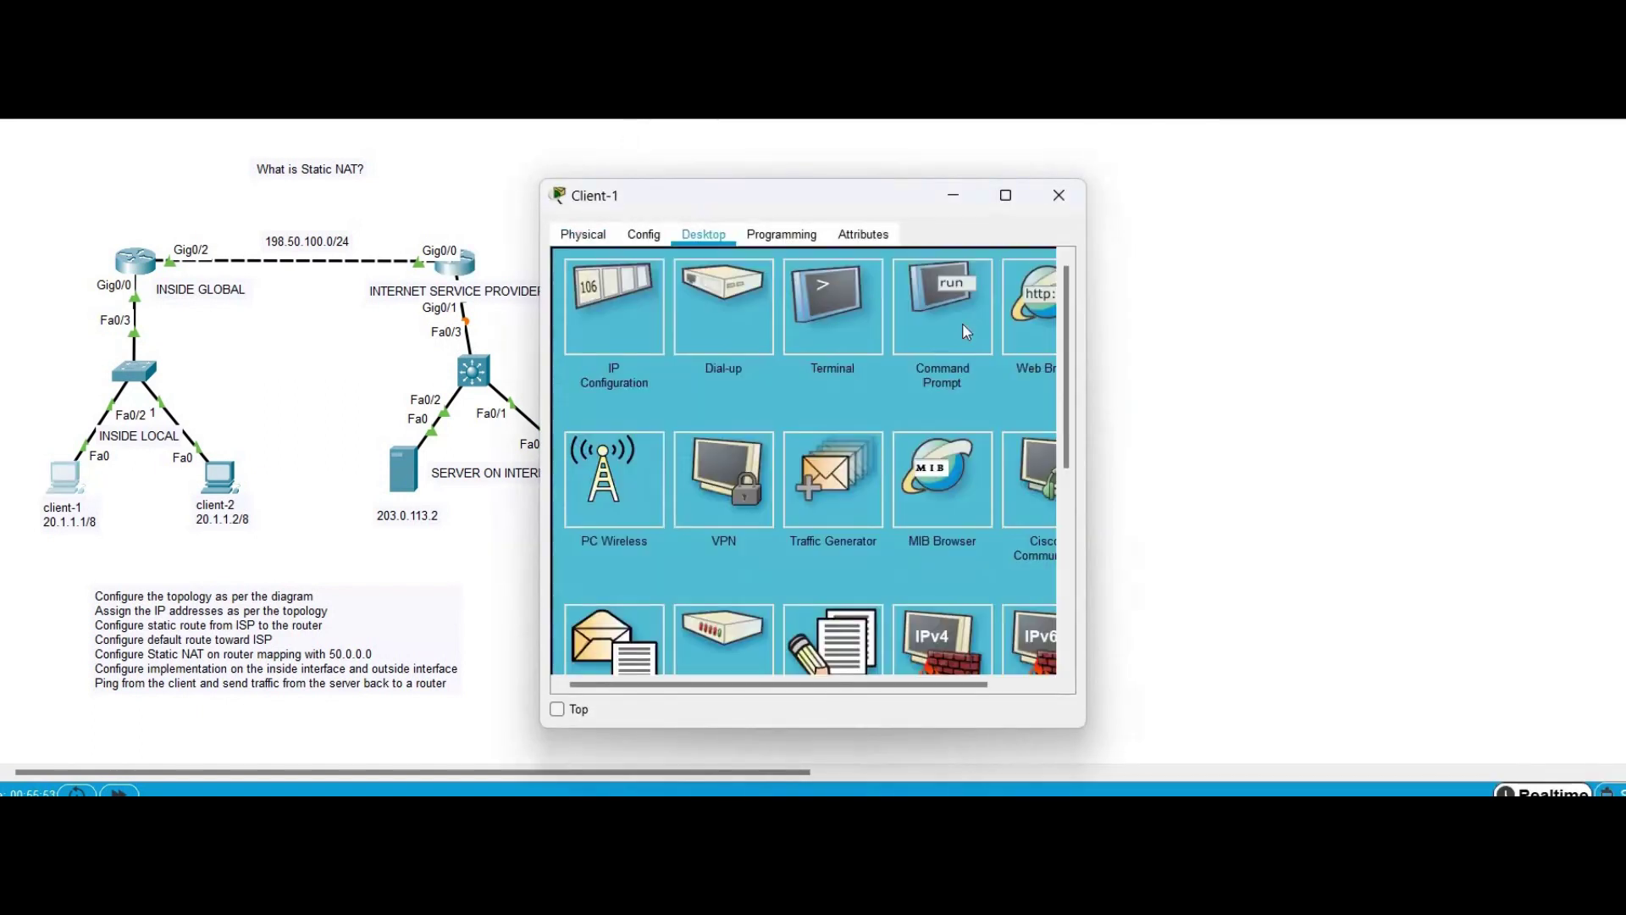
click(937, 432)
text(ipconfig)
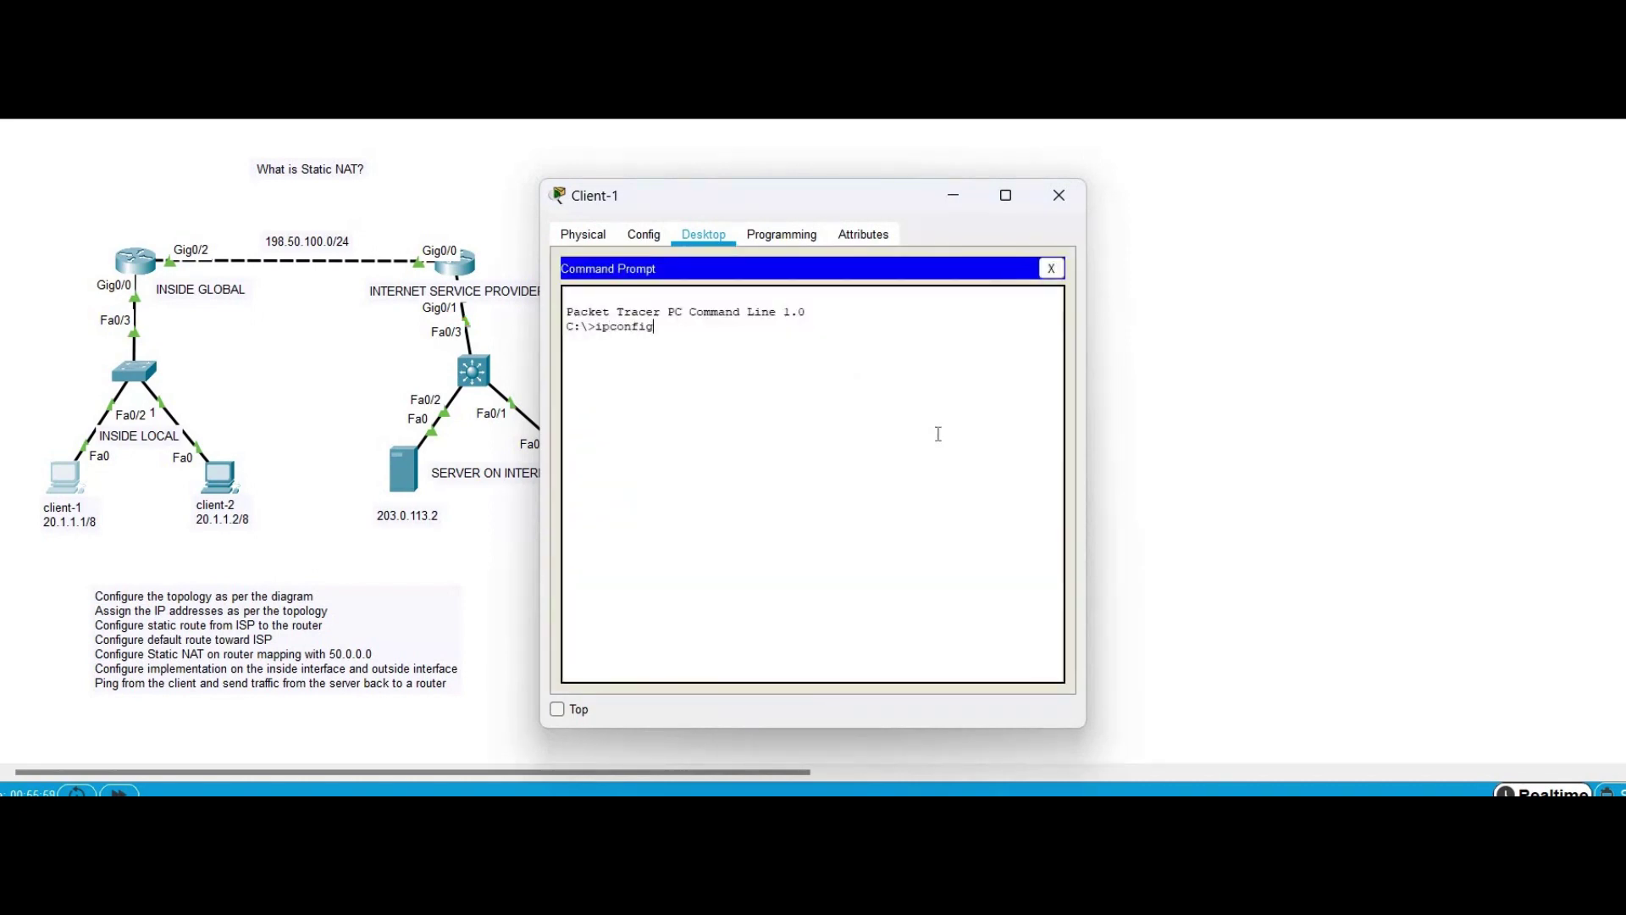
key(Return)
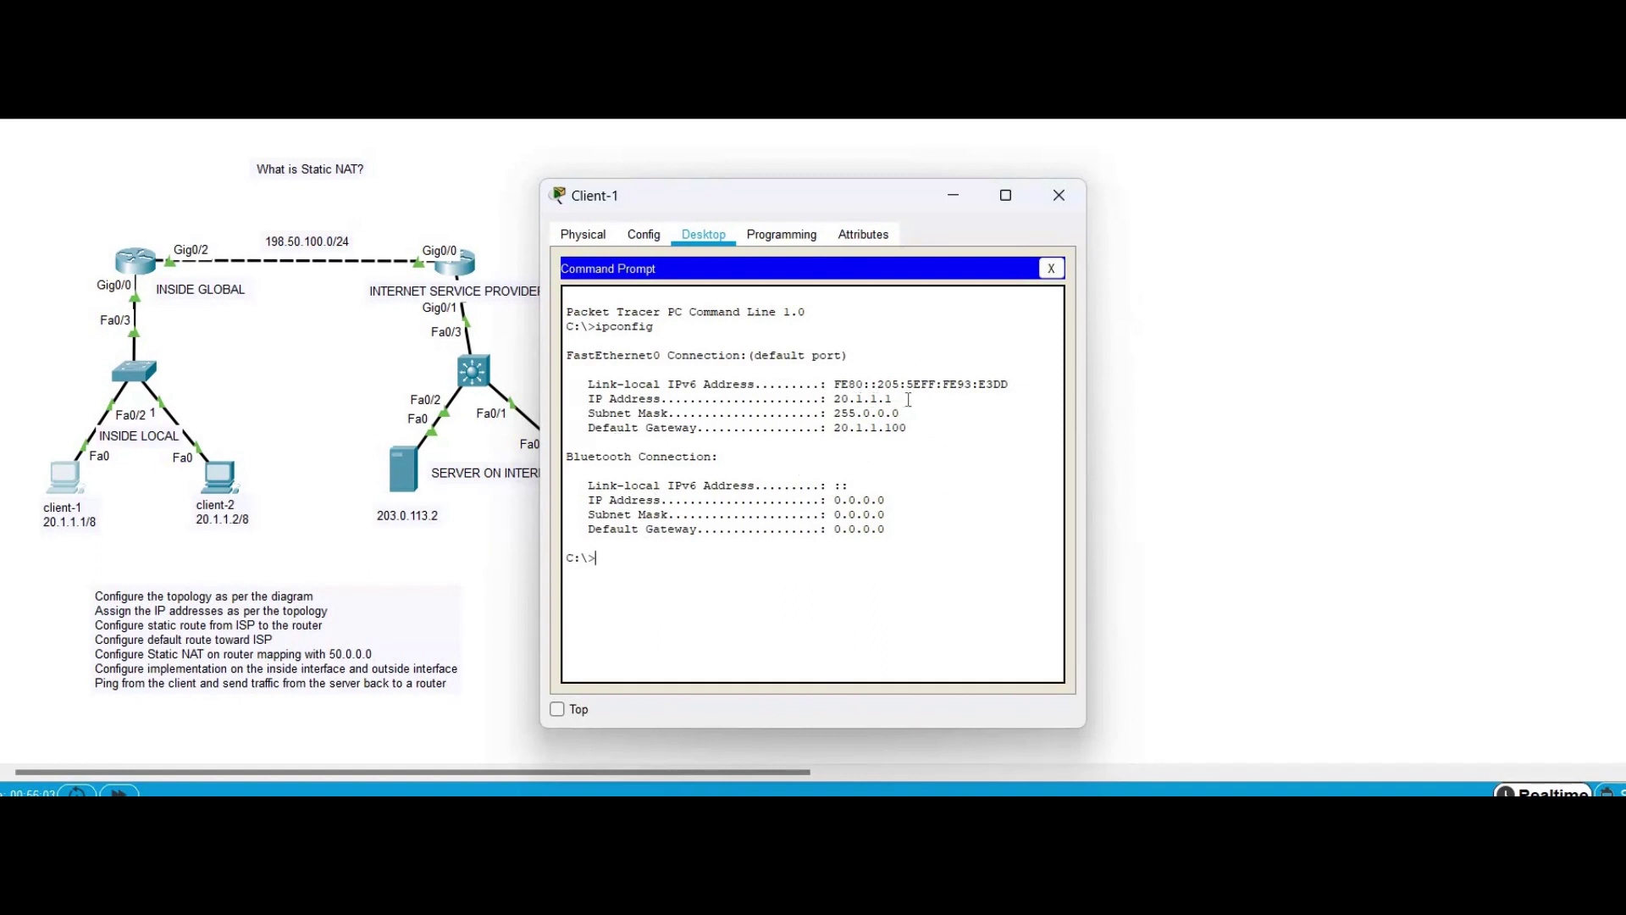
- Run ipconfig in client-2's Command Prompt to check its address and default gateway
click(210, 480)
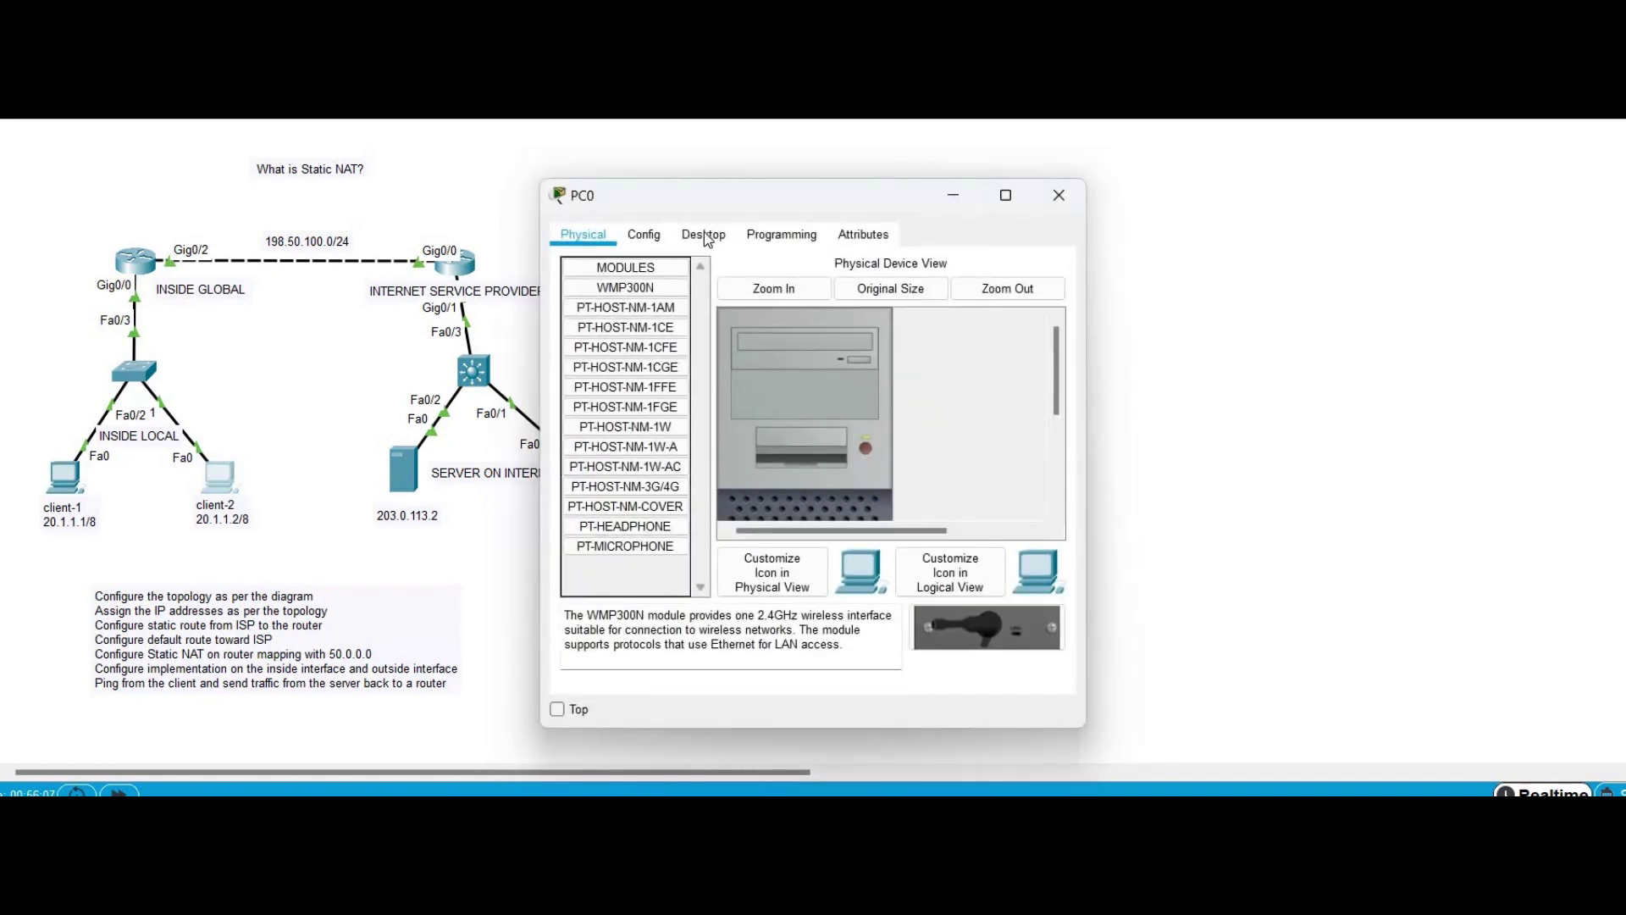
click(704, 234)
click(943, 313)
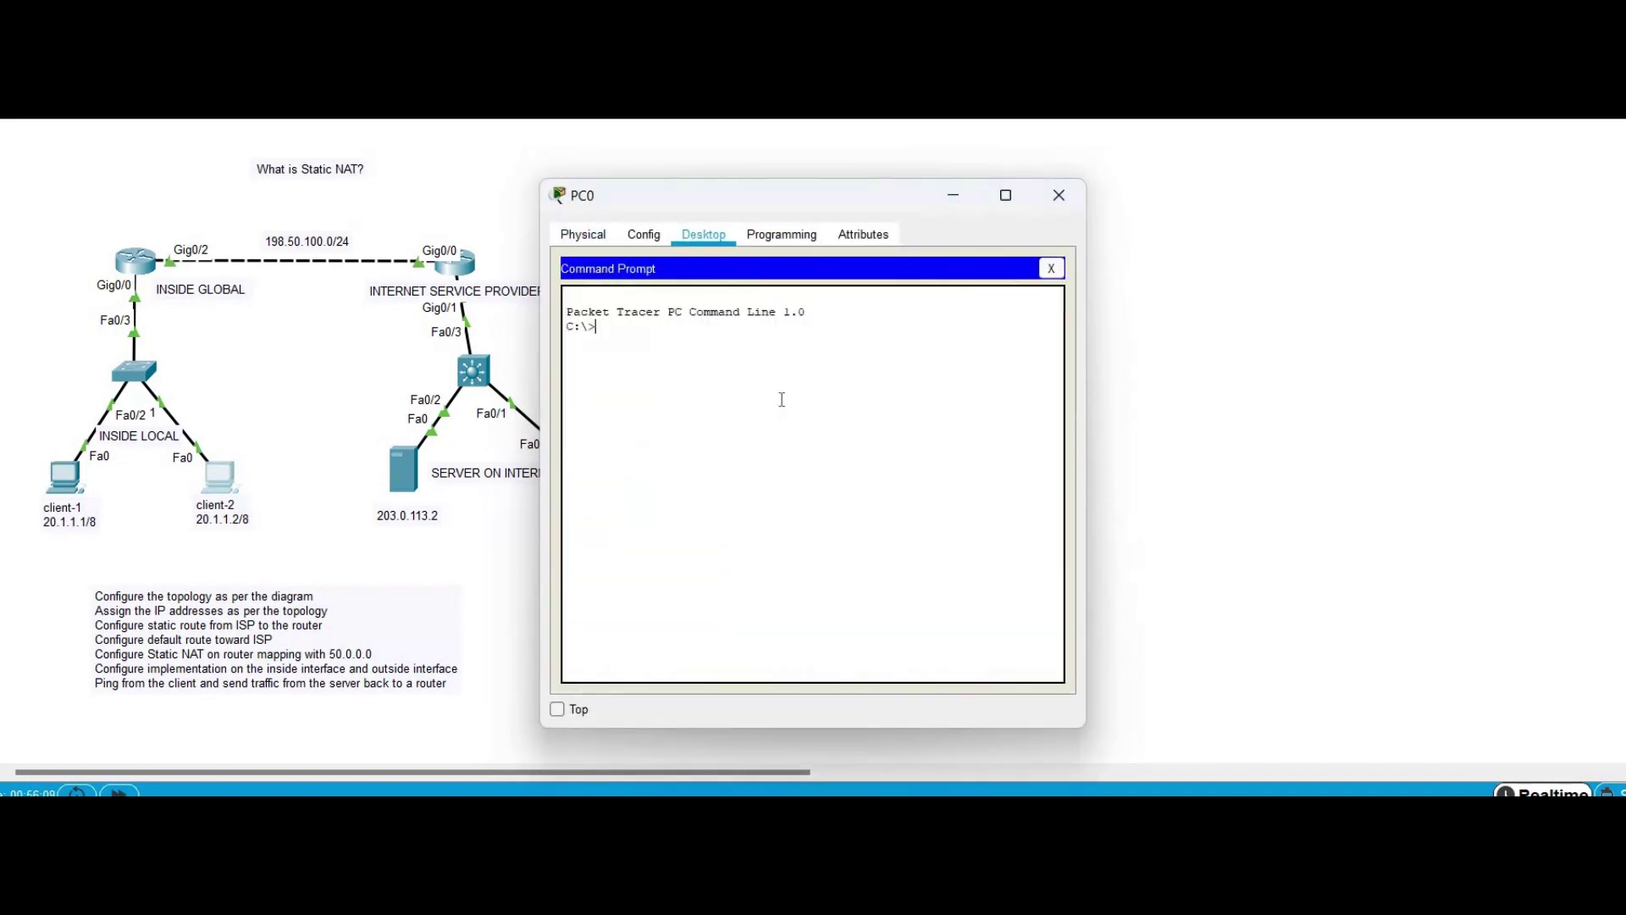
text(ipconfig)
key(Return)
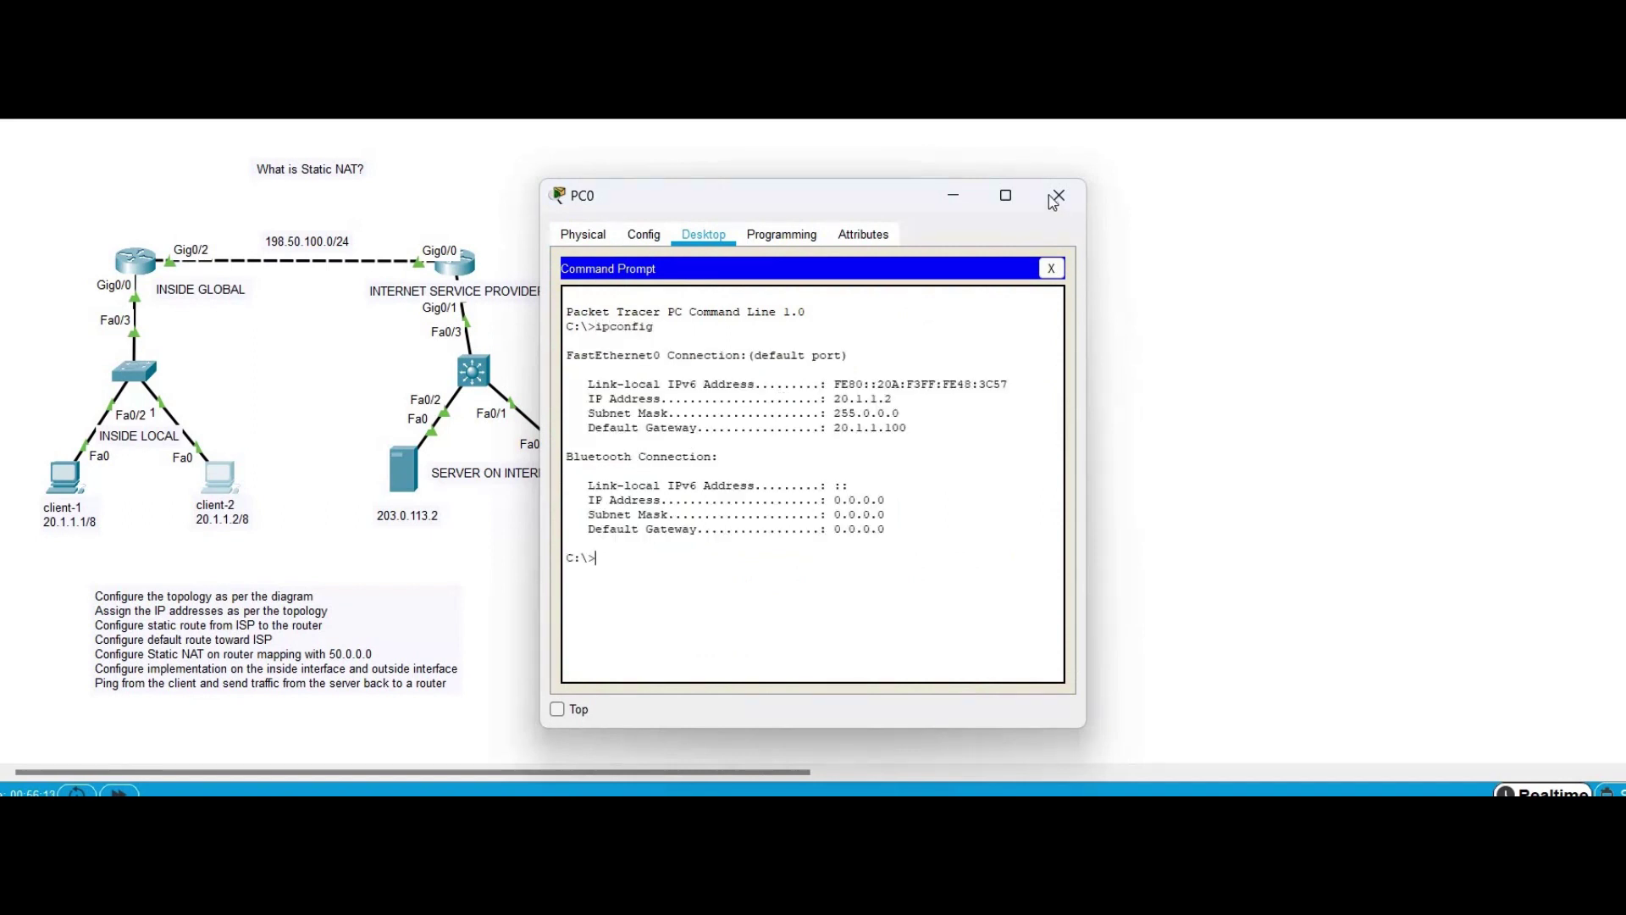
- Check the IP settings of the server labelled 203.0.113.2 with ipconfig in its Command Prompt and highlight its IP address
click(389, 489)
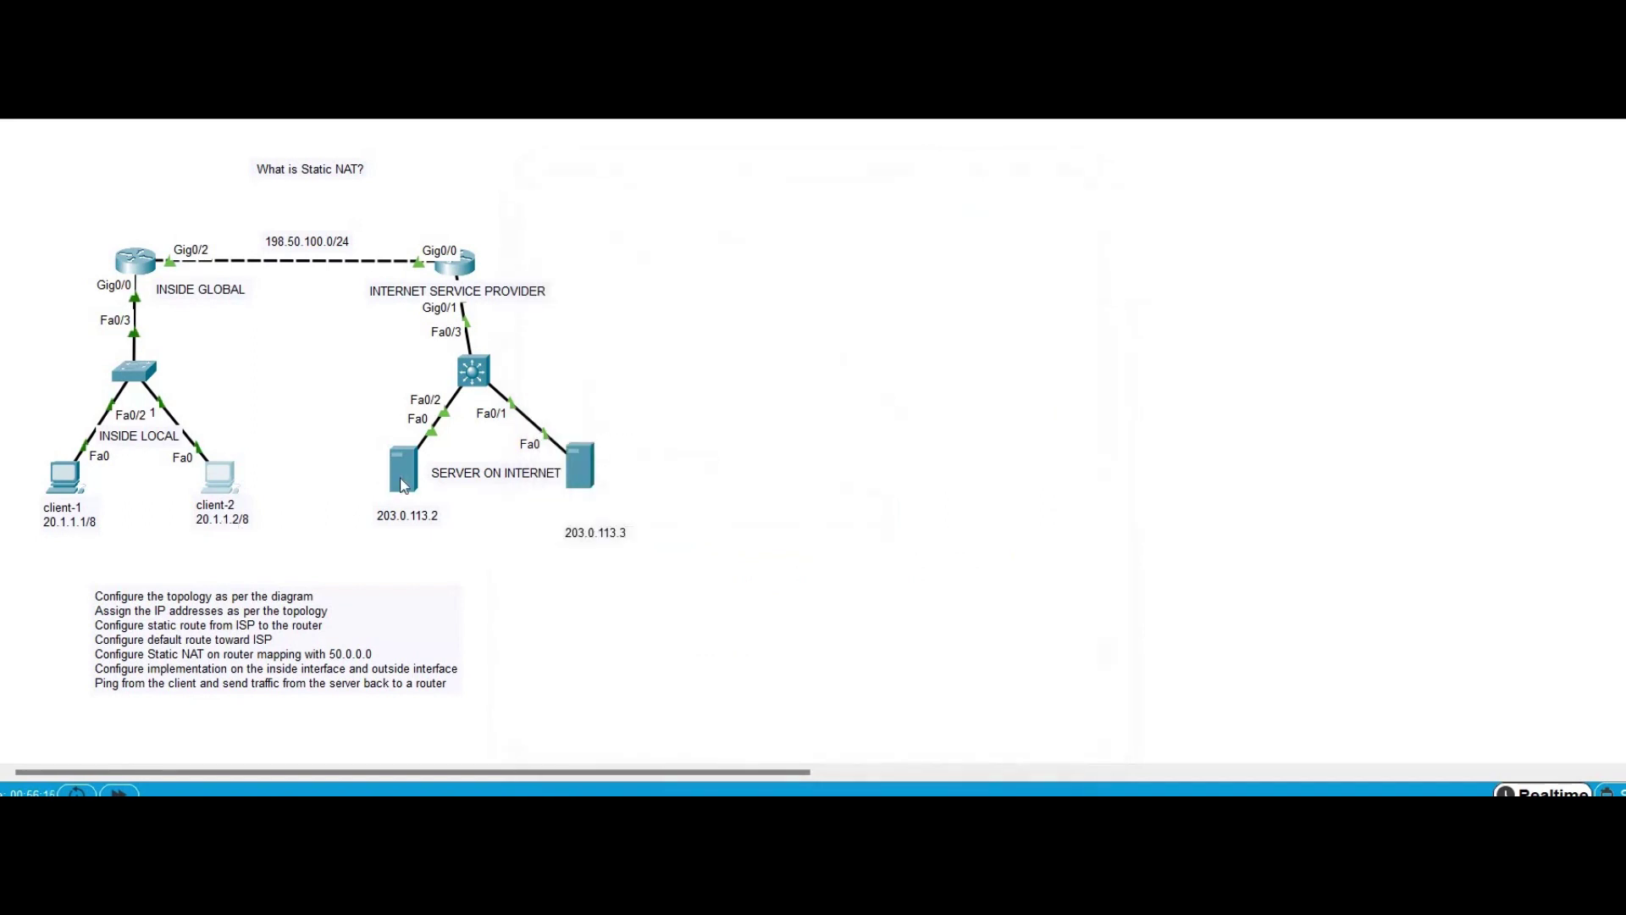
click(763, 250)
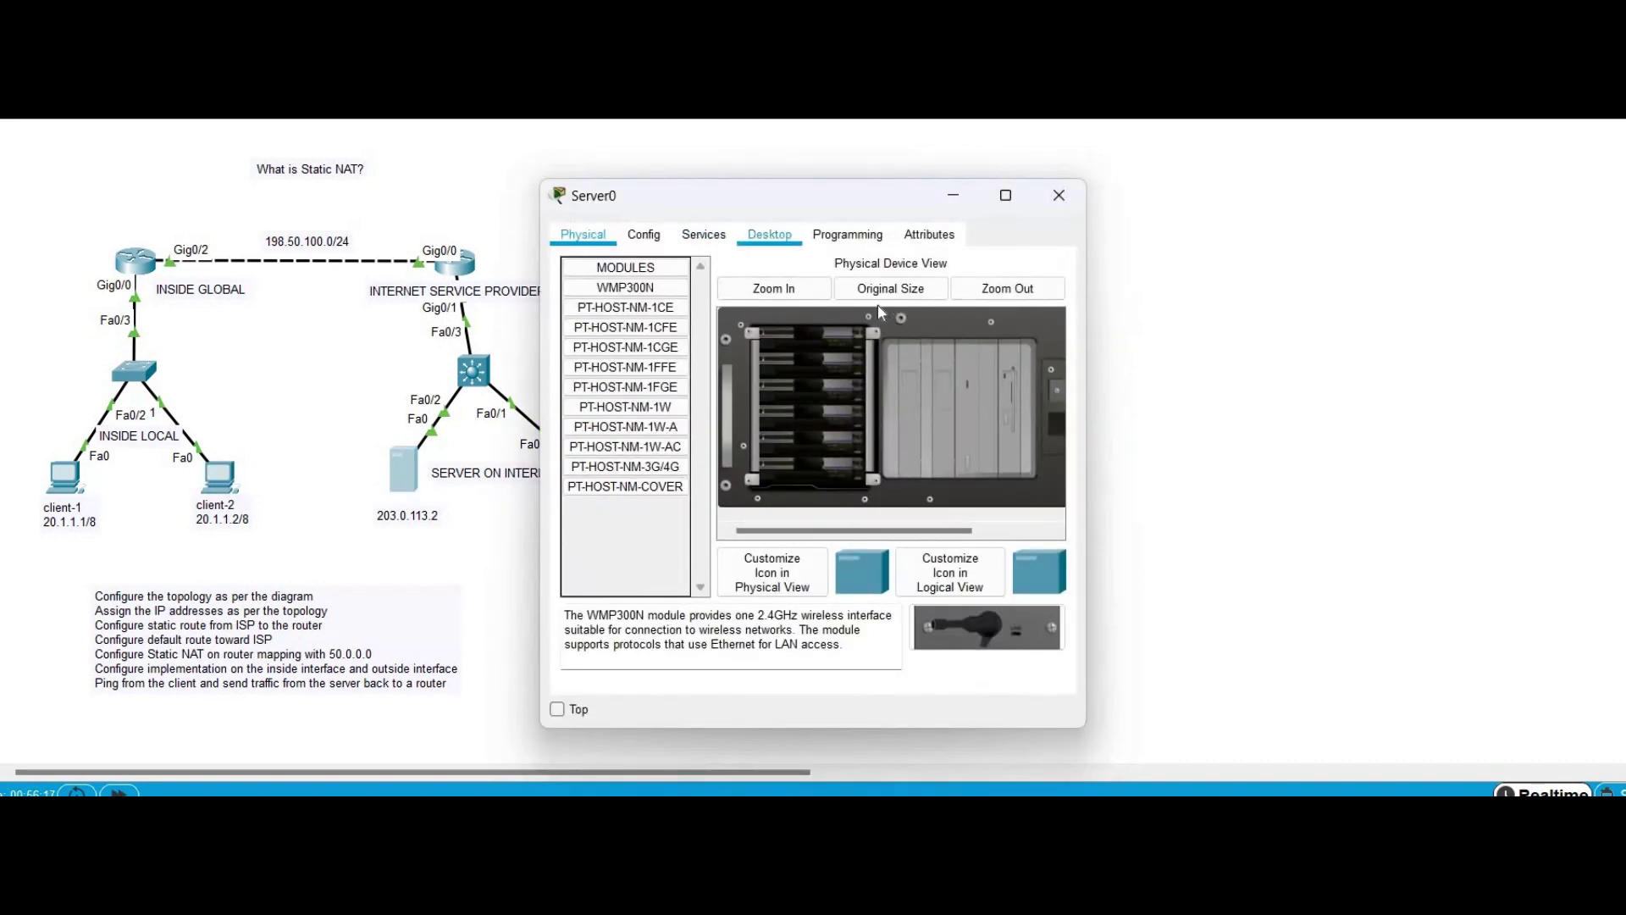
click(813, 404)
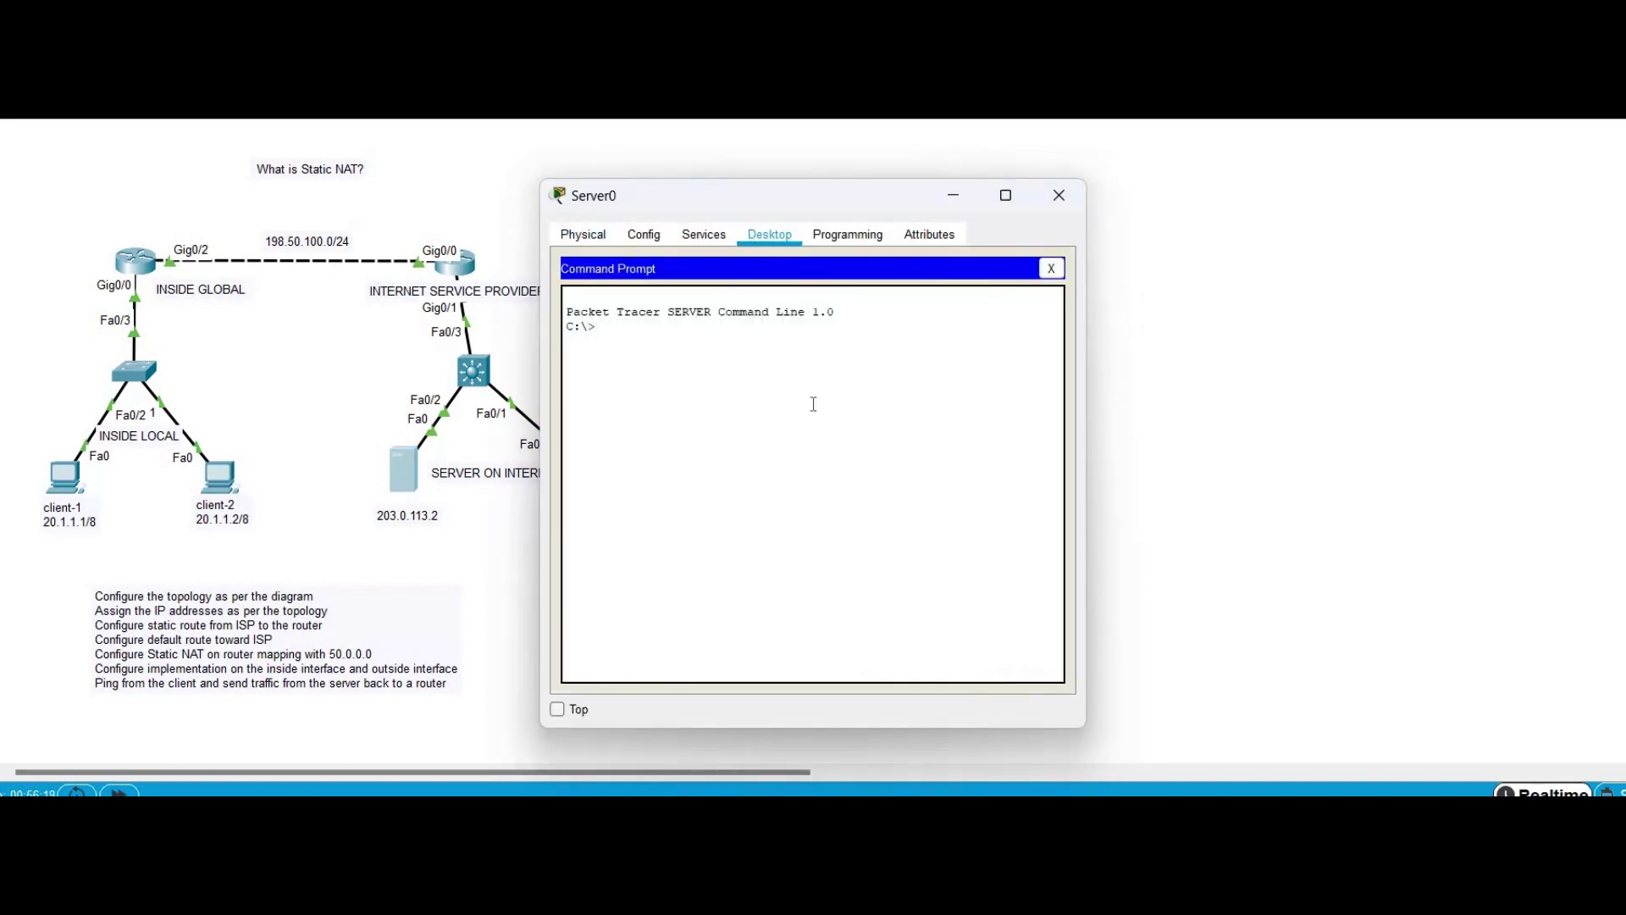
text(ipconfig)
key(Return)
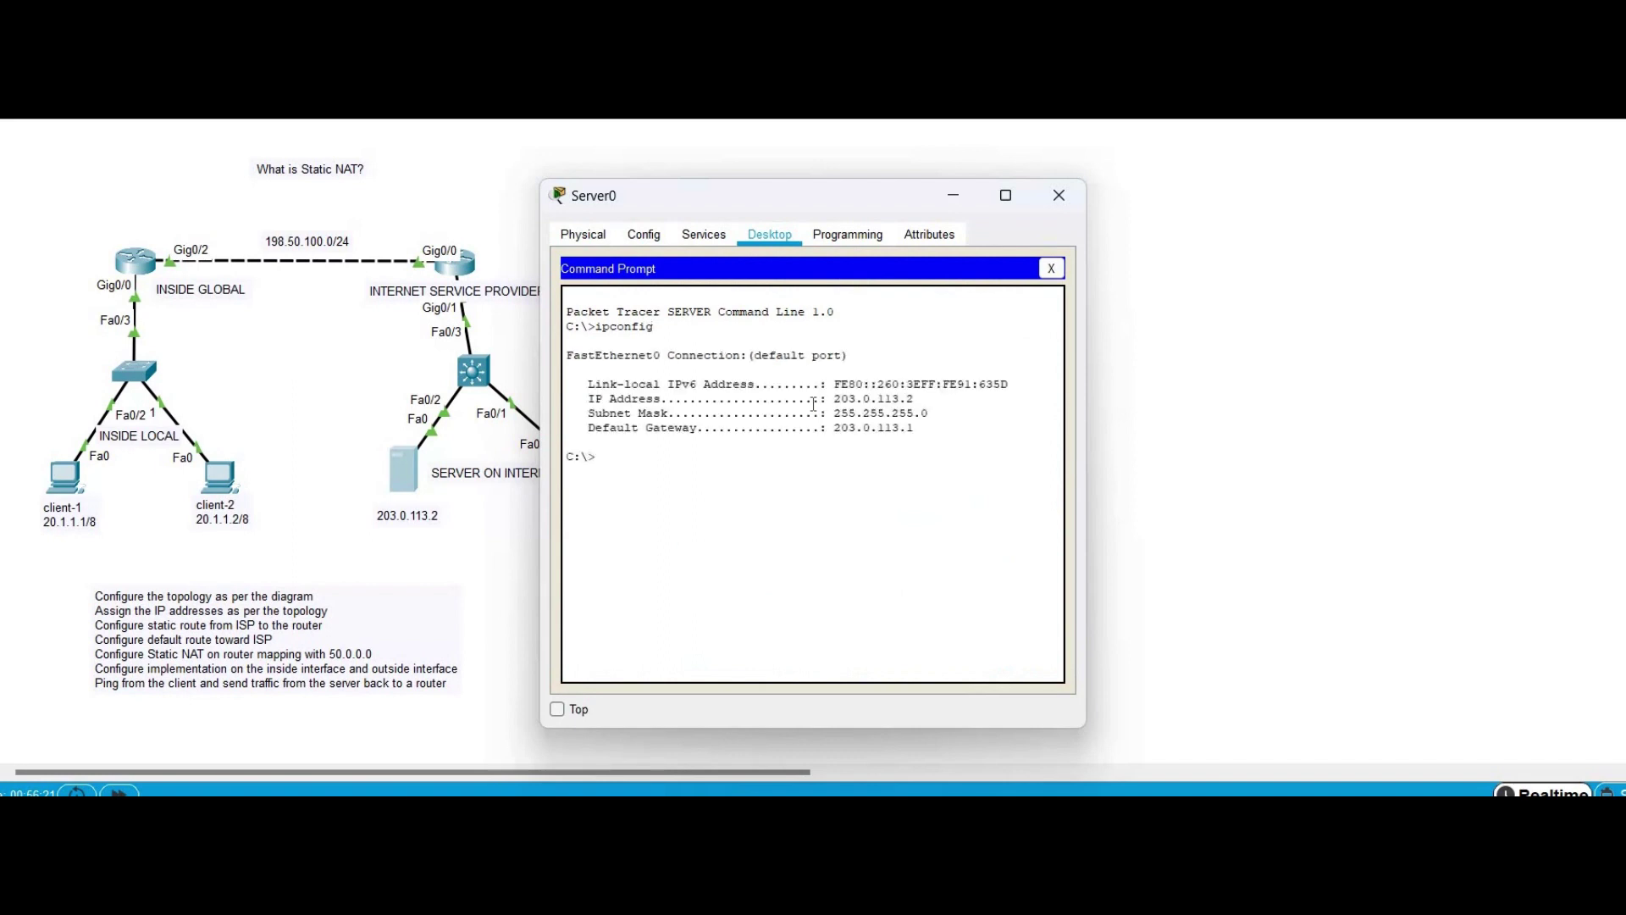
drag(916, 398, 819, 398)
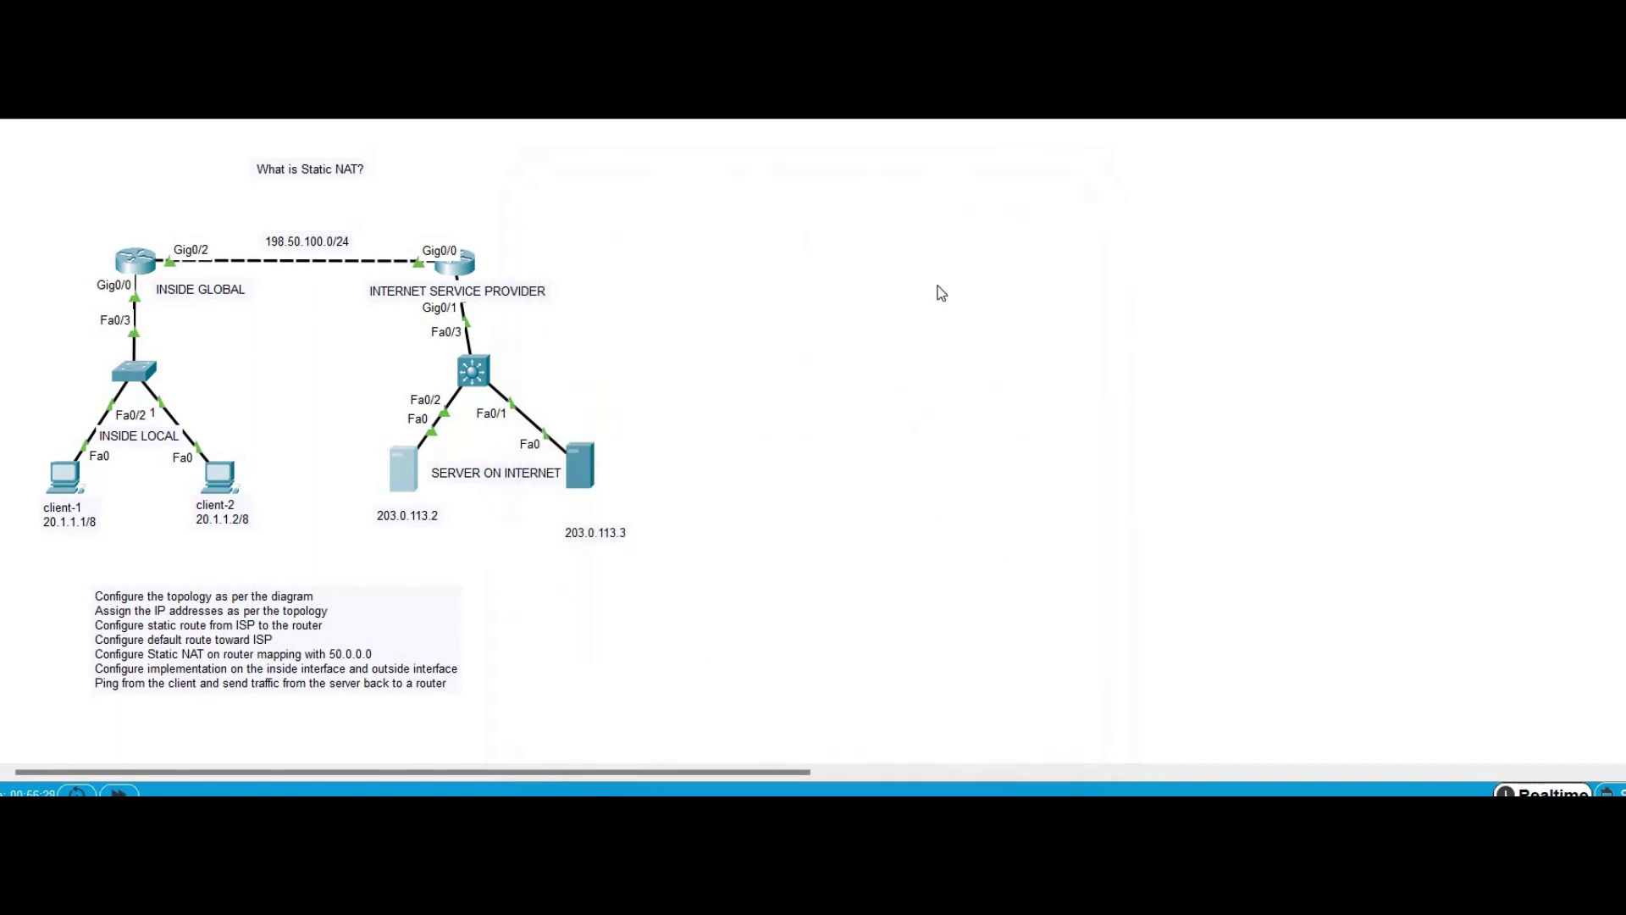
- Check the IP settings of the server labelled 203.0.113.3 with ipconfig in its Command Prompt, and close its window
click(589, 467)
click(769, 235)
click(850, 320)
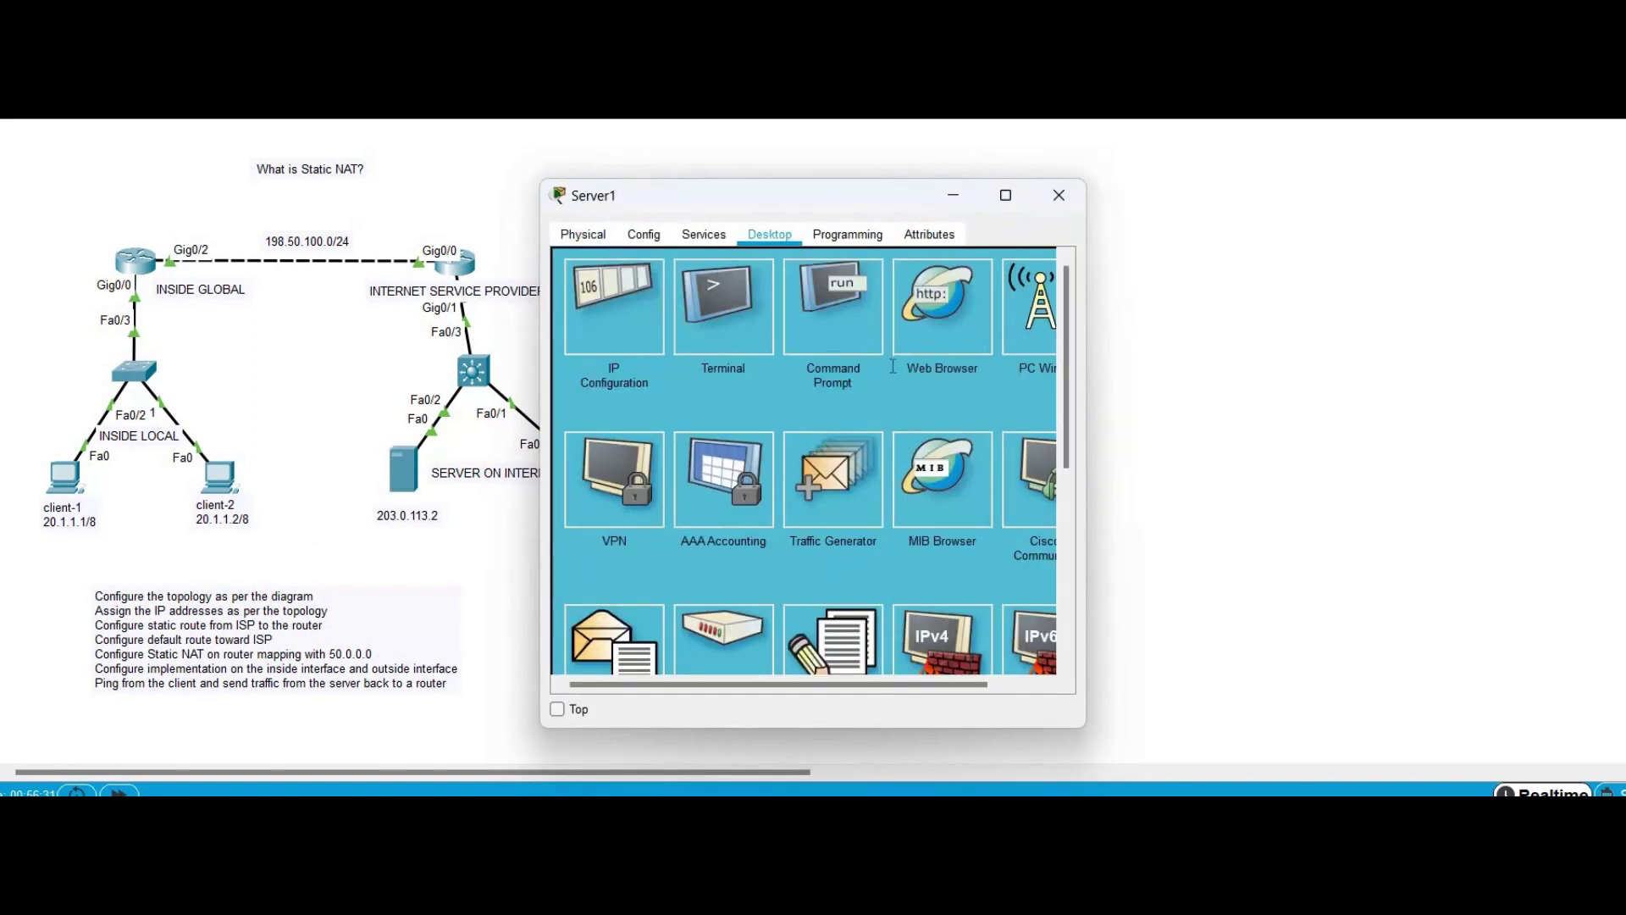
text(ipconfig)
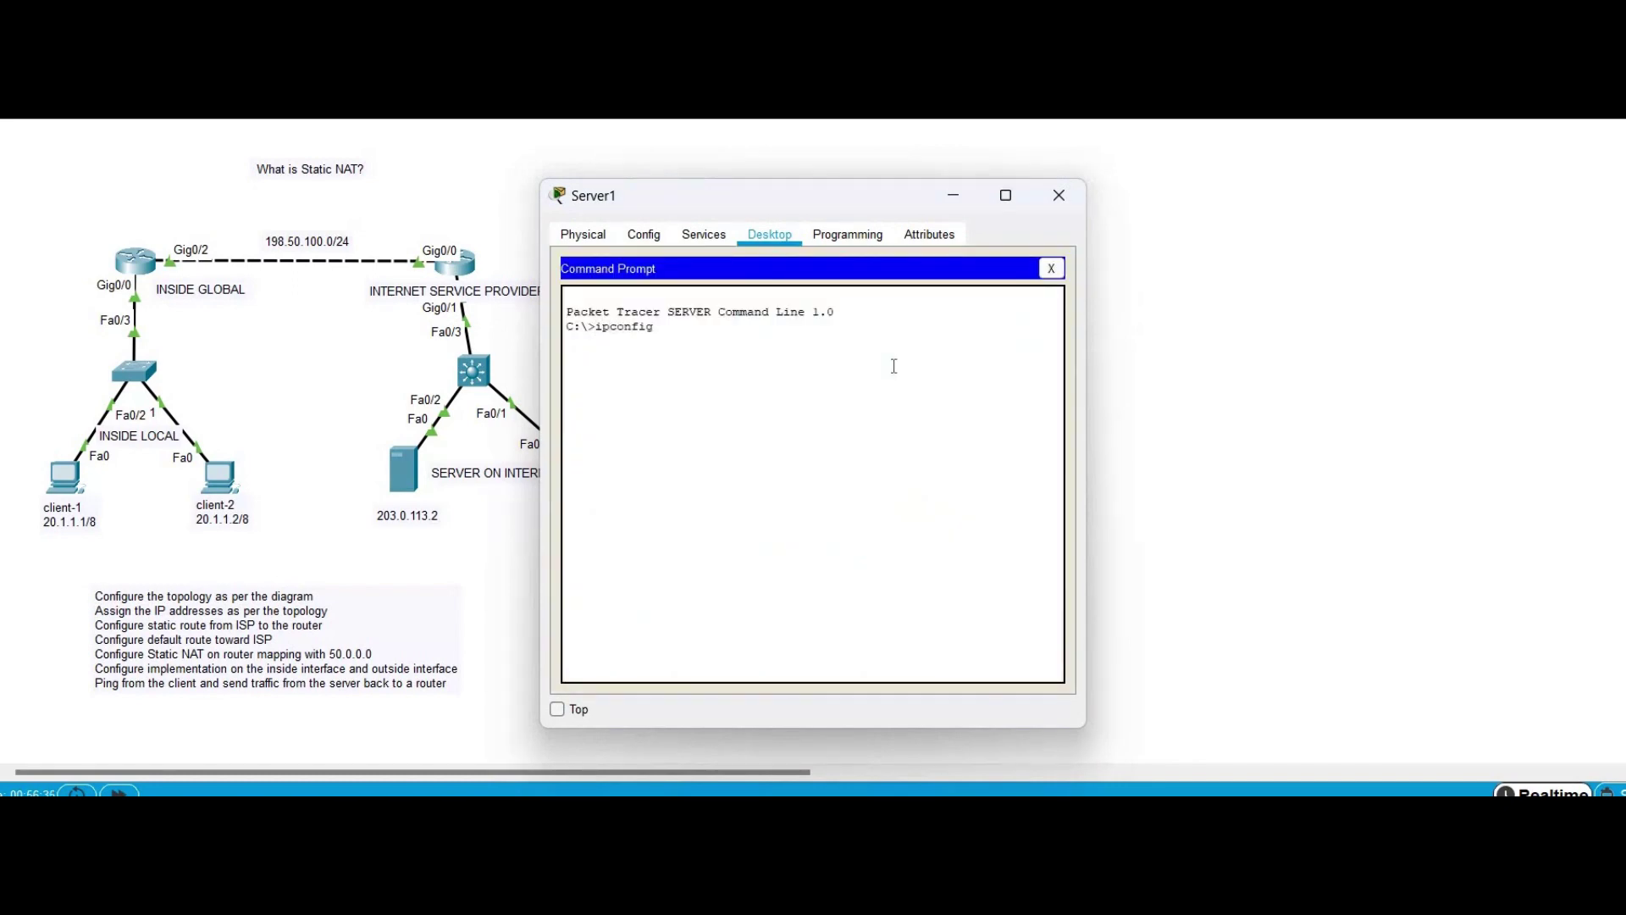
key(Return)
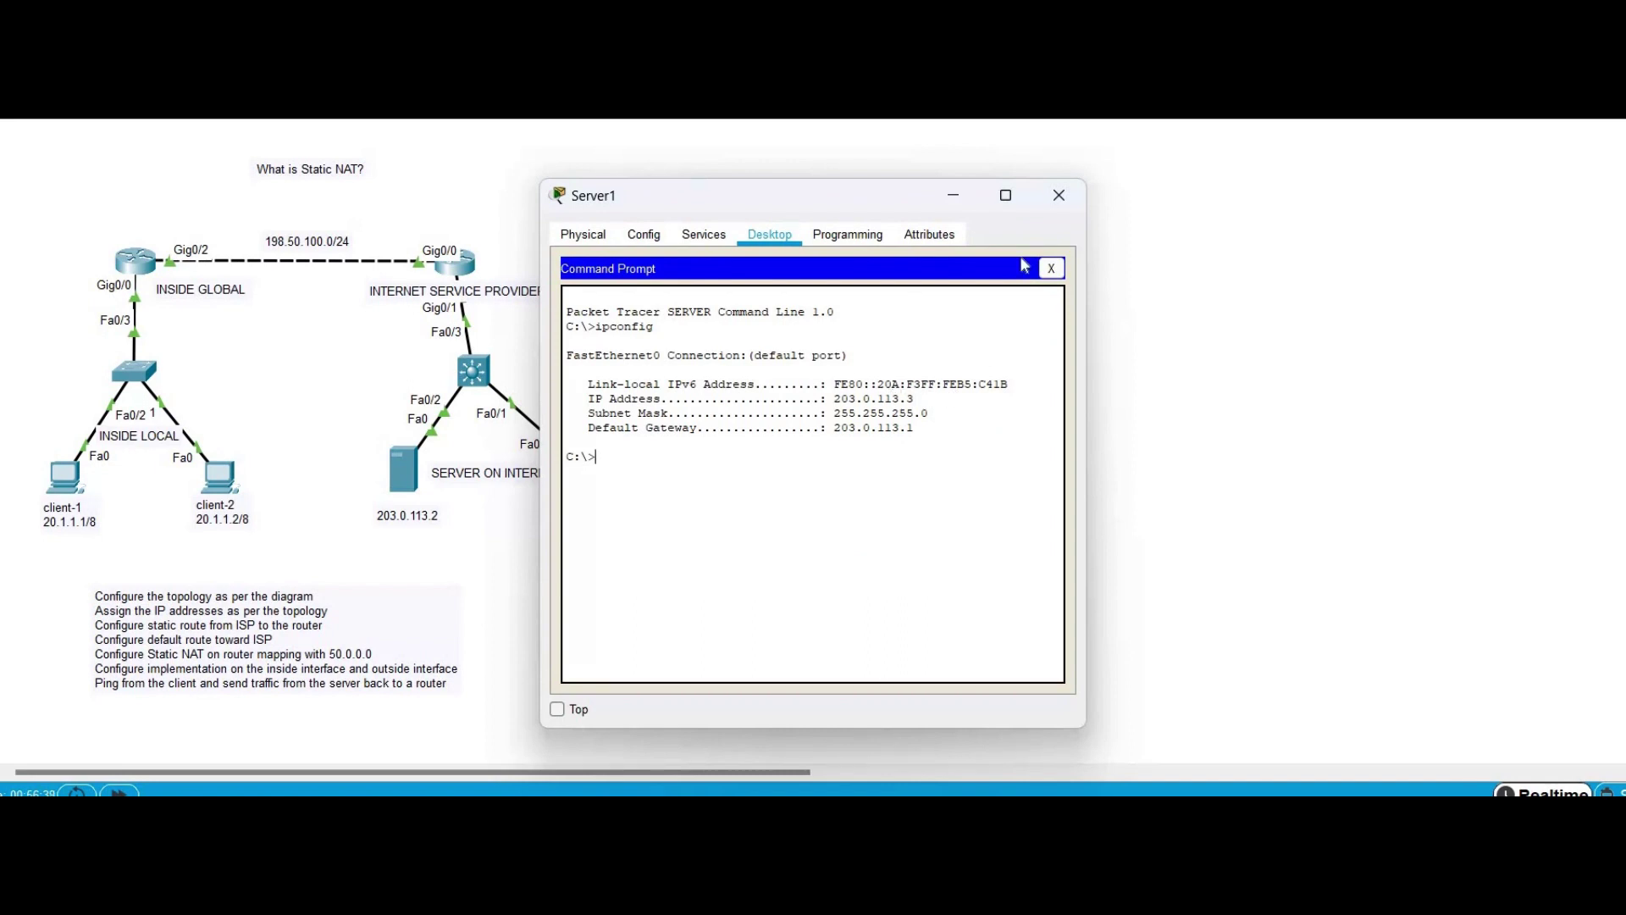
click(1059, 195)
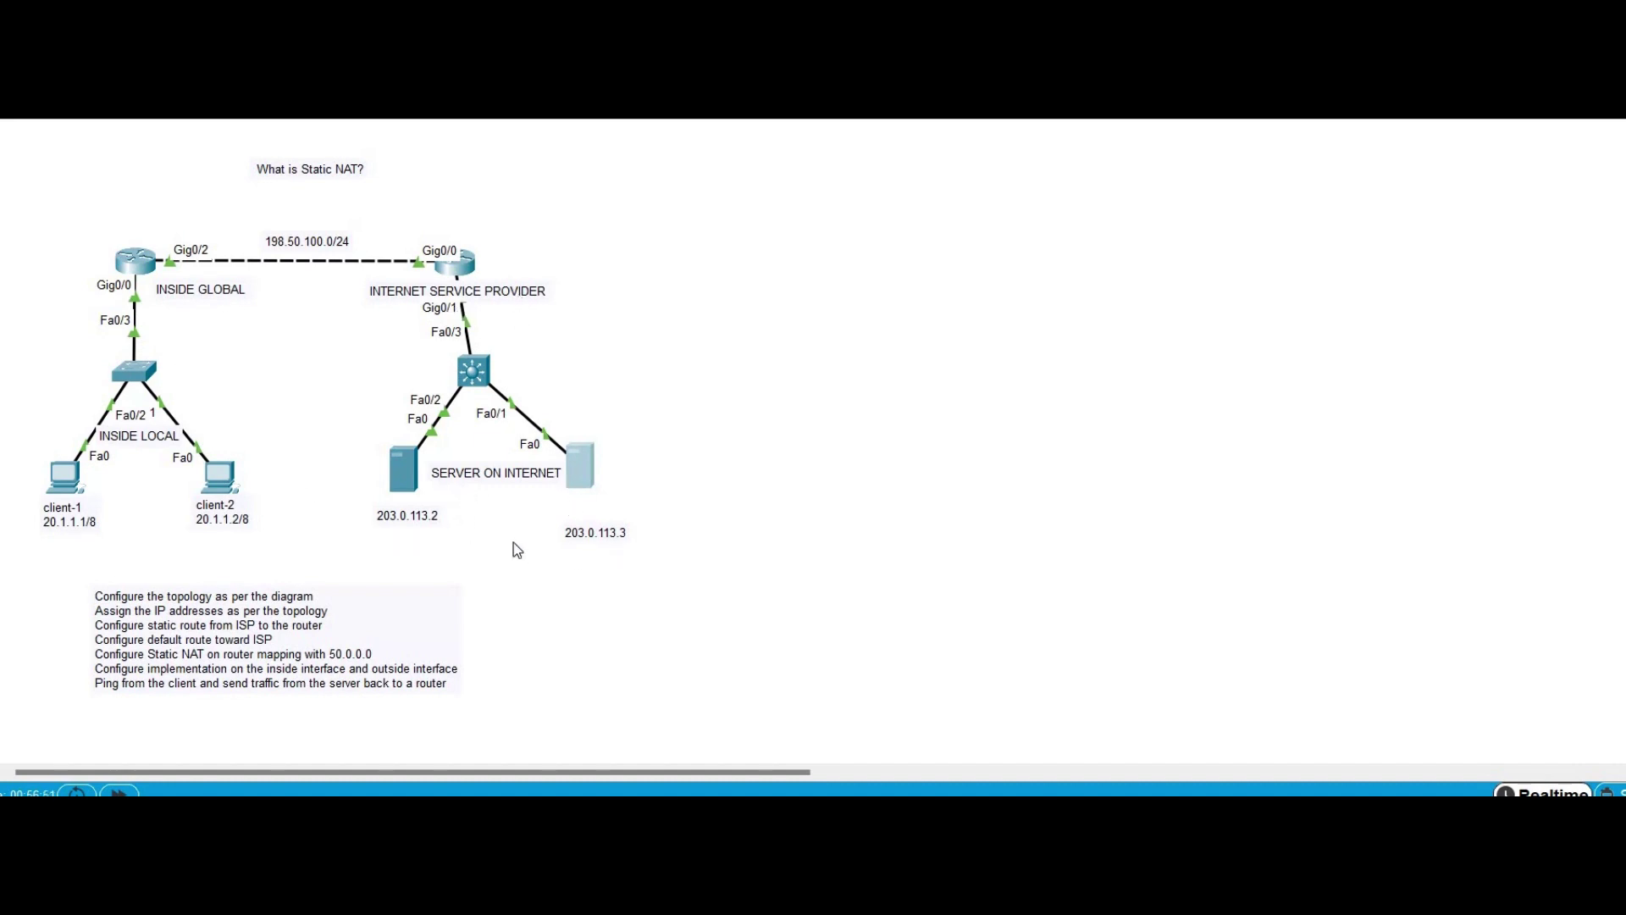
- On the ISP router, add a static route to 50.0.0.0 with mask 255.0.0.0 via next hop 198.50.100.1
click(467, 273)
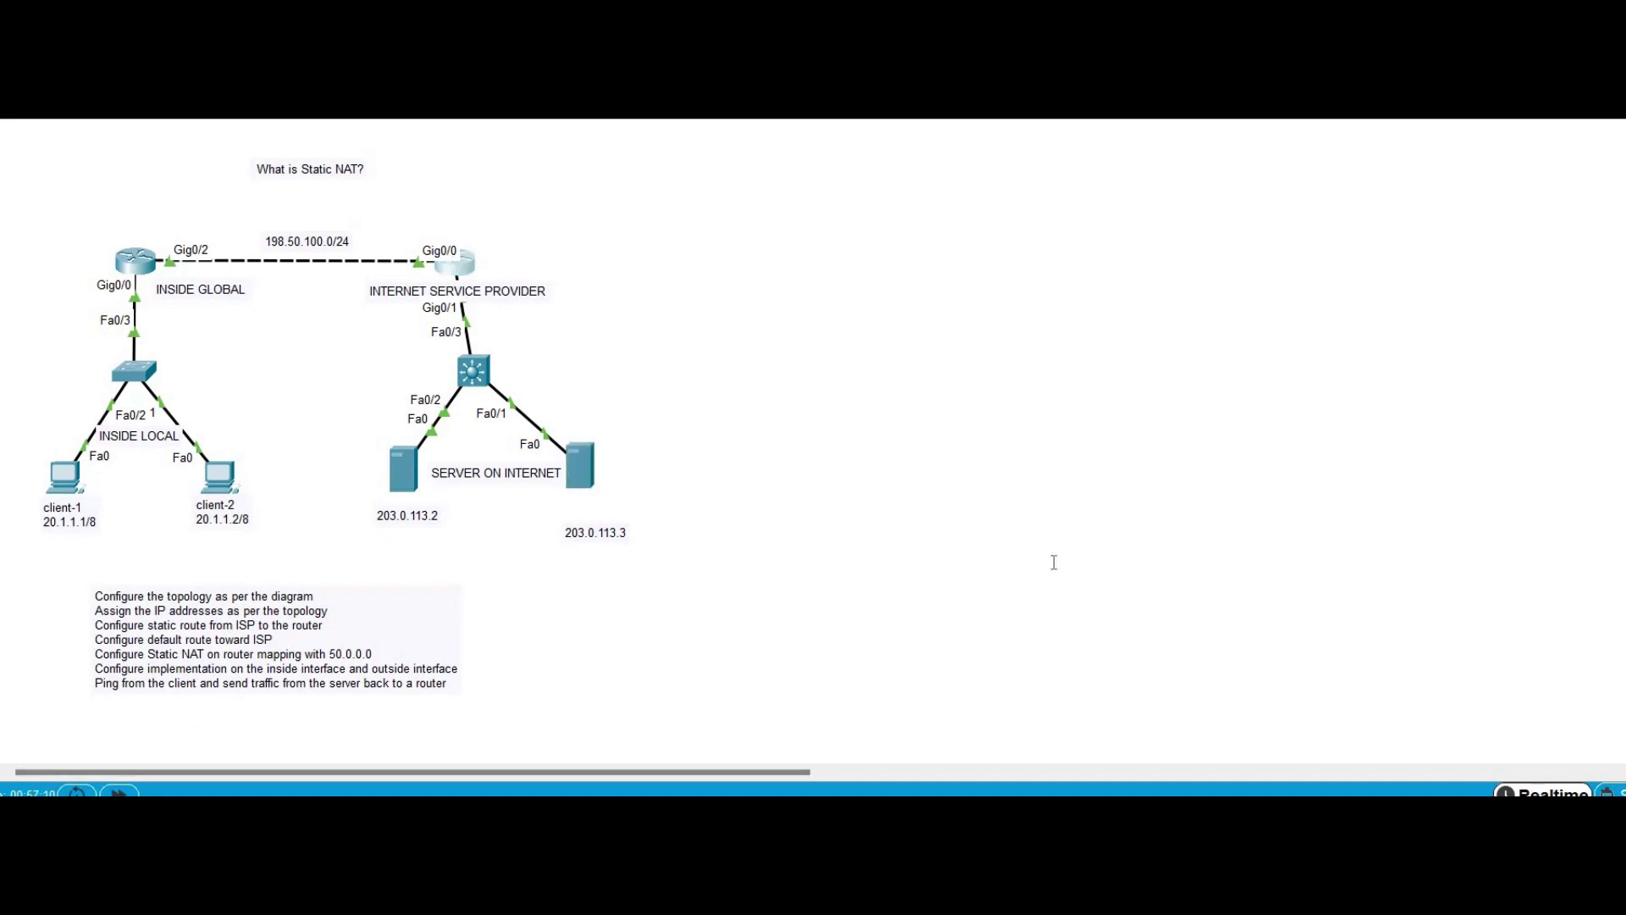
click(1050, 563)
key(Return)
key(Return)
key(Return)
key(Return)
key(Return)
key(Return)
key(Return)
key(Return)
key(Return)
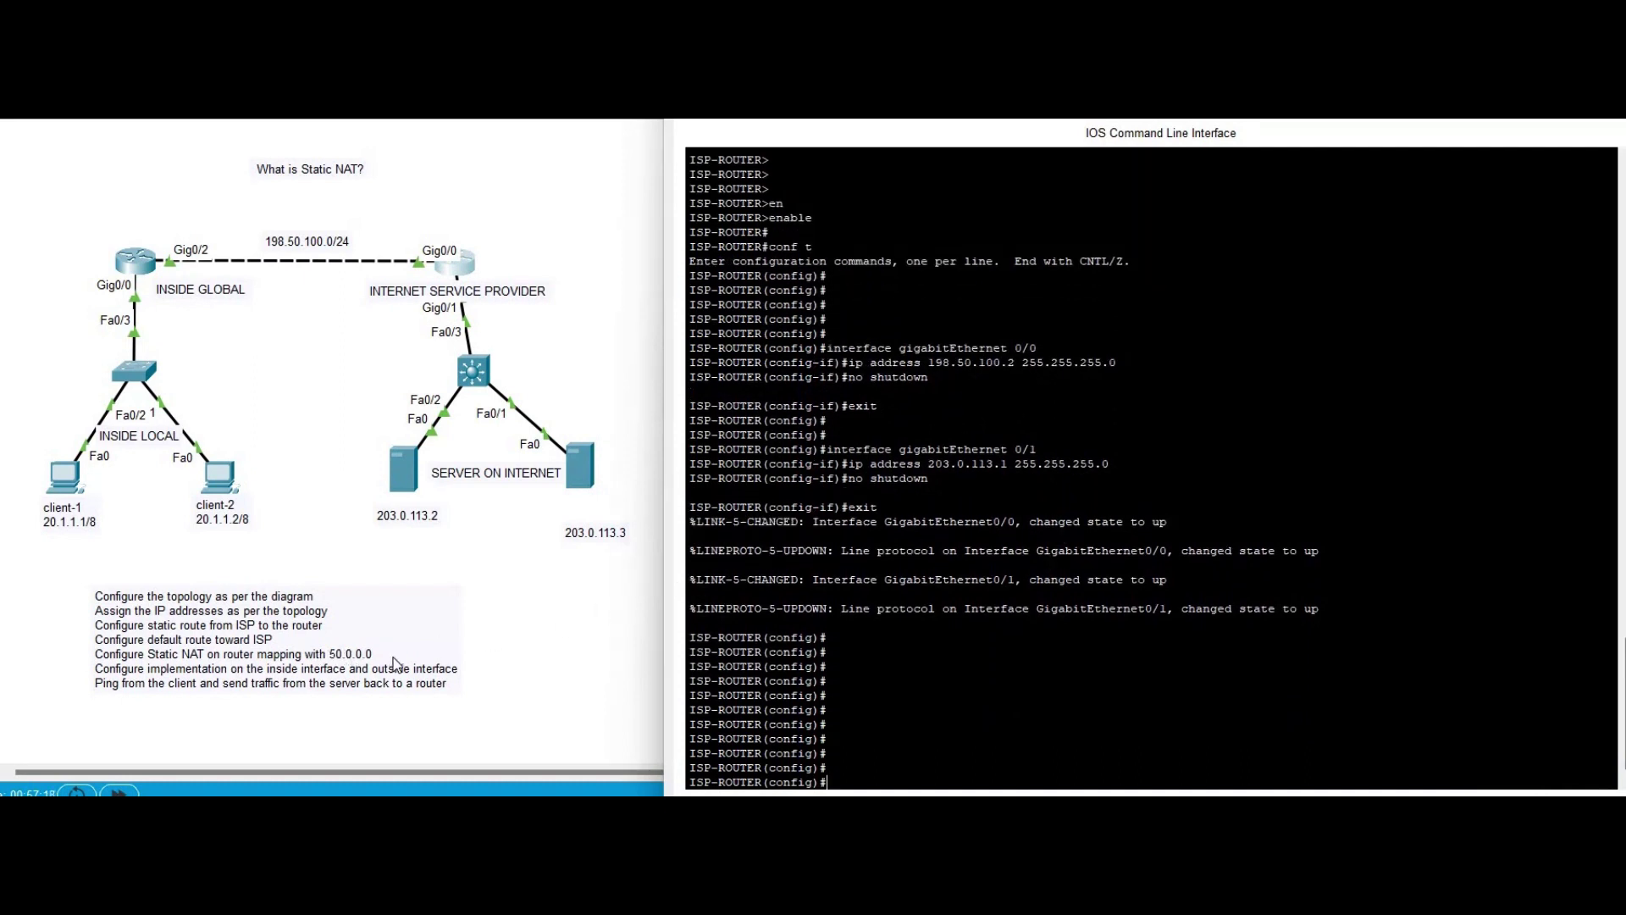
right_click(912, 748)
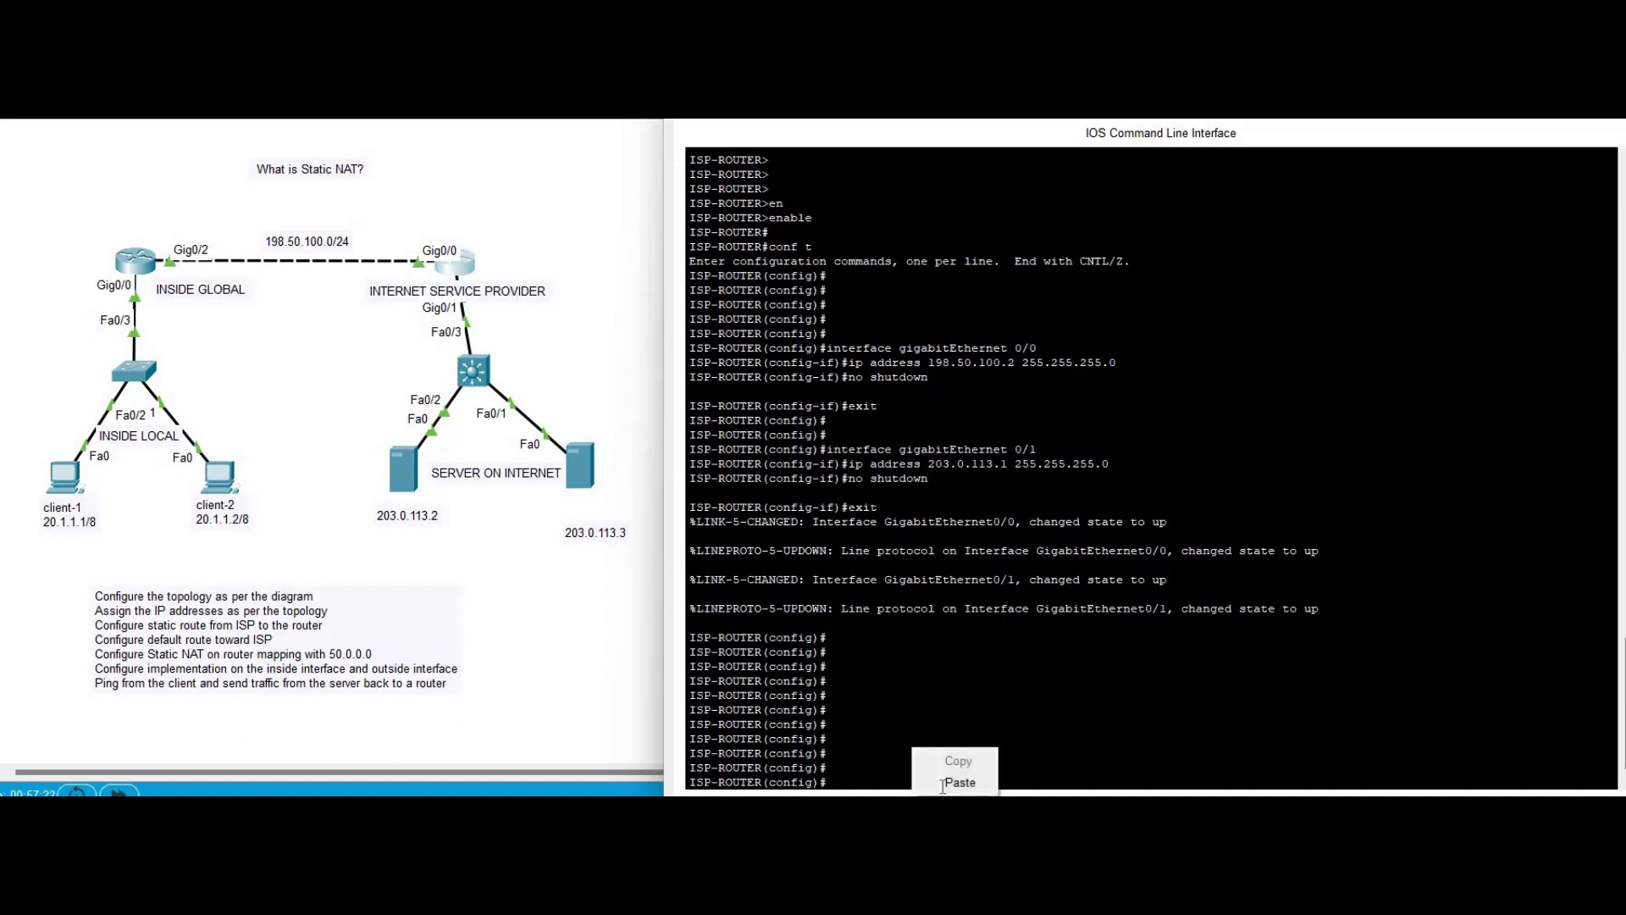
click(940, 781)
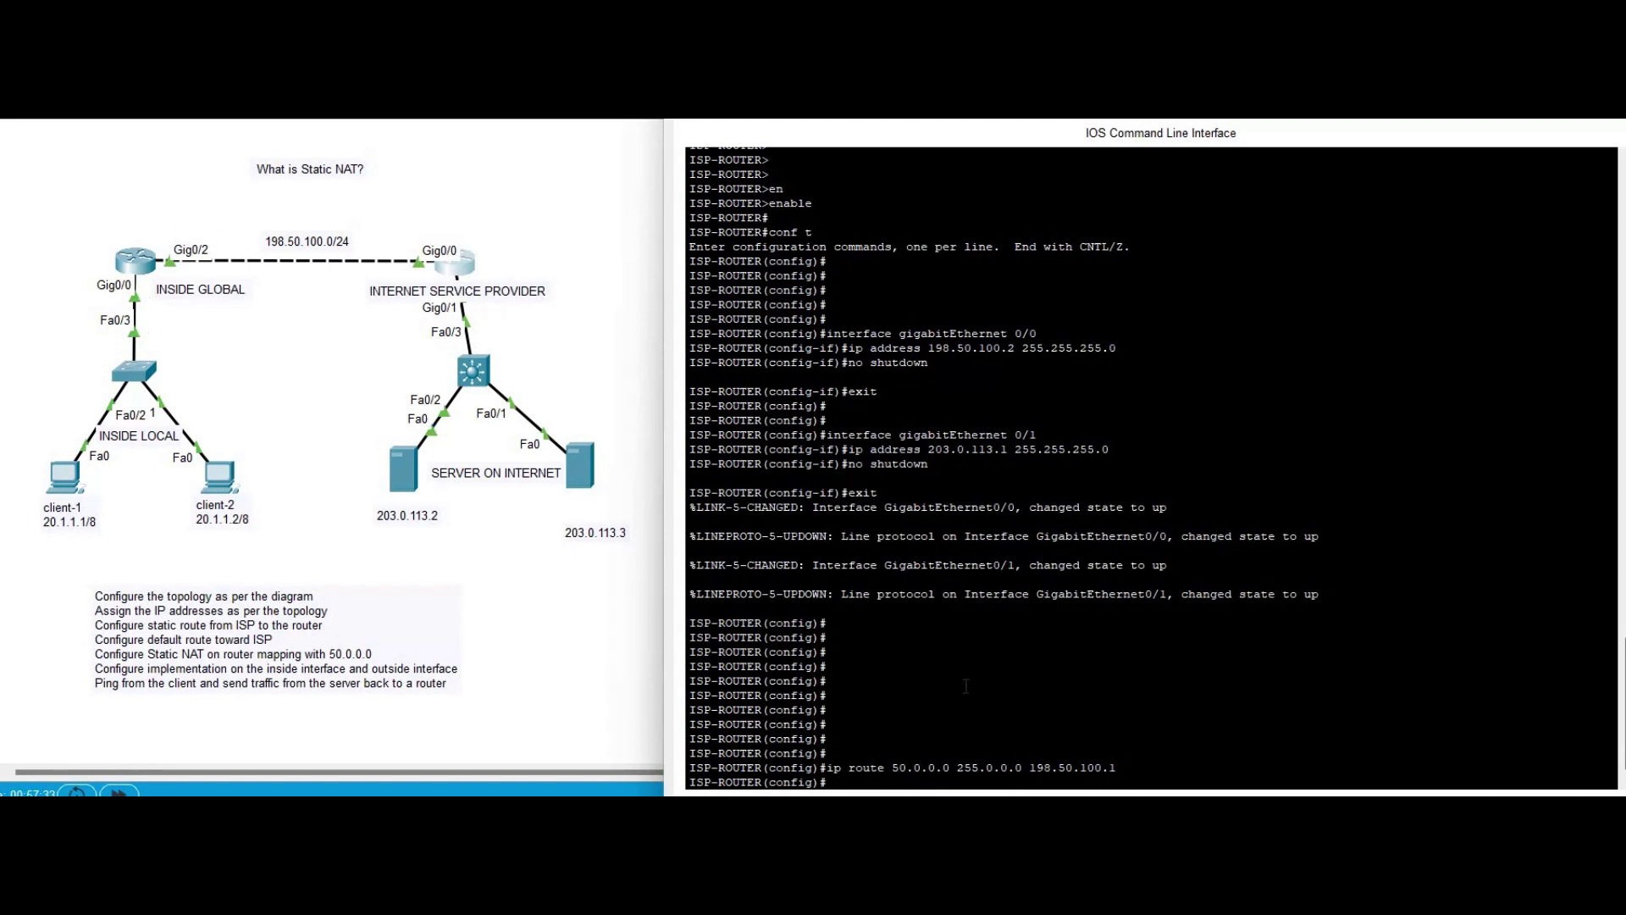
key(Return)
key(Return)
key(Return)
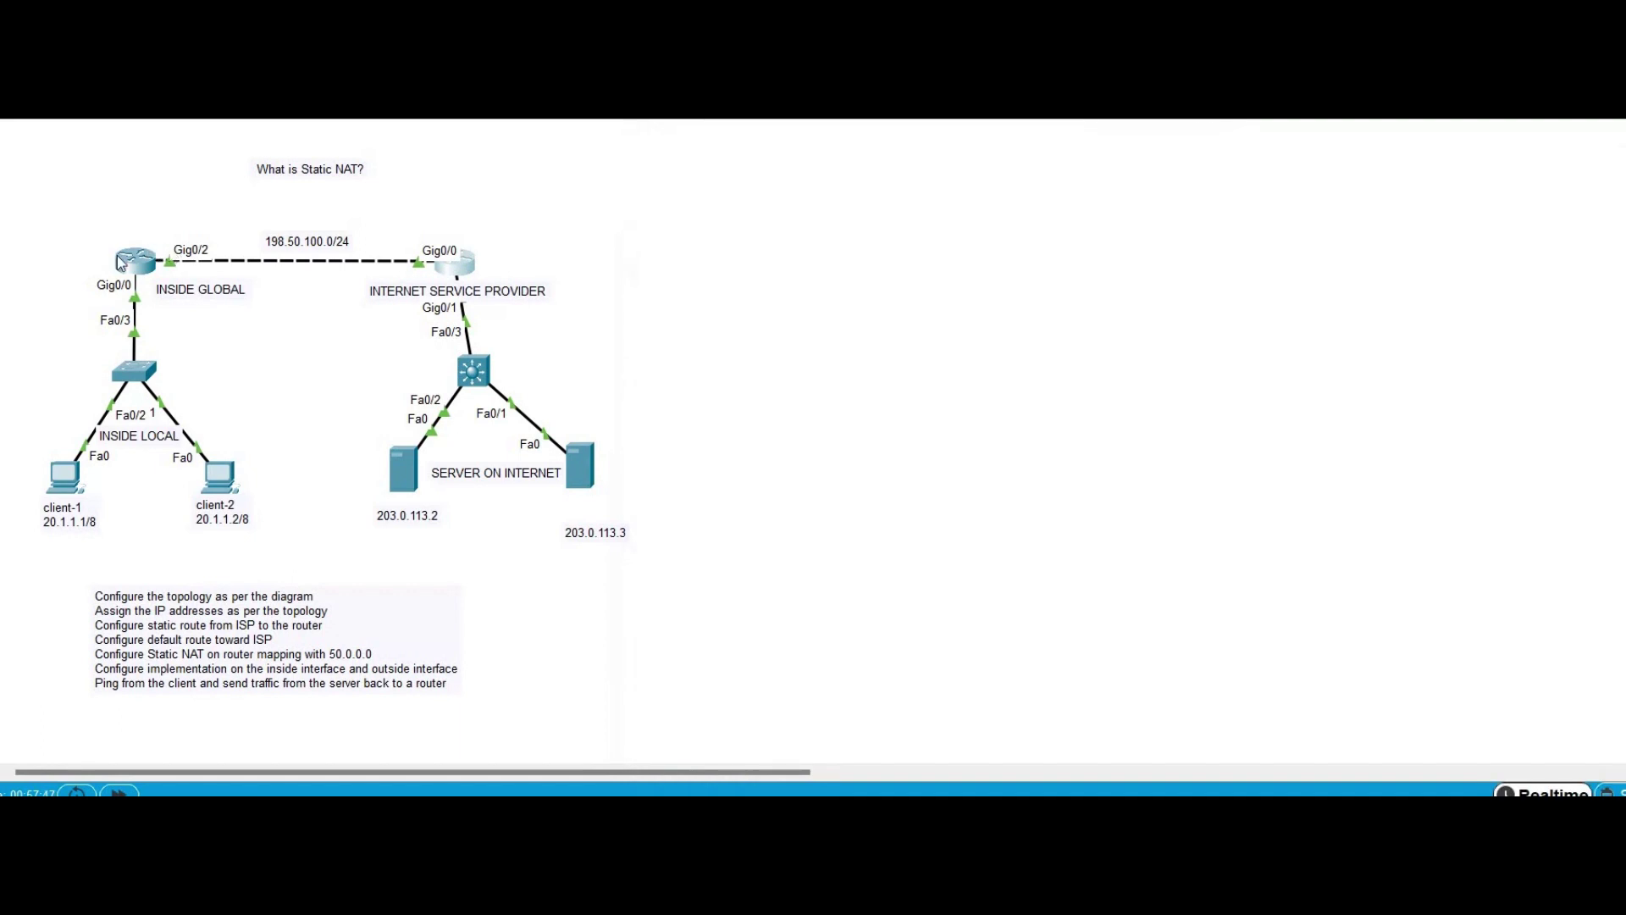
- On the inside global router, add a default route (0.0.0.0 0.0.0.0) toward the ISP via 198.50.100.2
key(alt+Tab)
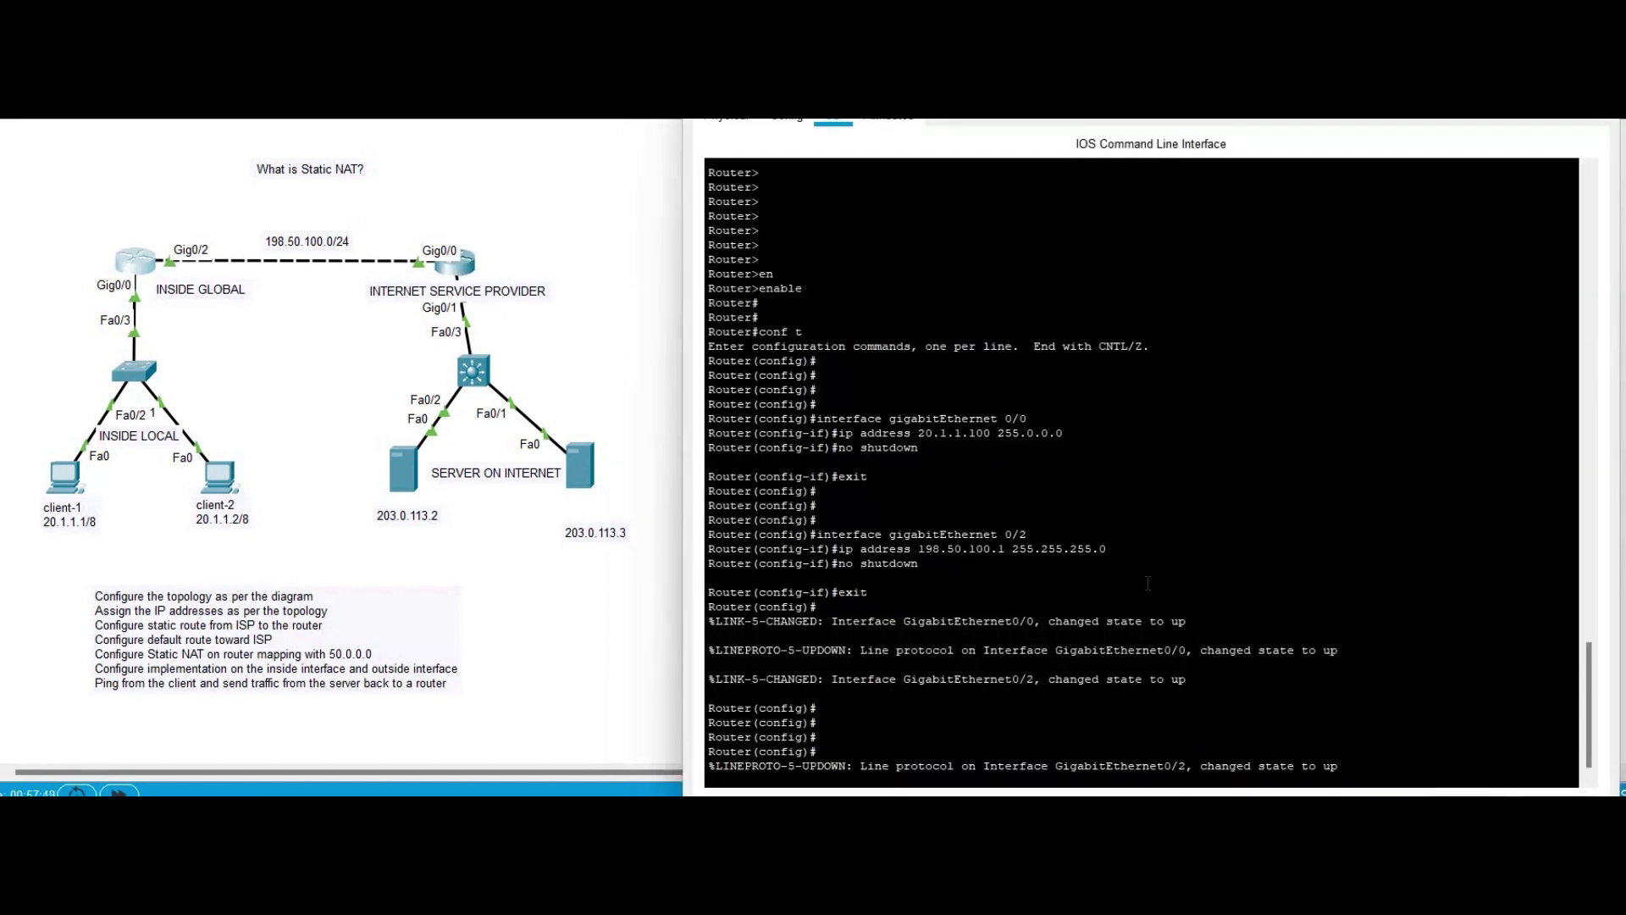
key(Return)
key(Return)
key(Return)
key(Return)
key(Return)
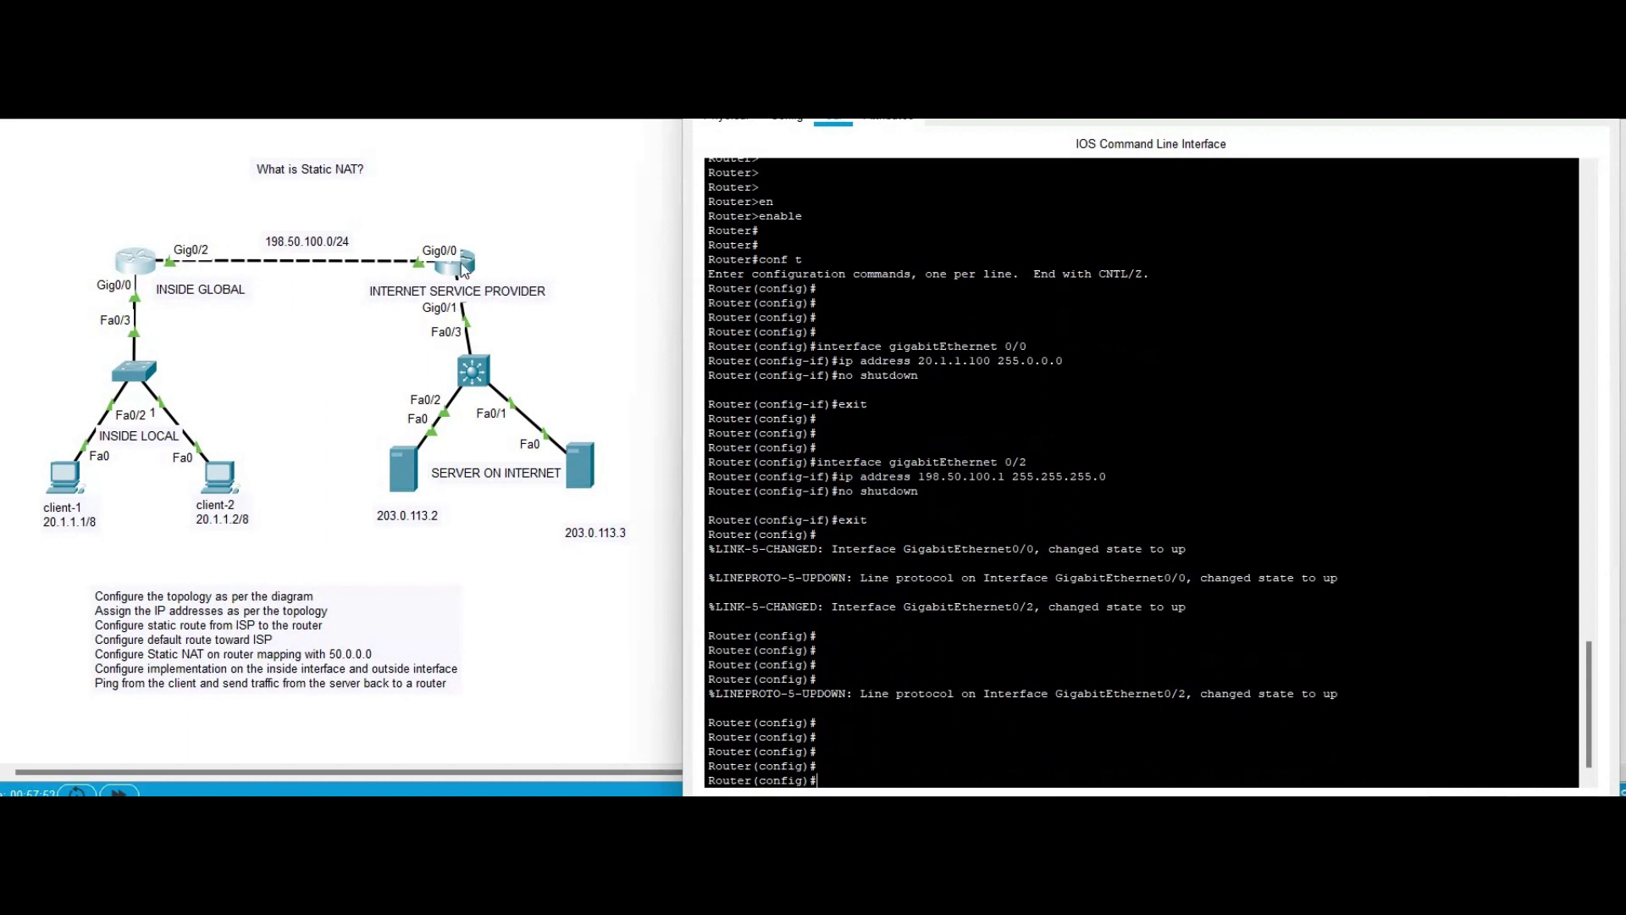
right_click(914, 769)
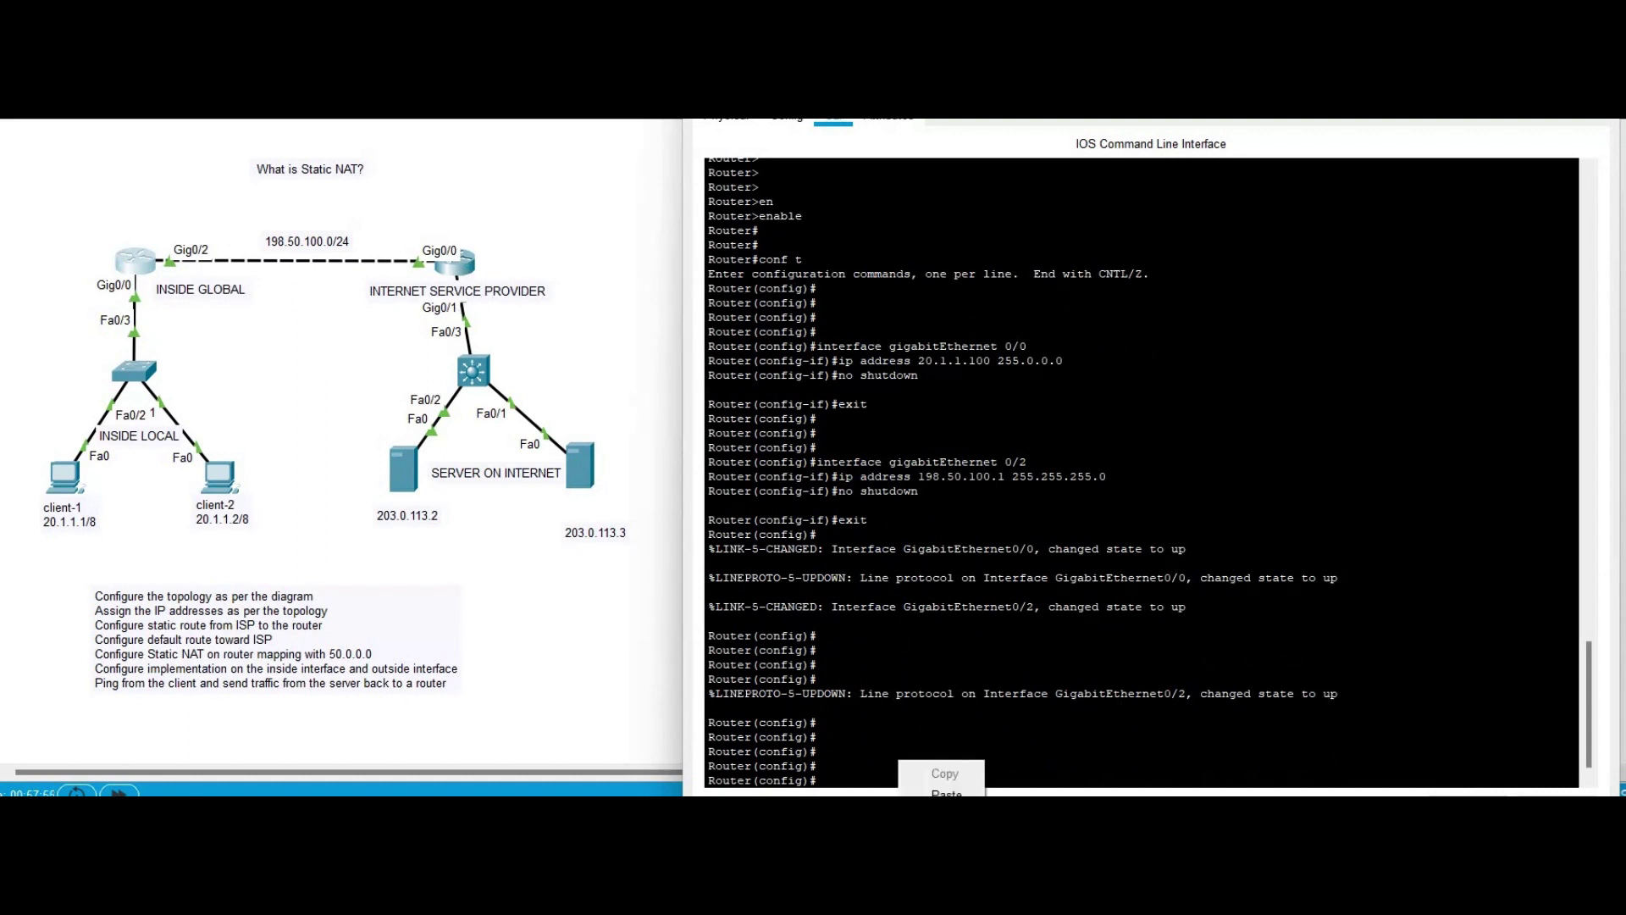
click(931, 788)
key(Return)
key(Return)
key(Return)
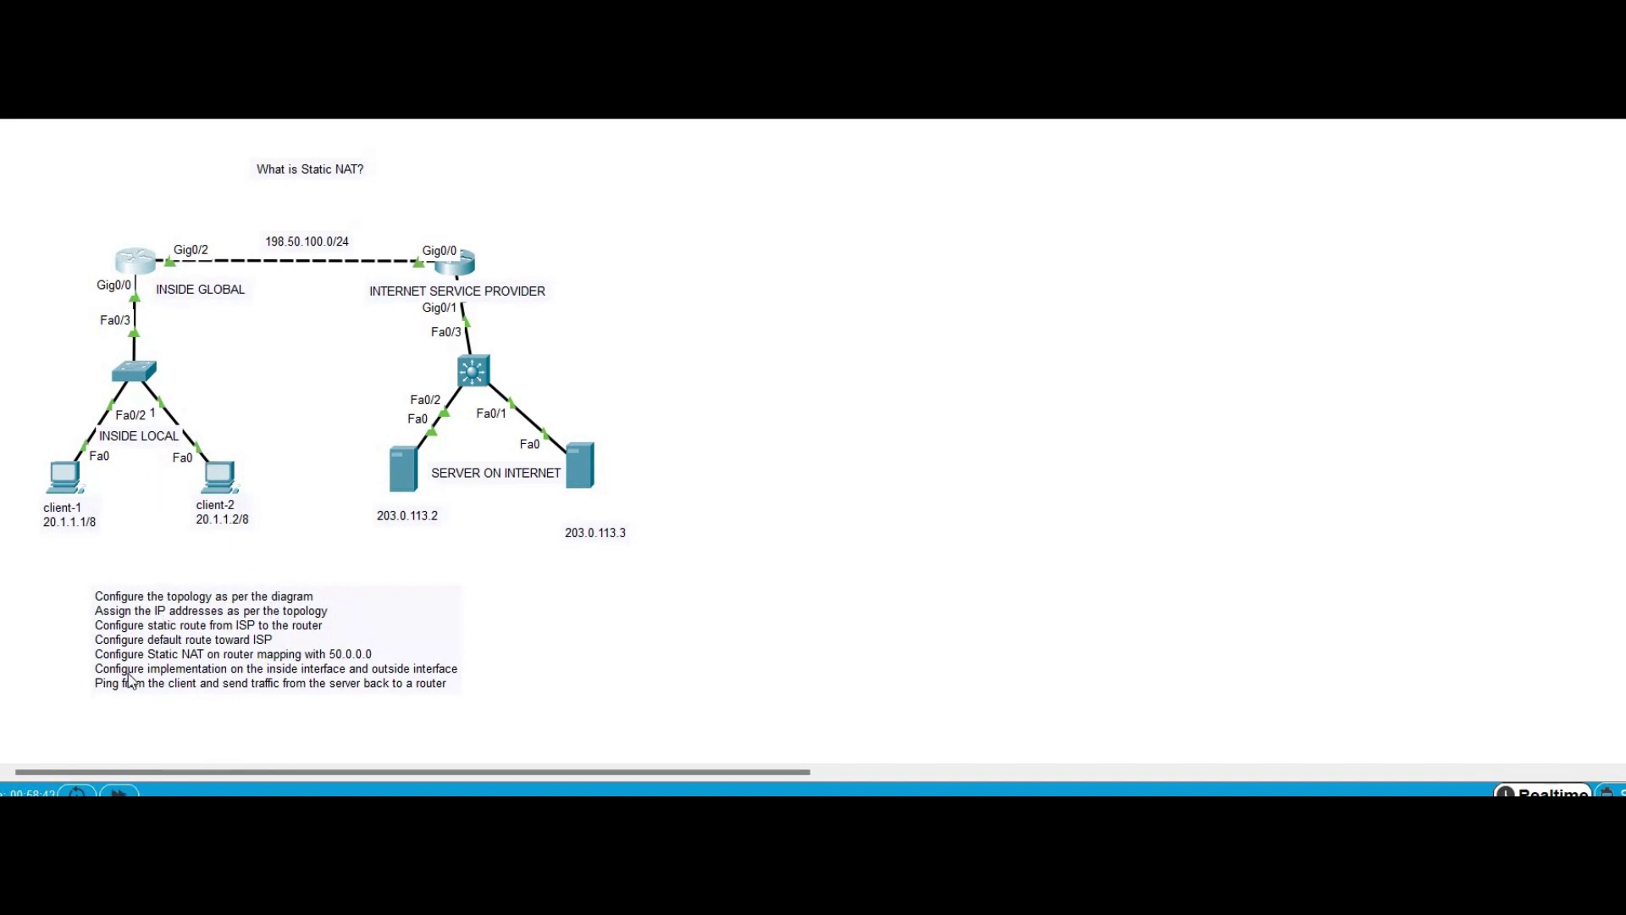
- Add static inside source NAT mappings on the inside global router: 20.1.1.1 to 50.1.1.1 and 20.1.1.2 to 50.1.1.2
click(136, 267)
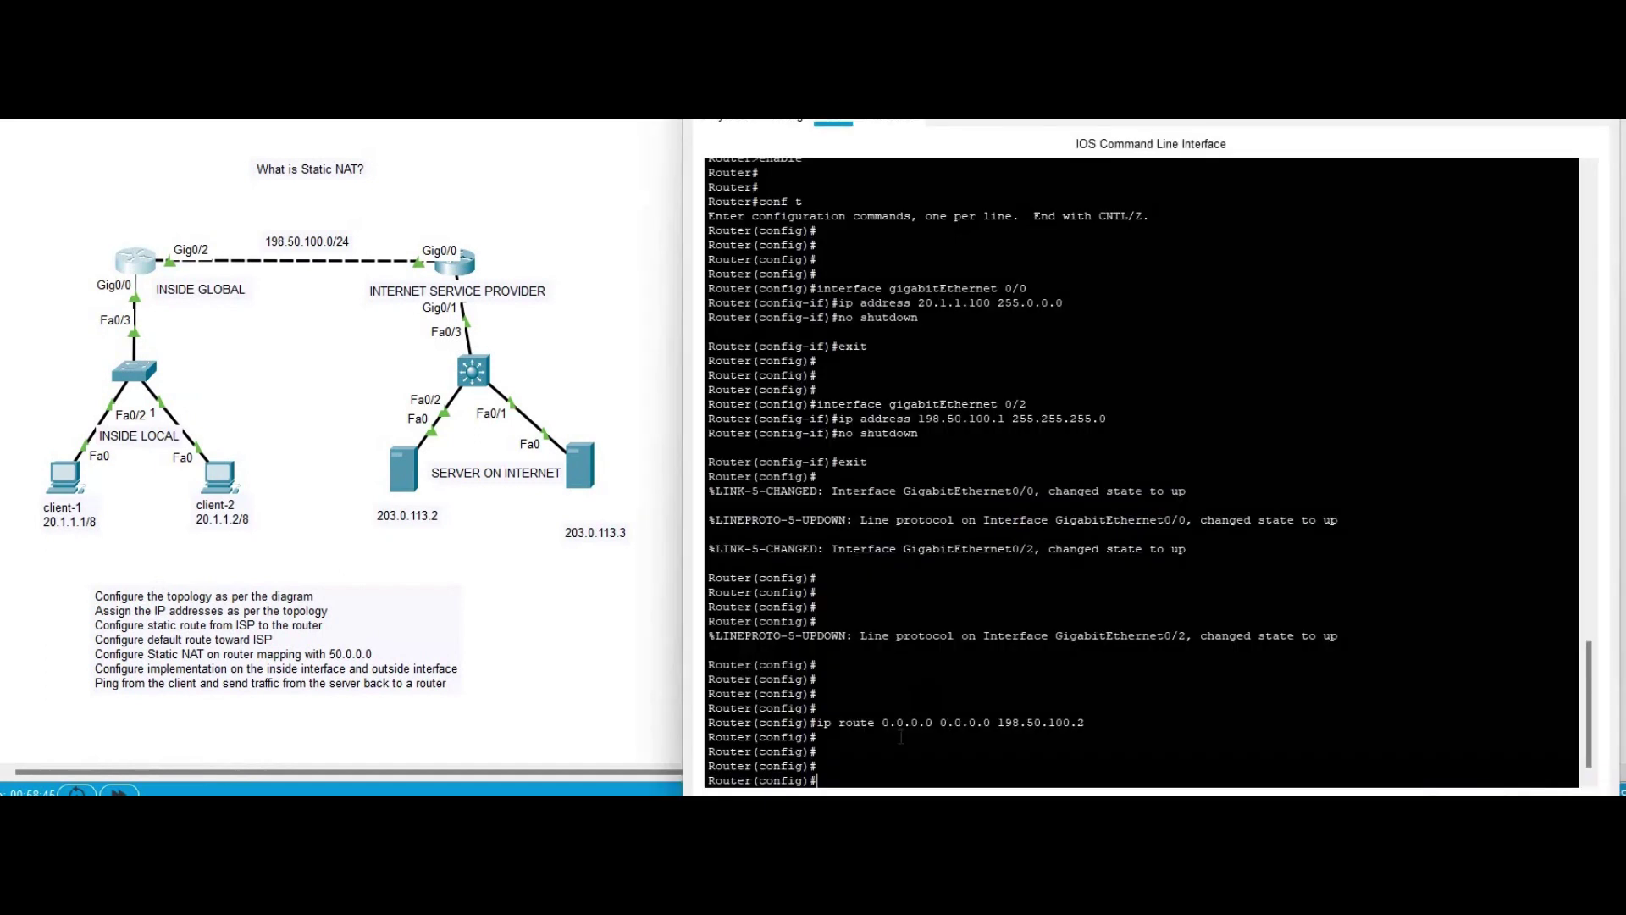
key(Return)
key(Return)
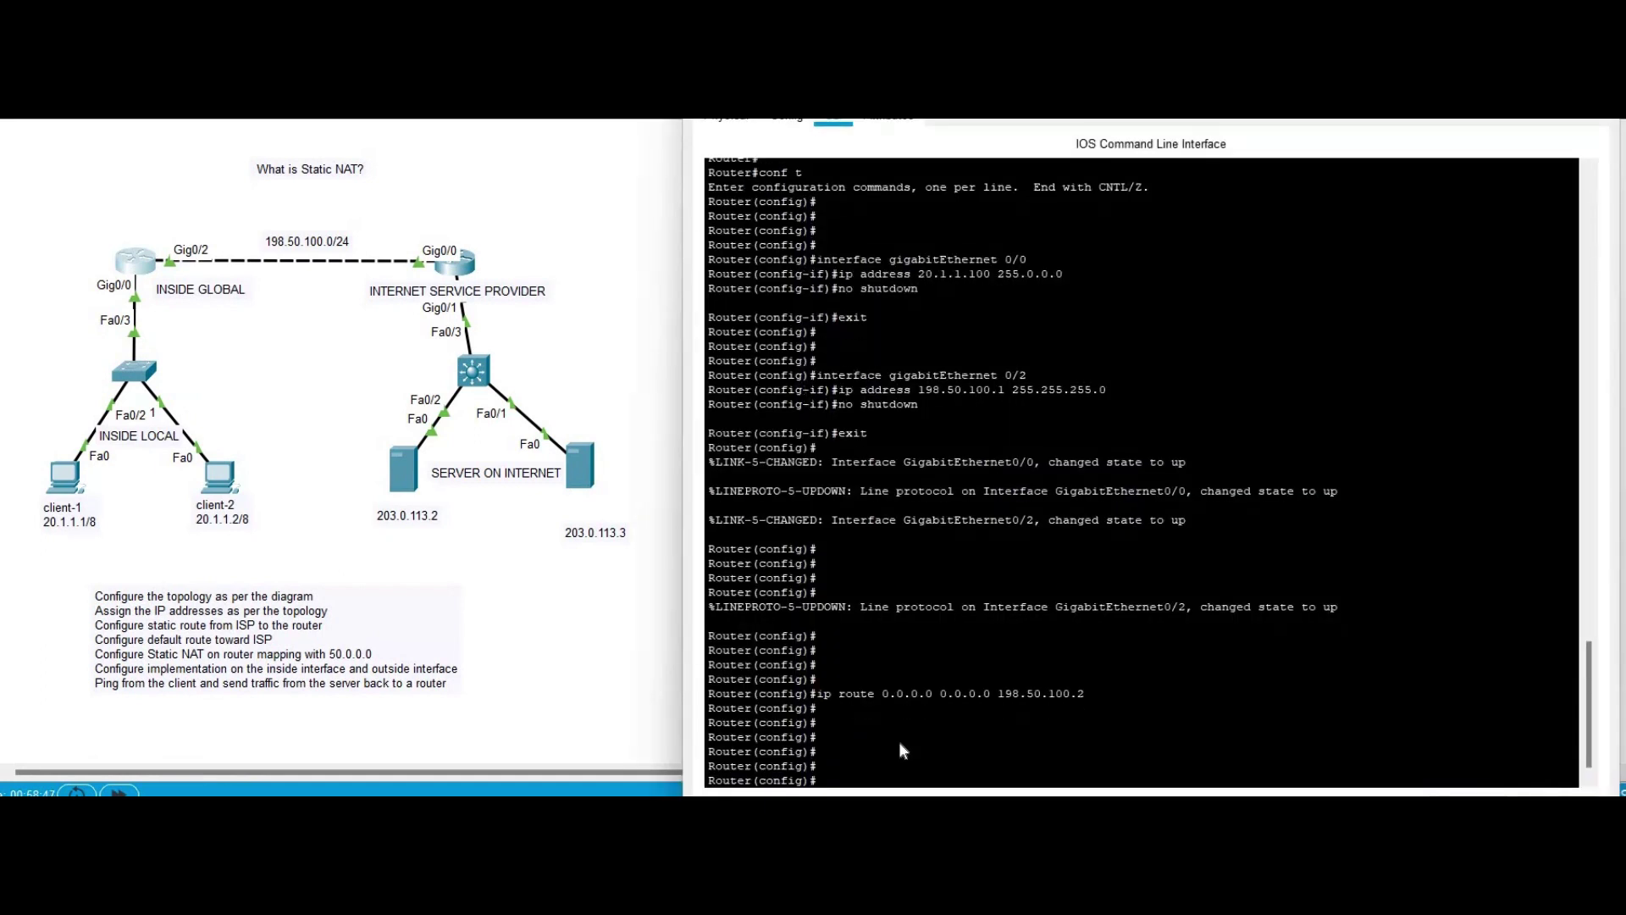
right_click(897, 740)
click(923, 773)
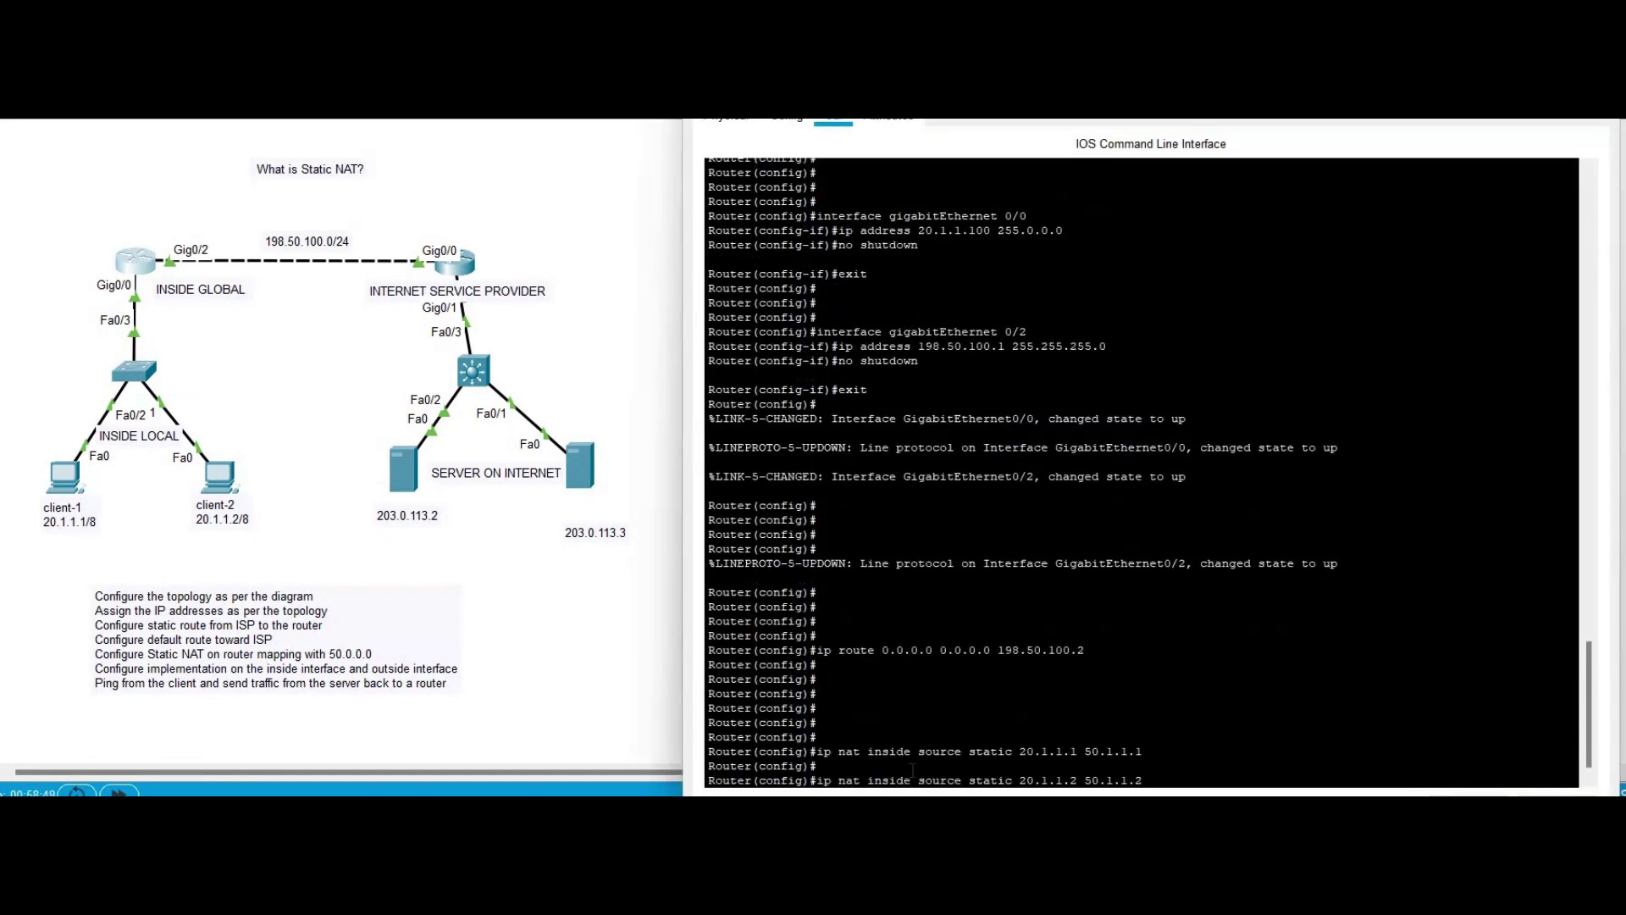
key(Return)
key(Return)
key(Return)
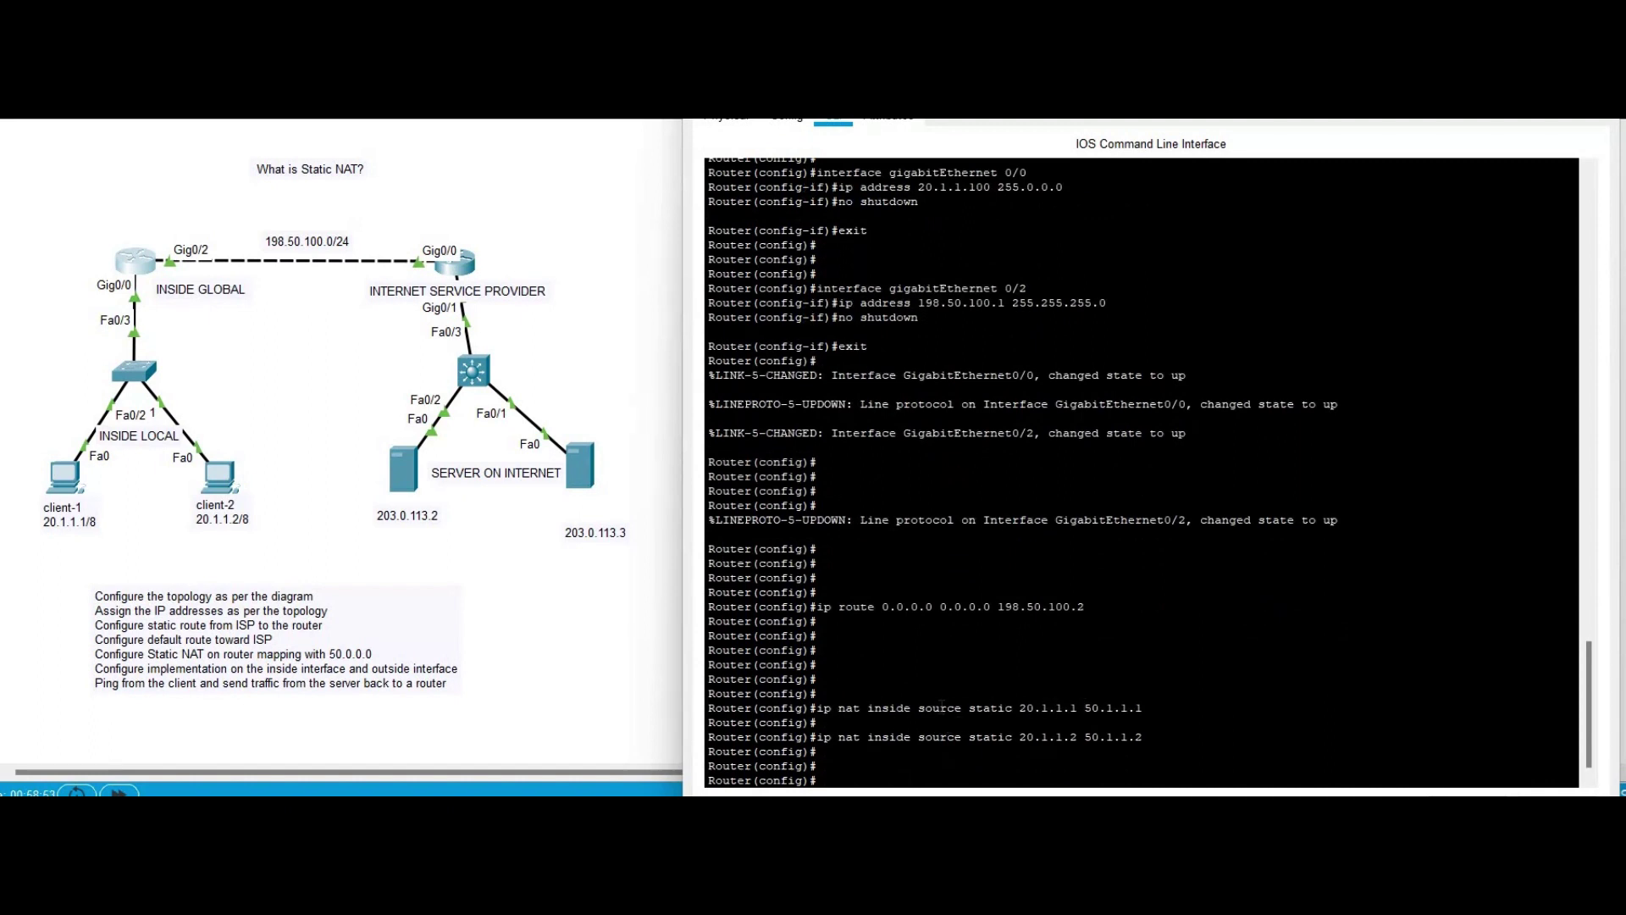
drag(925, 708, 1084, 708)
drag(919, 737, 1084, 736)
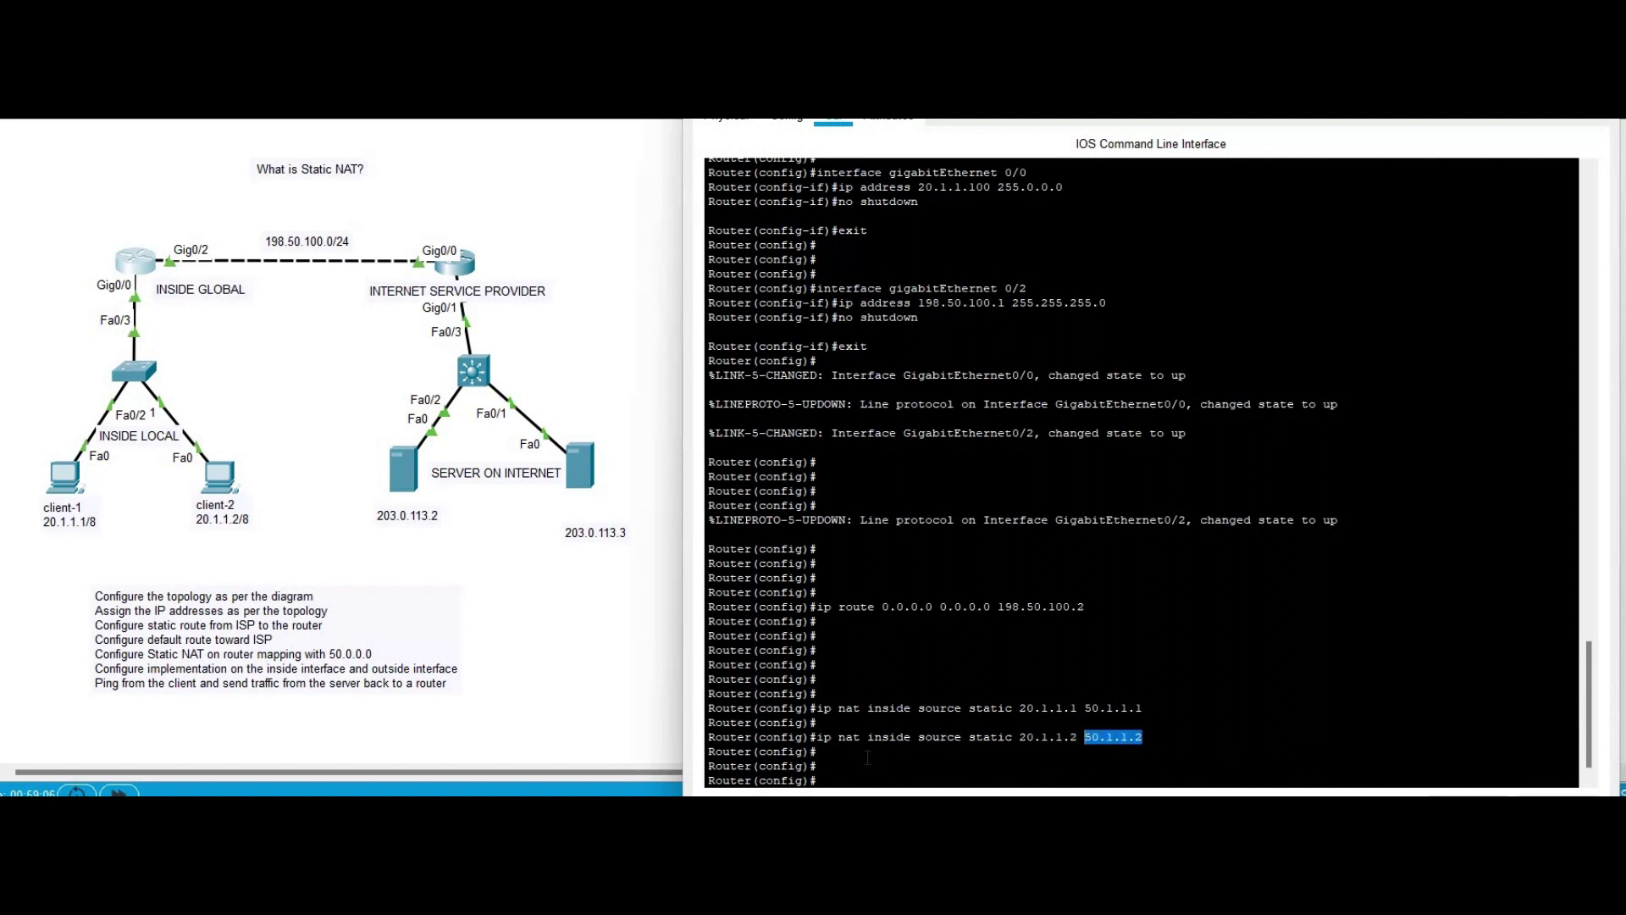
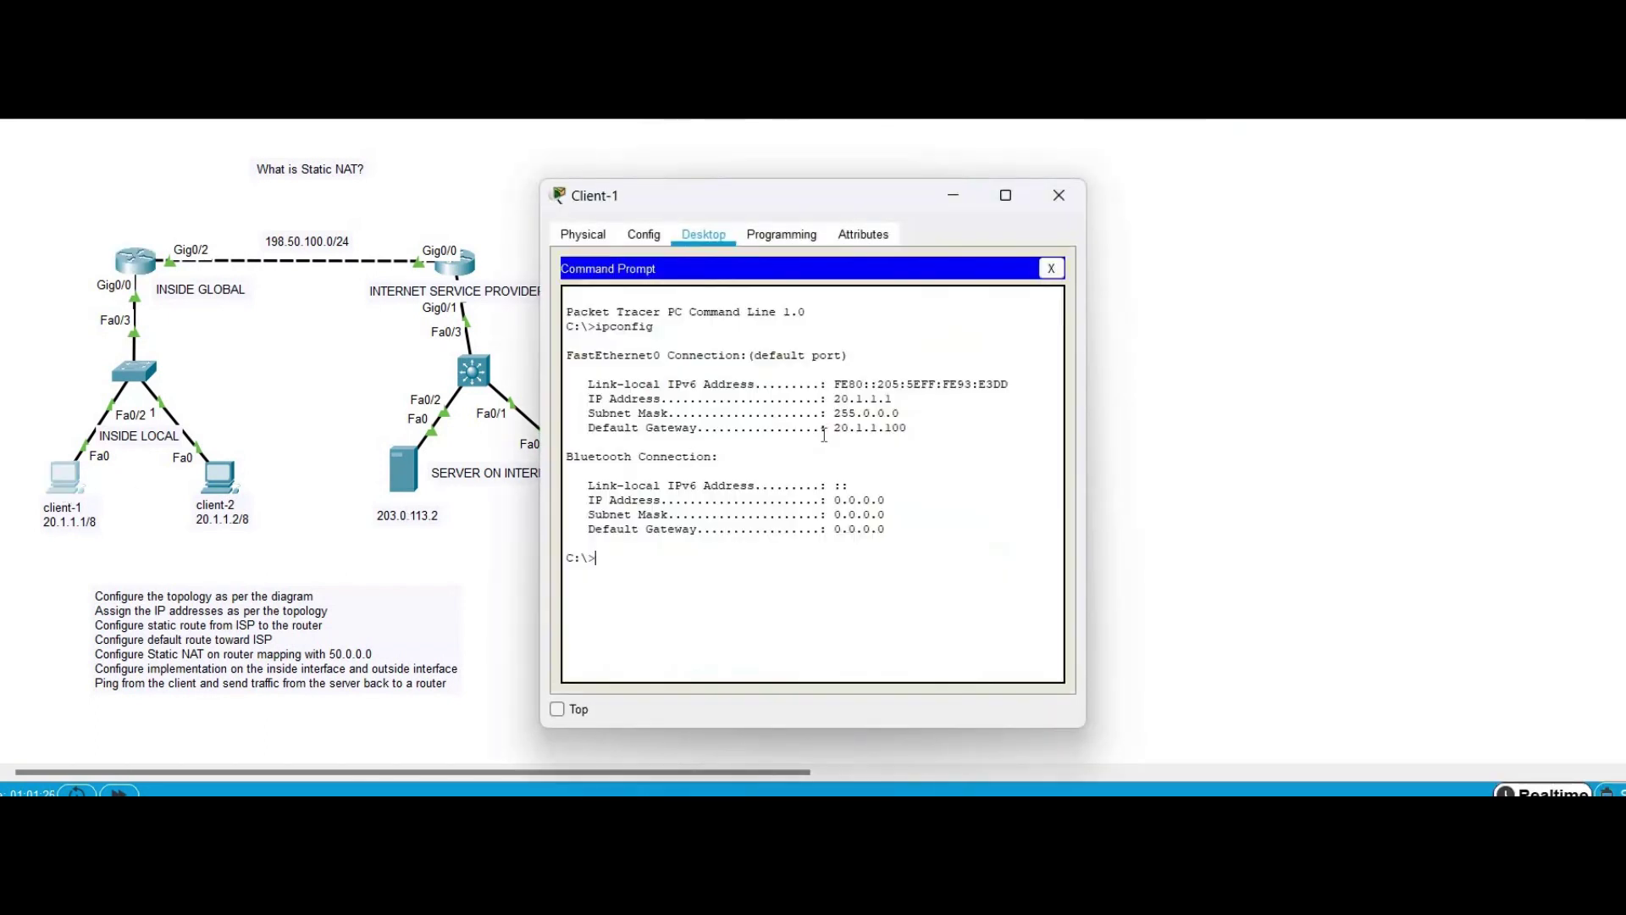
- From client-1's Command Prompt, ping the server at 203.0.113.2 twice
text(ping 203.0.113.2)
key(Return)
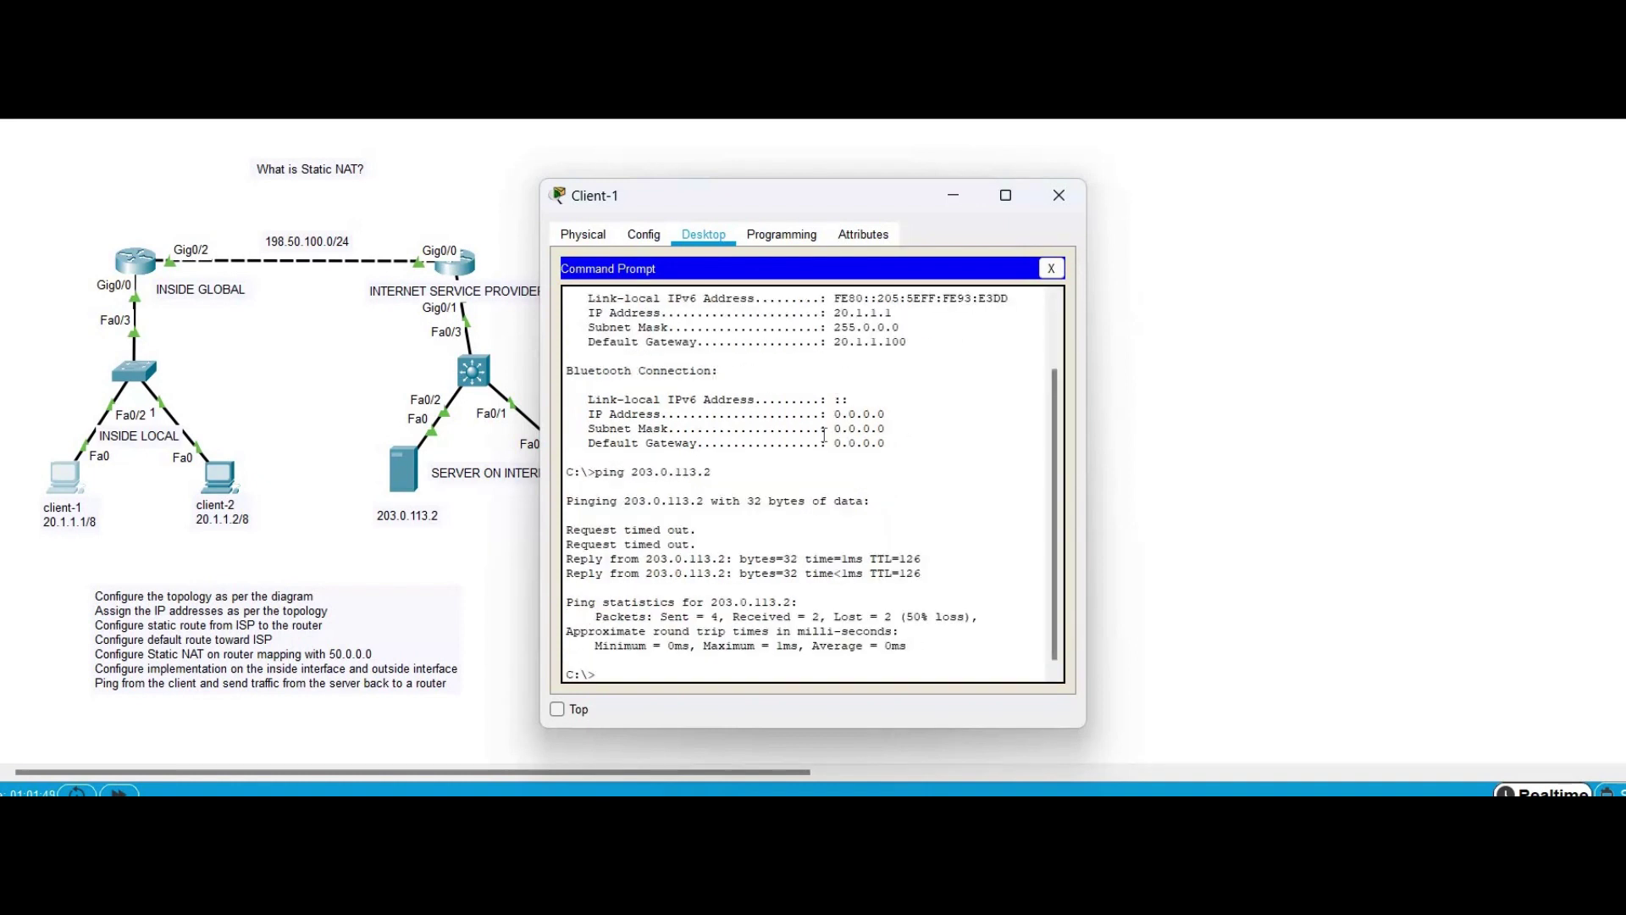
key(Return)
key(Return)
key(Return)
key(Up)
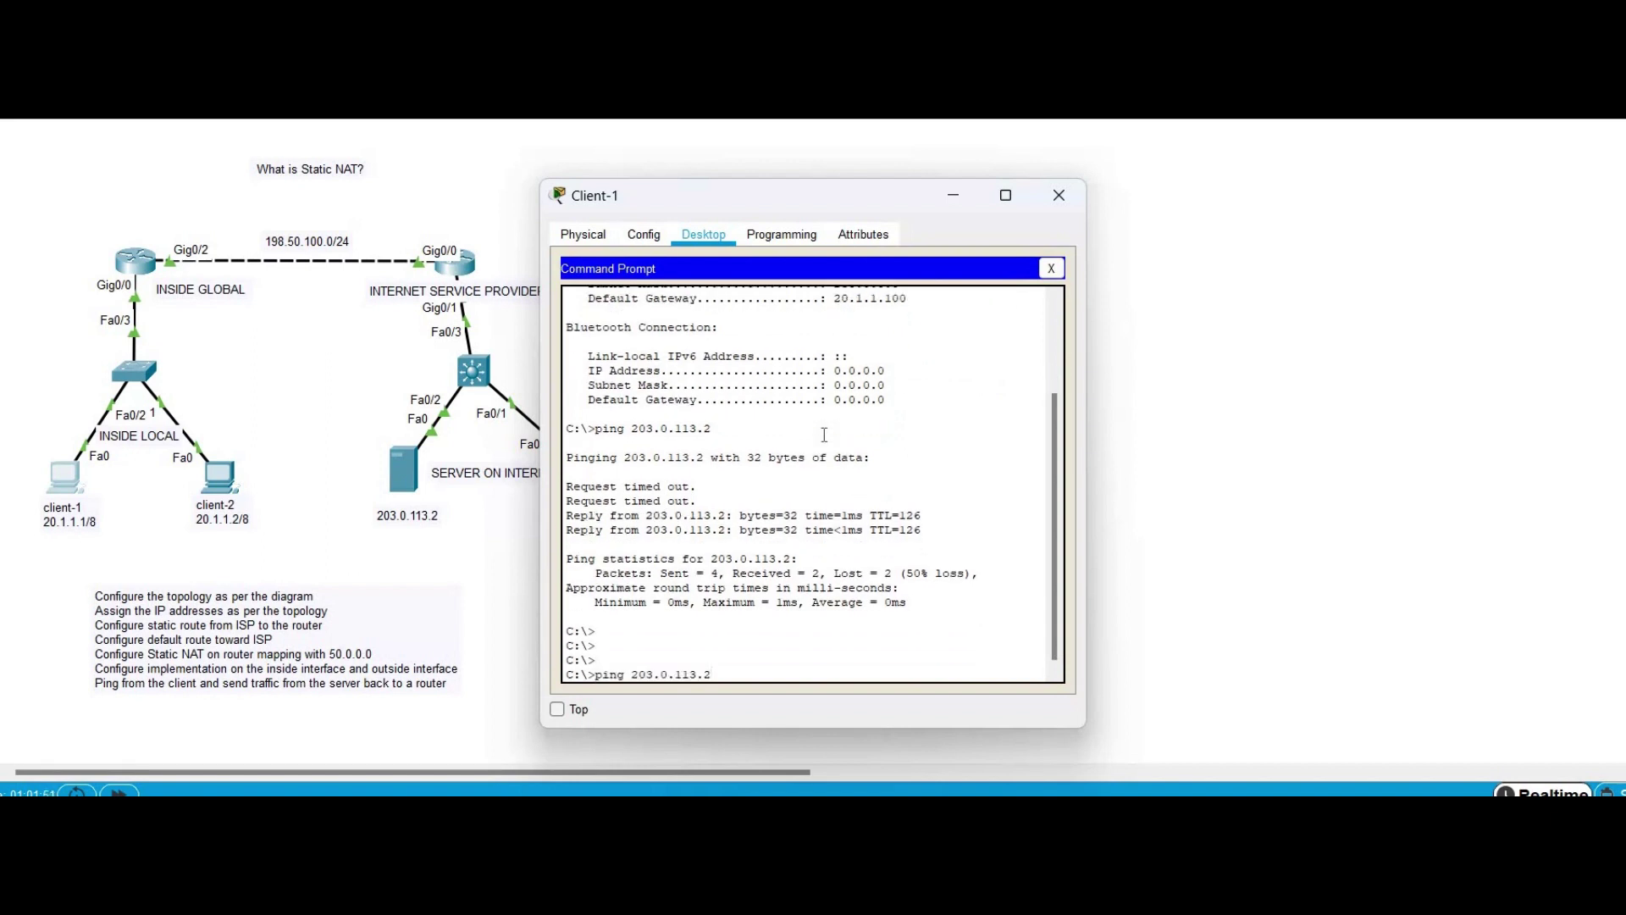
key(Return)
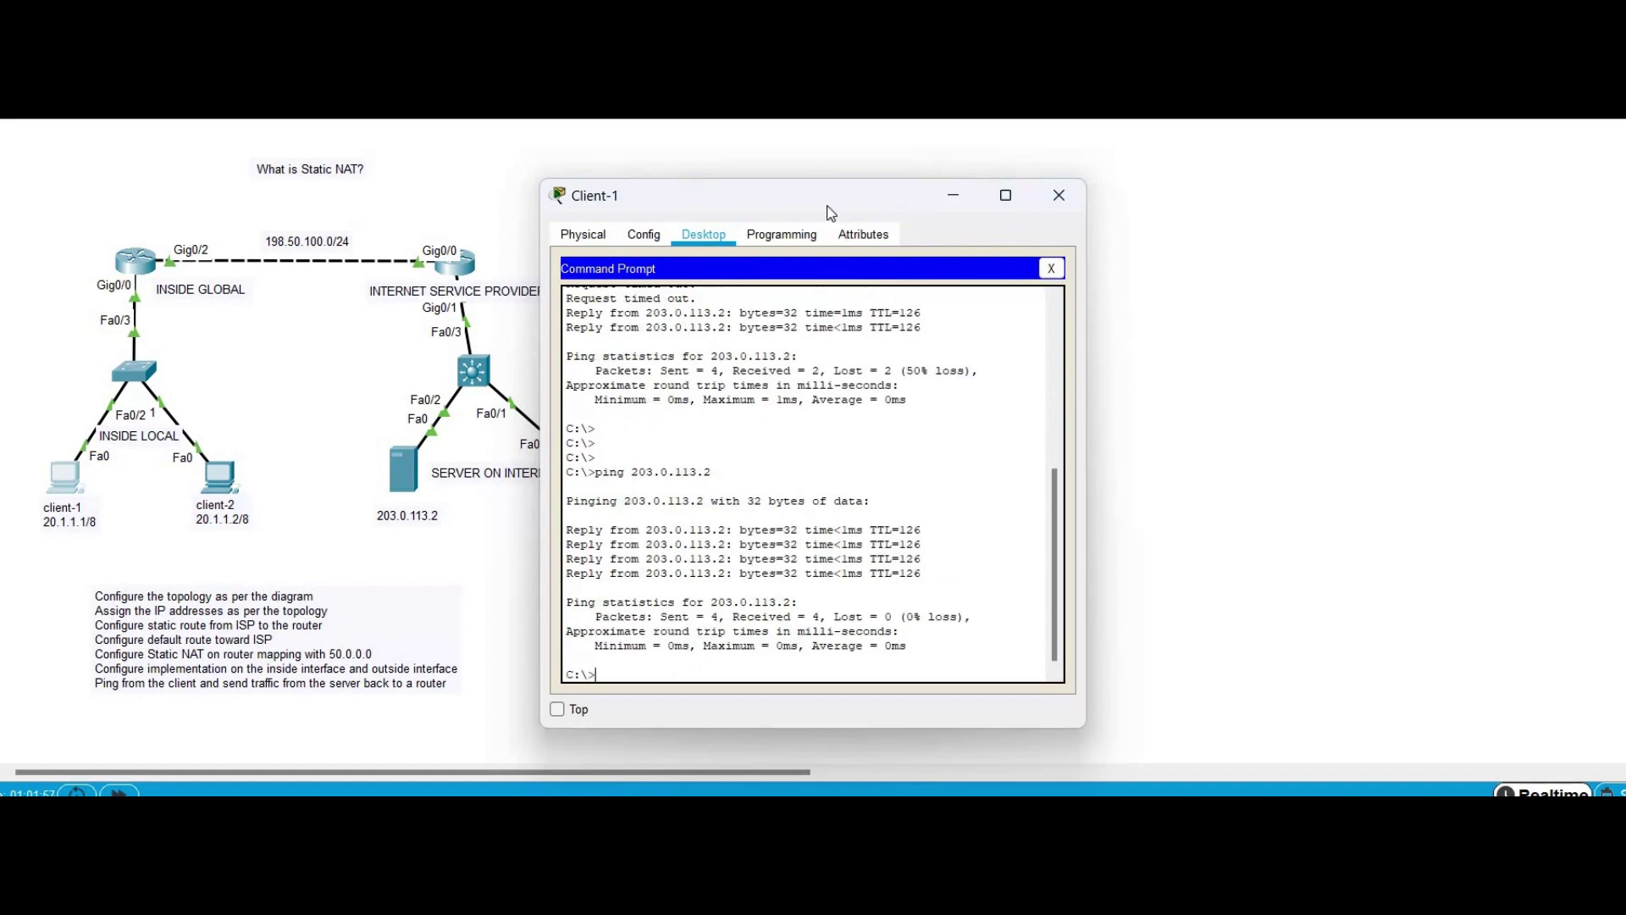
- Ping 203.0.113.3 from client-1 and move the 203.0.113.3 label up closer beneath its server
drag(847, 196, 1071, 221)
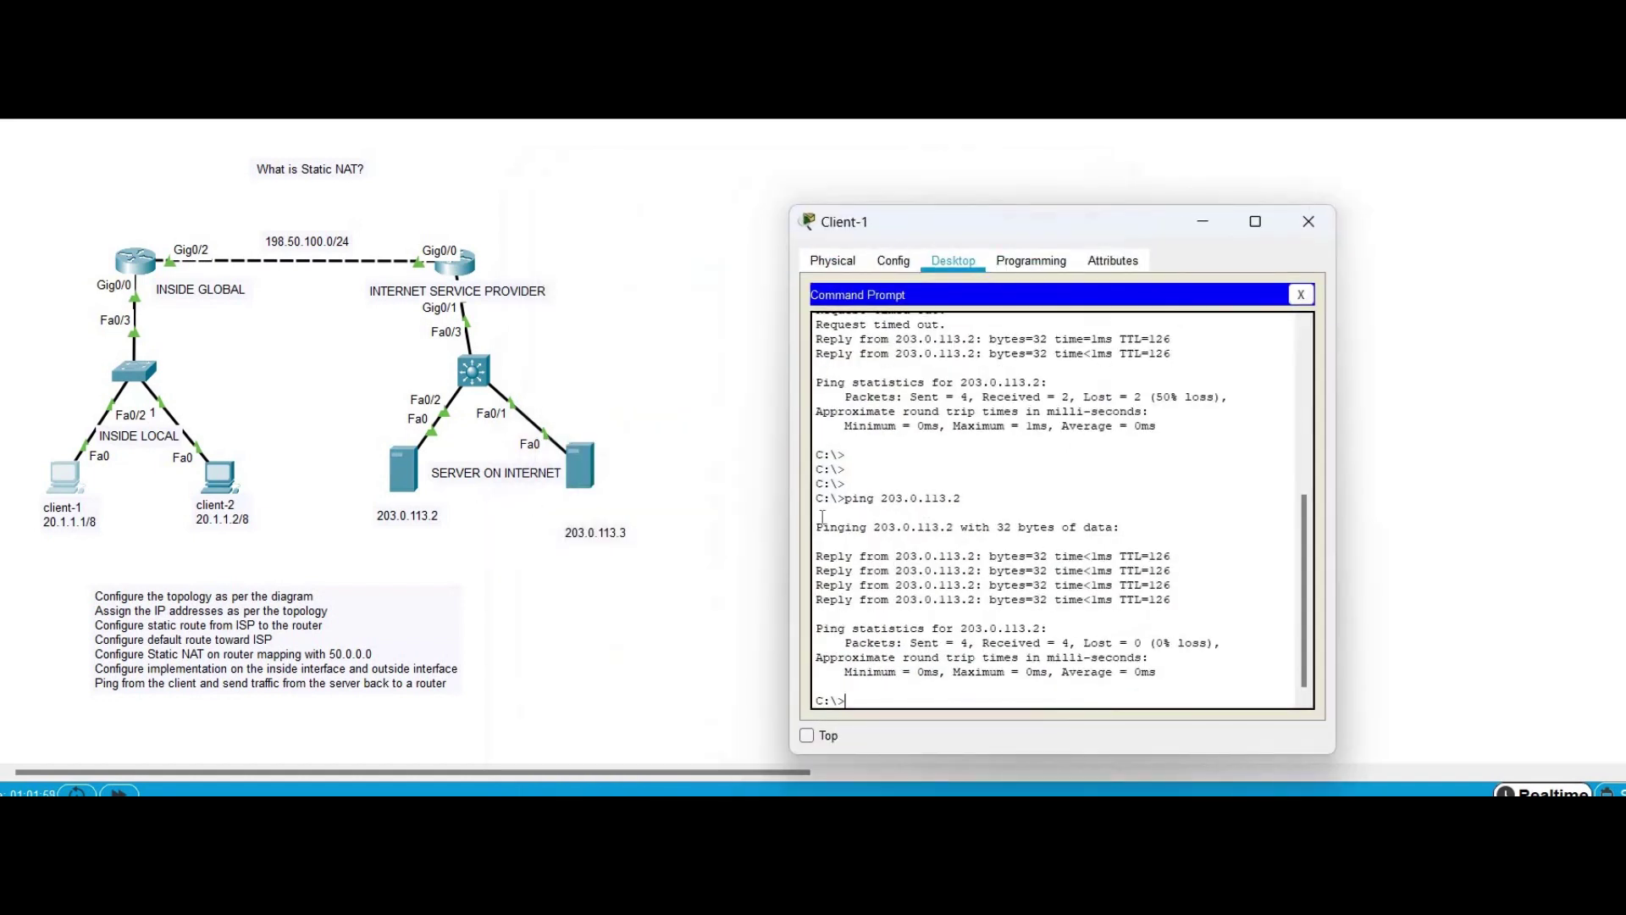
text(ping 203.0.113.3)
key(Return)
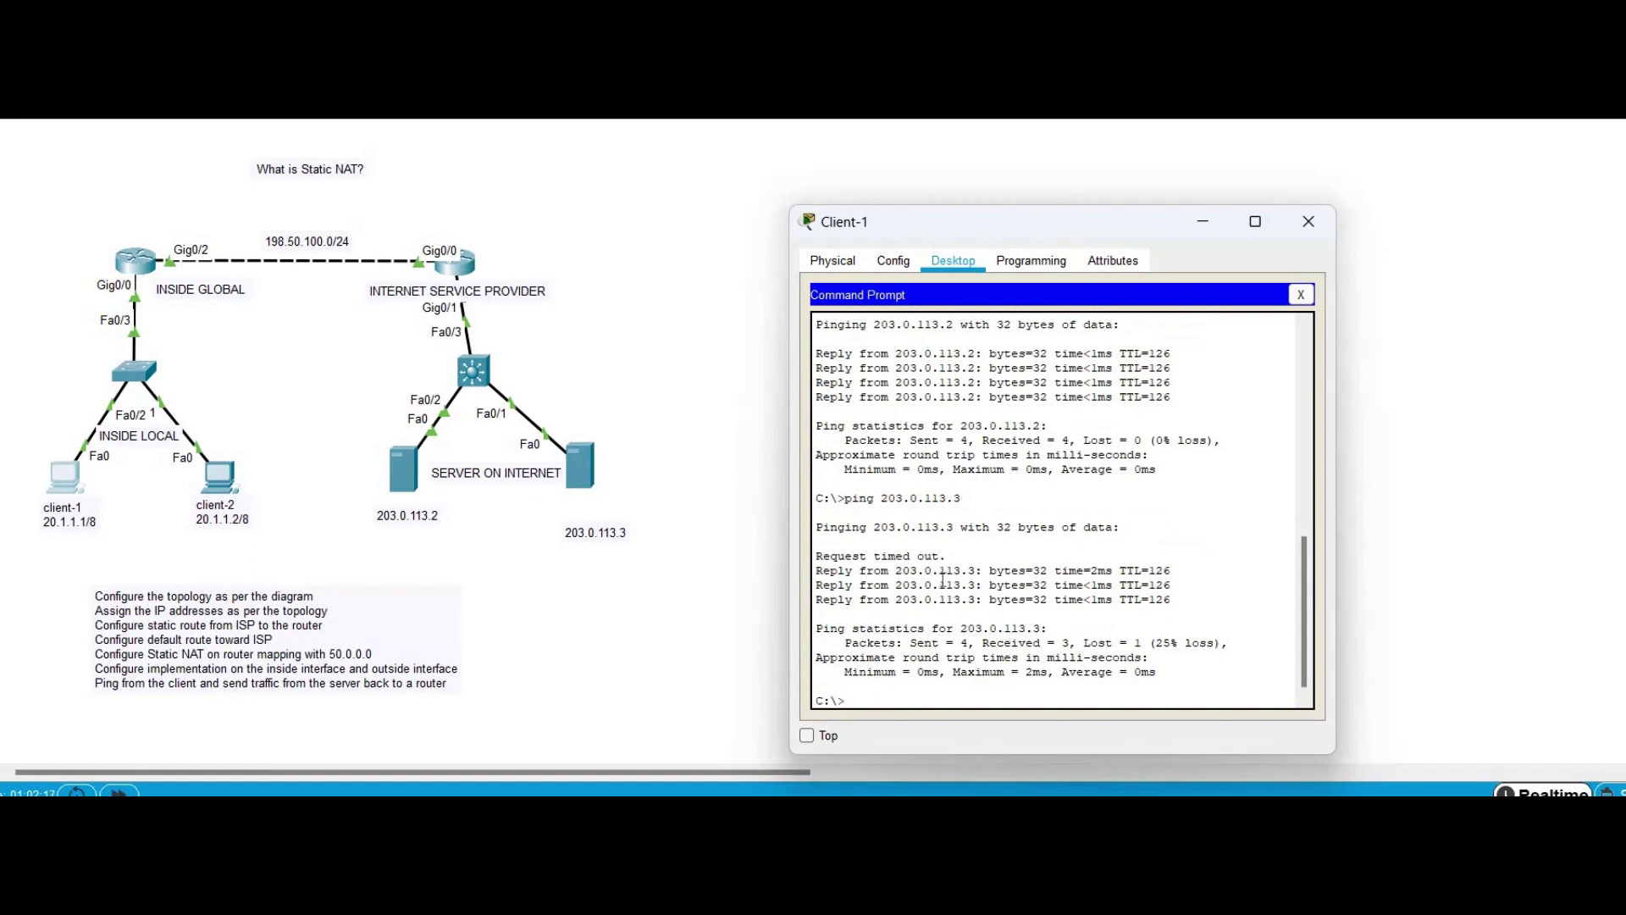
drag(896, 569, 989, 572)
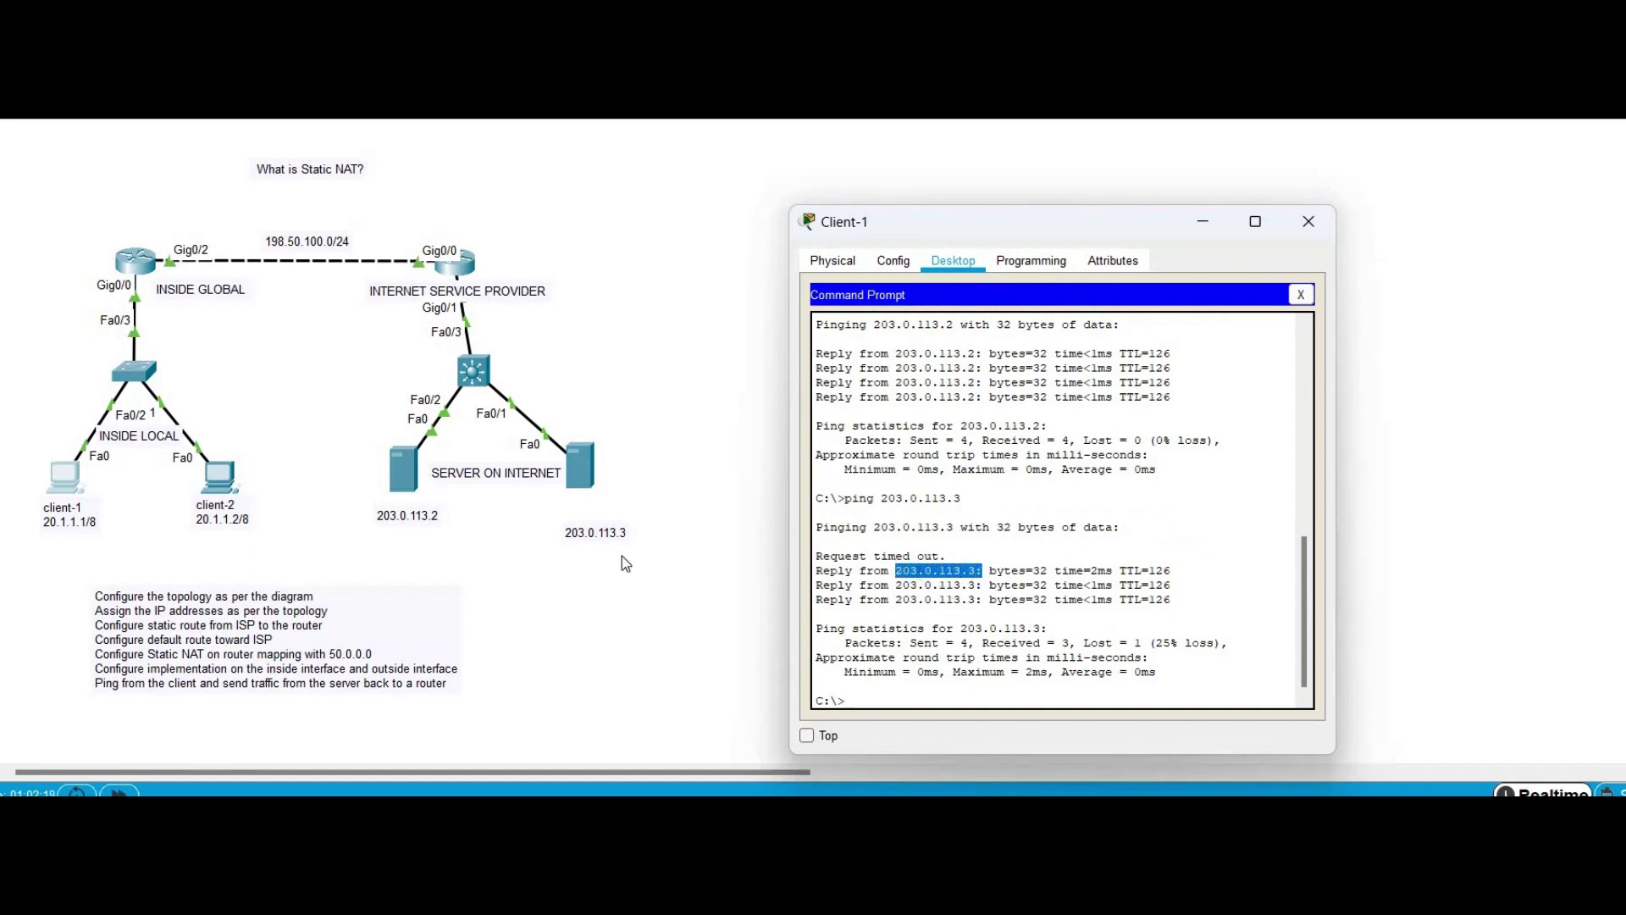
drag(612, 540, 607, 512)
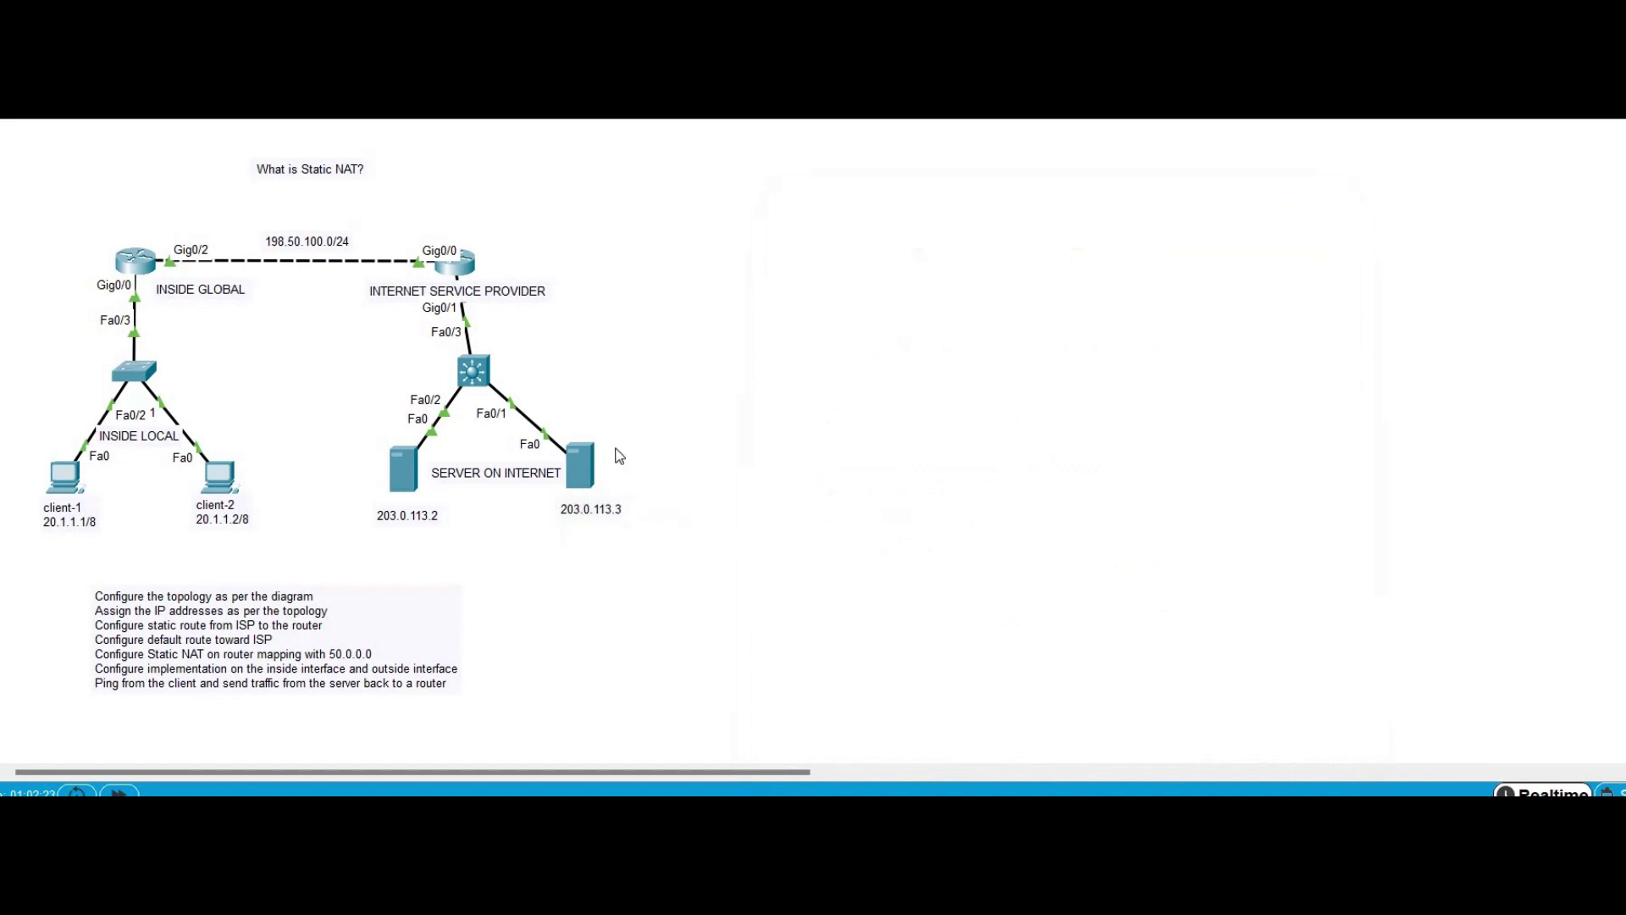
- Ping the server at 203.0.113.2 from client-2's Command Prompt
click(225, 479)
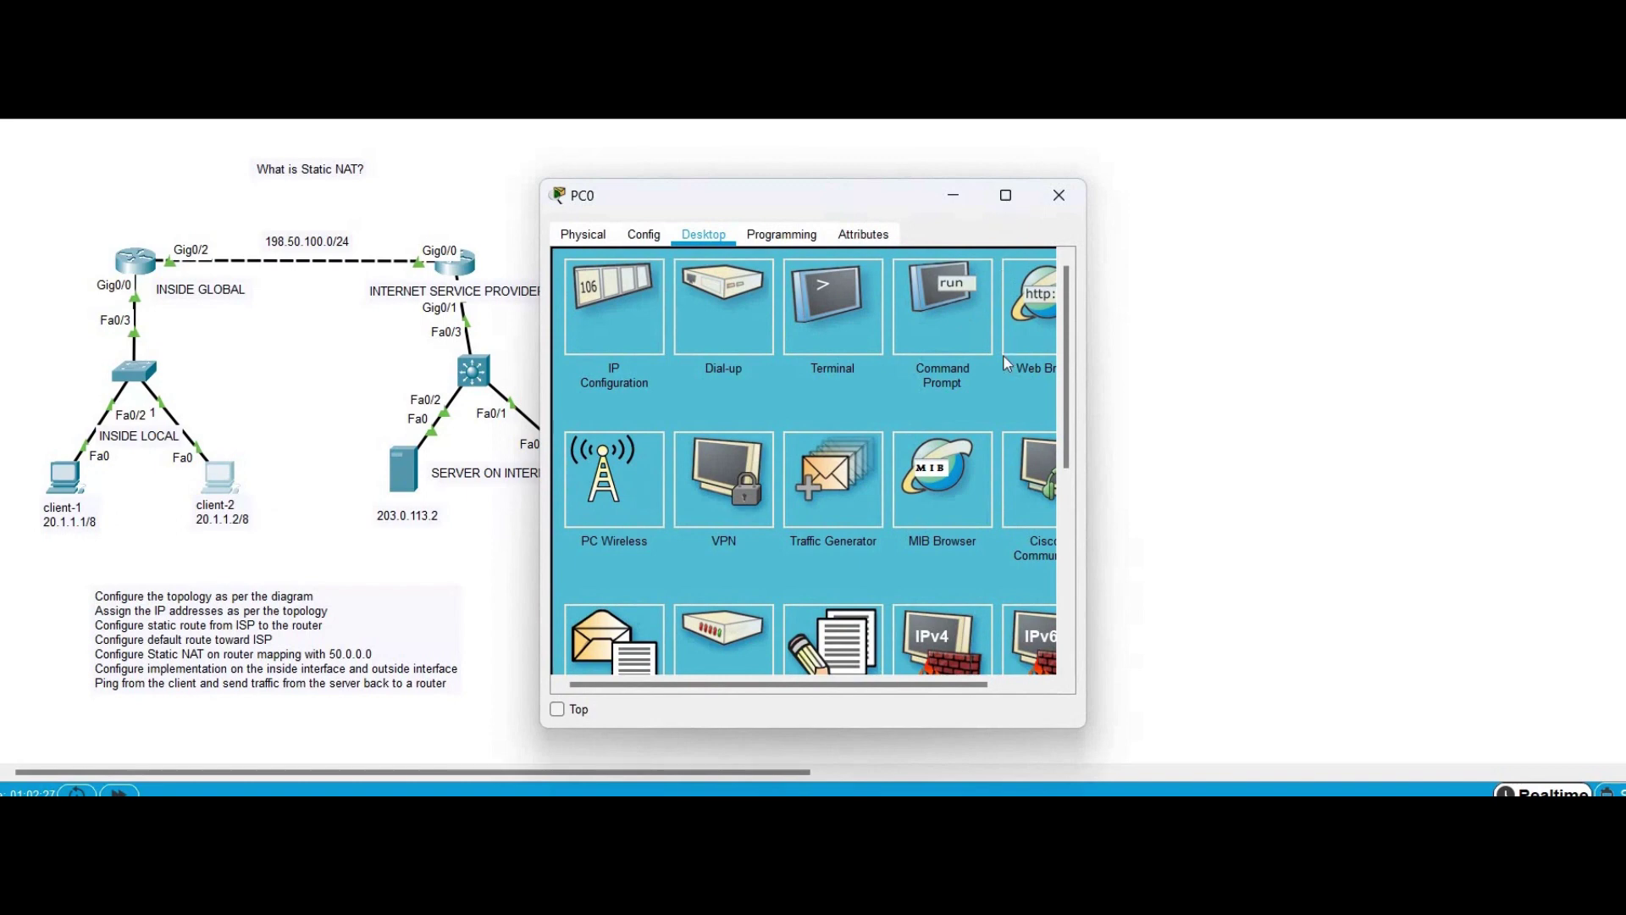
click(1076, 370)
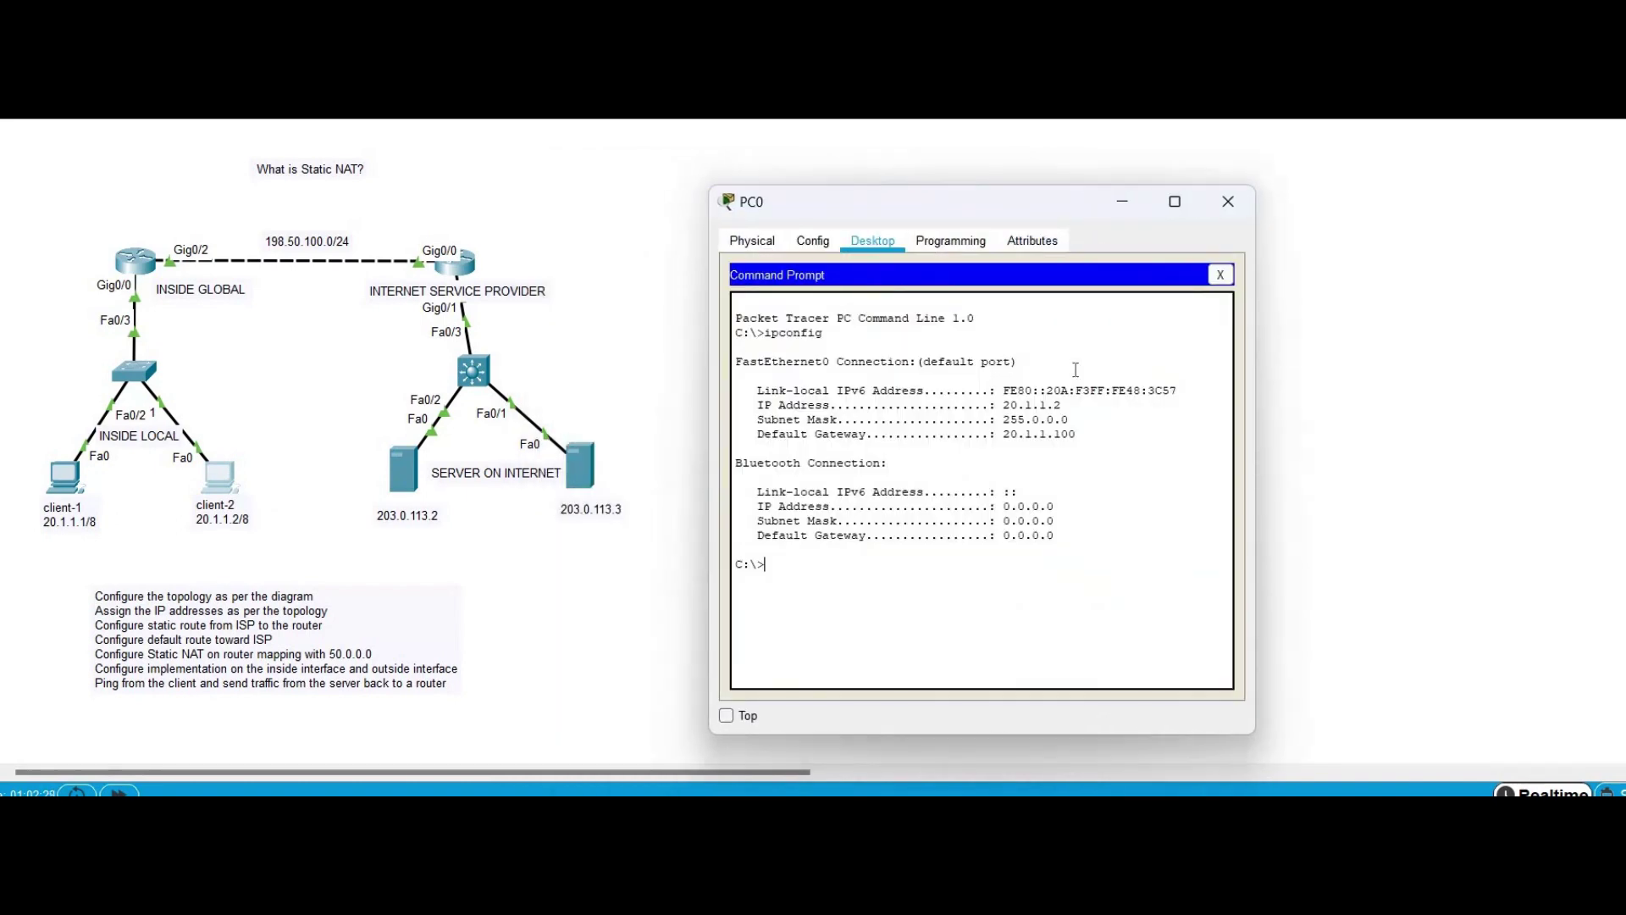
text(ping 203.0.113.2)
key(Return)
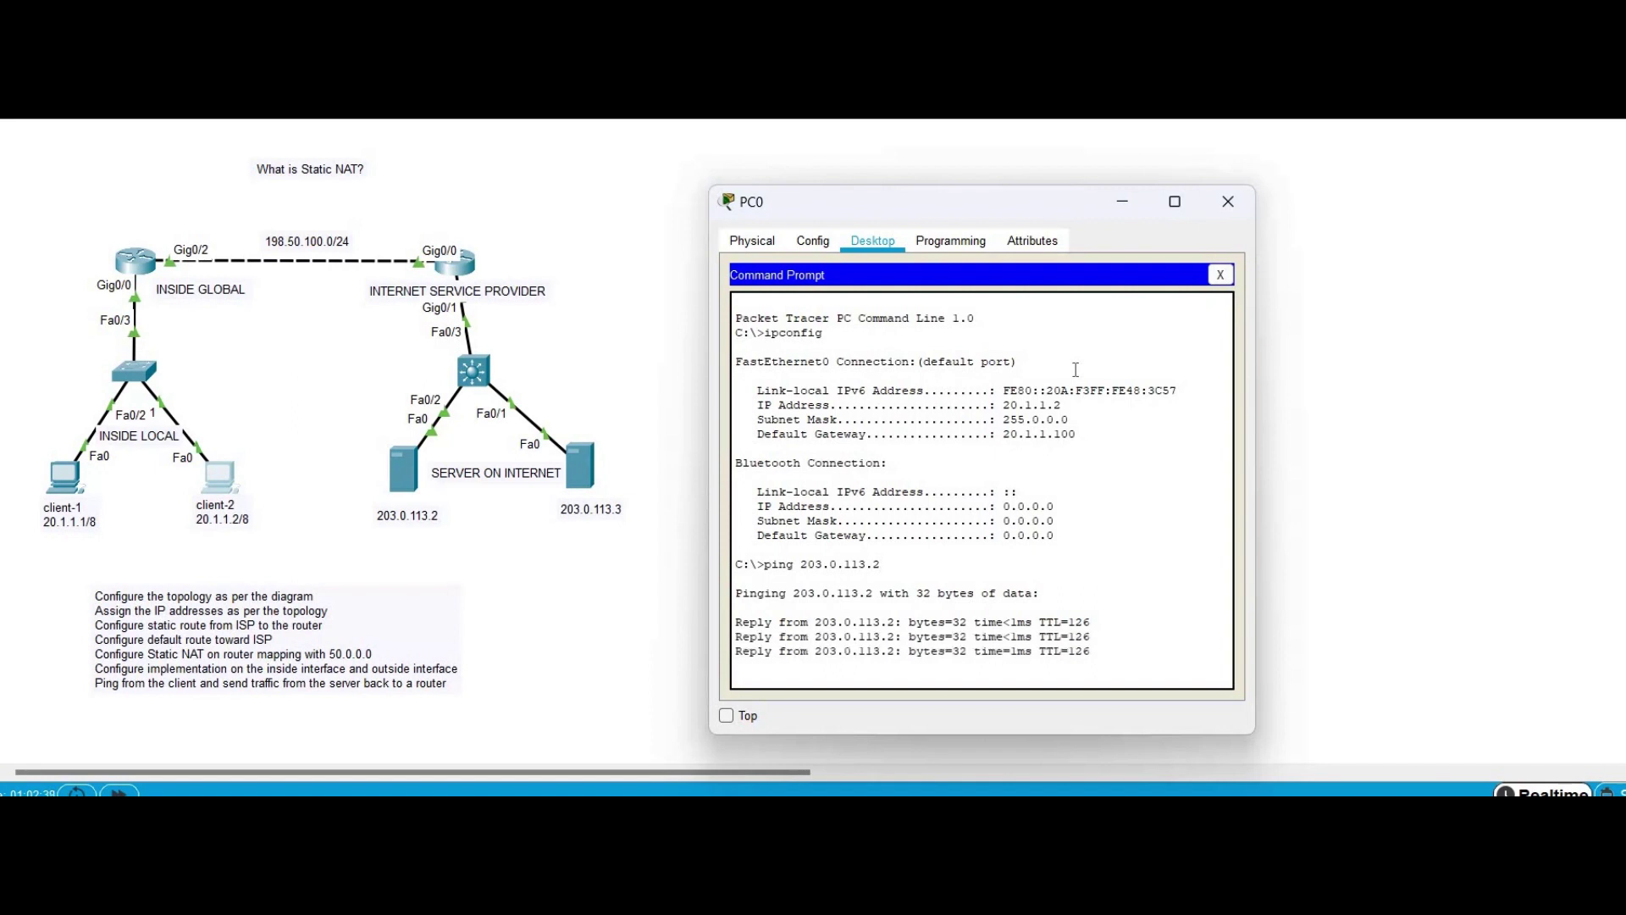
key(Return)
key(Return)
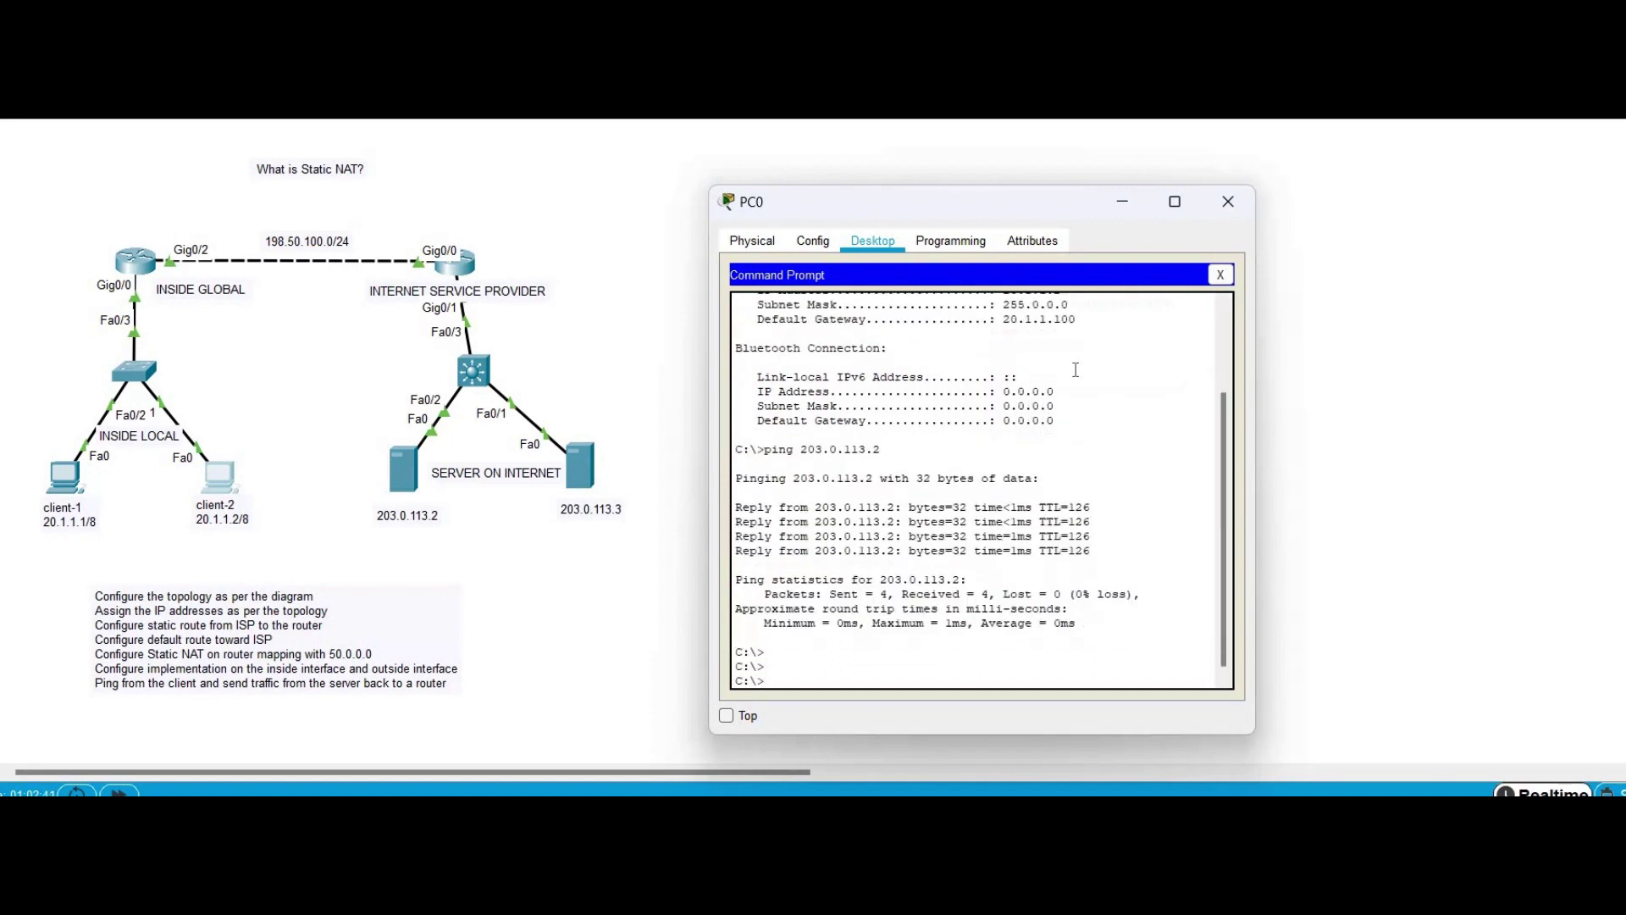
- Ping the second internet server, 203.0.113.3, from client-2
key(Up)
key(BackSpace)
text(3.0.113.3)
key(Return)
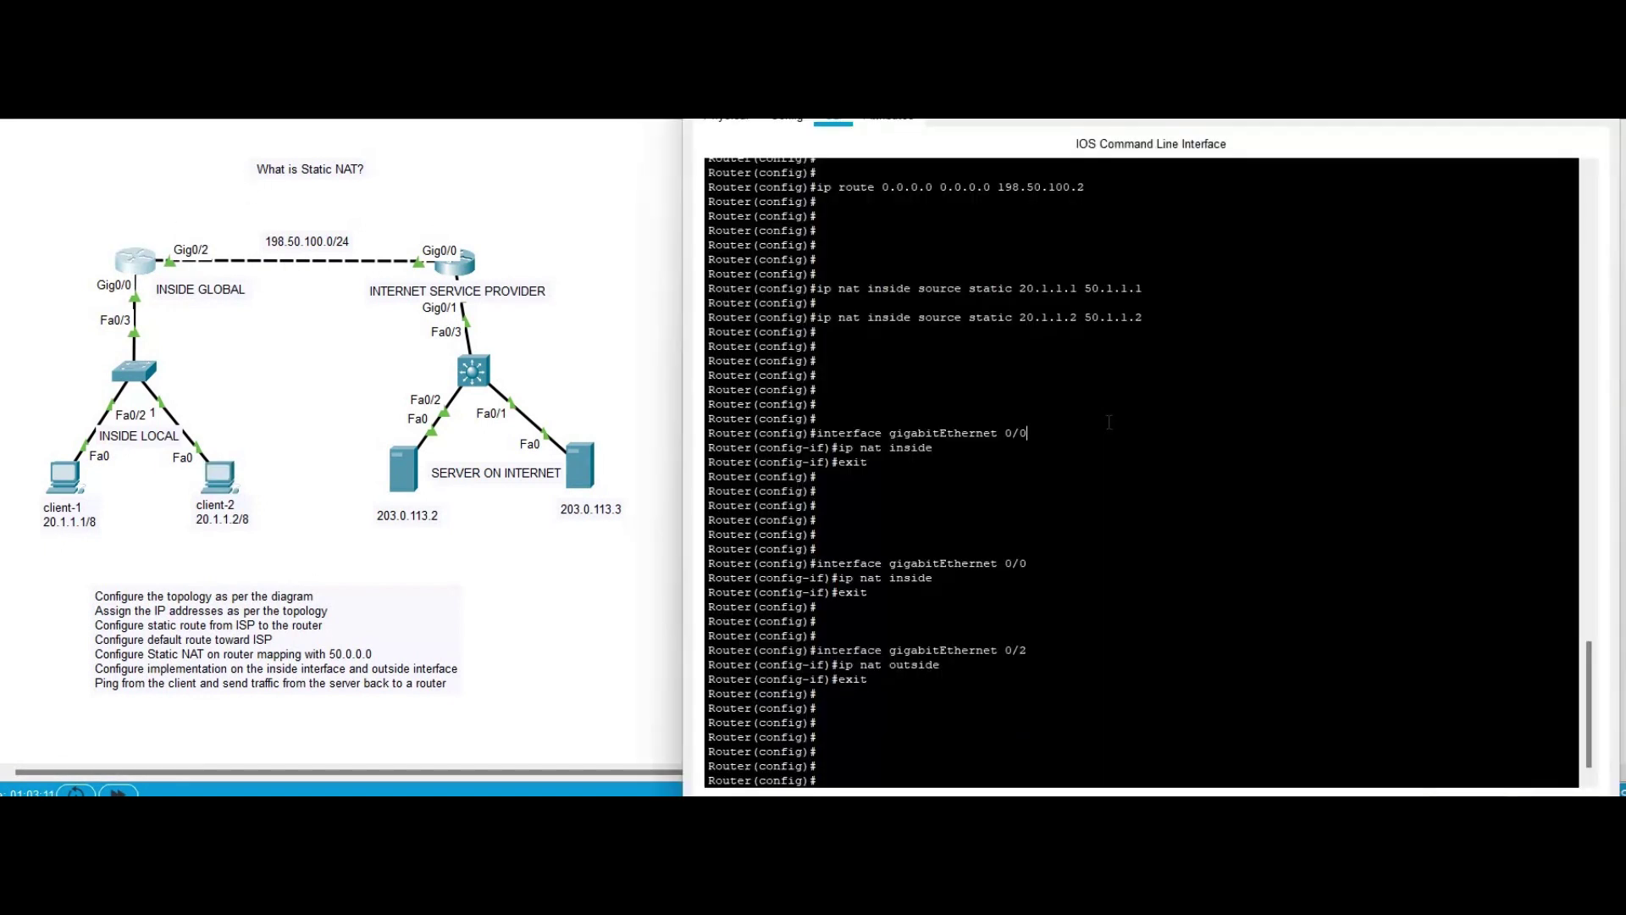
- Return the inside global router from global configuration mode to privileged EXEC mode with the end command
key(Return)
key(Return)
key(Return)
key(Return)
text(end)
key(Return)
key(Return)
key(Return)
key(Return)
key(Return)
key(Return)
- Display the inside global router's NAT table with show ip nat translations and highlight its entries
text(sh)
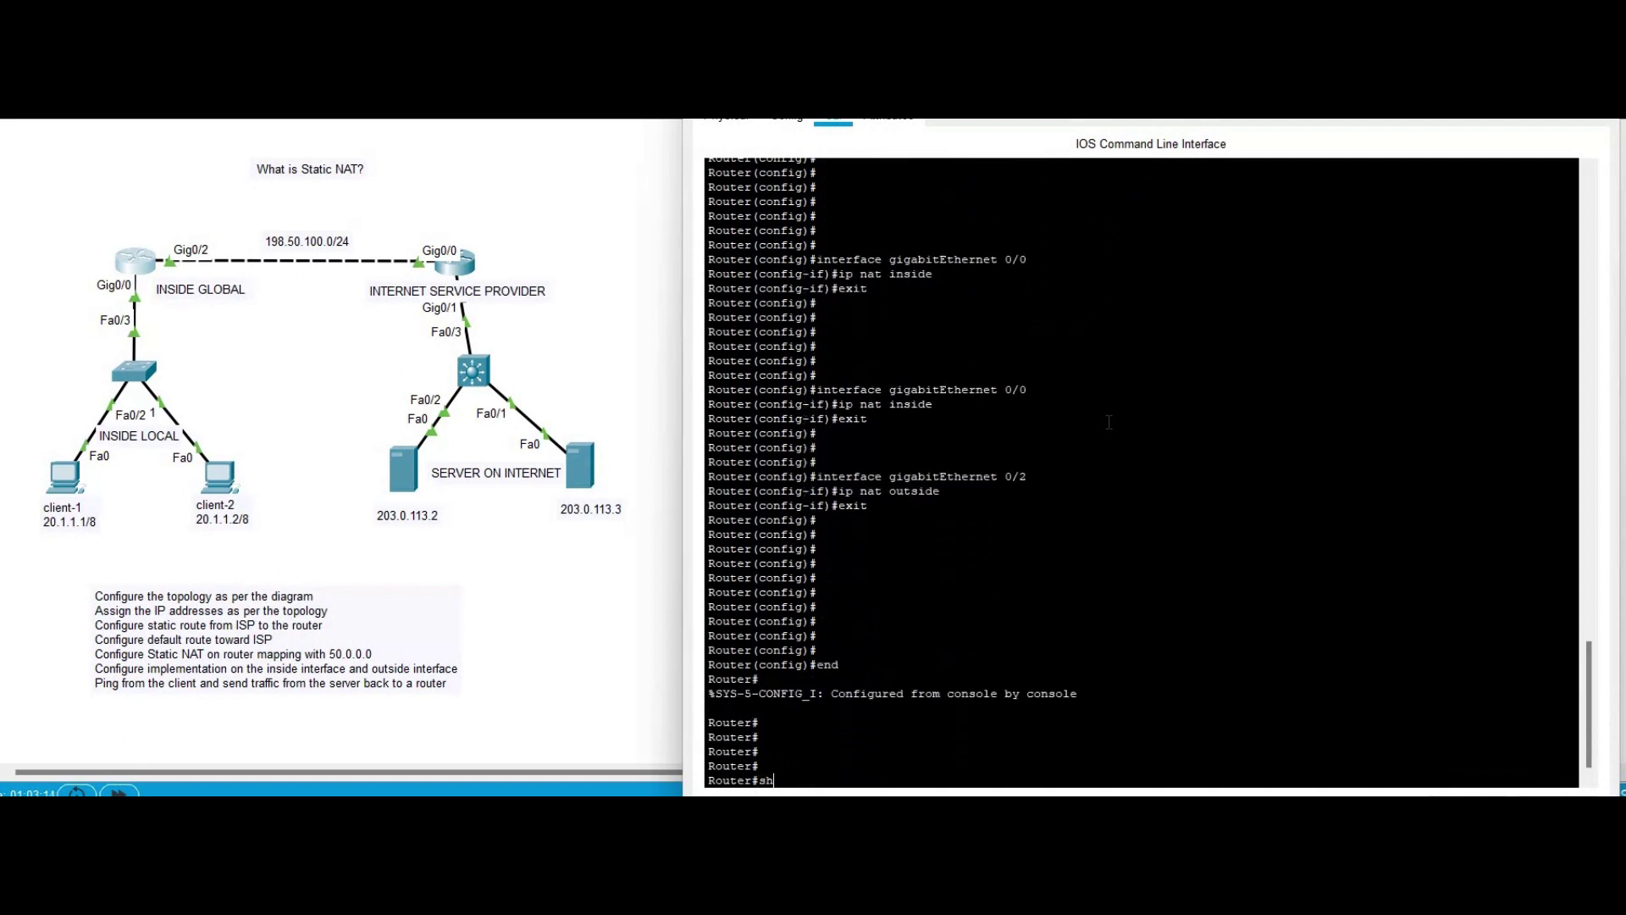
text(ow ip nat tran)
key(Tab)
key(Return)
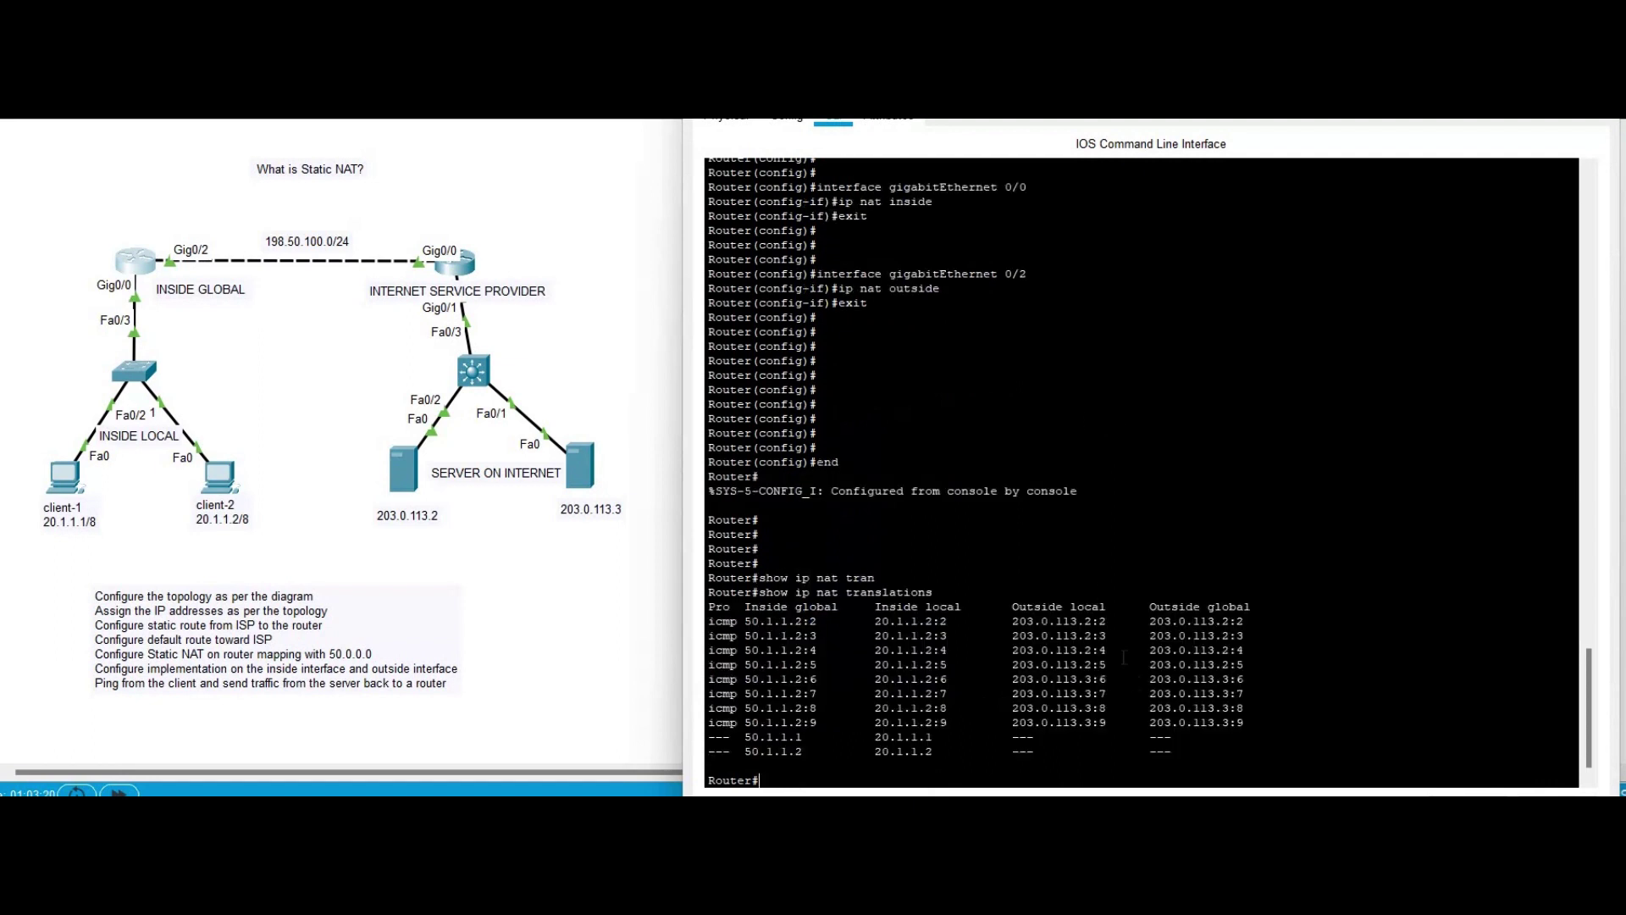
drag(1172, 752, 708, 620)
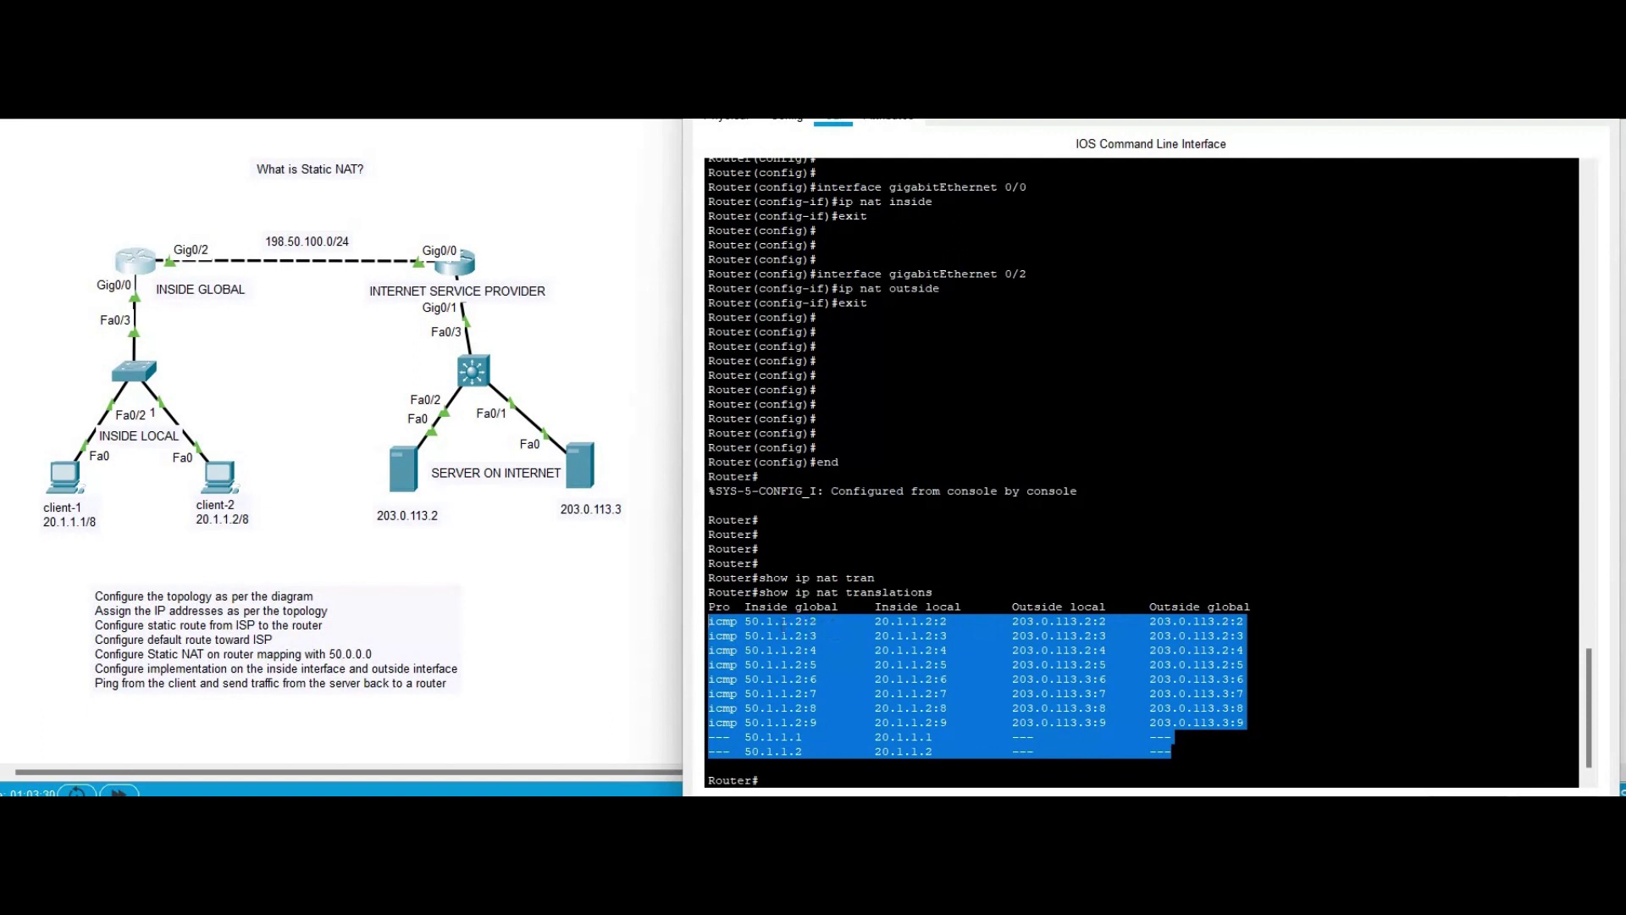
click(821, 747)
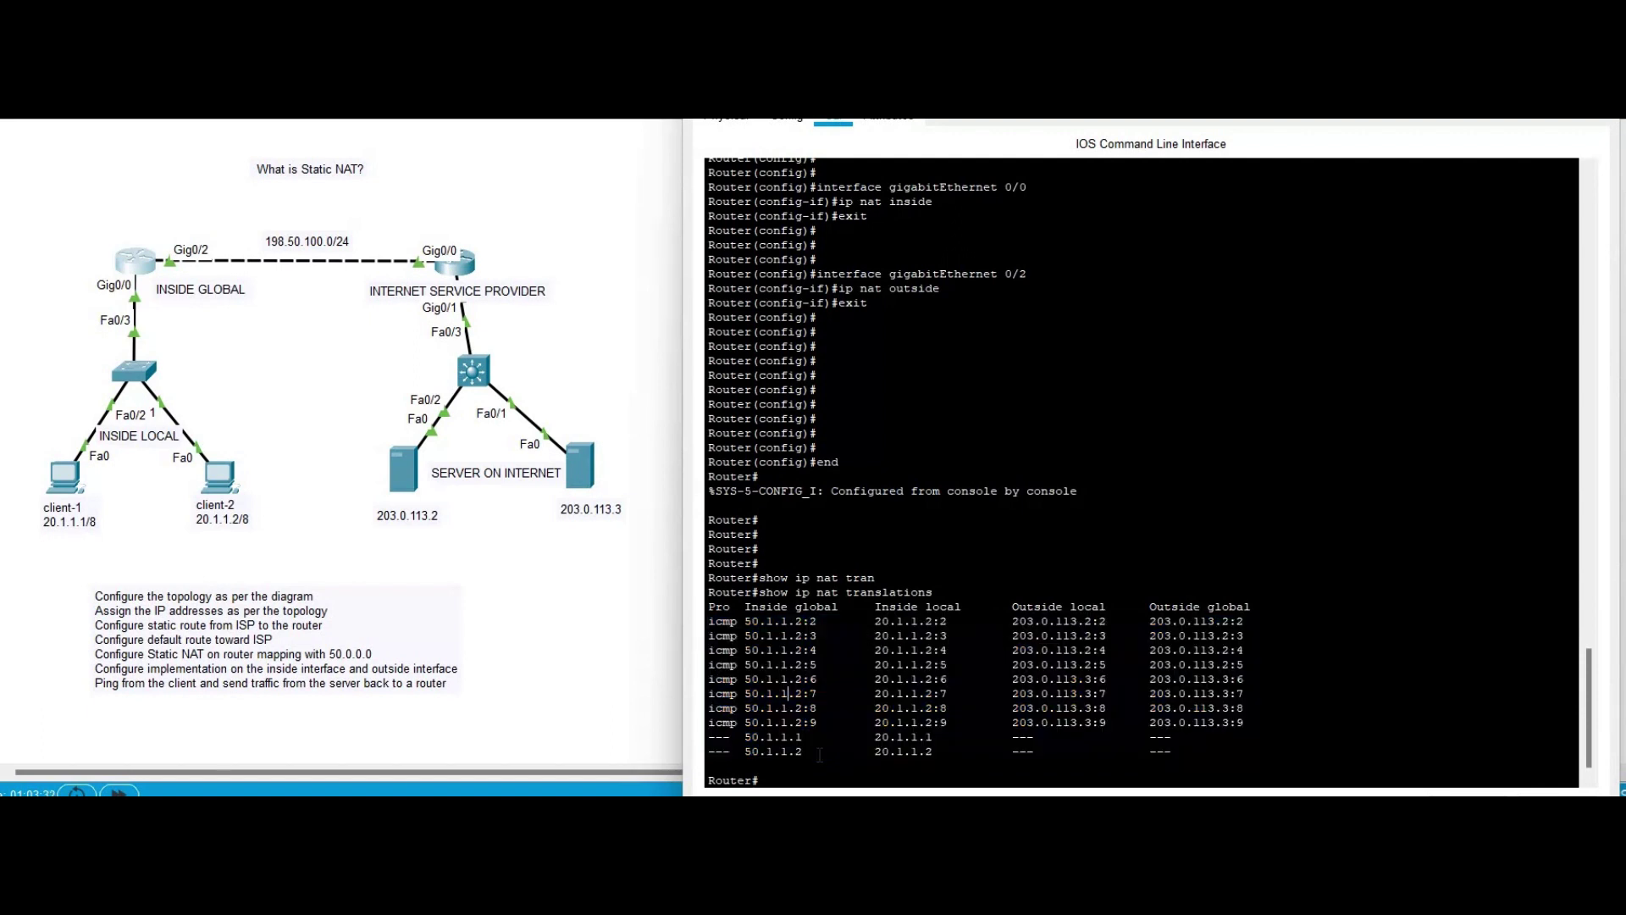
- Run show ip nat statistics on the inside global router and highlight its hits, misses and full output
key(Return)
key(Return)
key(Return)
text(show ip )
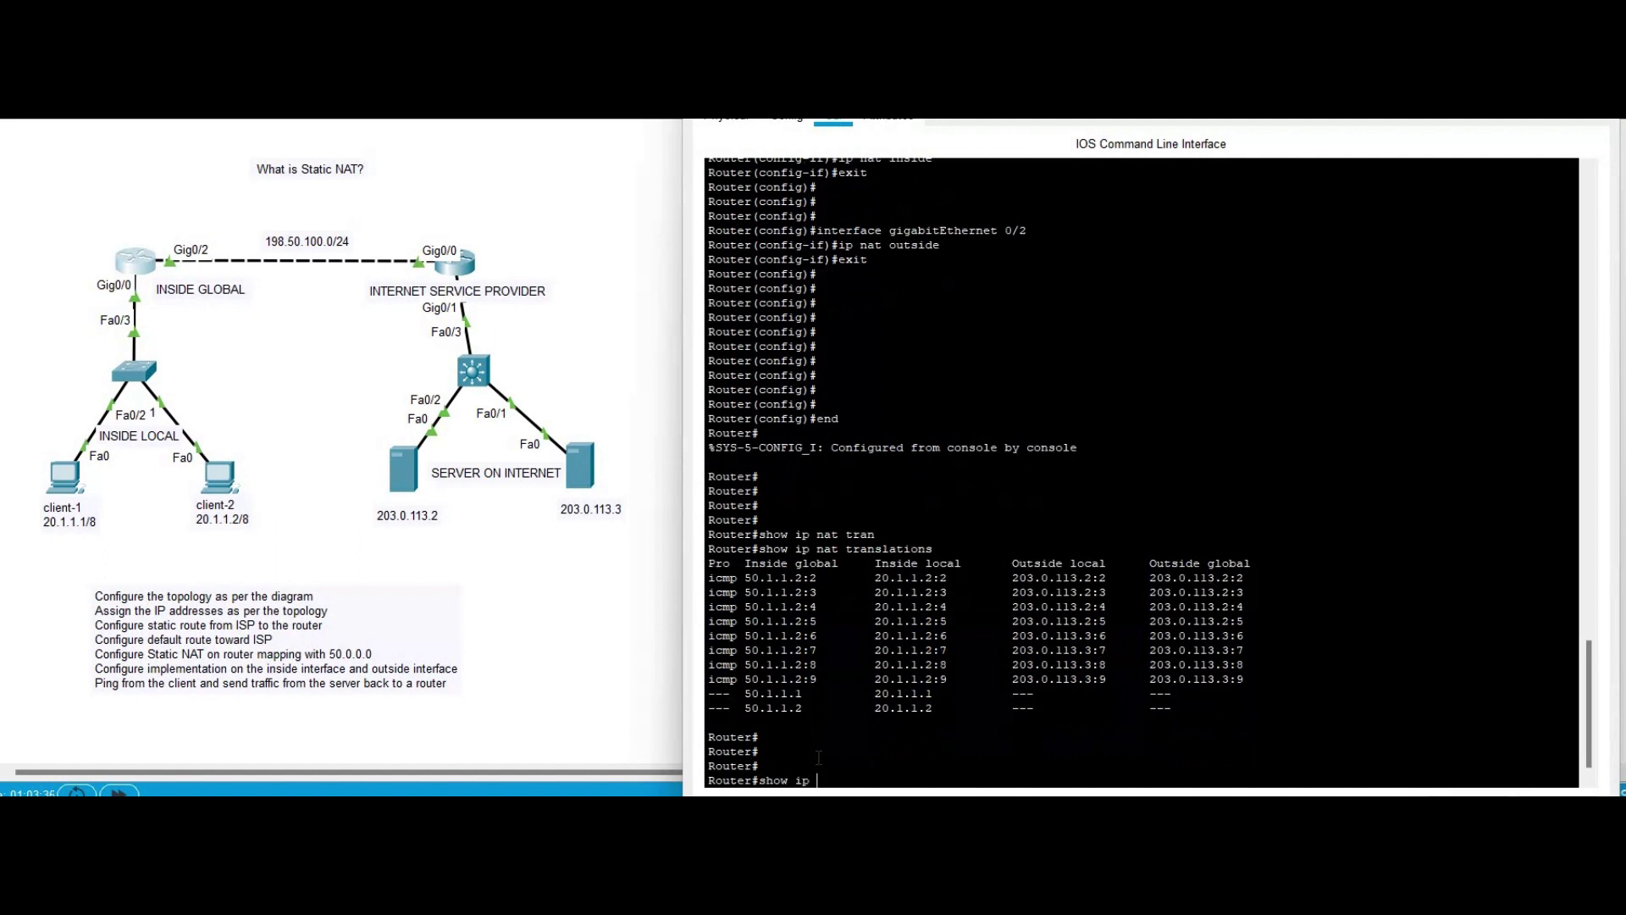
text(nat st)
key(Tab)
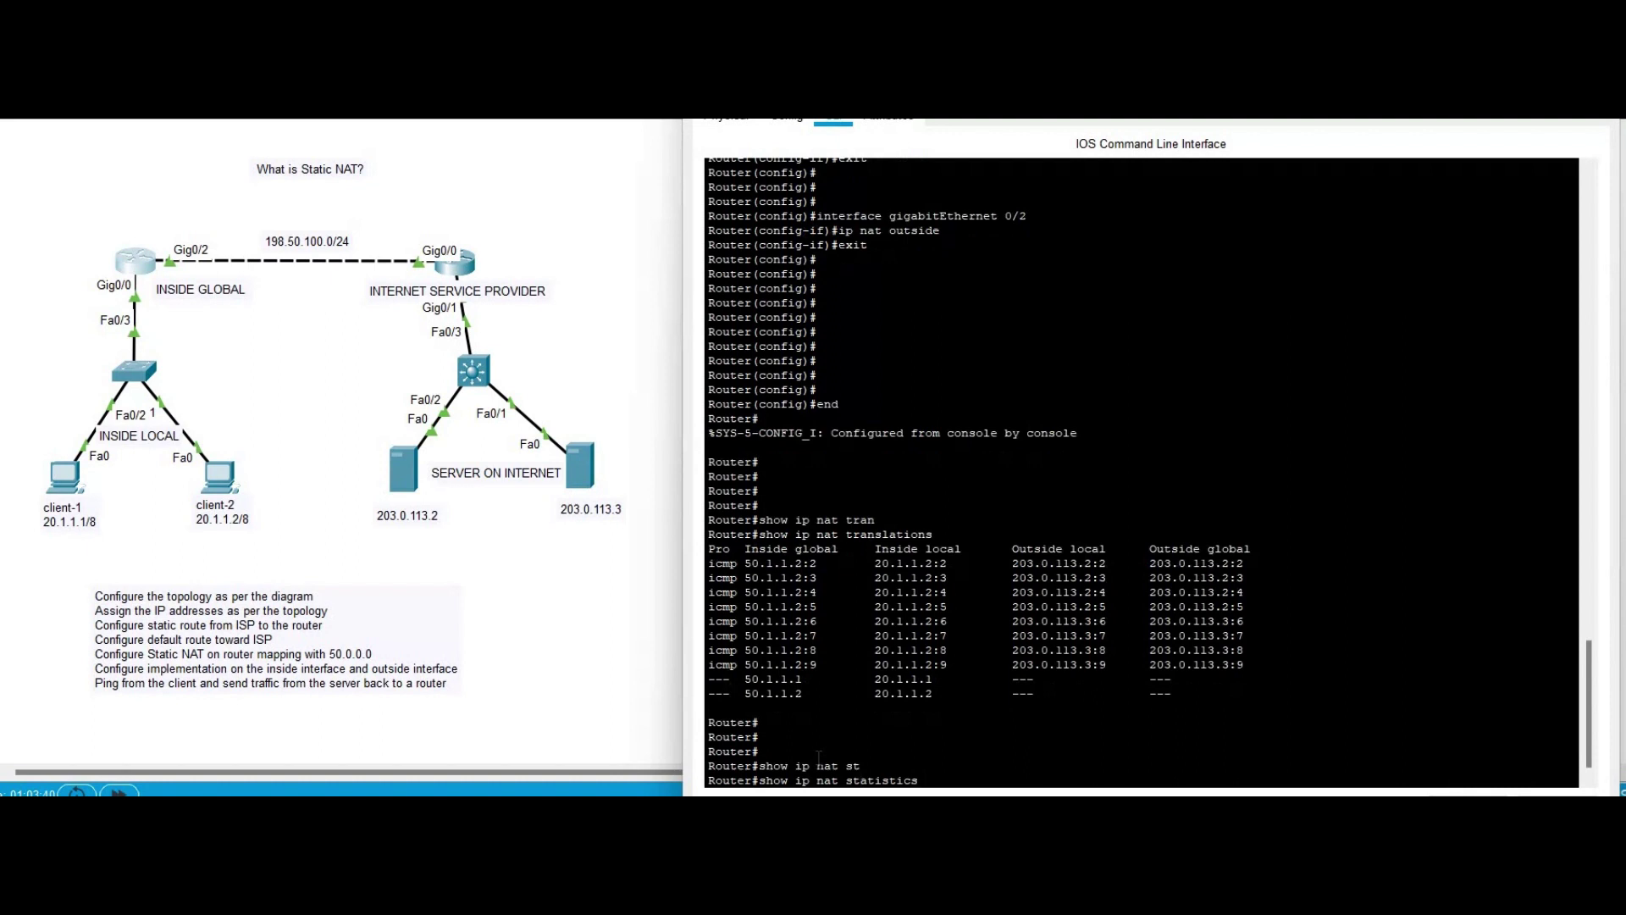
key(Return)
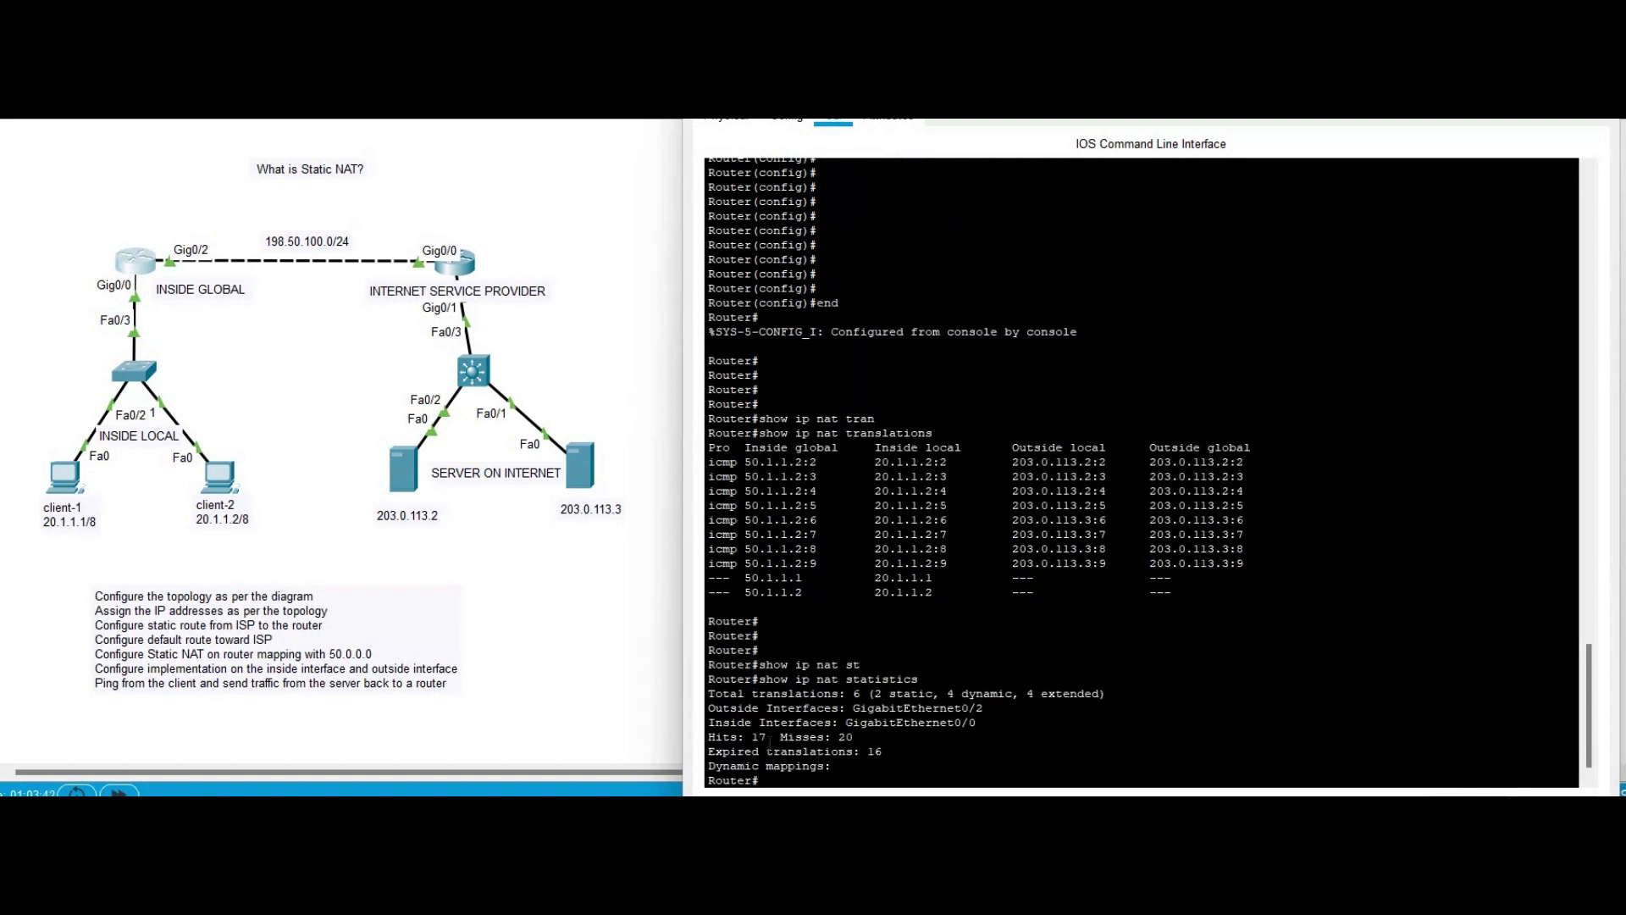
drag(767, 736, 853, 737)
drag(761, 780, 715, 693)
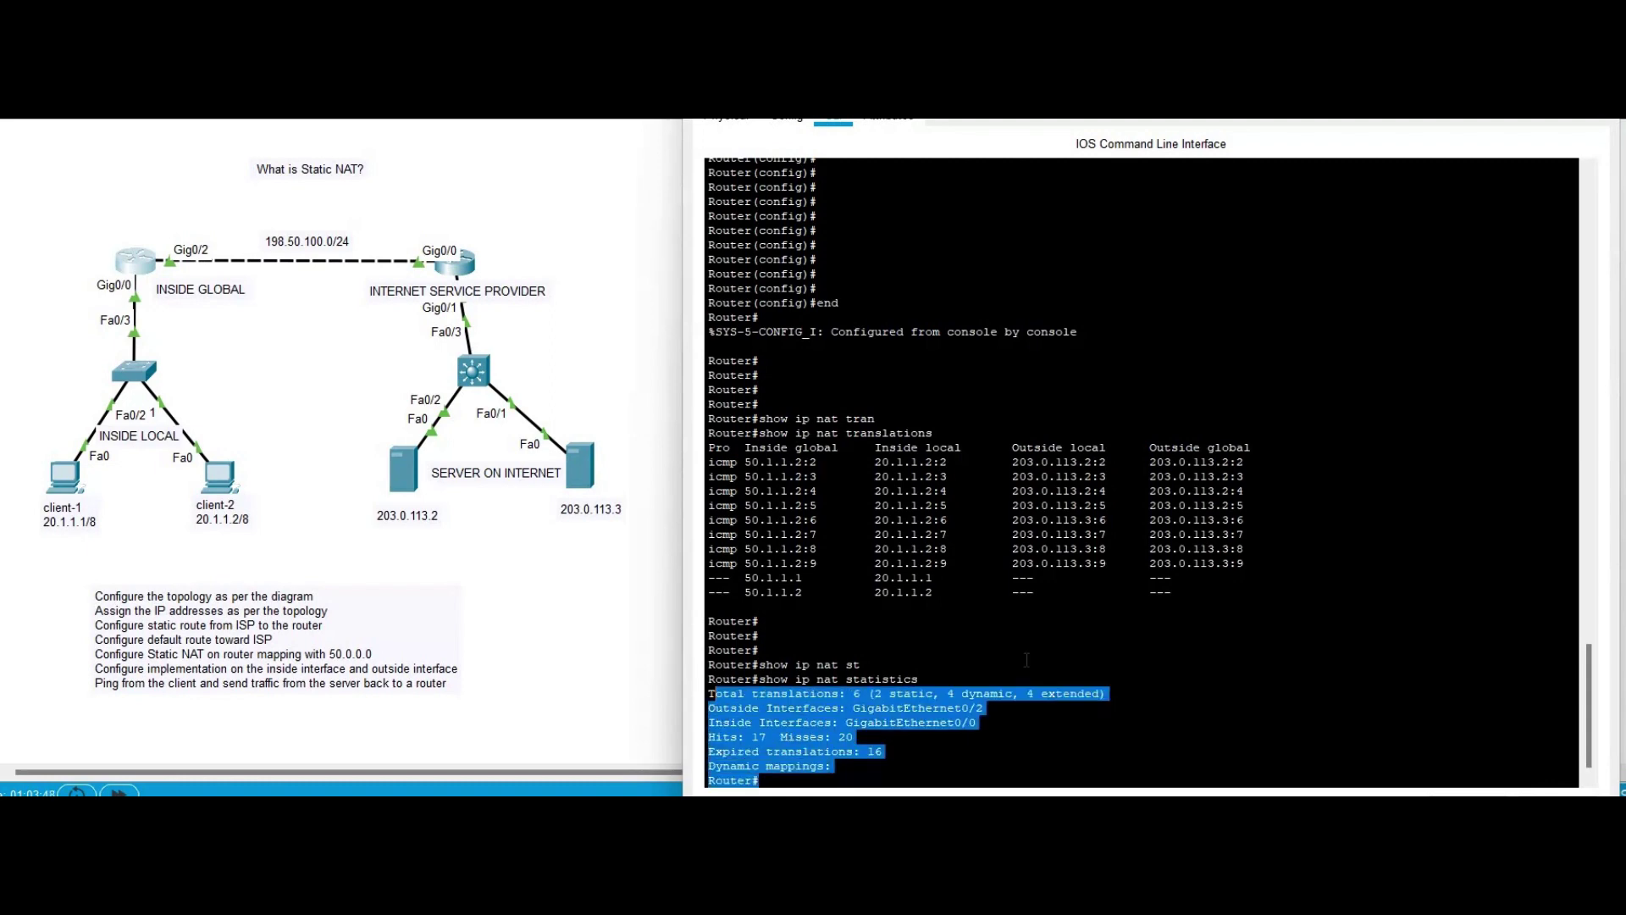
- Return to the inside global router's show ip nat translations output and highlight the whole table
scroll(1026, 659, up, 3)
drag(1173, 703, 708, 555)
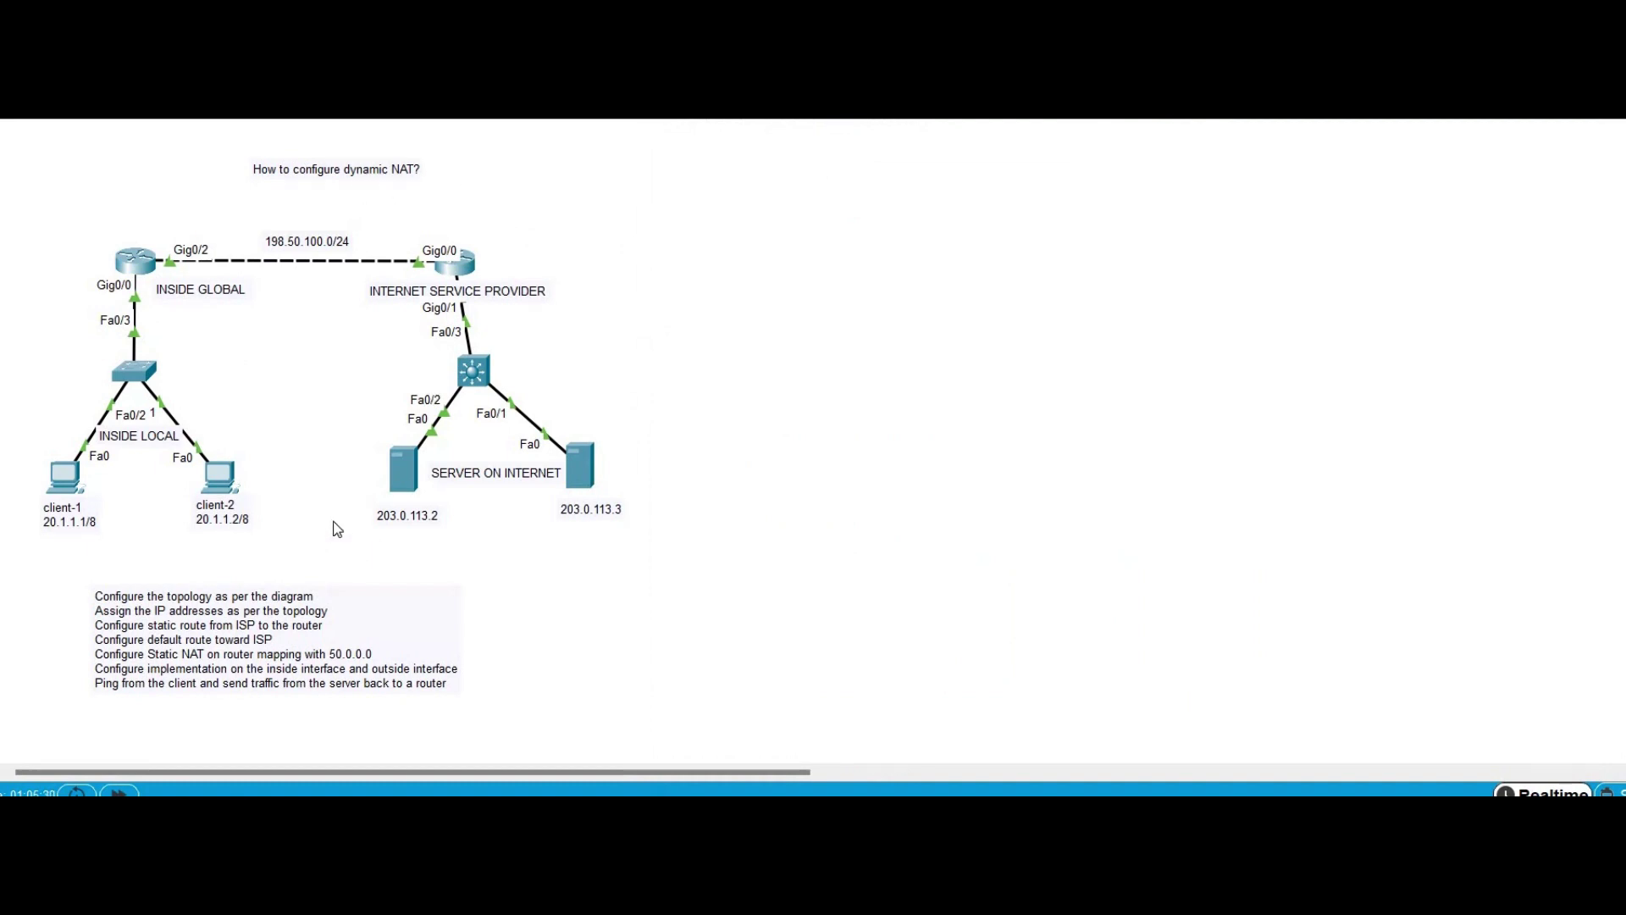
- Clear all NAT translations on the inside global router with clear ip nat translation *
click(138, 269)
click(909, 717)
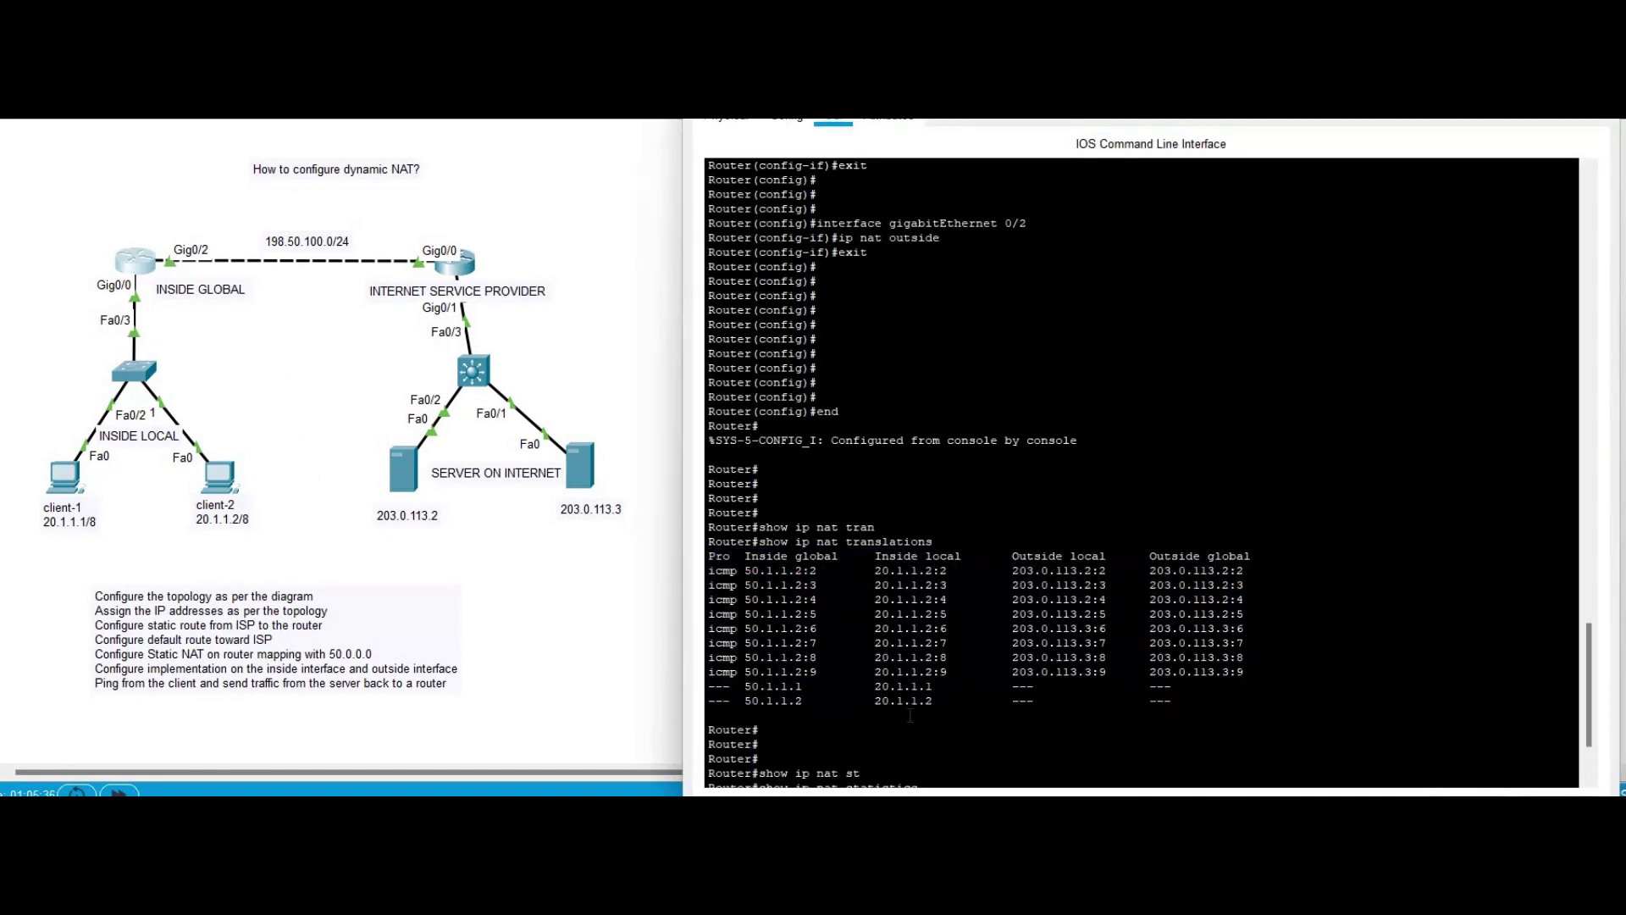
key(Return)
key(Return)
key(Return)
key(Return)
key(Return)
key(Return)
text(clear ip)
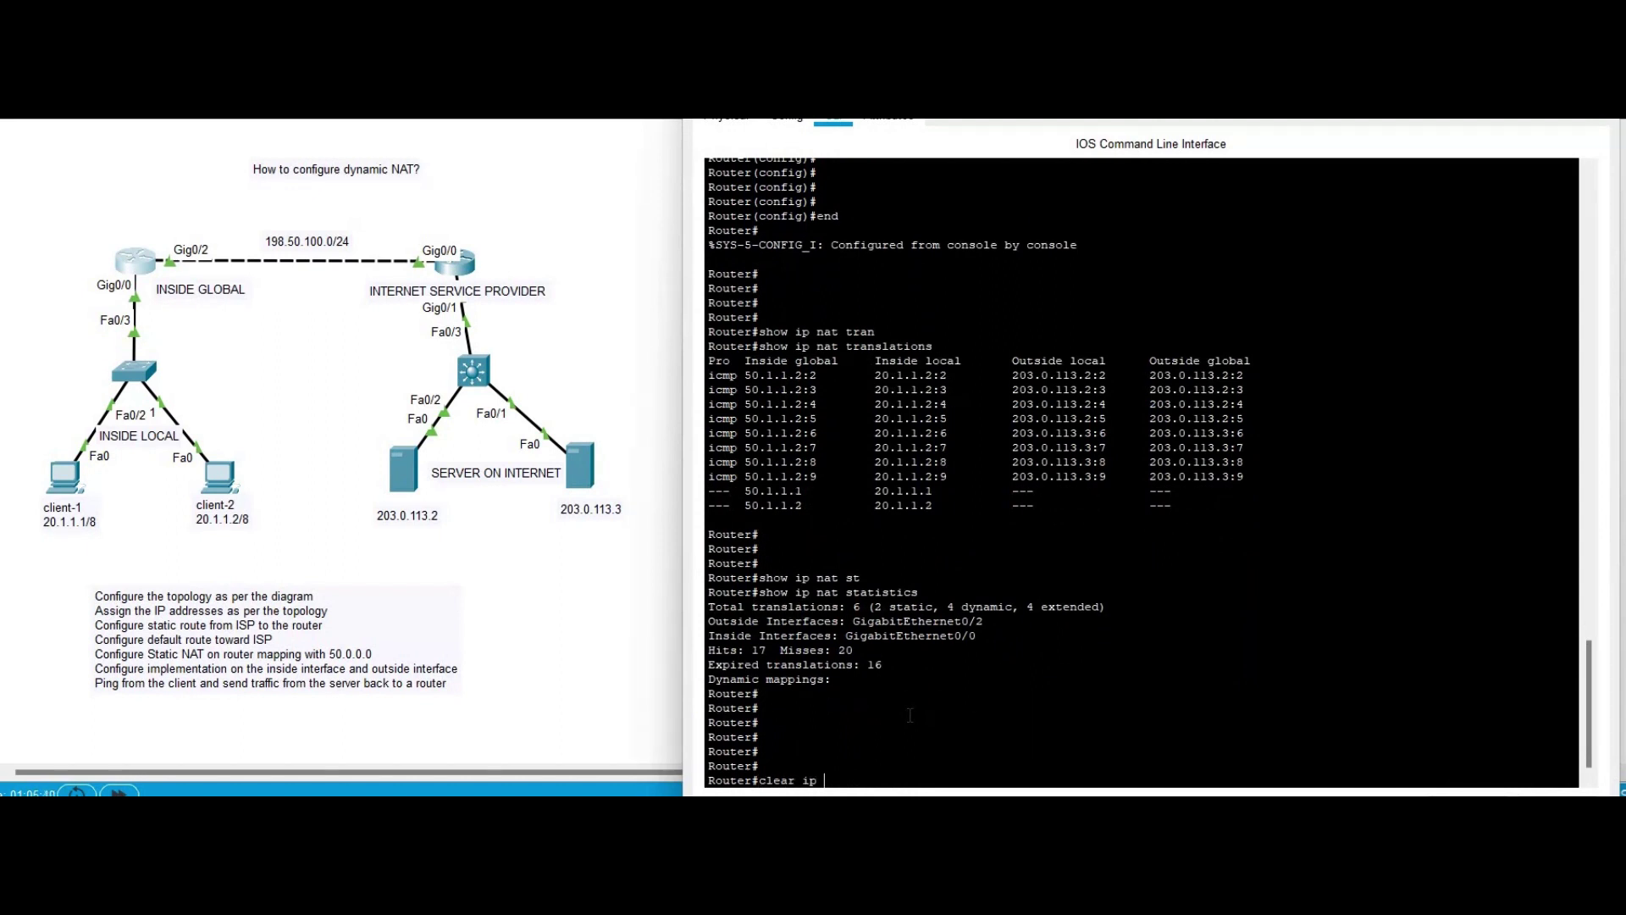
text( nat tran)
key(Tab)
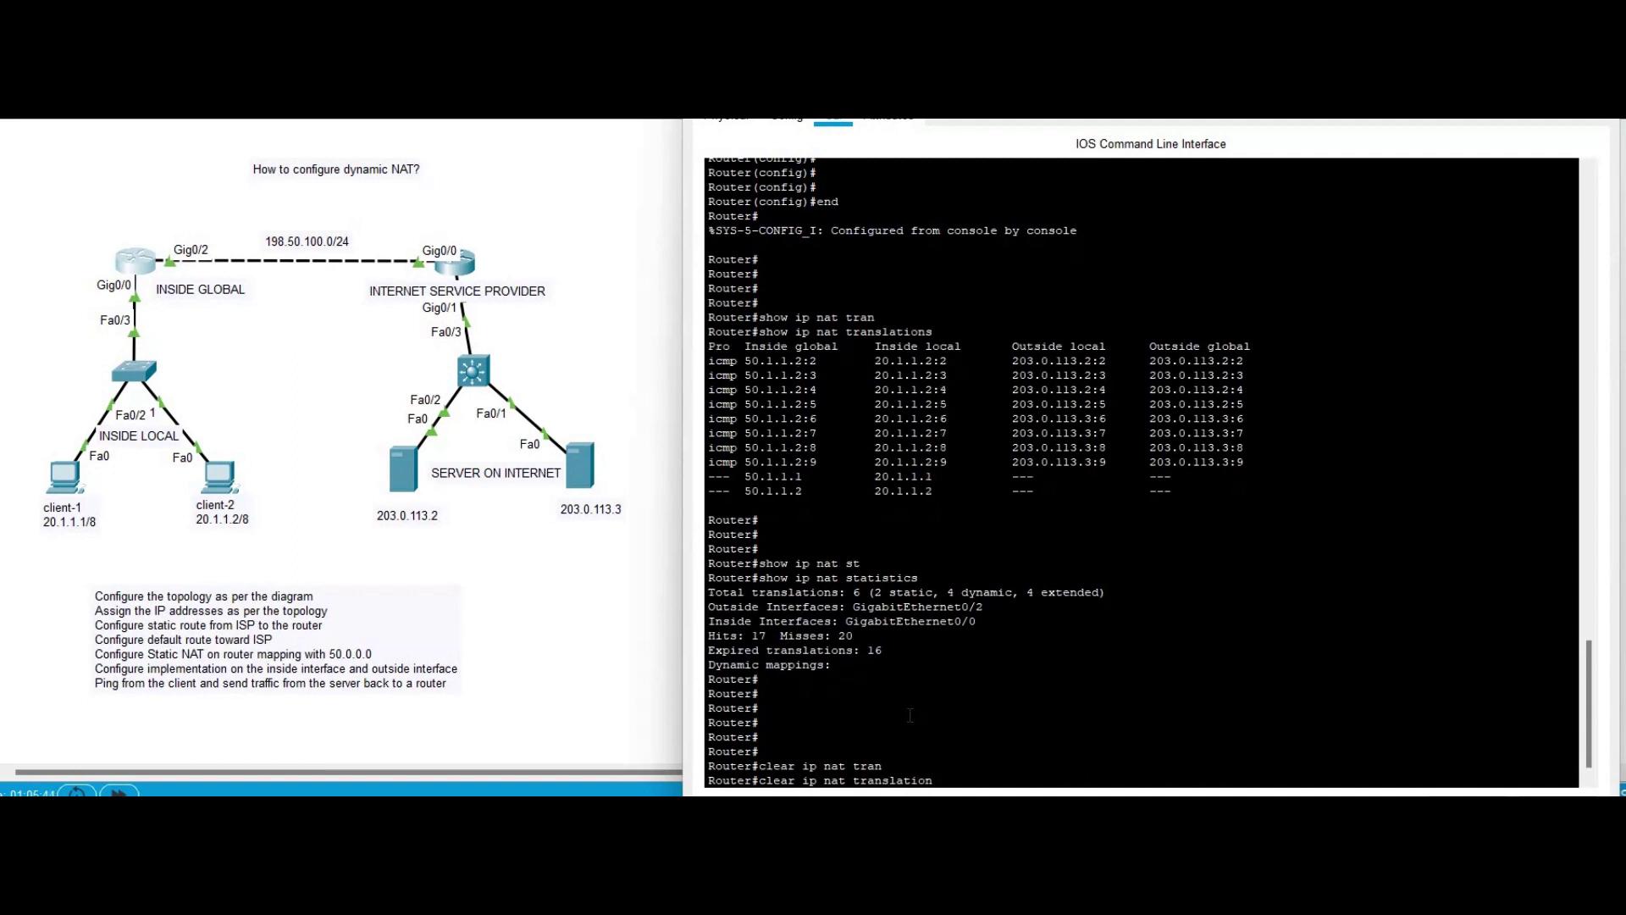
text(*)
key(Return)
key(Return)
key(Return)
key(Return)
key(Return)
key(Return)
key(Return)
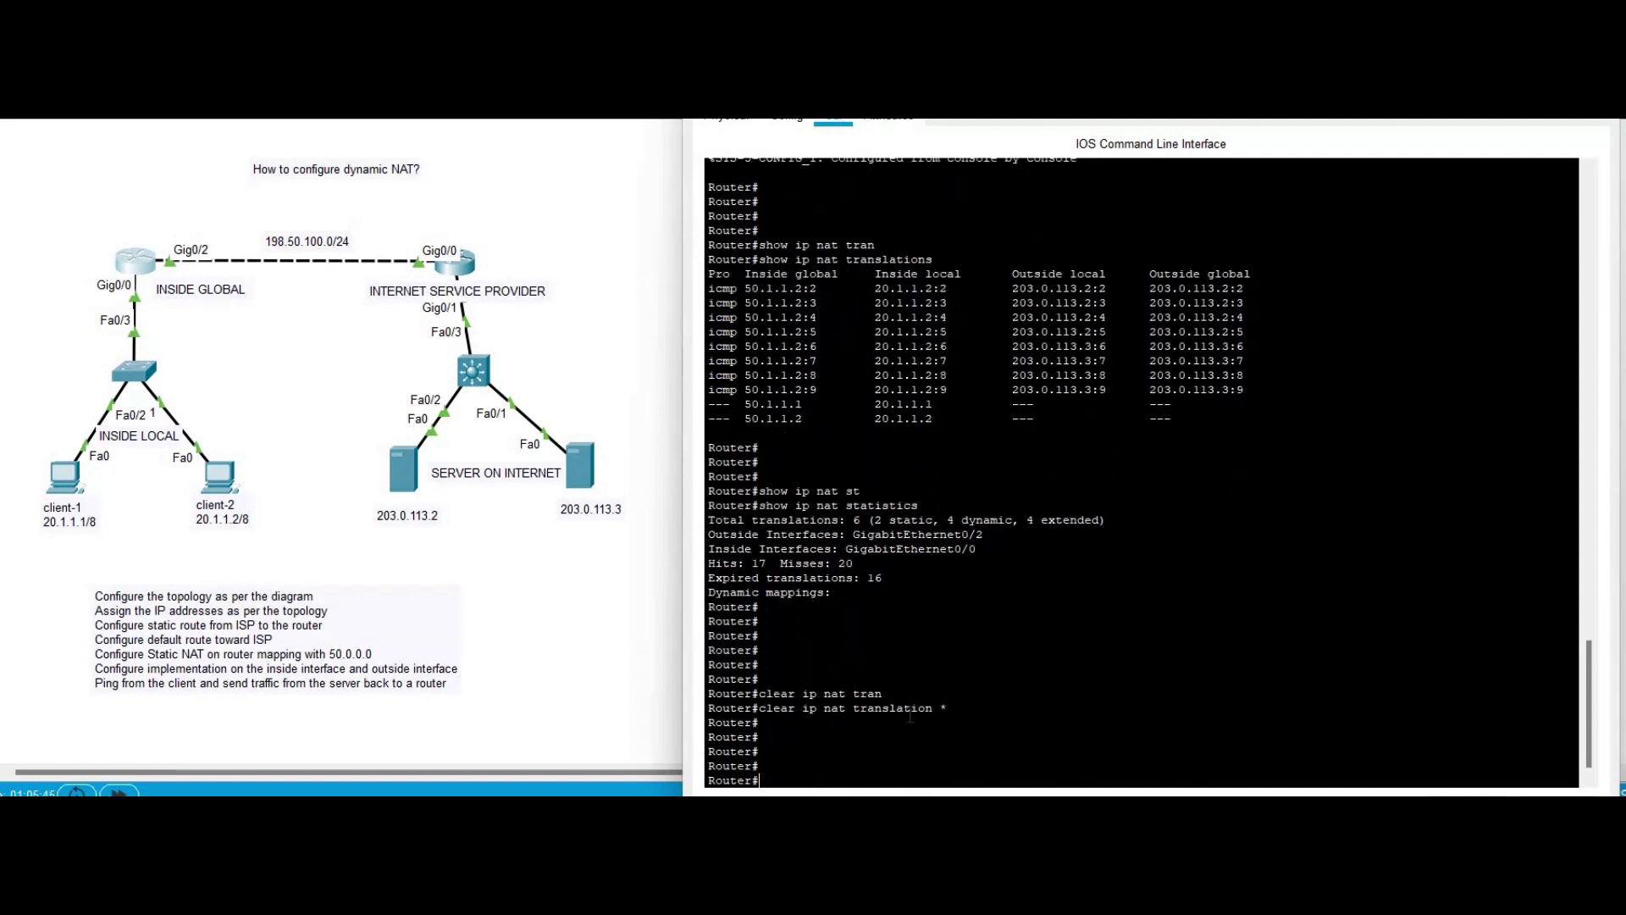
- Enter global configuration mode and remove the static NAT mappings 20.1.1.1 to 50.1.1.1 and 20.1.1.2 to 50.1.1.2
text(conf t)
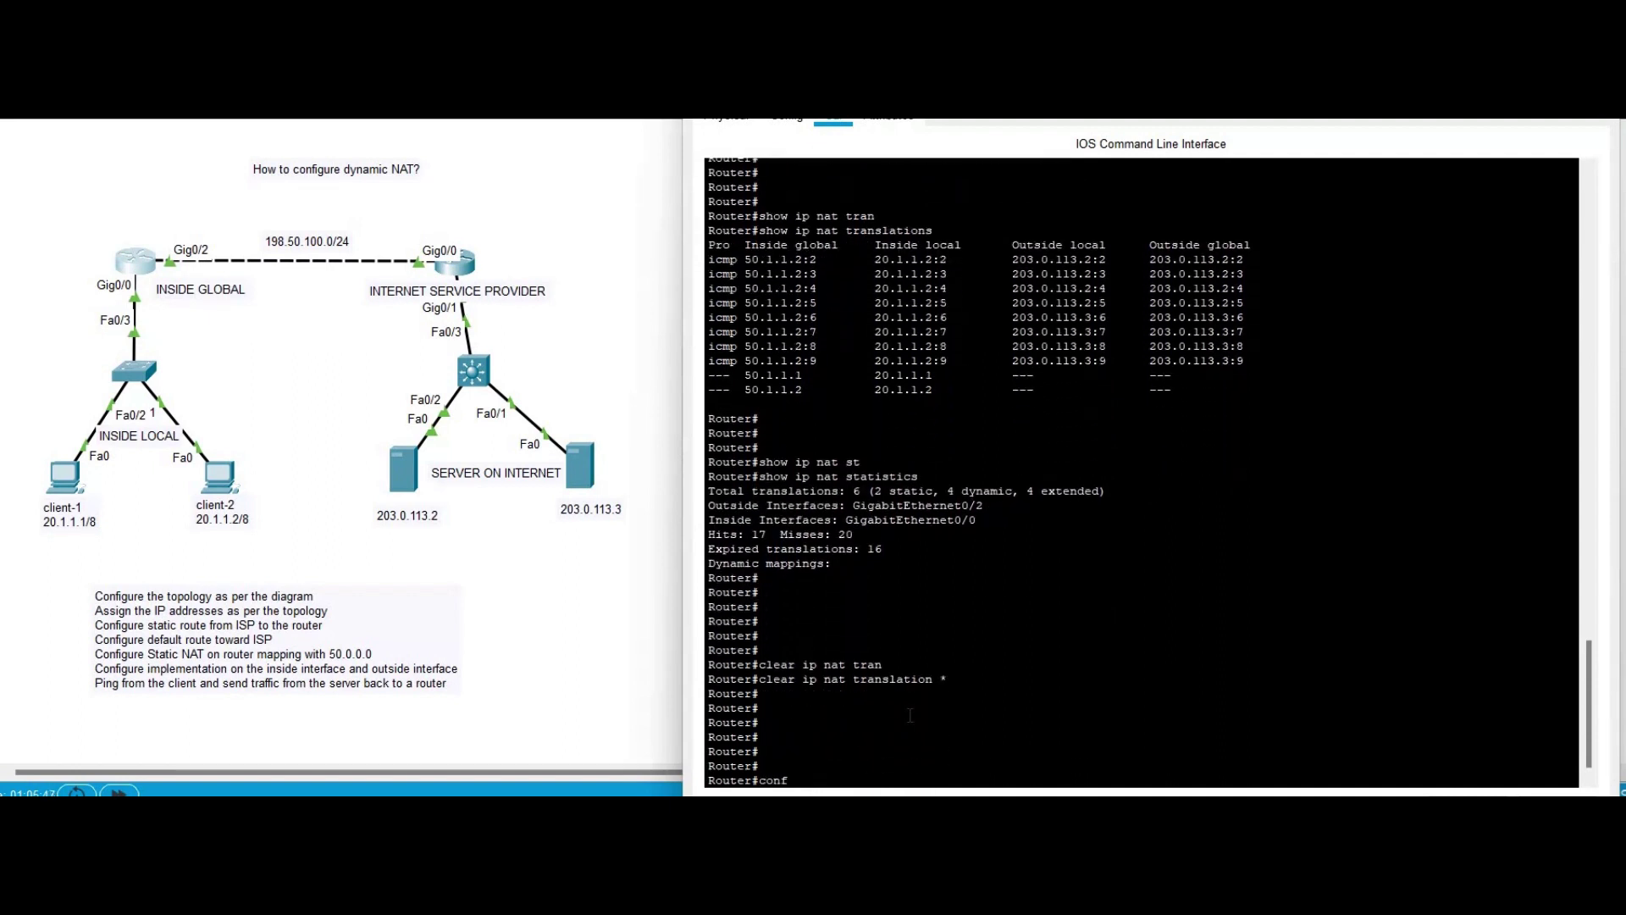
key(Return)
key(Return)
key(Return)
key(Return)
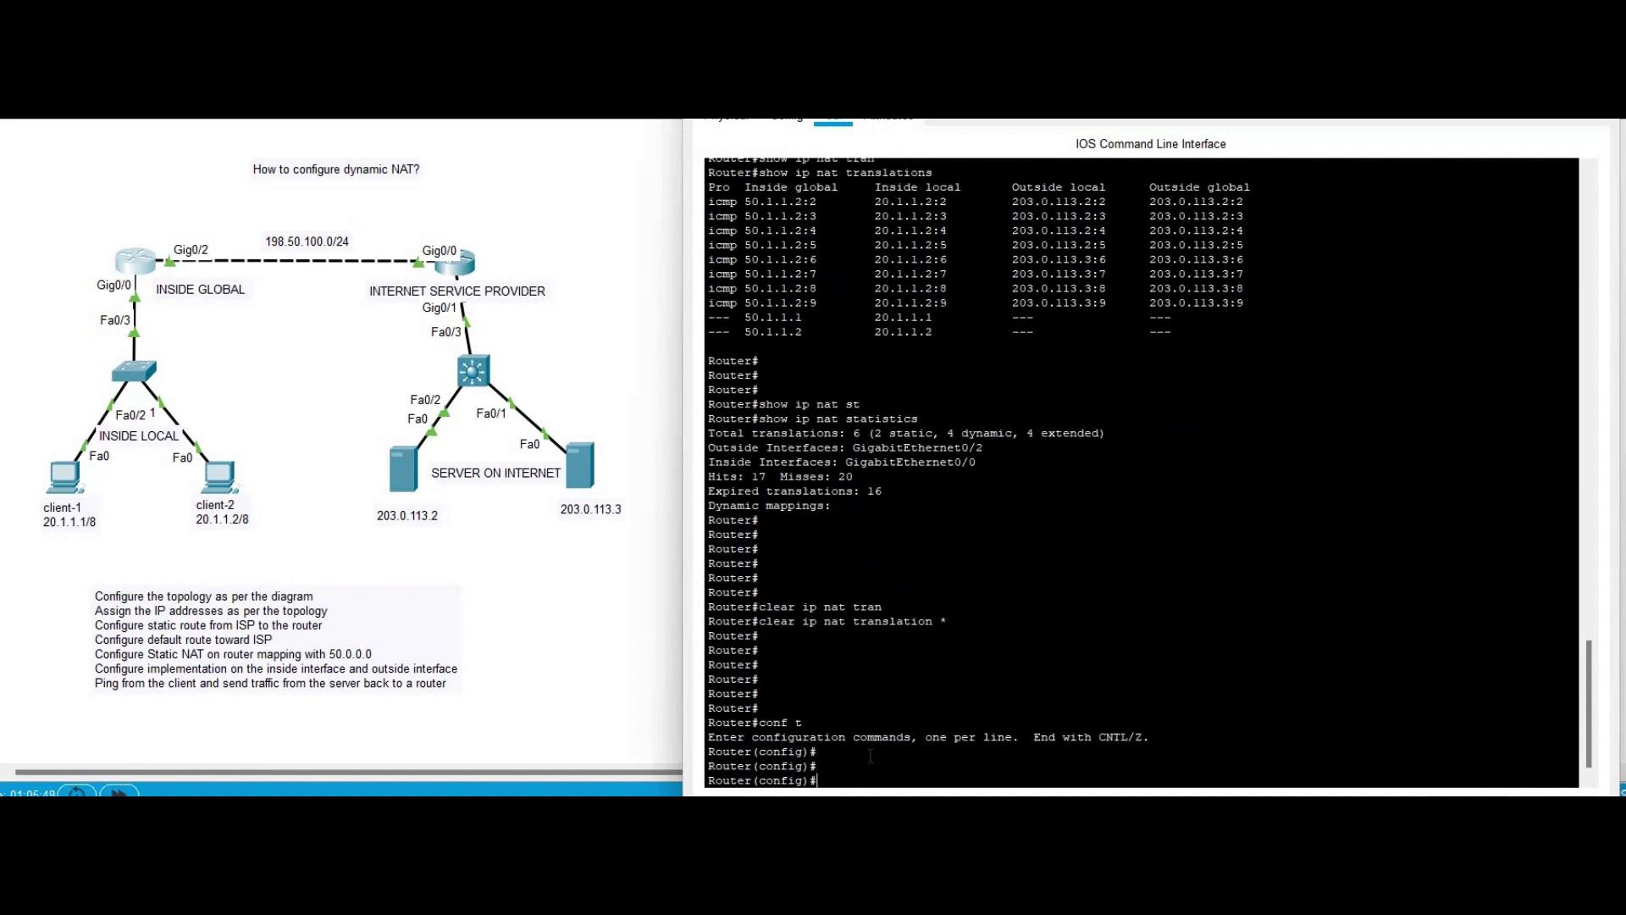
right_click(870, 756)
click(912, 790)
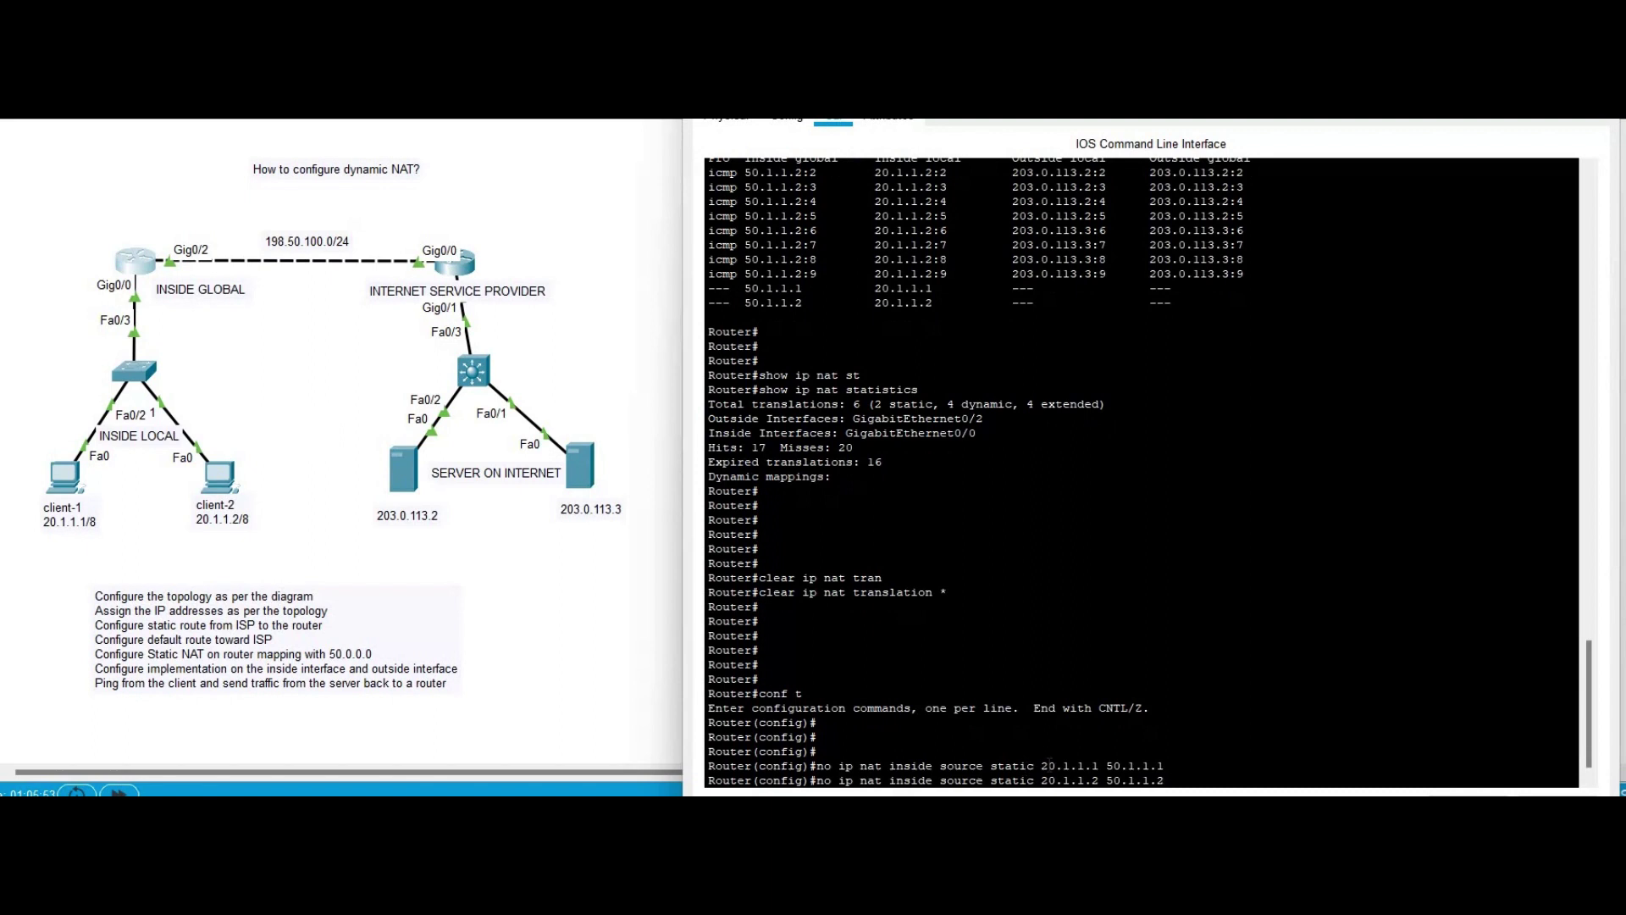
drag(1035, 766, 1165, 765)
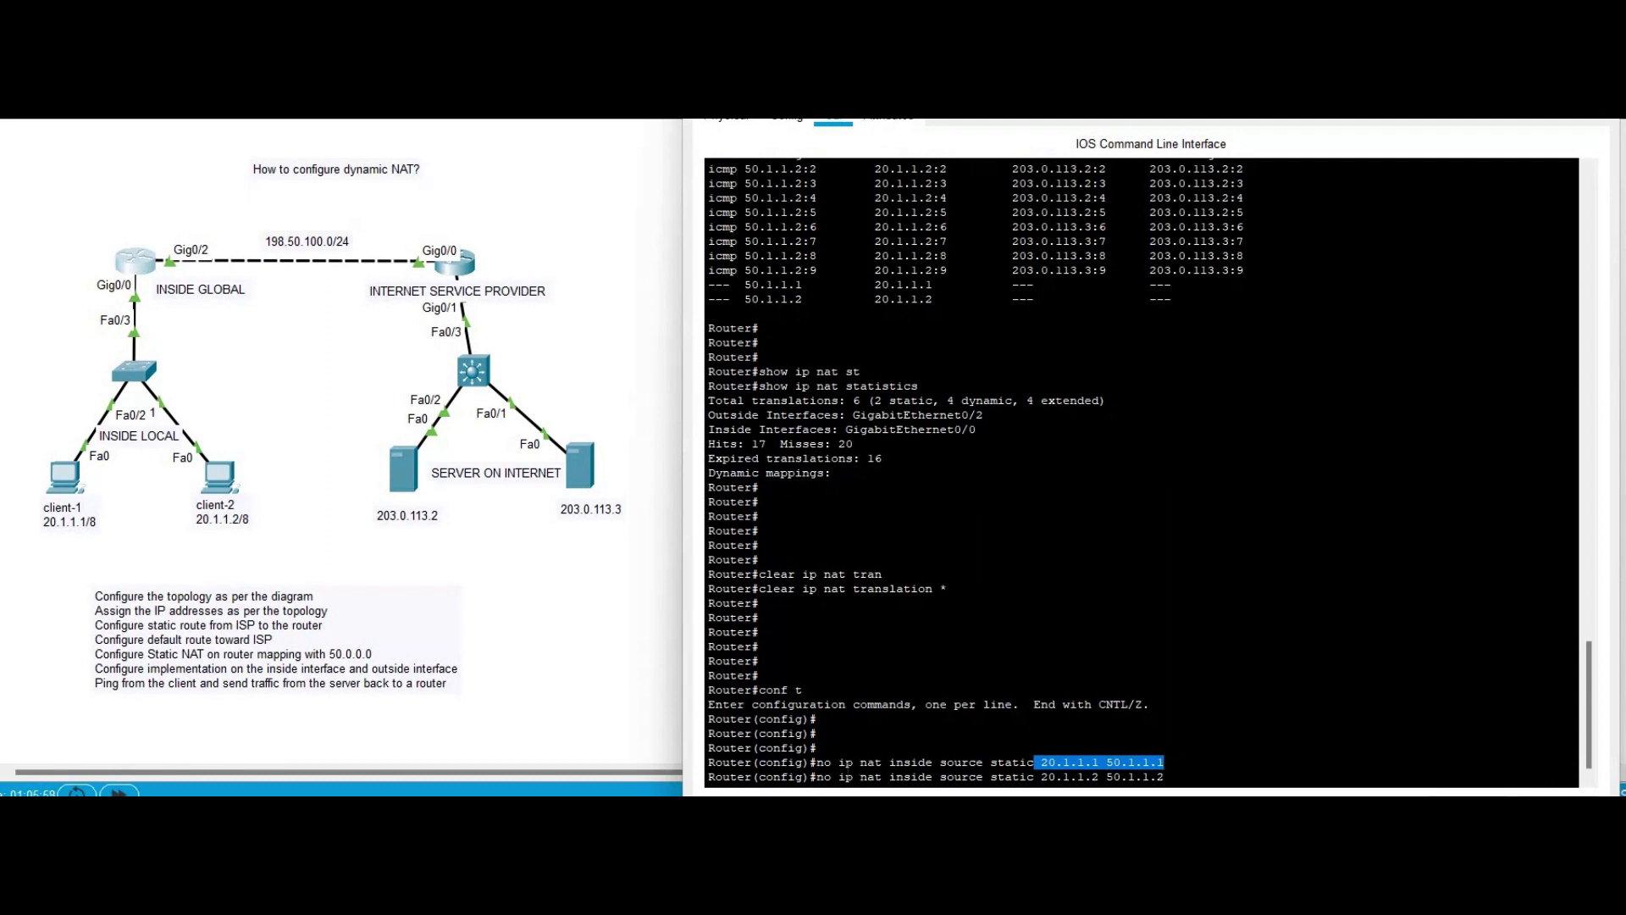
drag(816, 777, 1176, 776)
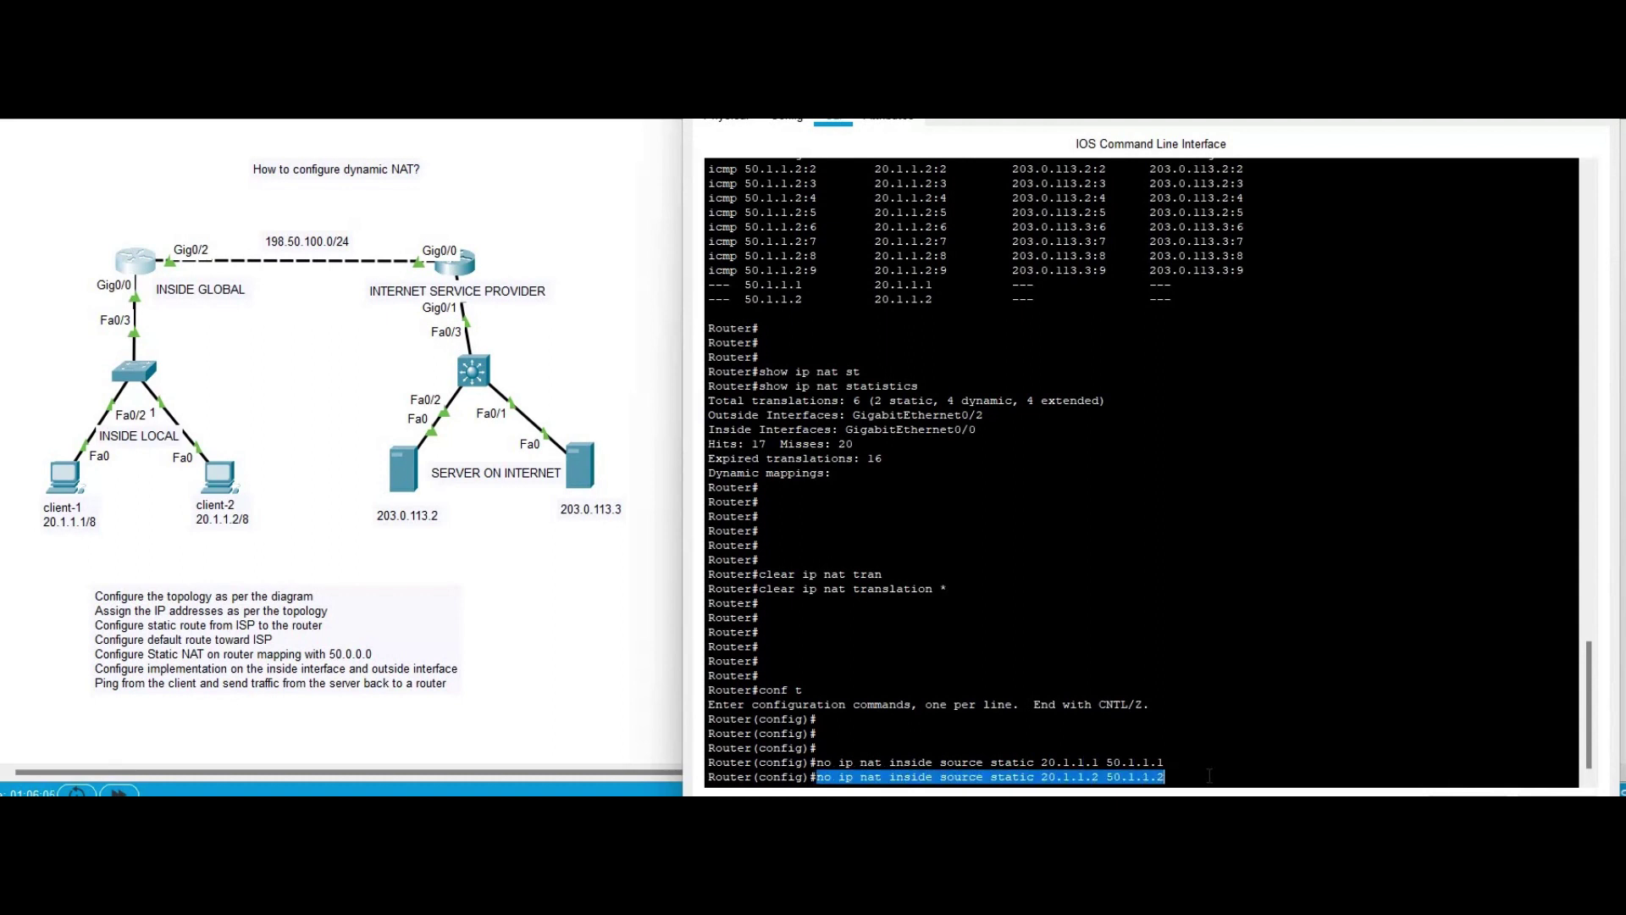
click(1208, 769)
key(Return)
key(Return)
key(Return)
key(Return)
key(Return)
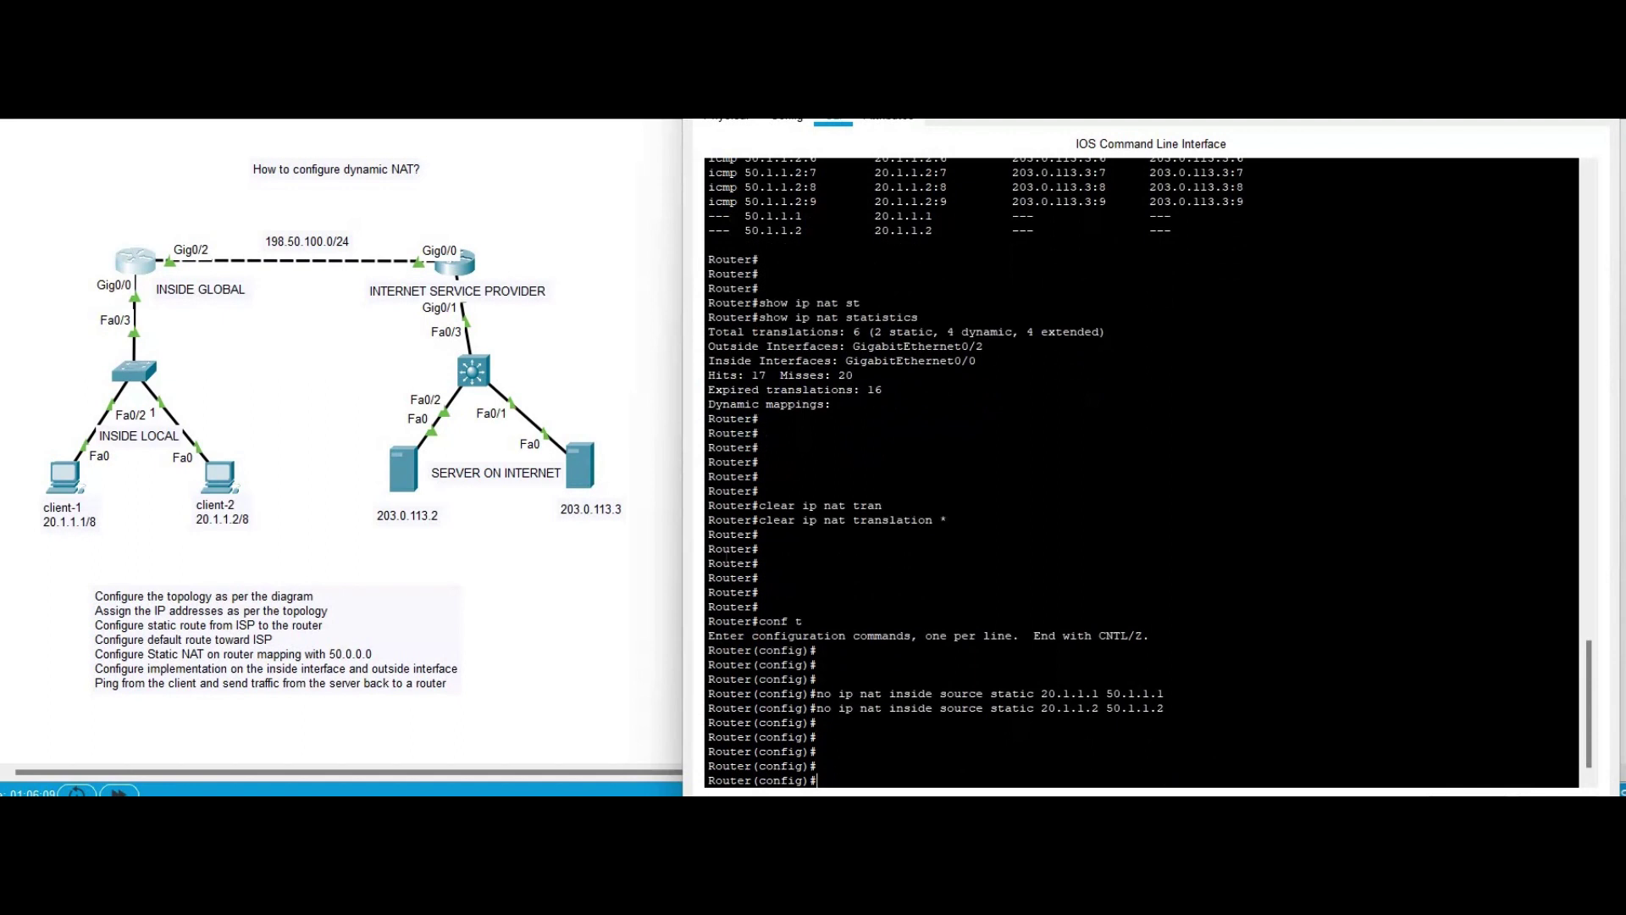
key(Return)
key(Return)
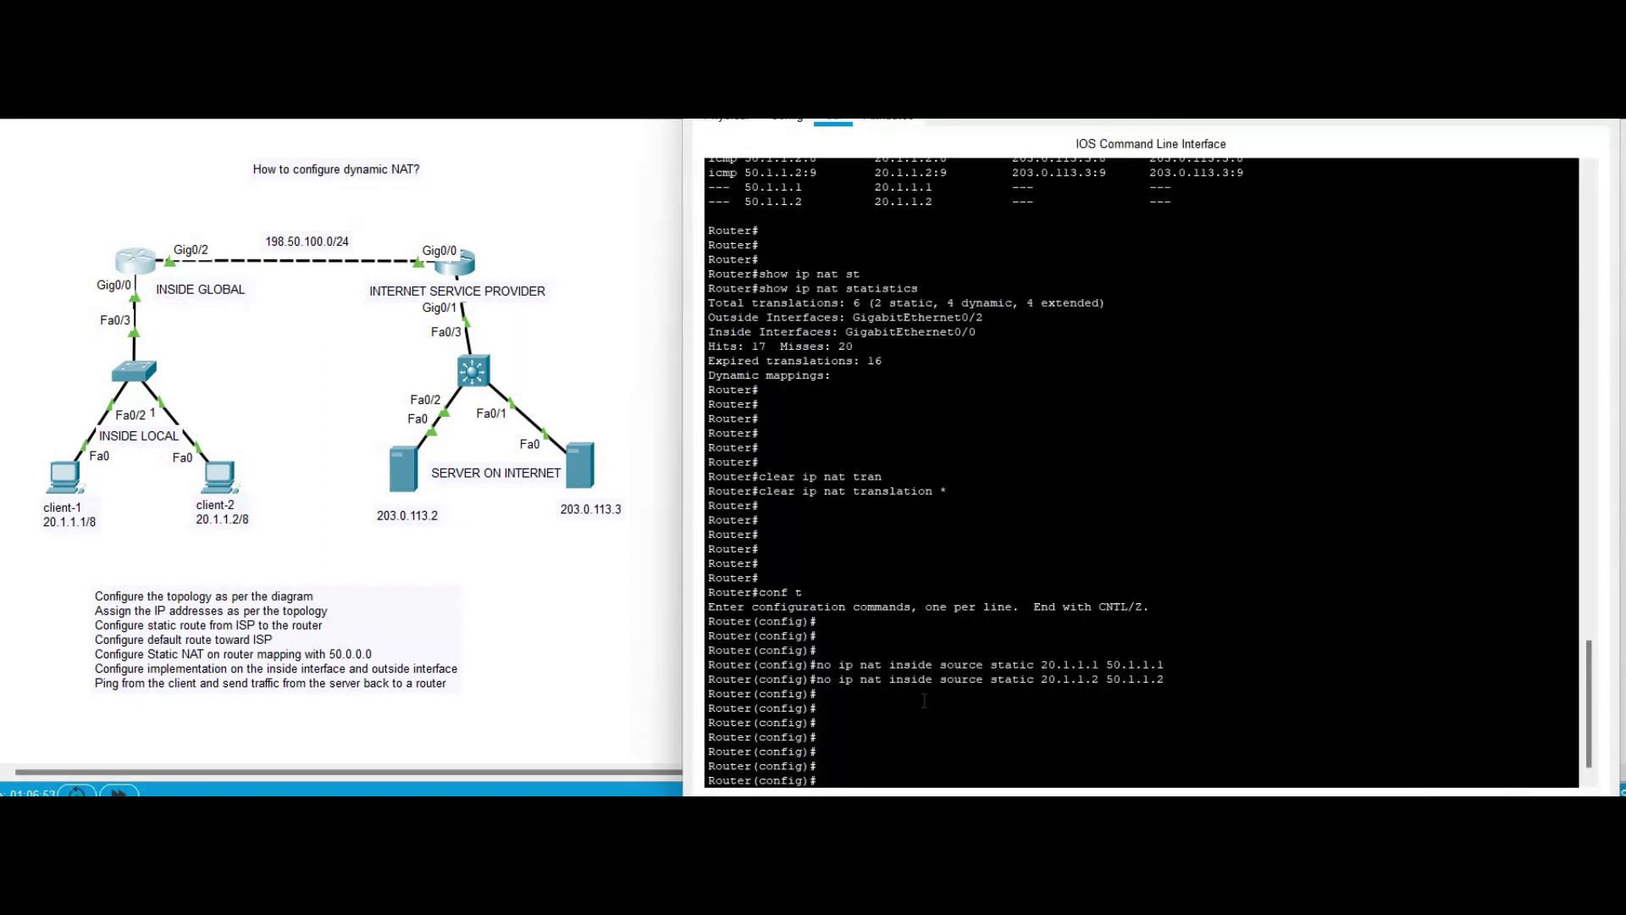
- Create access list 90 permitting 20.1.1.0 with wildcard mask 0.255.255.255 on the inside global router and highlight the command
key(Return)
key(Return)
key(Return)
text(access)
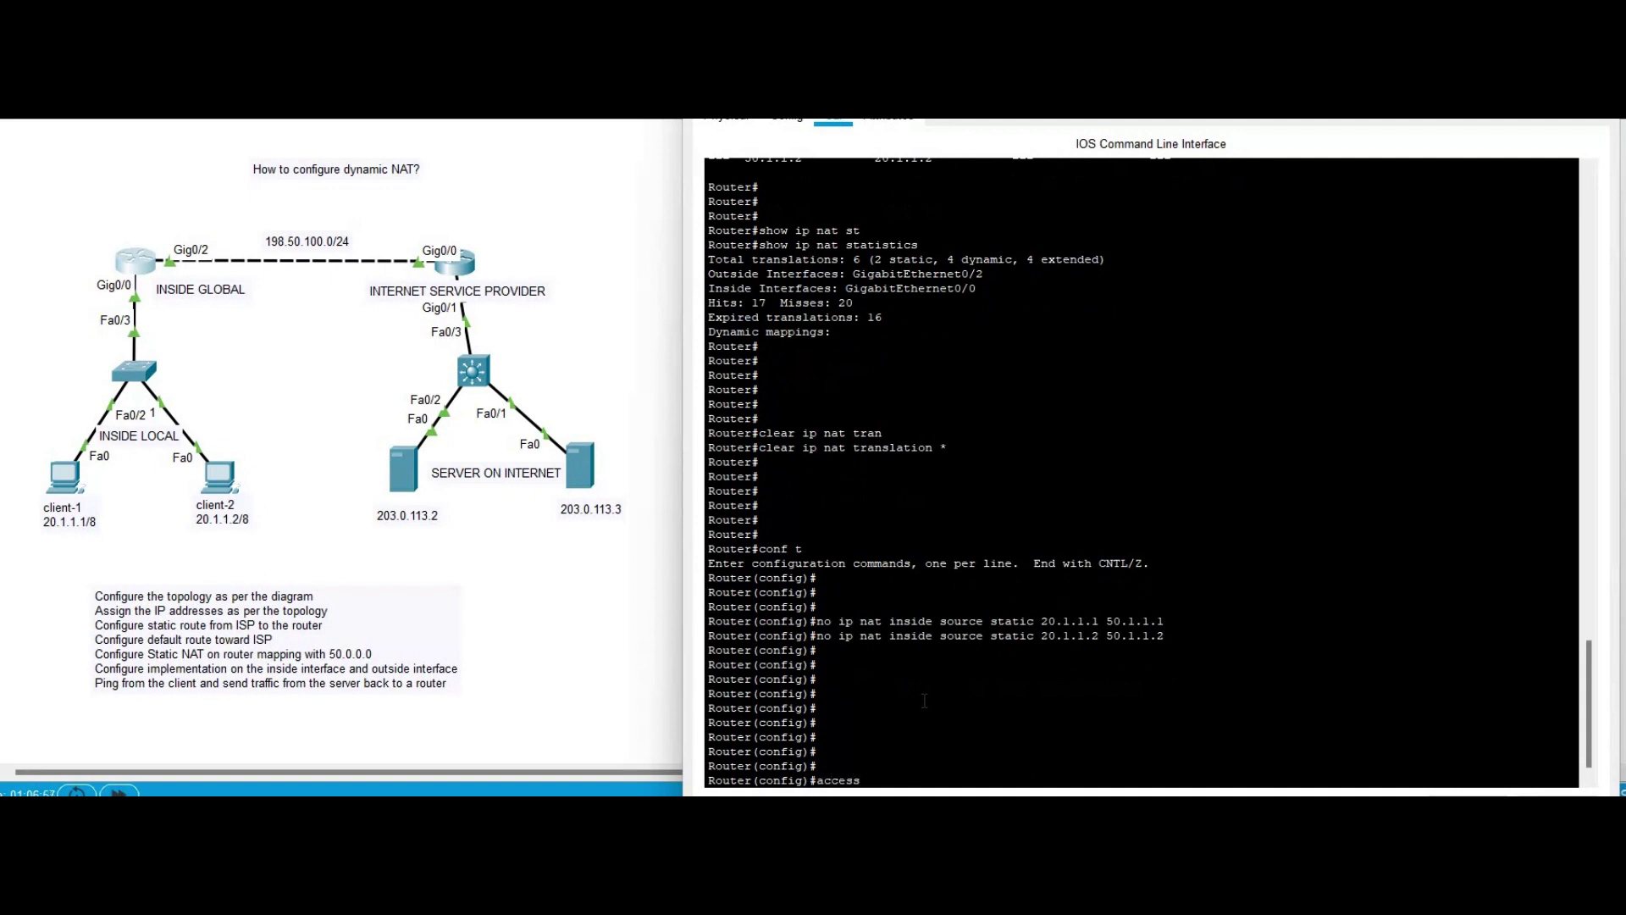
text(-)
key(Tab)
text(90 permi)
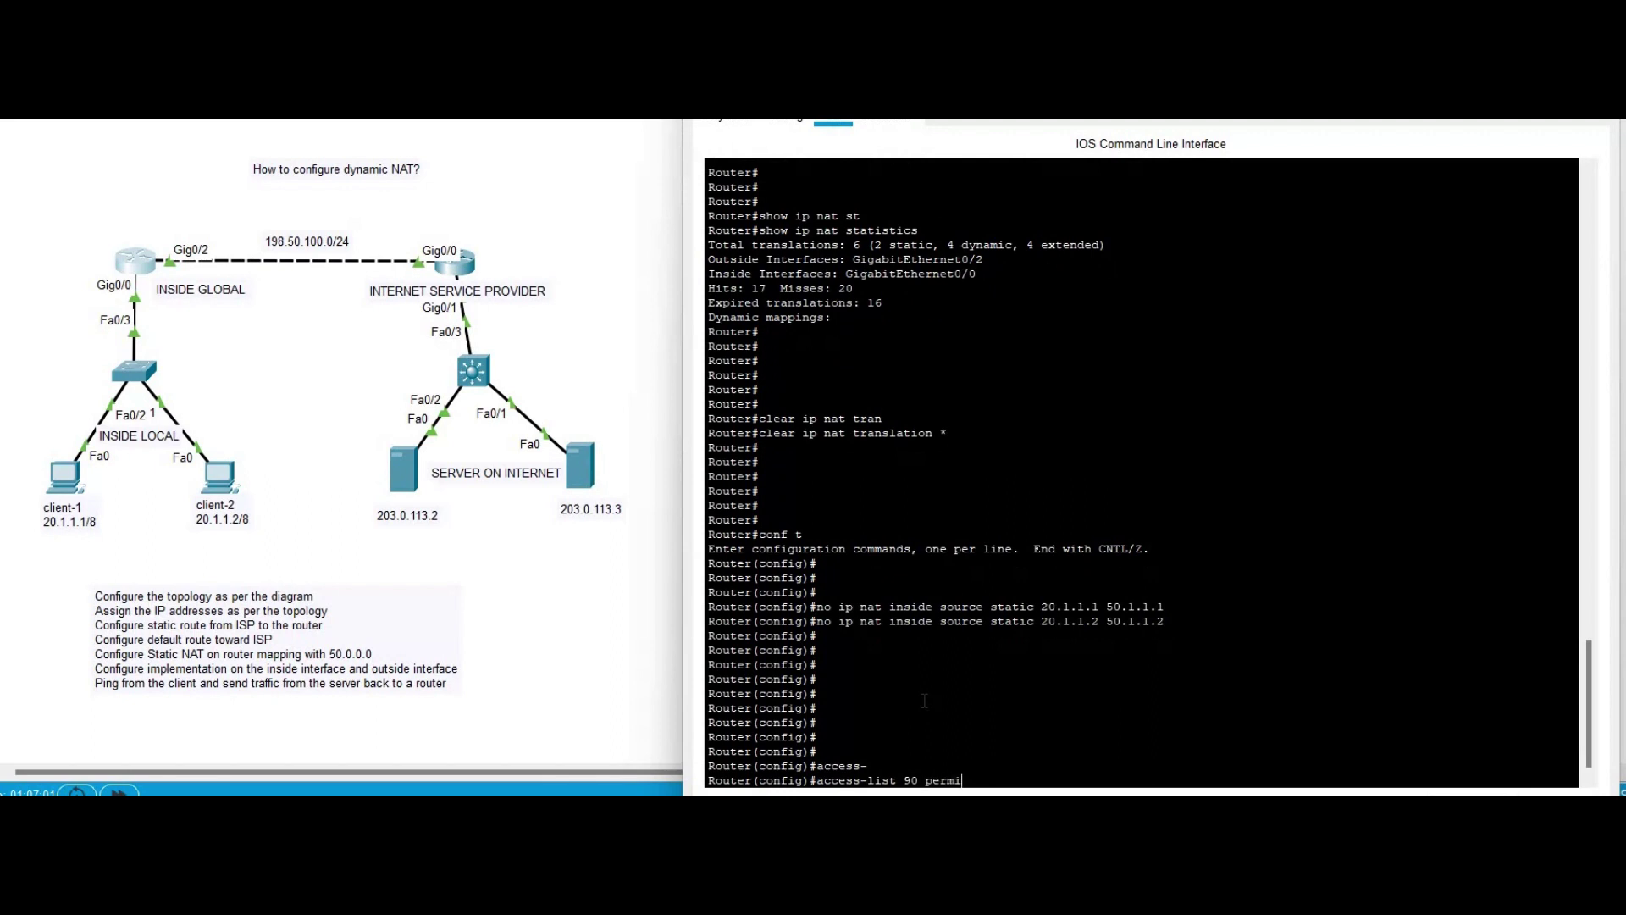
text(t 20.1.1.0 0.255.255.255)
key(Return)
key(Return)
key(Return)
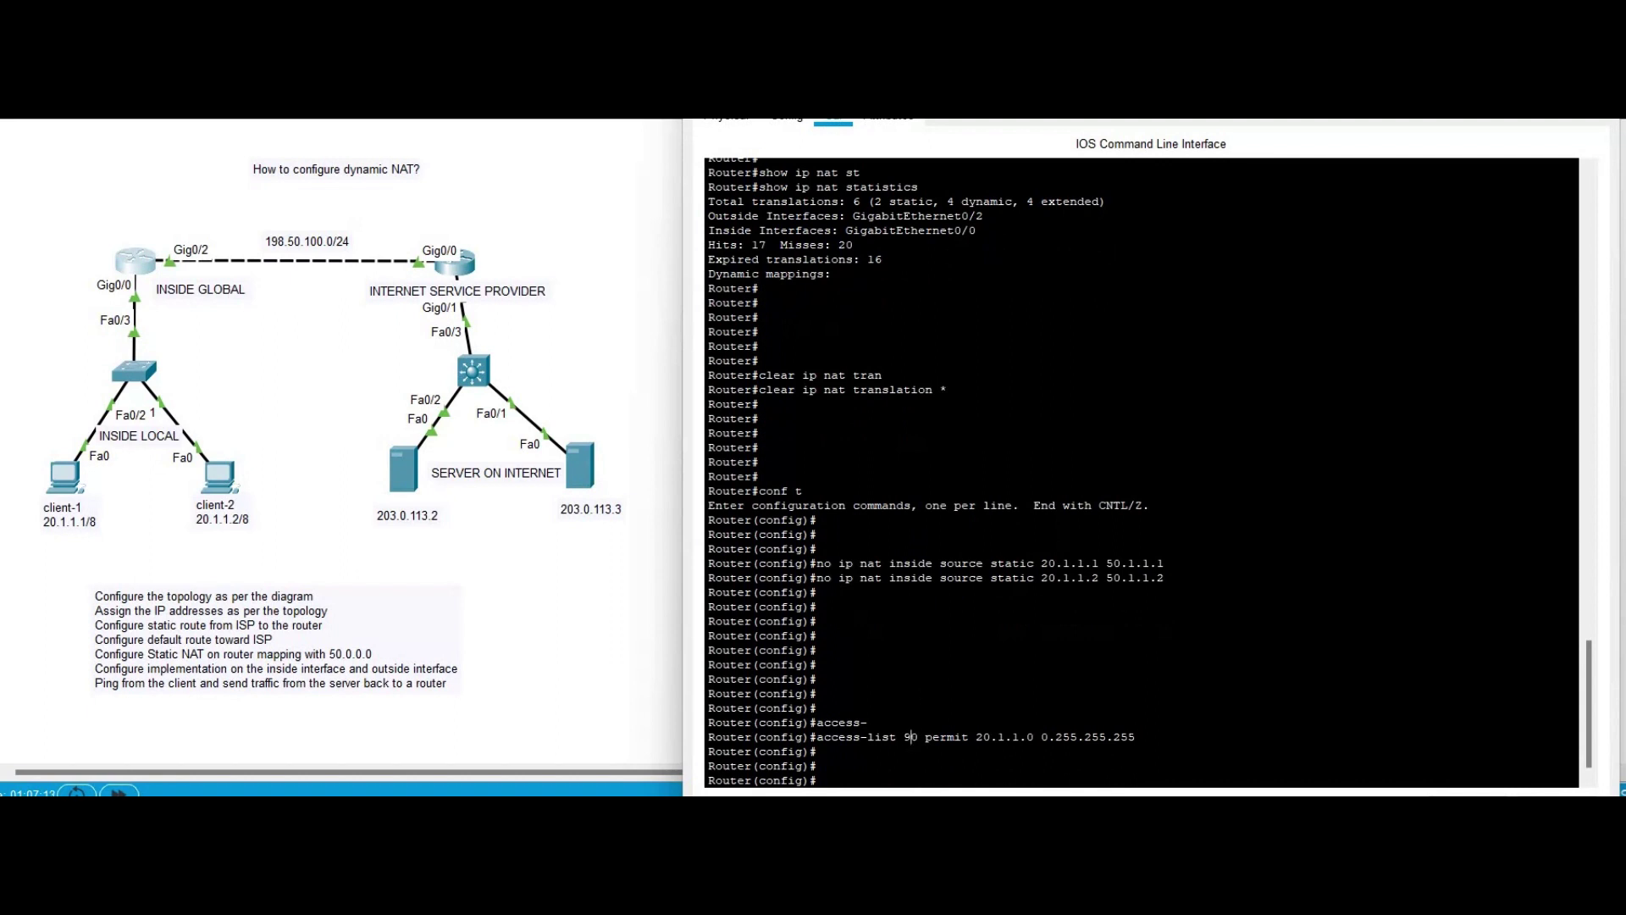
triple_click(911, 736)
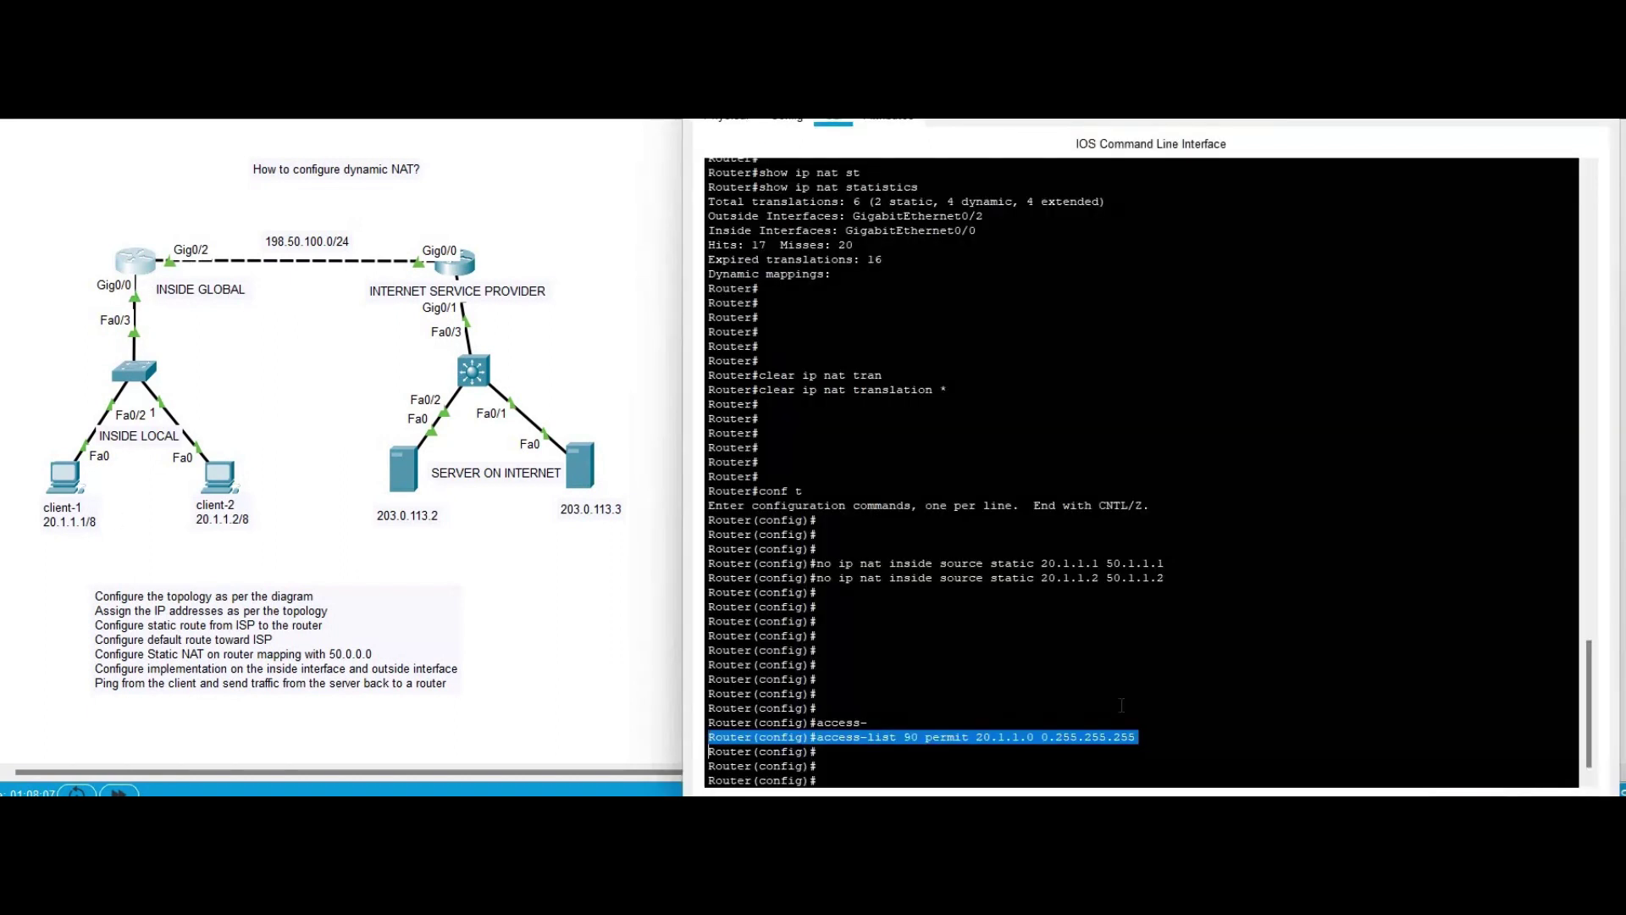
click(1121, 705)
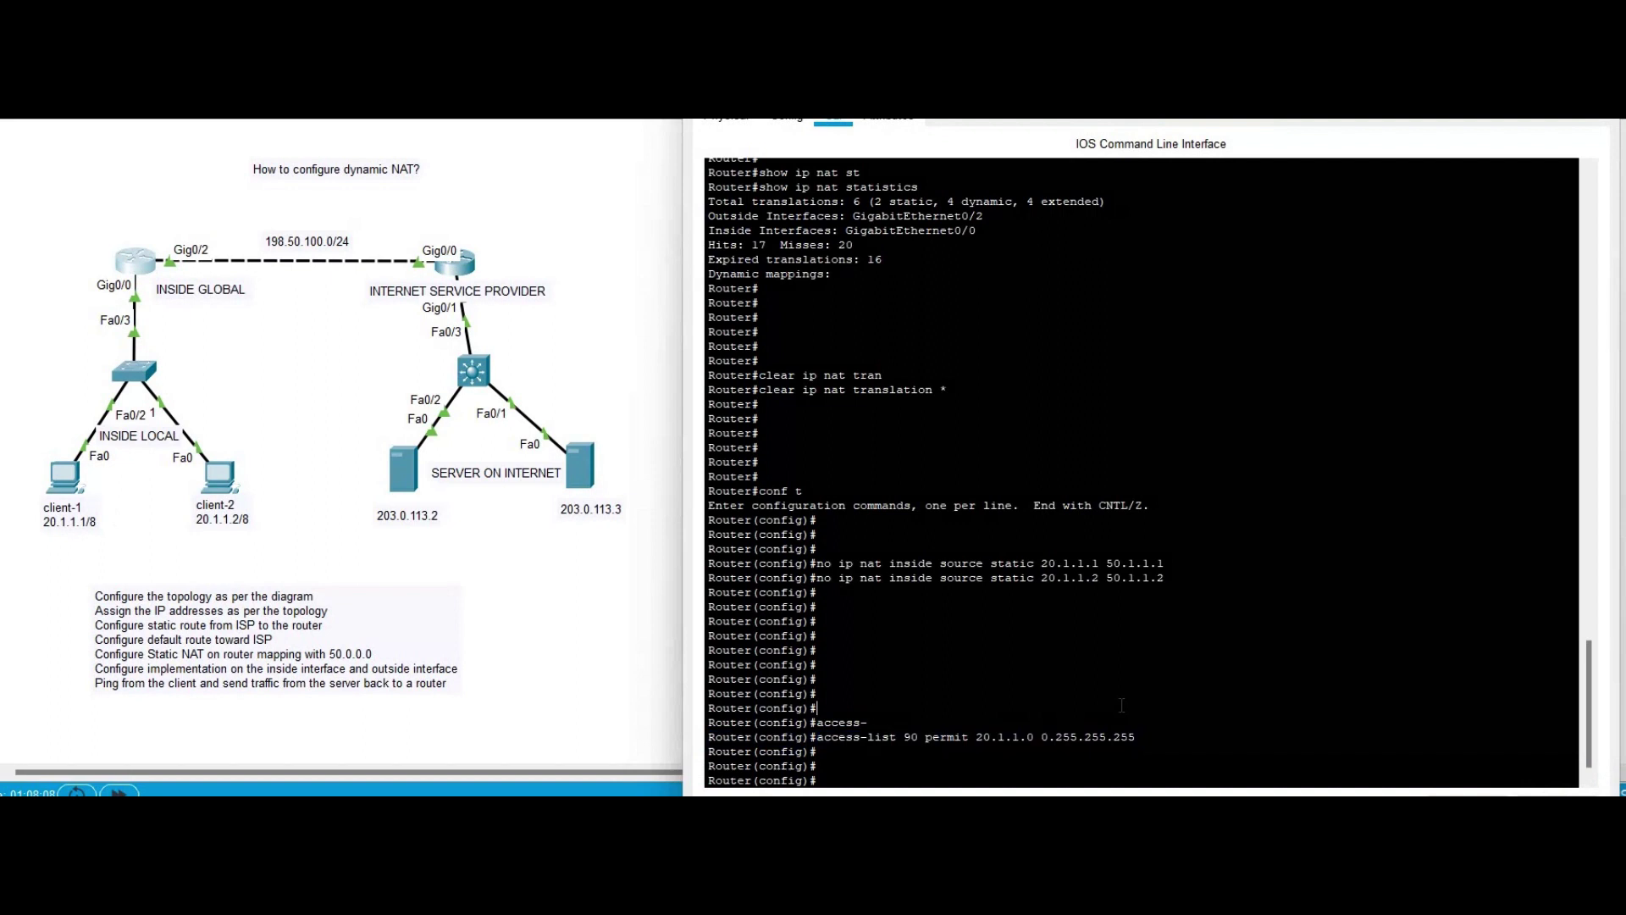
- Try to create NAT pool internet covering 50.1.1.1 to 50.1.1.100 with netmask 255.255.255.255
key(Return)
key(Return)
key(Return)
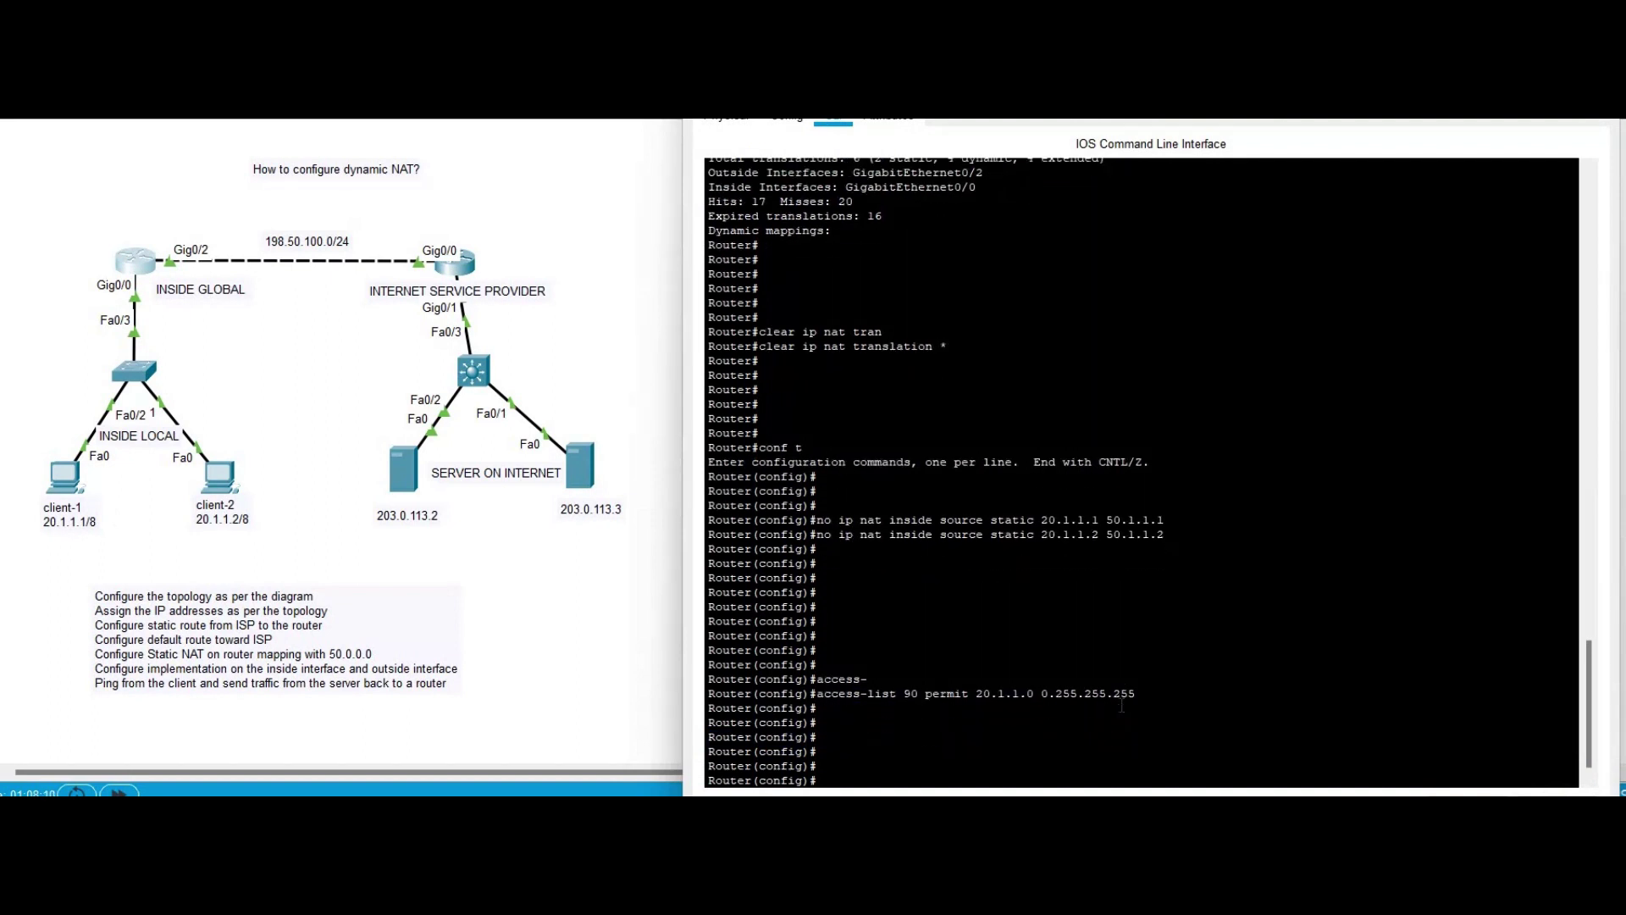
text(ip nat pool internet 50.1.1.1 50.1.1.100 netmask)
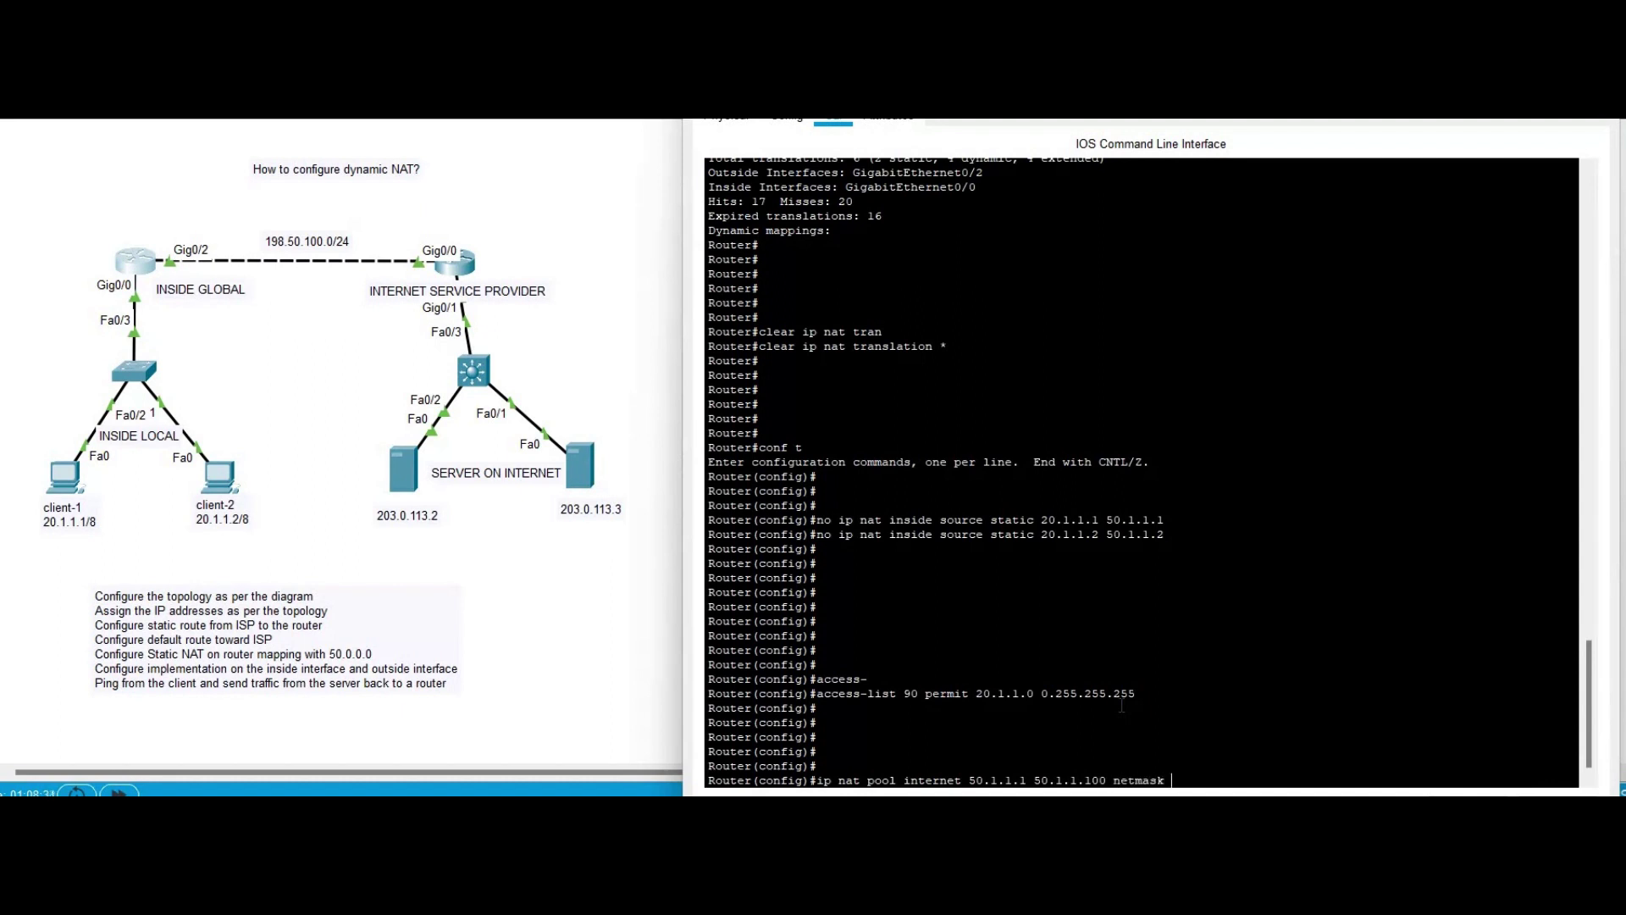
text( 255.255.255.255.255)
key(Return)
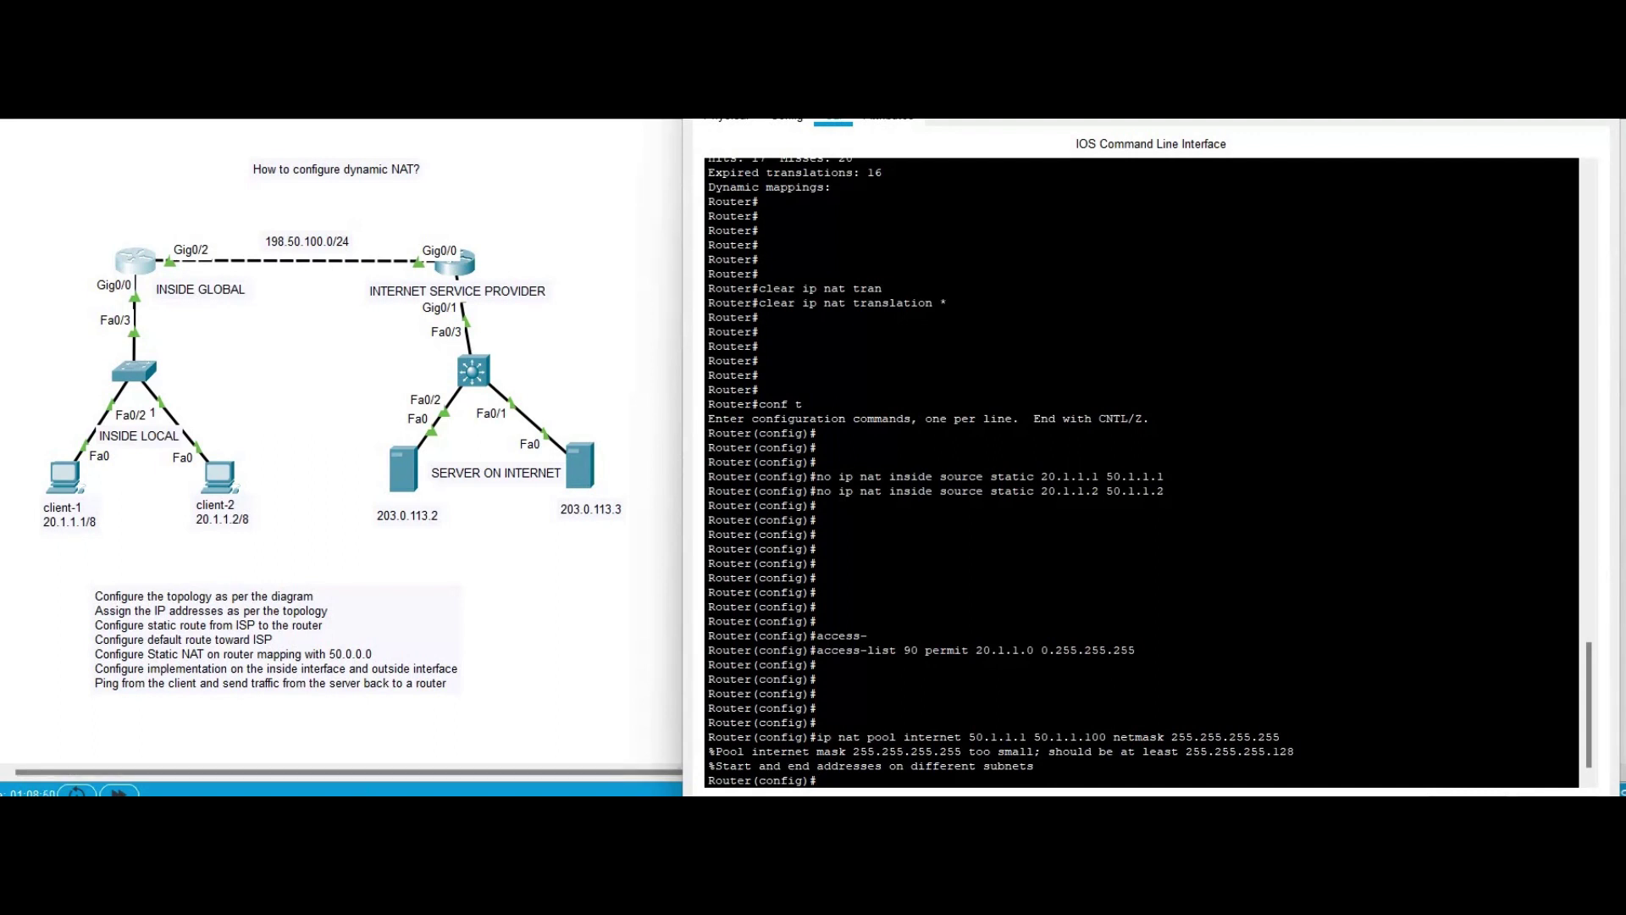
- Create NAT pool internet covering 50.1.1.1 to 50.1.1.100 with netmask 255.255.255.0
click(1105, 725)
key(Return)
key(Return)
key(Return)
key(Up)
key(BackSpace)
key(BackSpace)
key(BackSpace)
text(0)
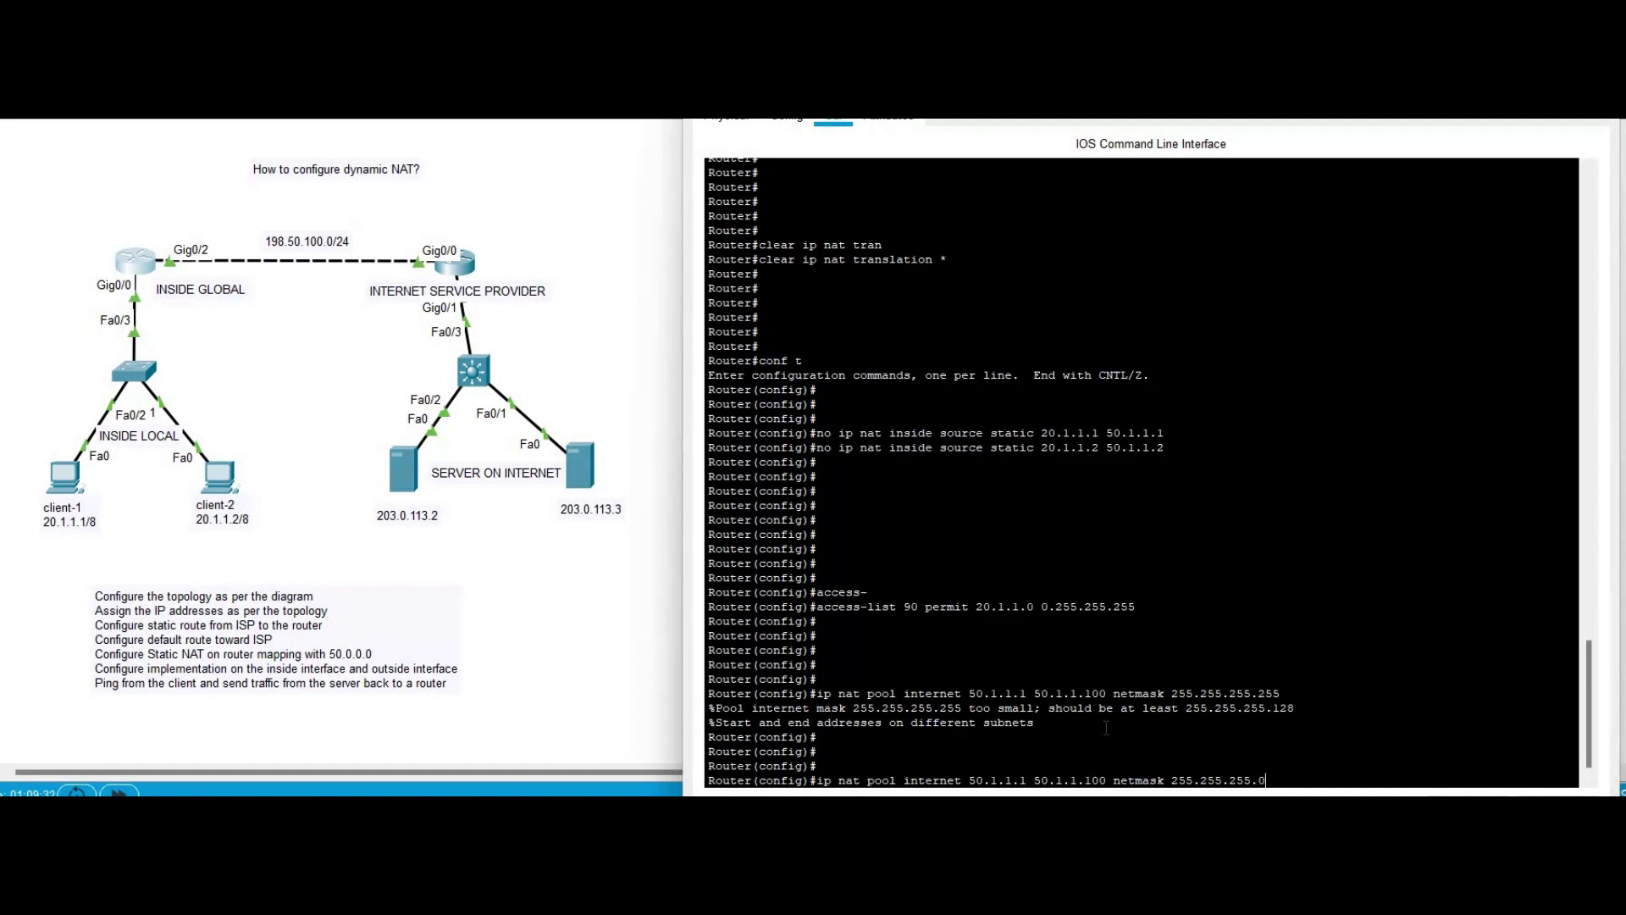
key(Return)
key(Return)
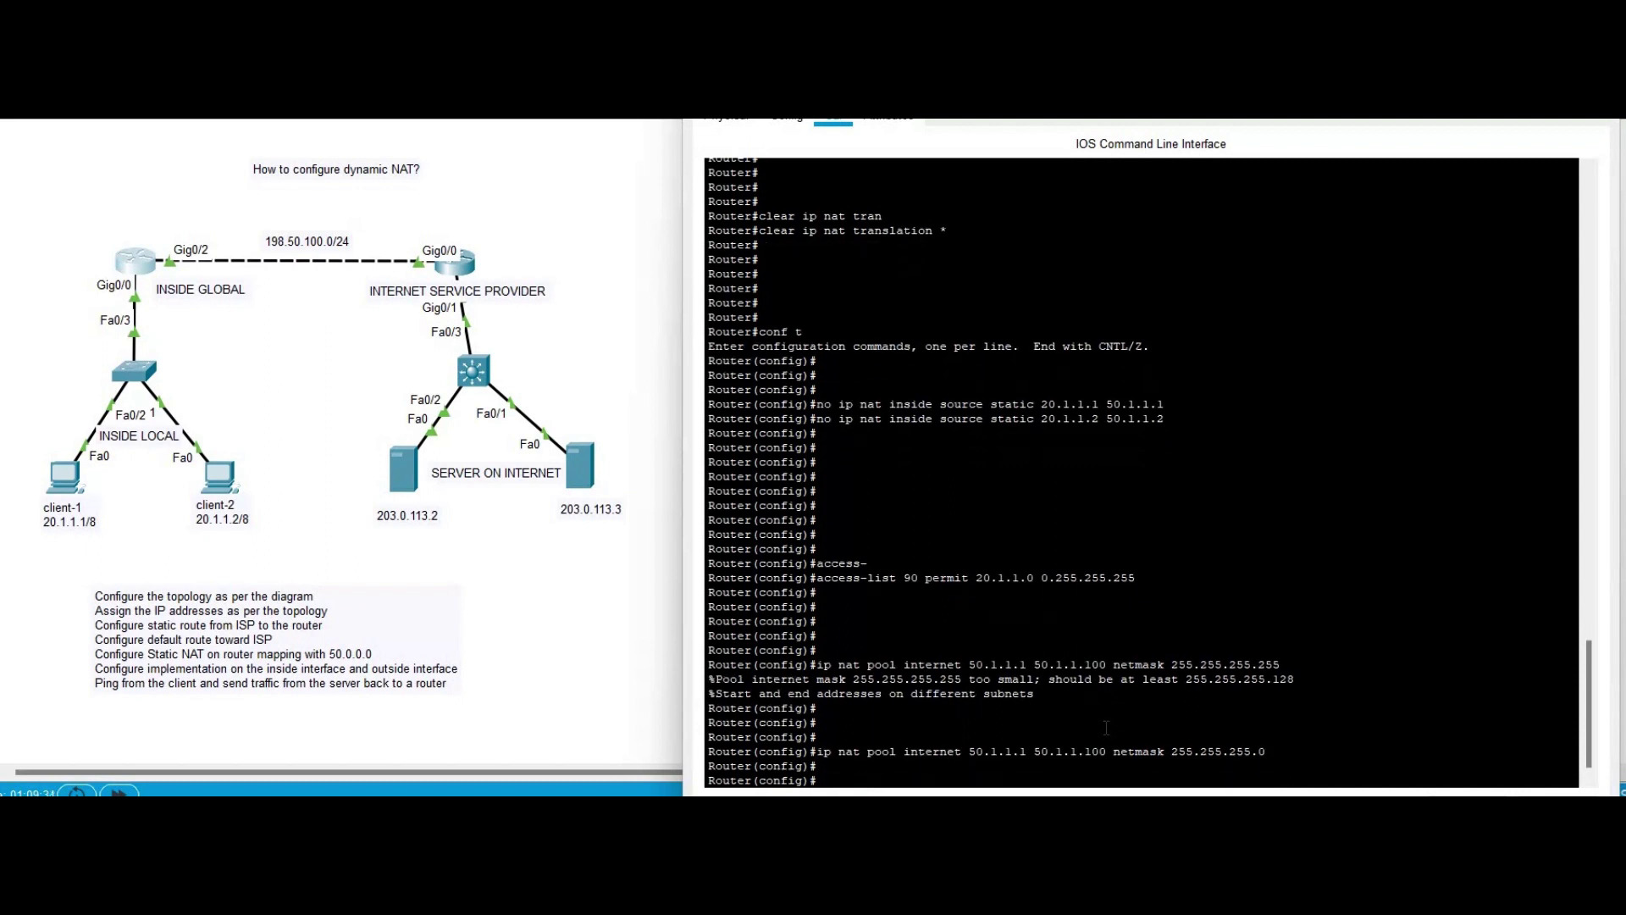
- Bind access list 90 to the internet pool with ip nat inside source list 90 pool internet
text(ip nat inside source list 90)
drag(900, 579, 919, 579)
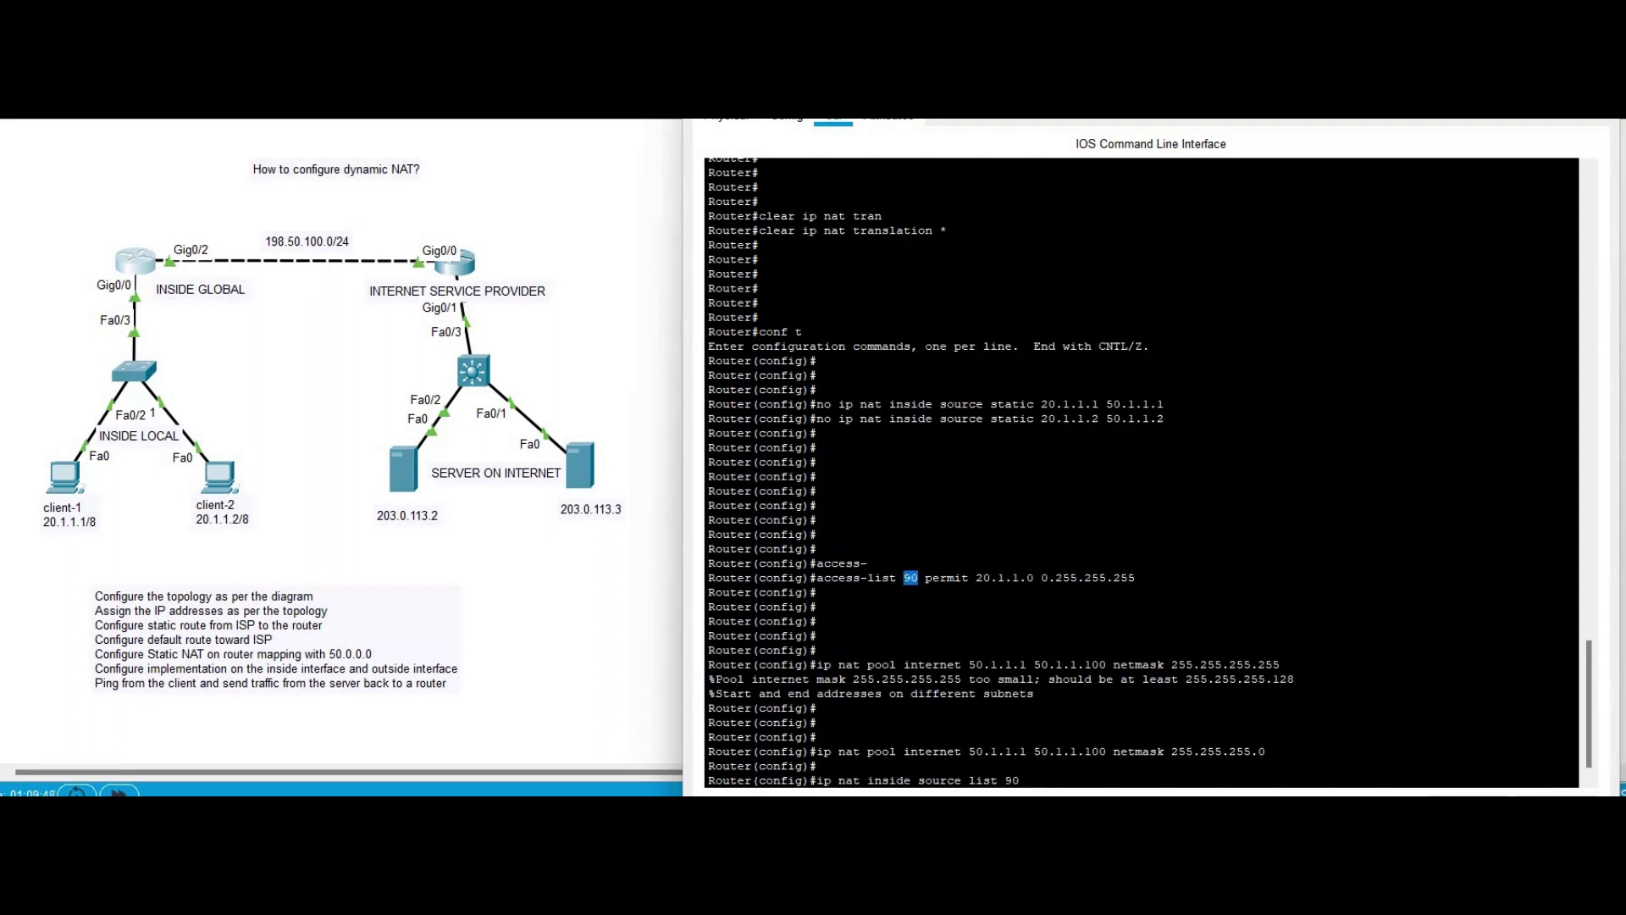
click(1044, 776)
text(pool intenr)
key(BackSpace)
text(e)
key(BackSpace)
key(BackSpace)
key(BackSpace)
text(rnet)
key(Return)
key(Return)
key(Return)
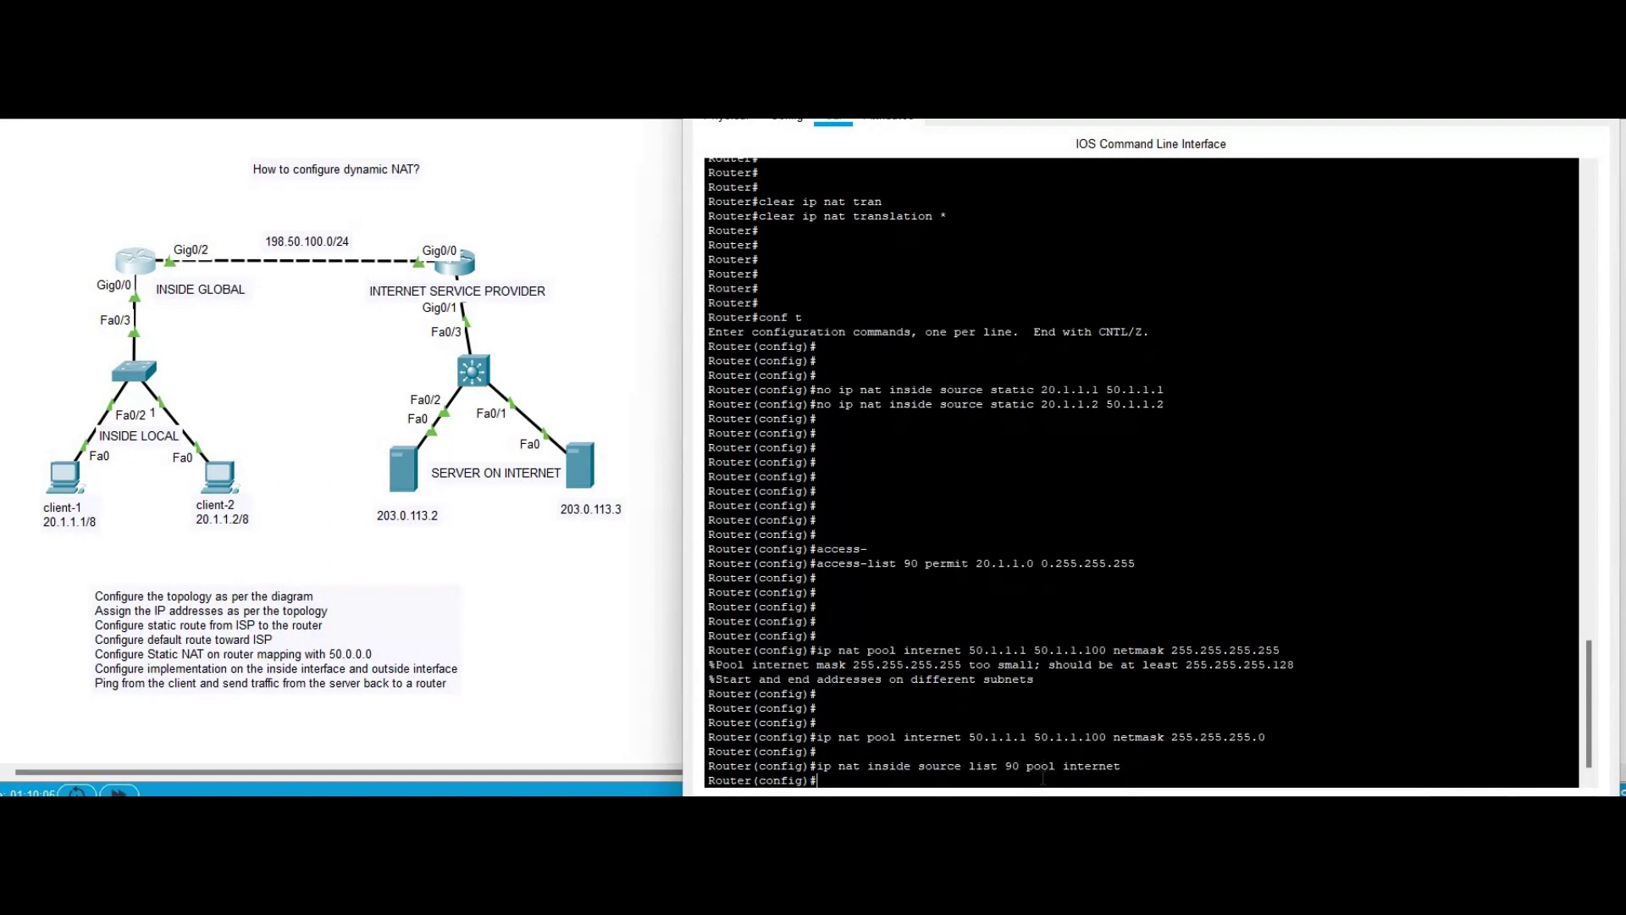
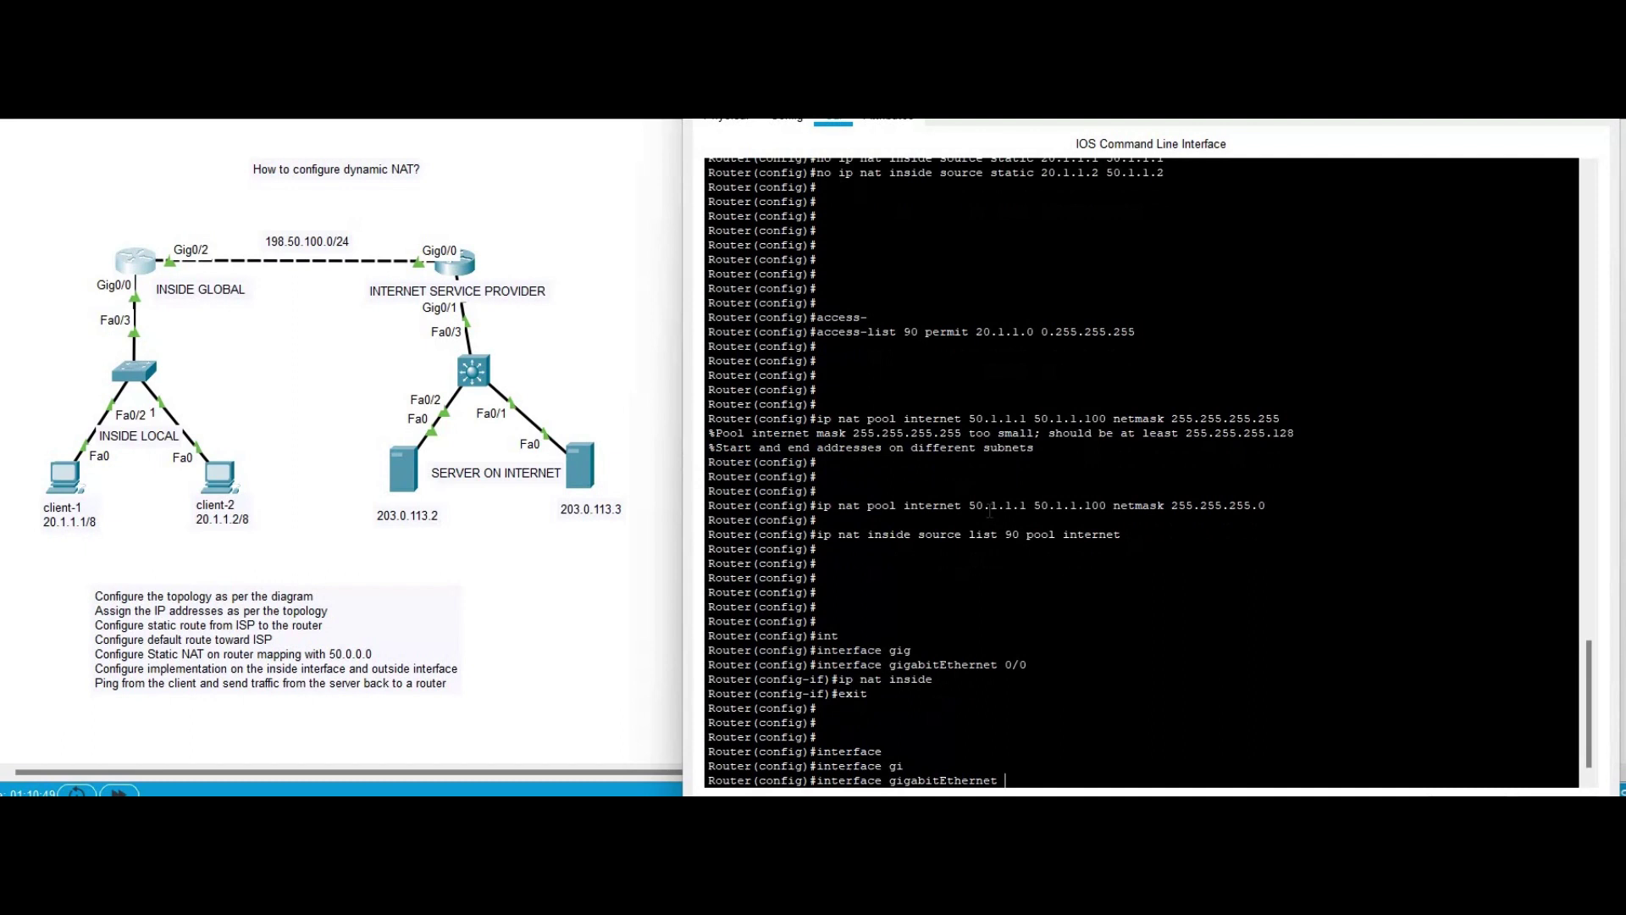
- Set interface gigabitEthernet 0/2 as the NAT outside interface and exit to global configuration mode
text(0/2)
key(Return)
text(ip)
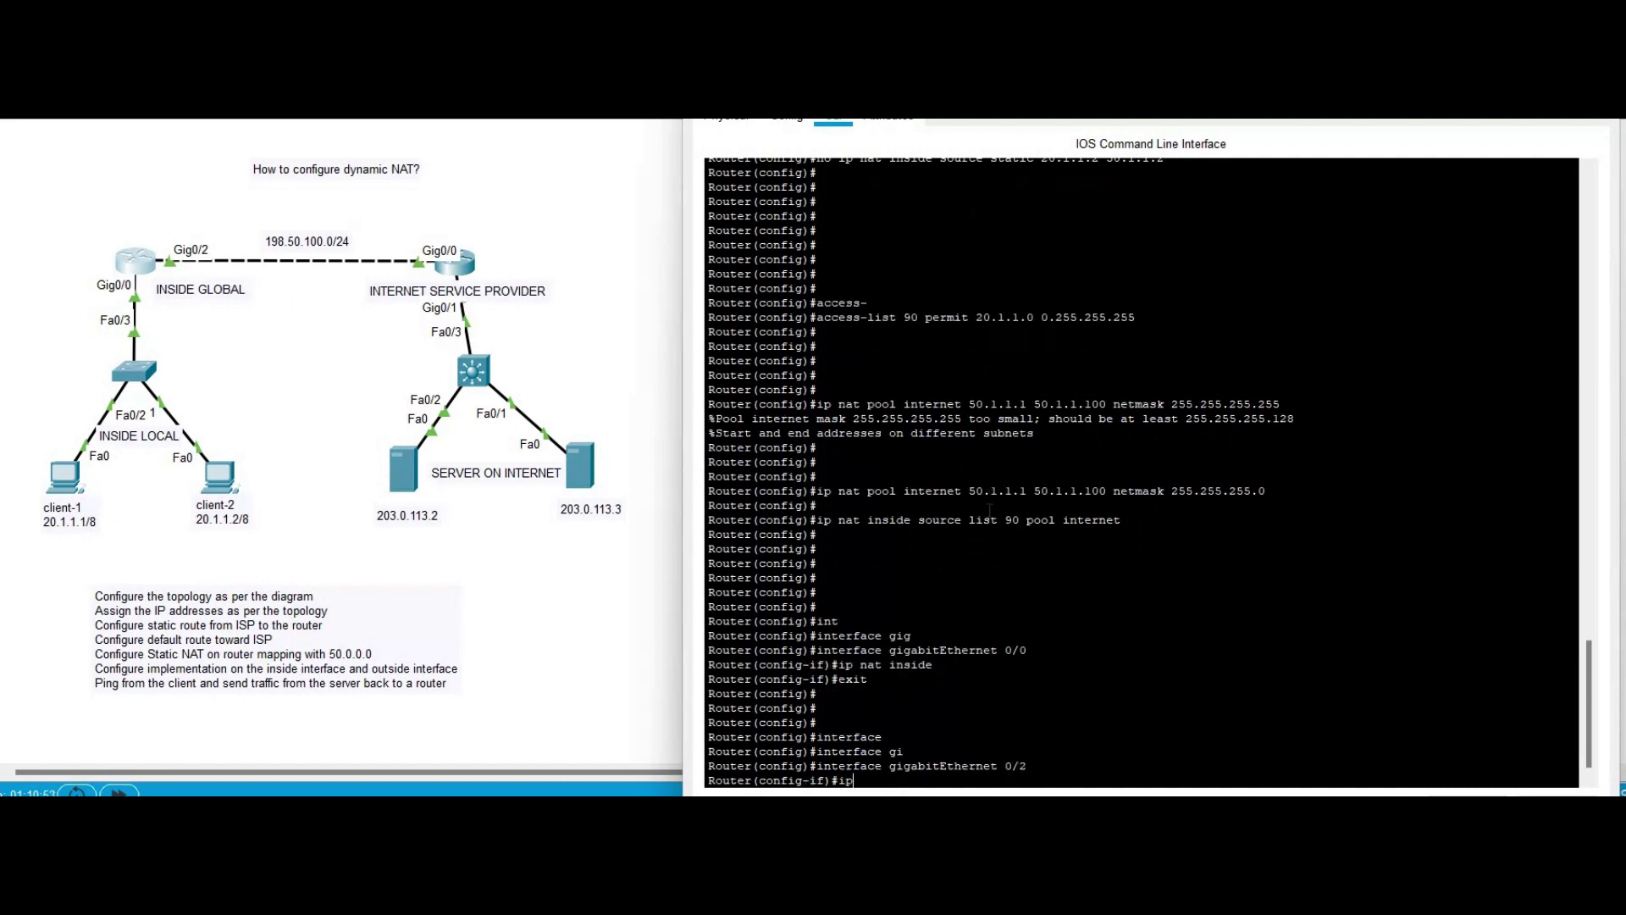
text( nat outside)
key(Return)
key(Return)
key(Return)
key(Return)
text(exit)
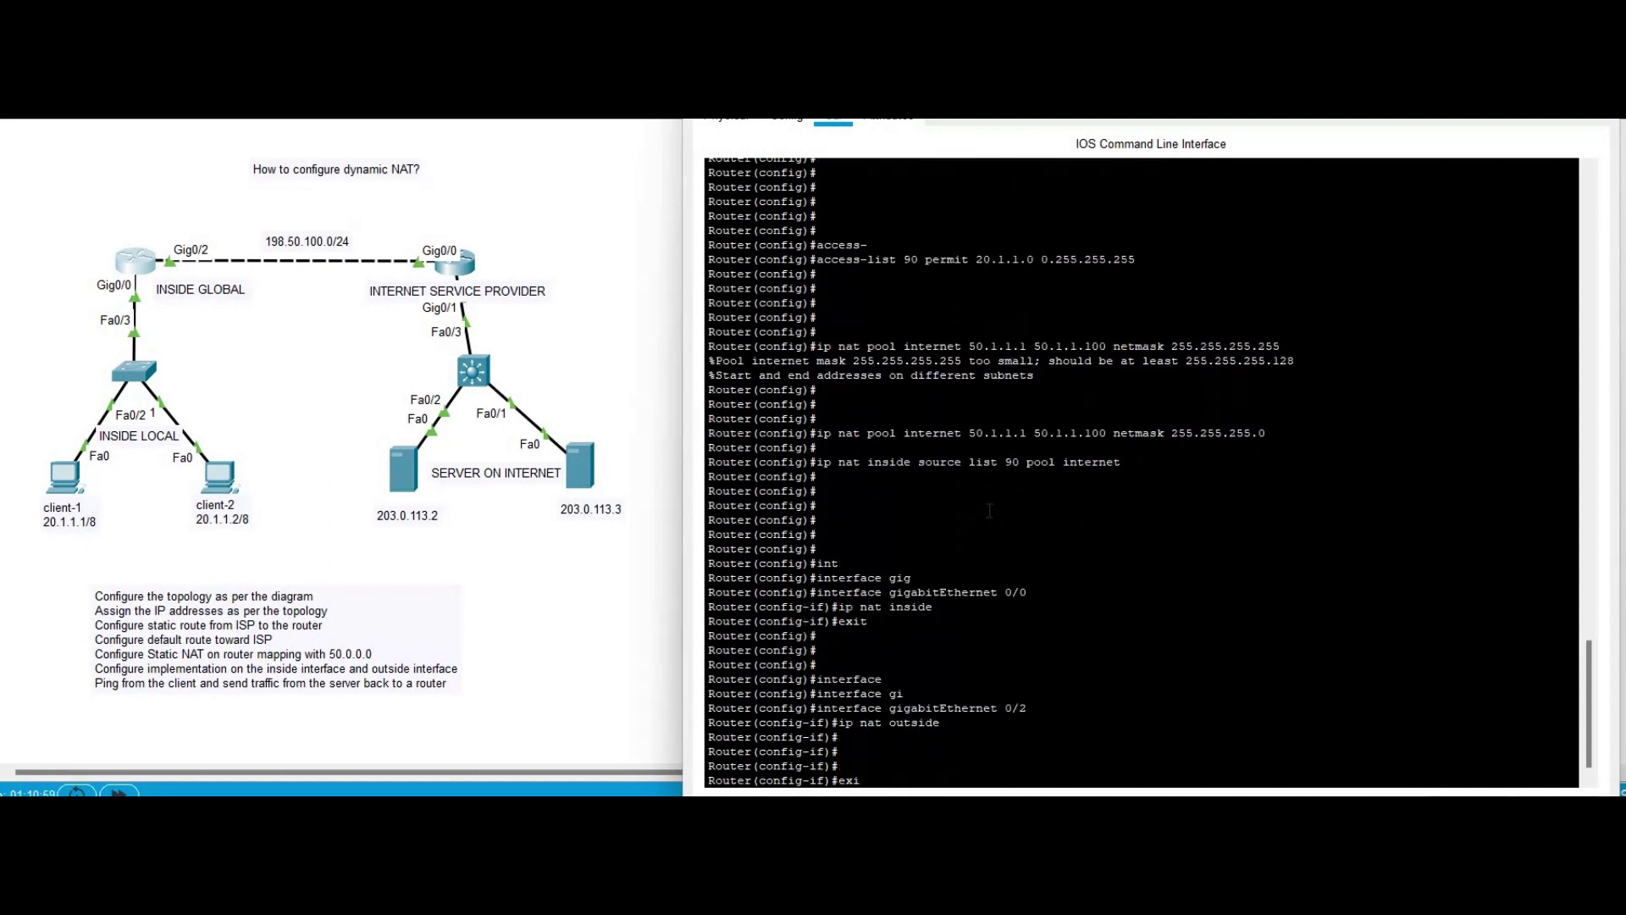
key(Return)
key(Return)
key(Return)
key(Return)
key(Return)
key(Return)
key(Return)
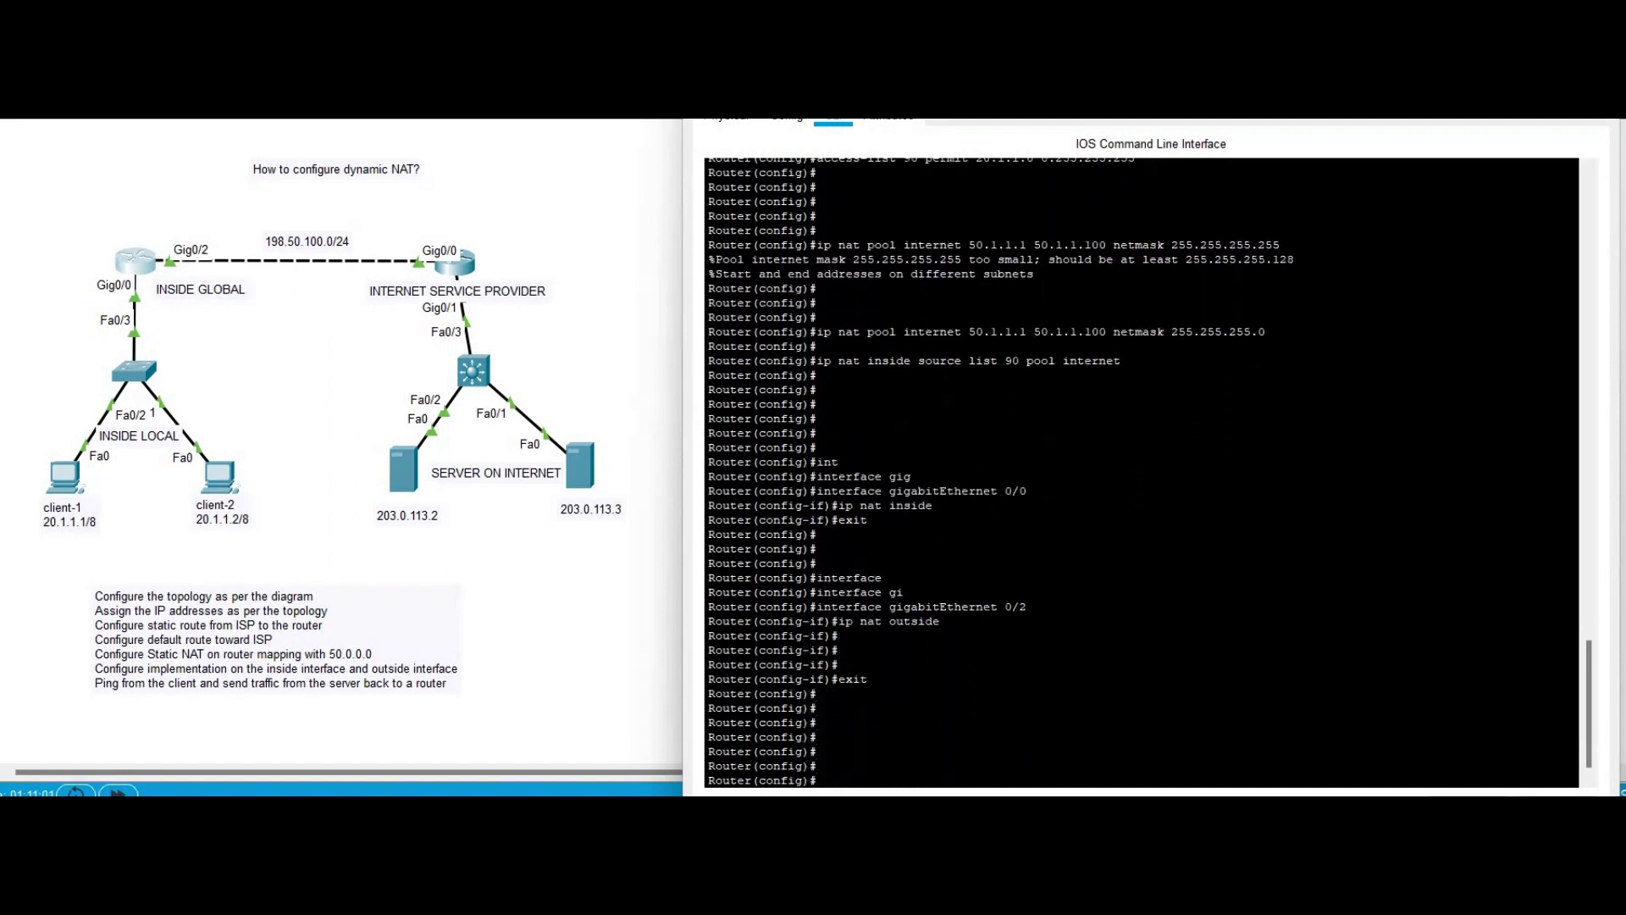
- Ping the second internet server, 203.0.113.3, from client-1's command prompt
click(64, 478)
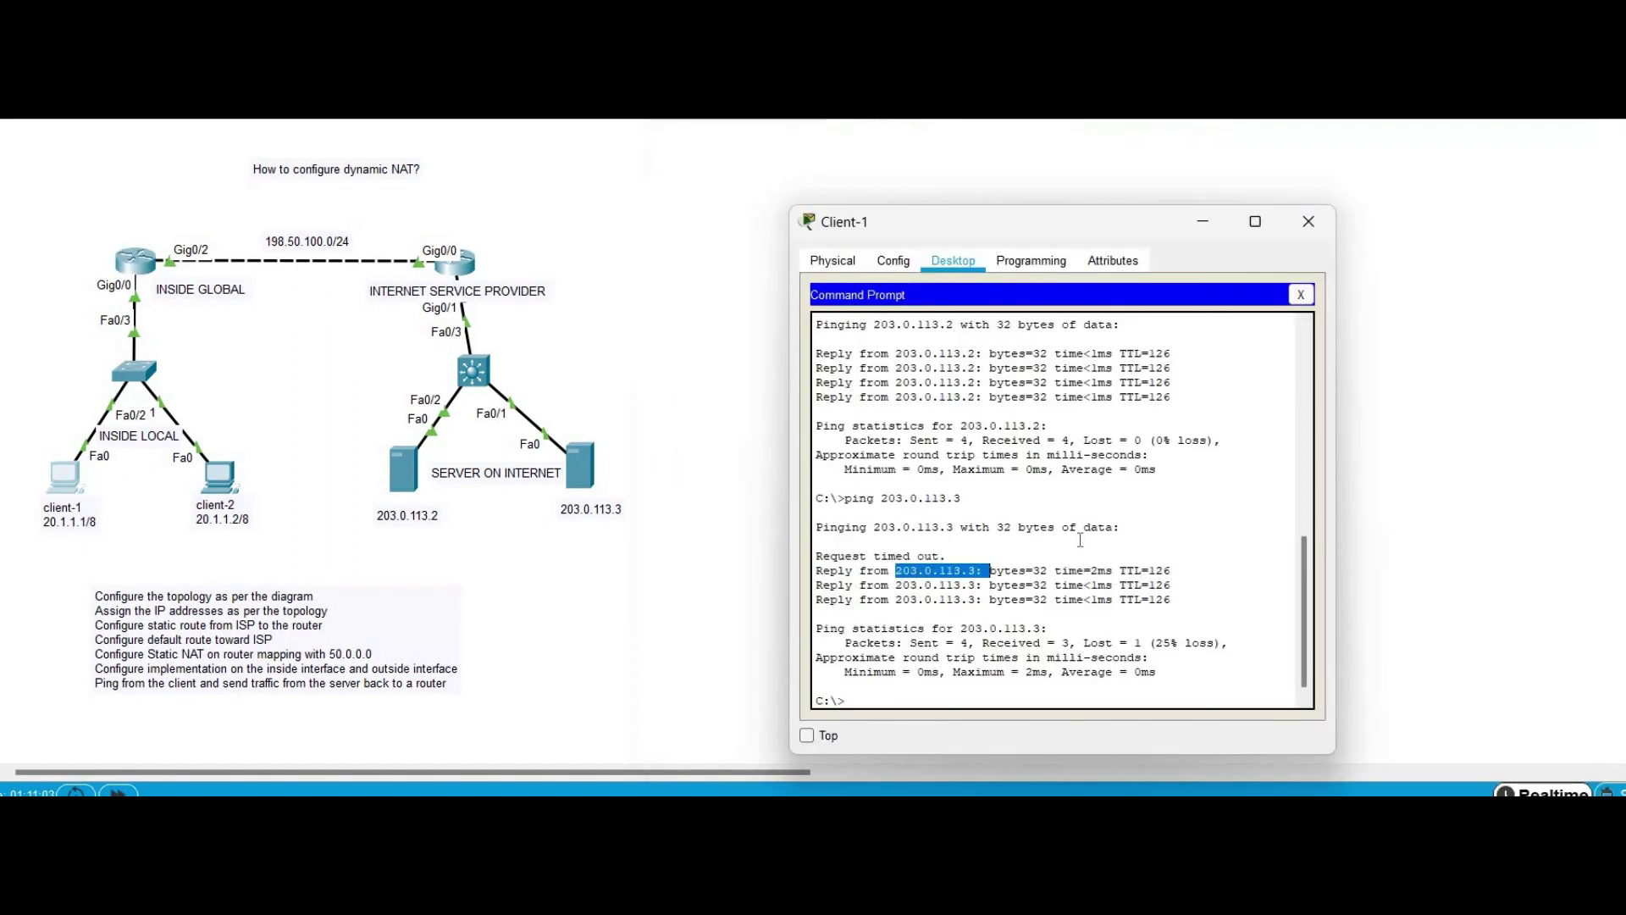
key(Return)
key(Return)
key(Return)
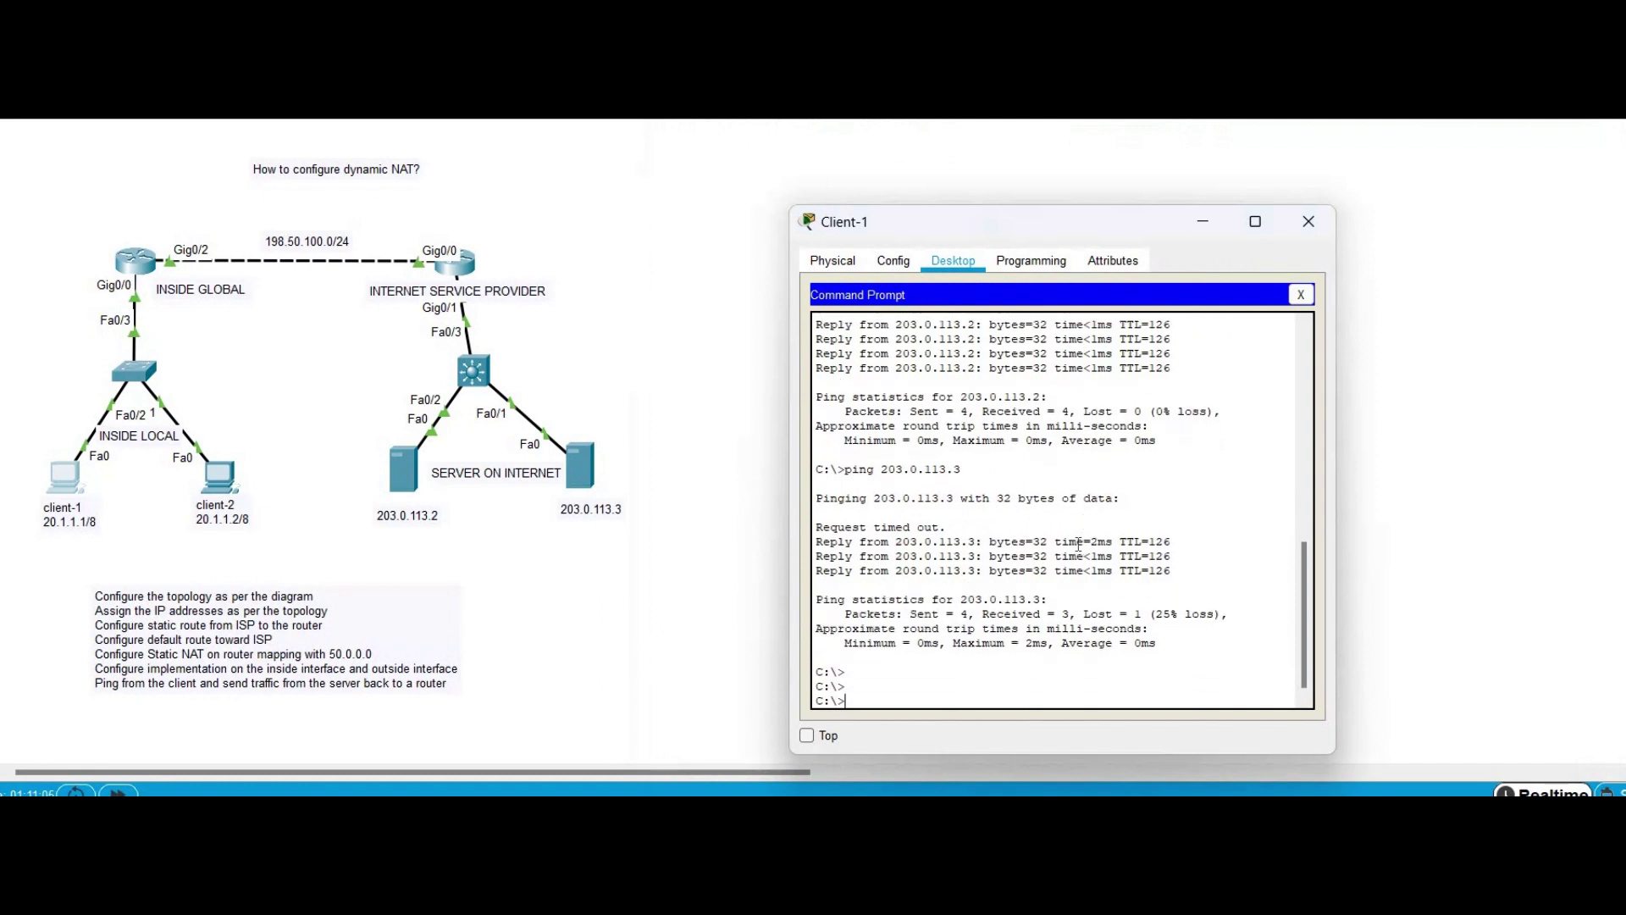
key(Up)
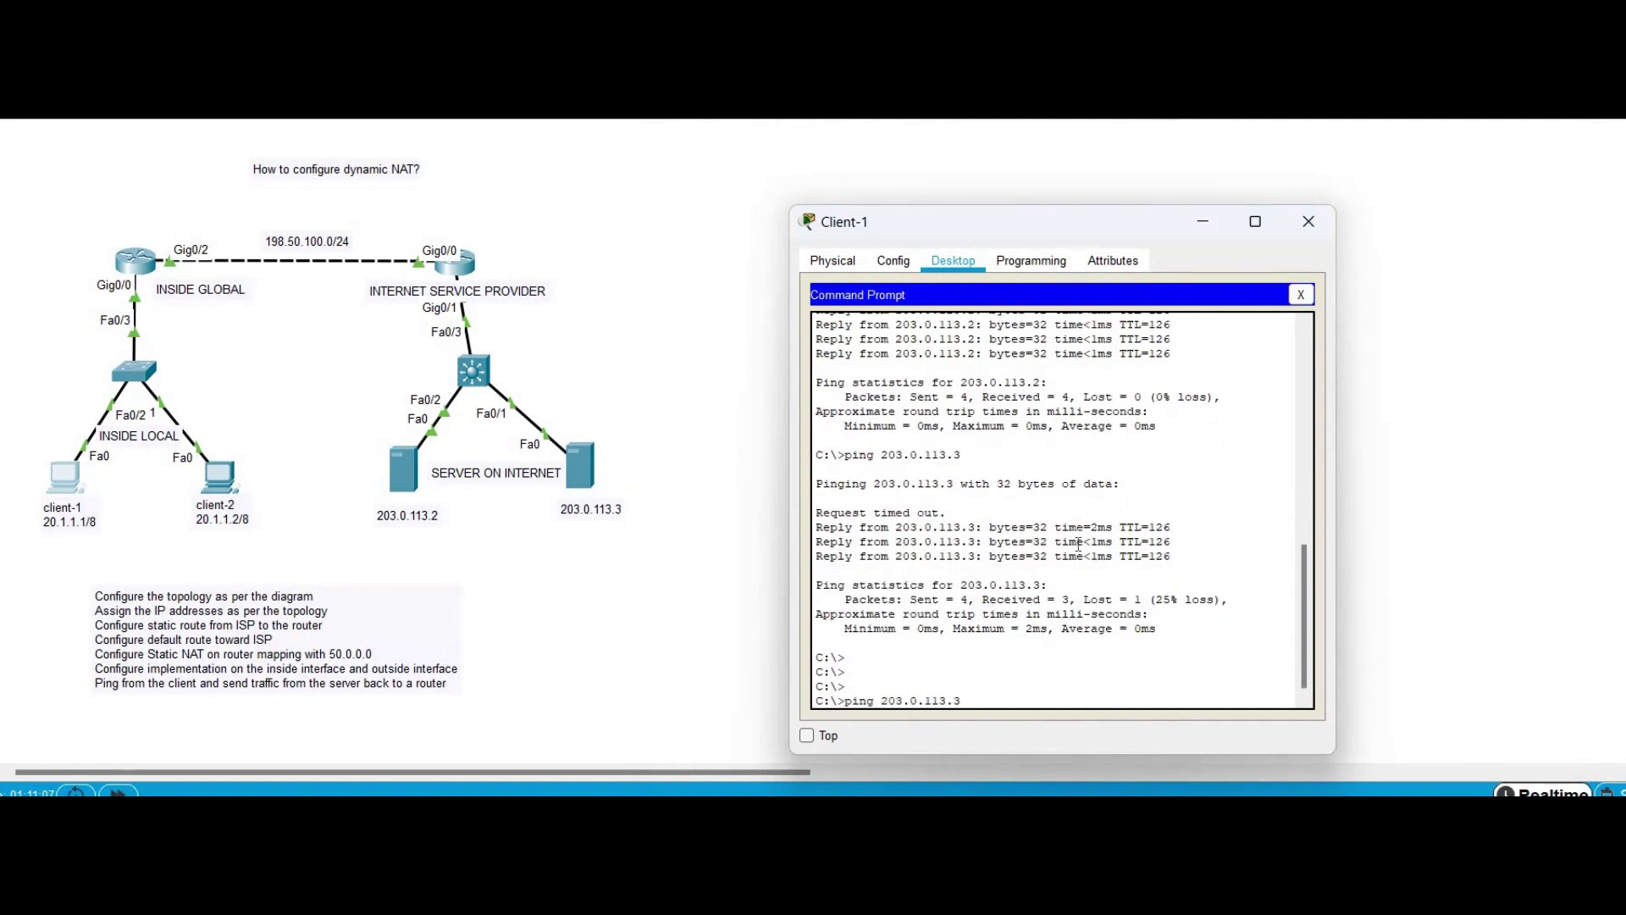
key(Return)
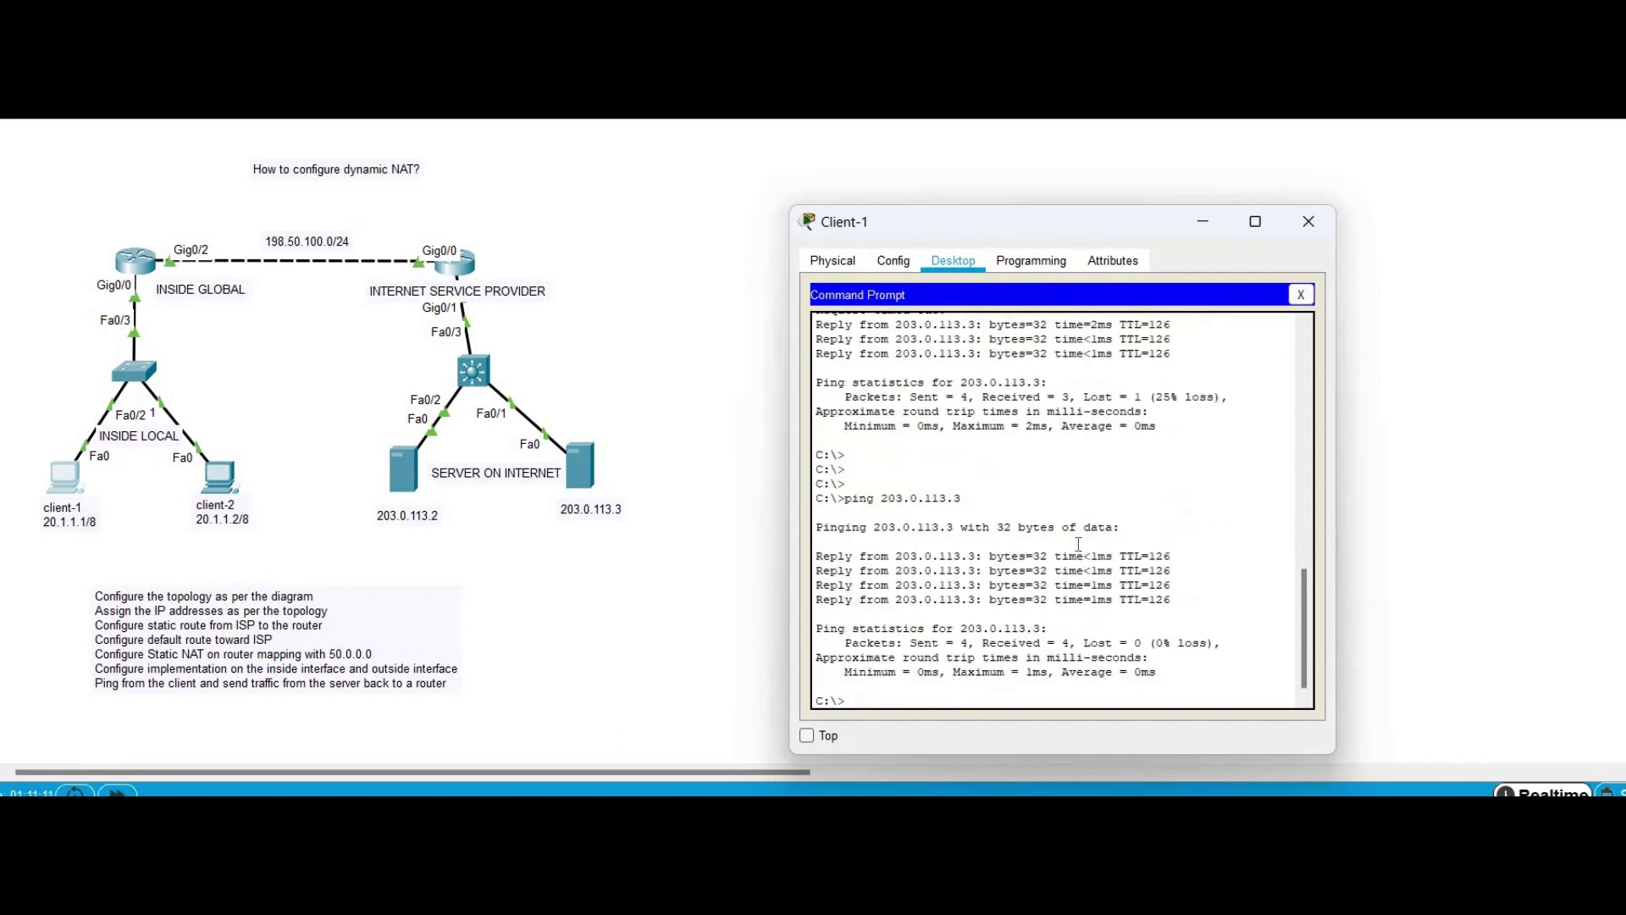
- Ping the first internet server, 203.0.113.2, from client-1
key(Up)
key(BackSpace)
text(203.0.113.2)
key(Return)
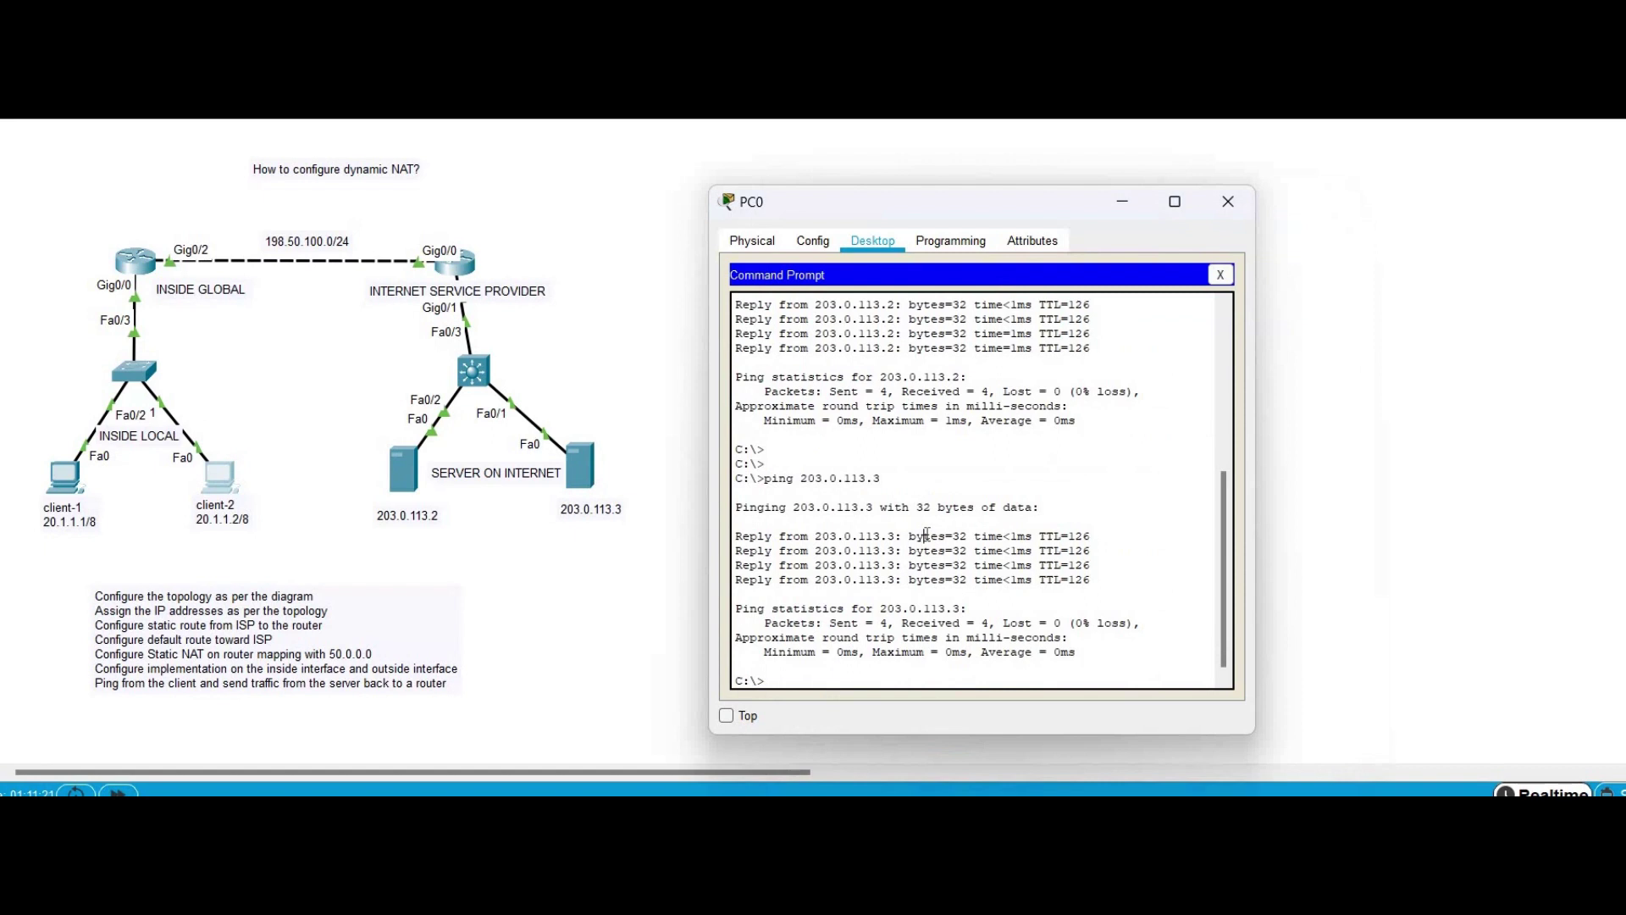
- Ping the first internet server, 203.0.113.2, from client-2's command prompt
key(Up)
key(BackSpace)
text(203.0.113.2)
key(Return)
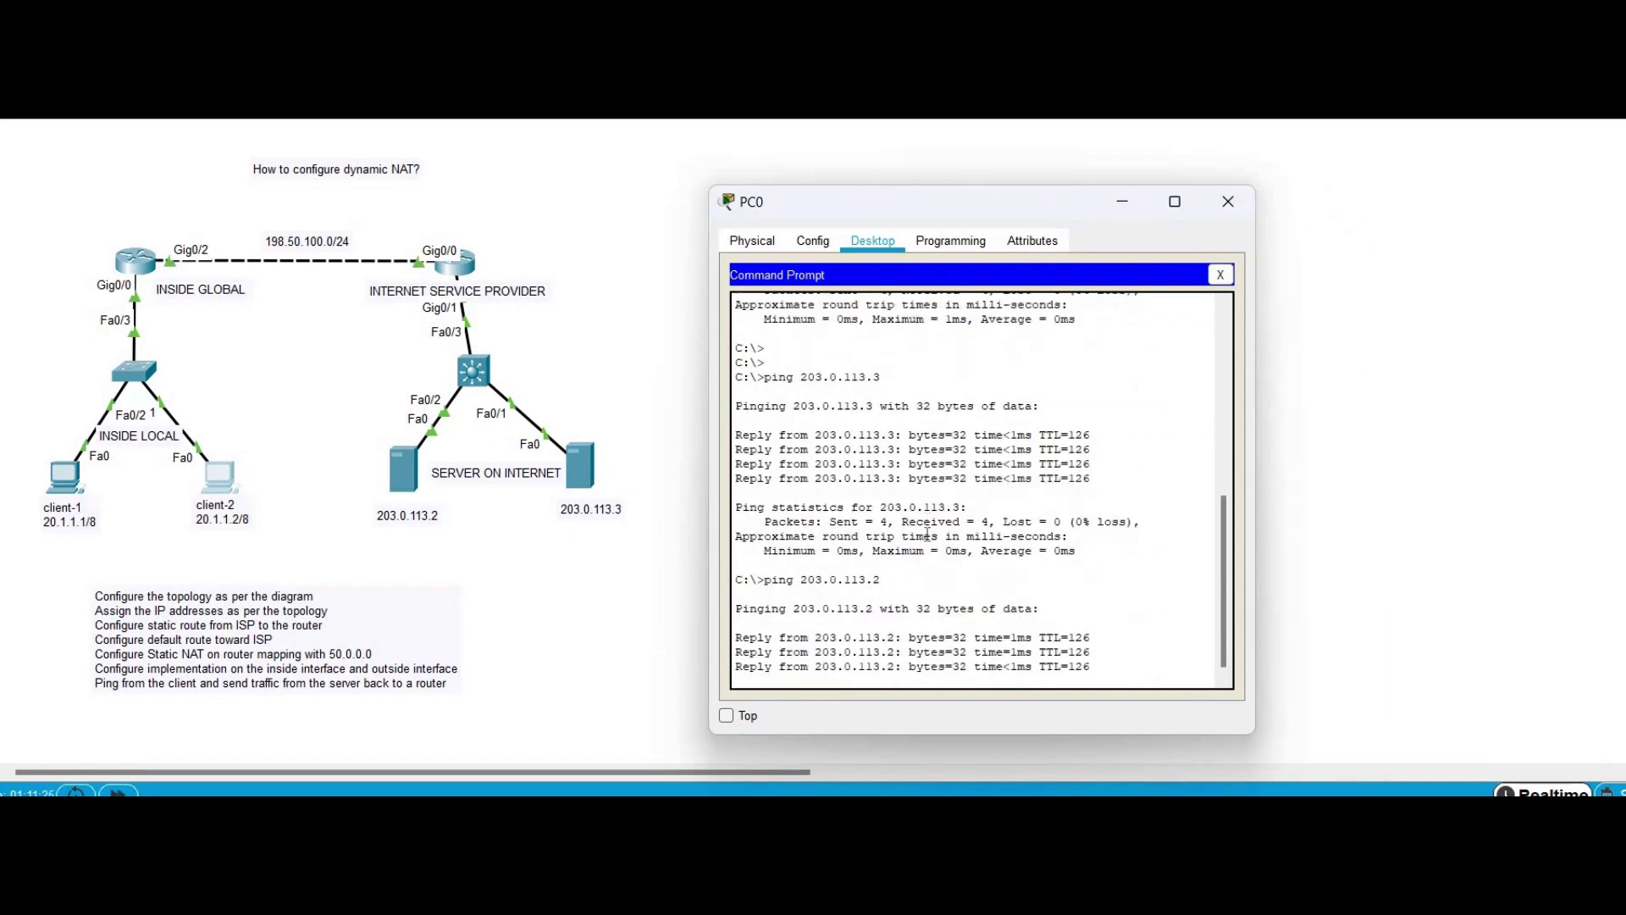
- Ping the second internet server, 203.0.113.3, from client-2
key(Up)
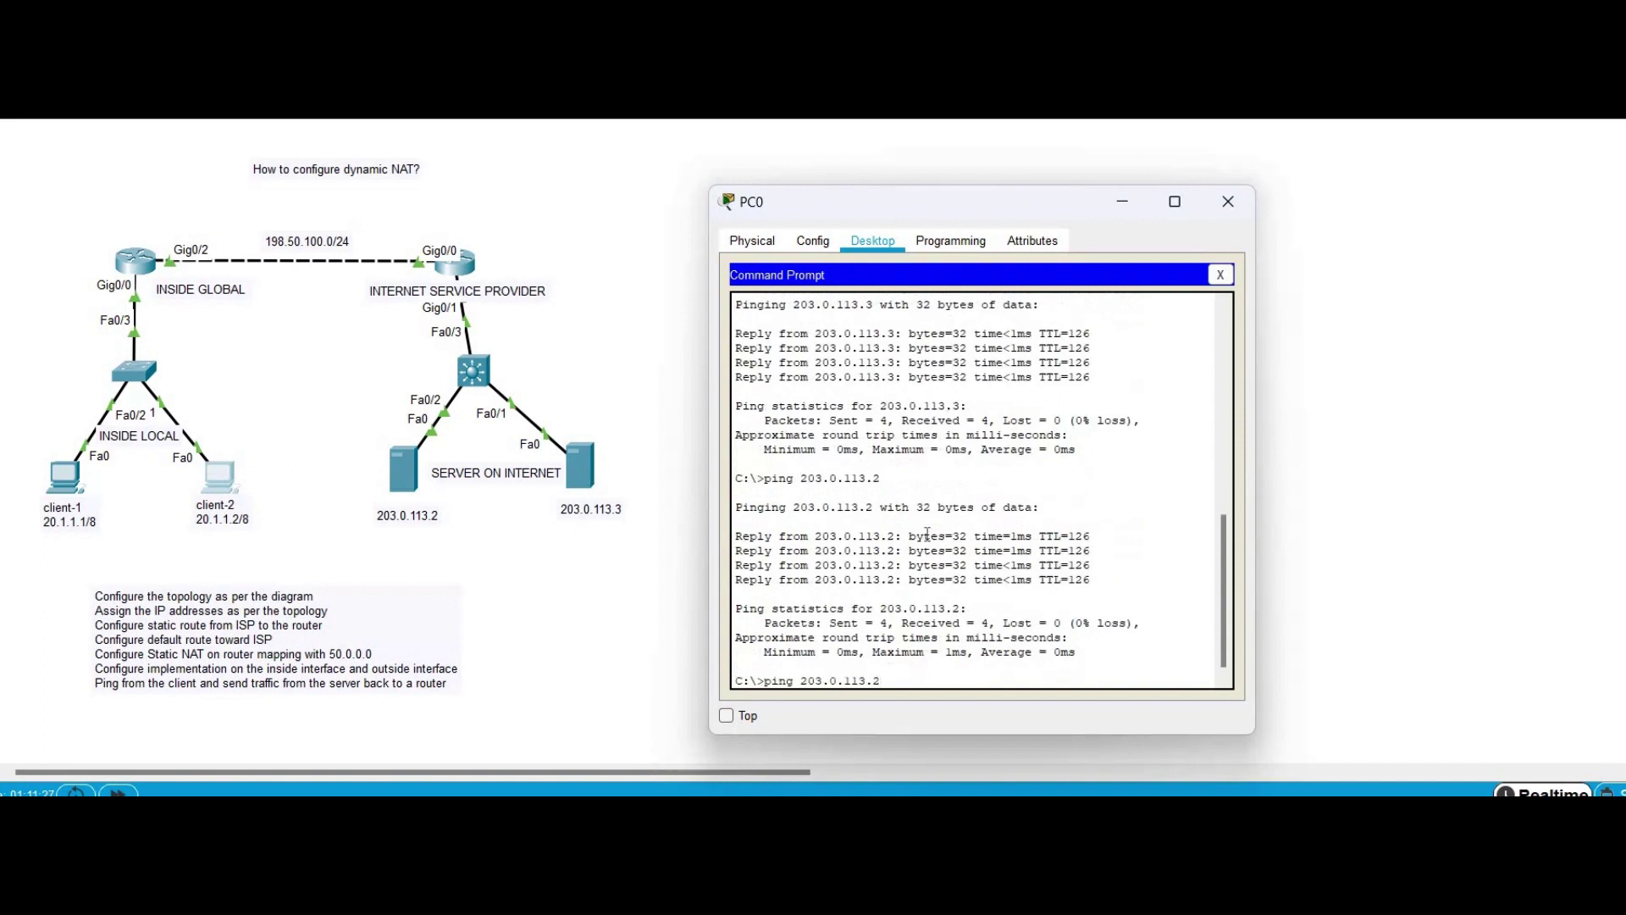
key(BackSpace)
text(3)
key(Return)
key(Return)
key(Return)
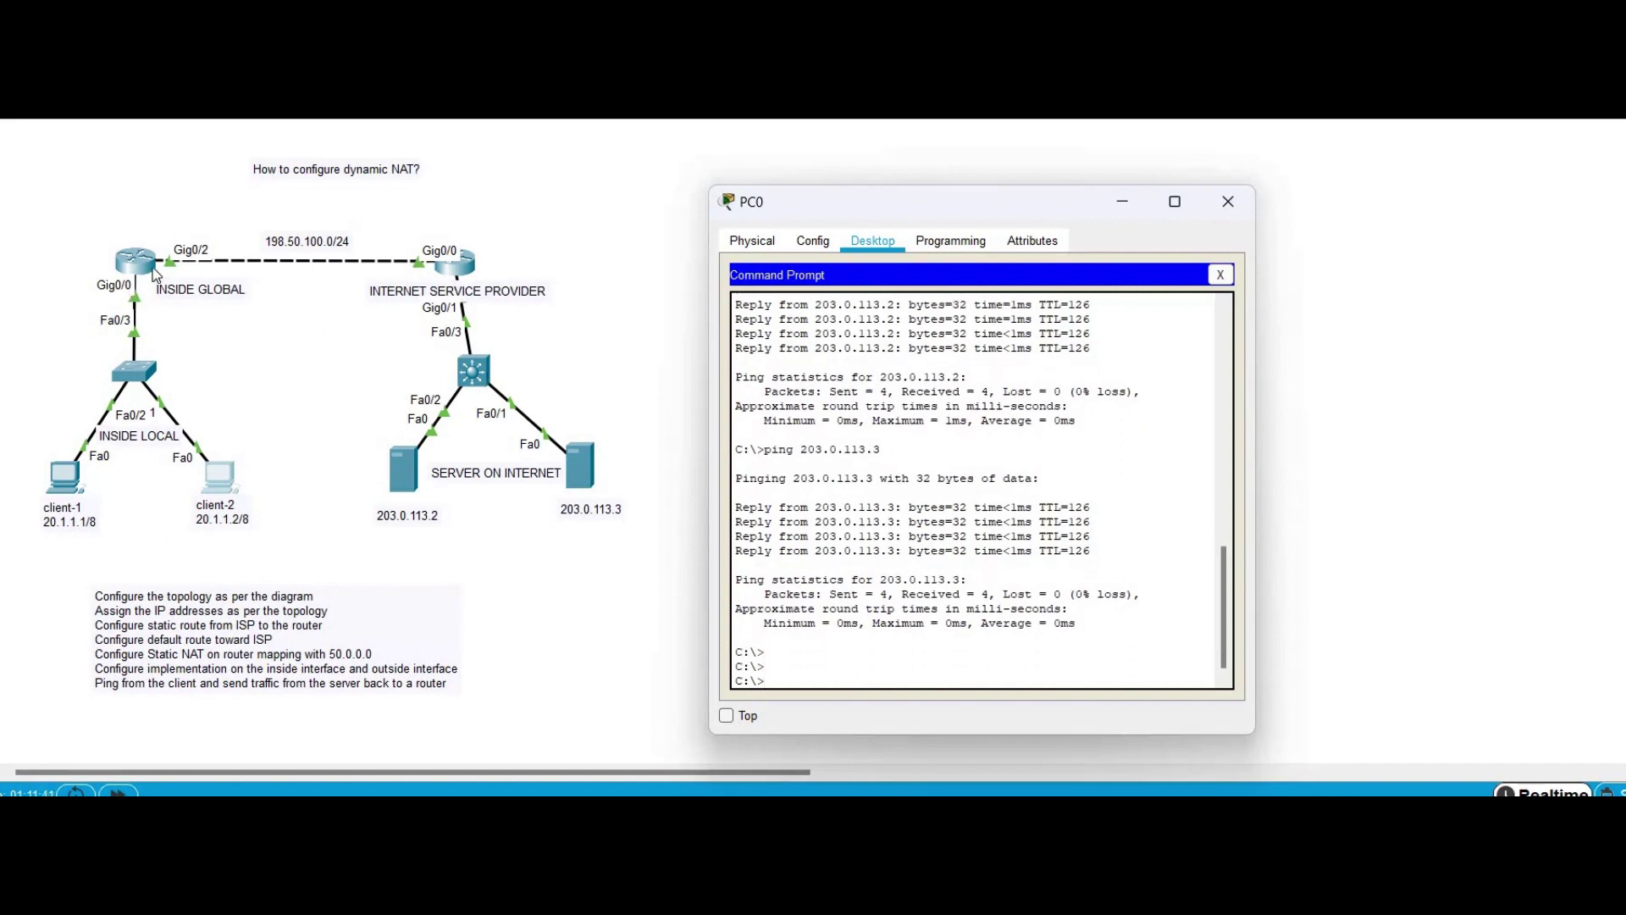
- Return to the INSIDE GLOBAL router's command line and end configuration mode to reach the privileged prompt
click(140, 262)
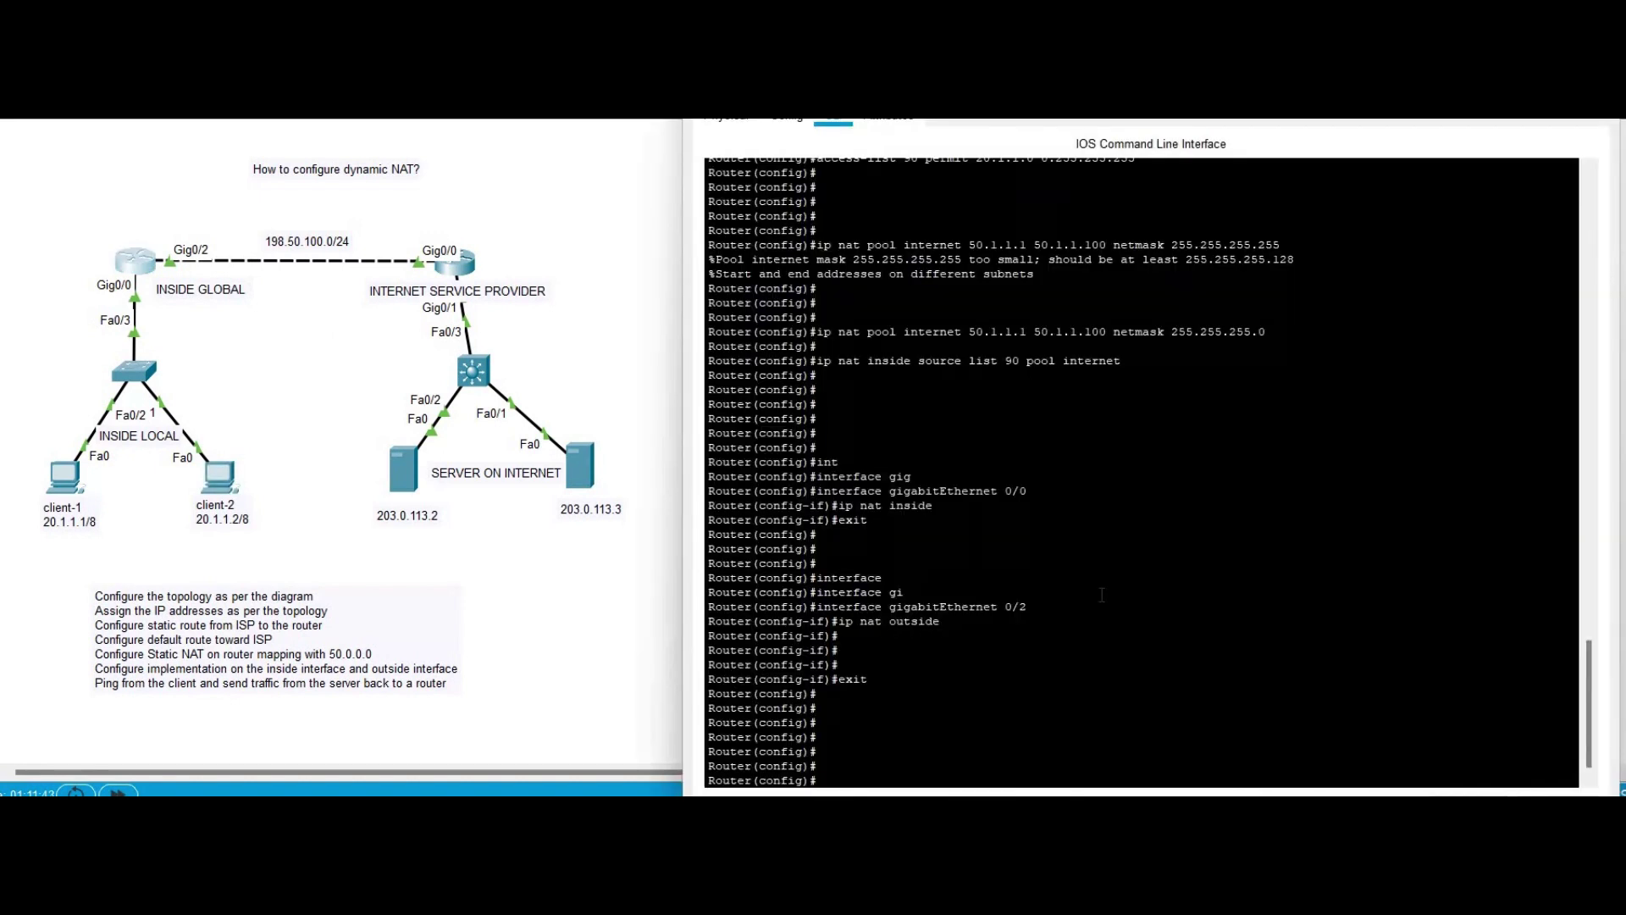
key(Return)
key(Return)
key(Return)
key(Return)
text(e)
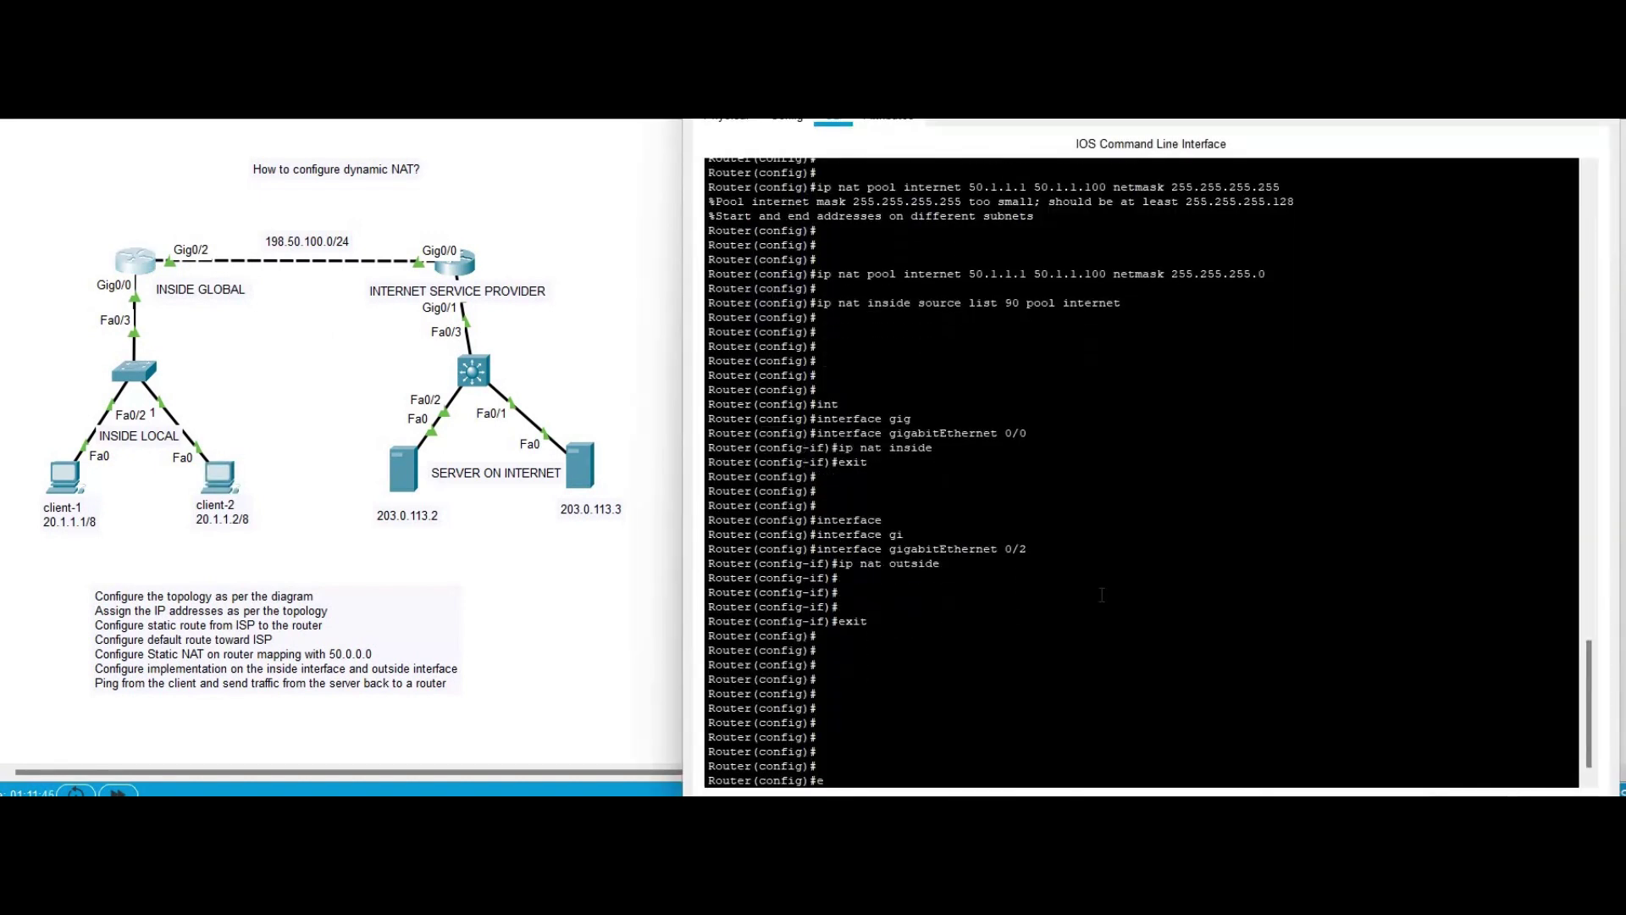
text(nd)
key(Return)
key(Return)
key(Return)
key(Return)
- Display the router's table with show ip nat translations and compare its entries with the previously entered NAT commands
text(s)
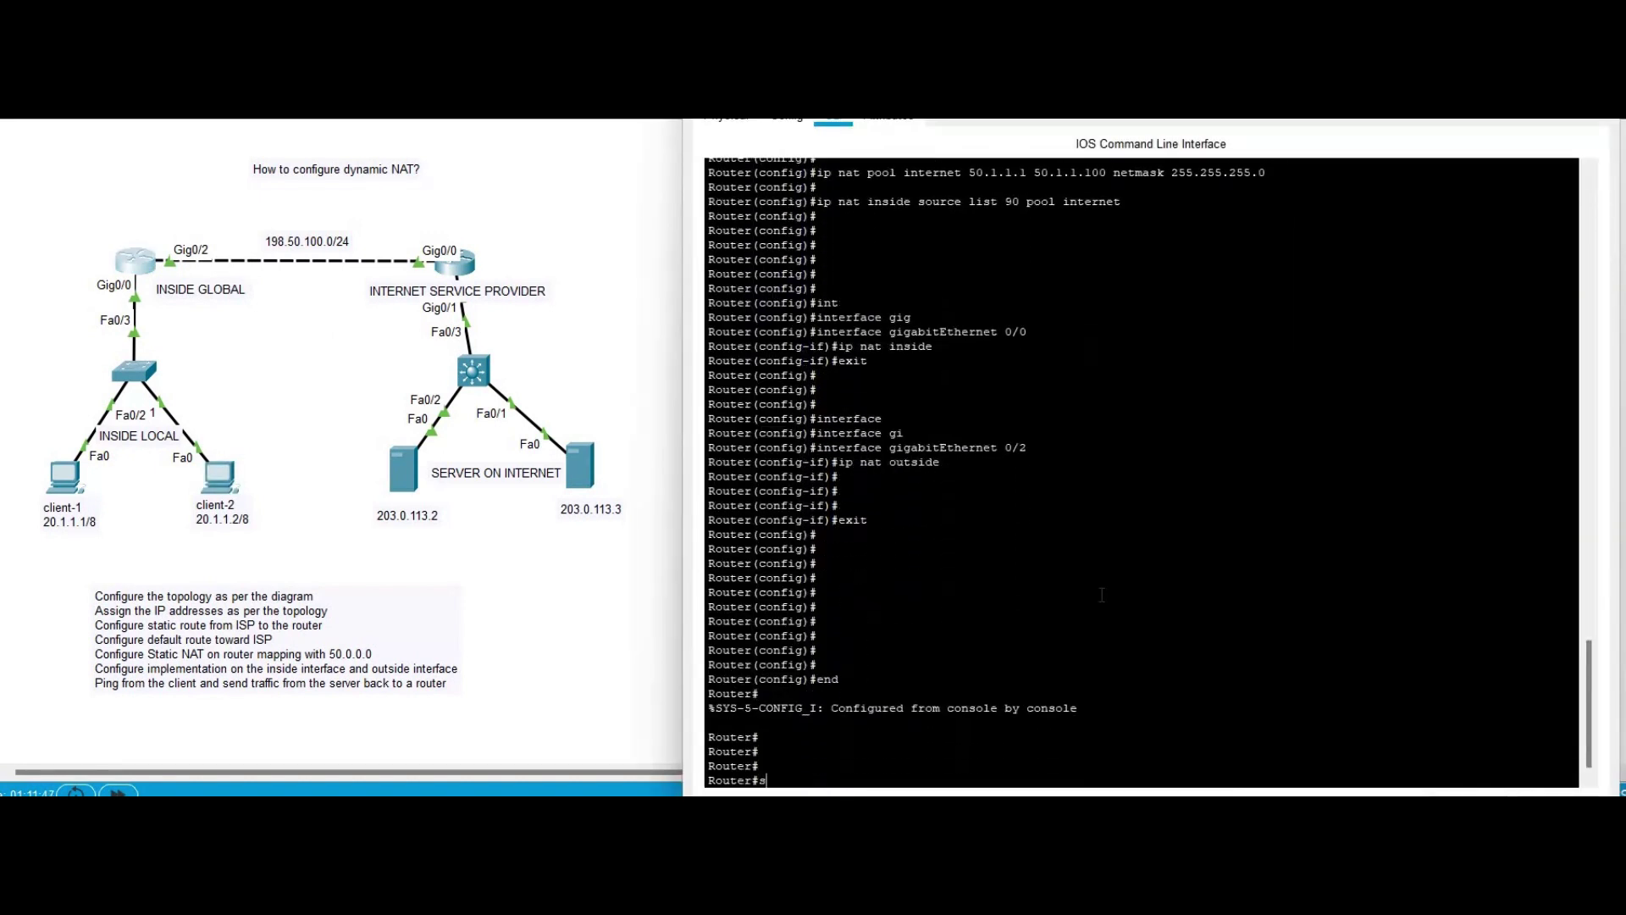
text(how ip nat tr)
key(Tab)
key(Return)
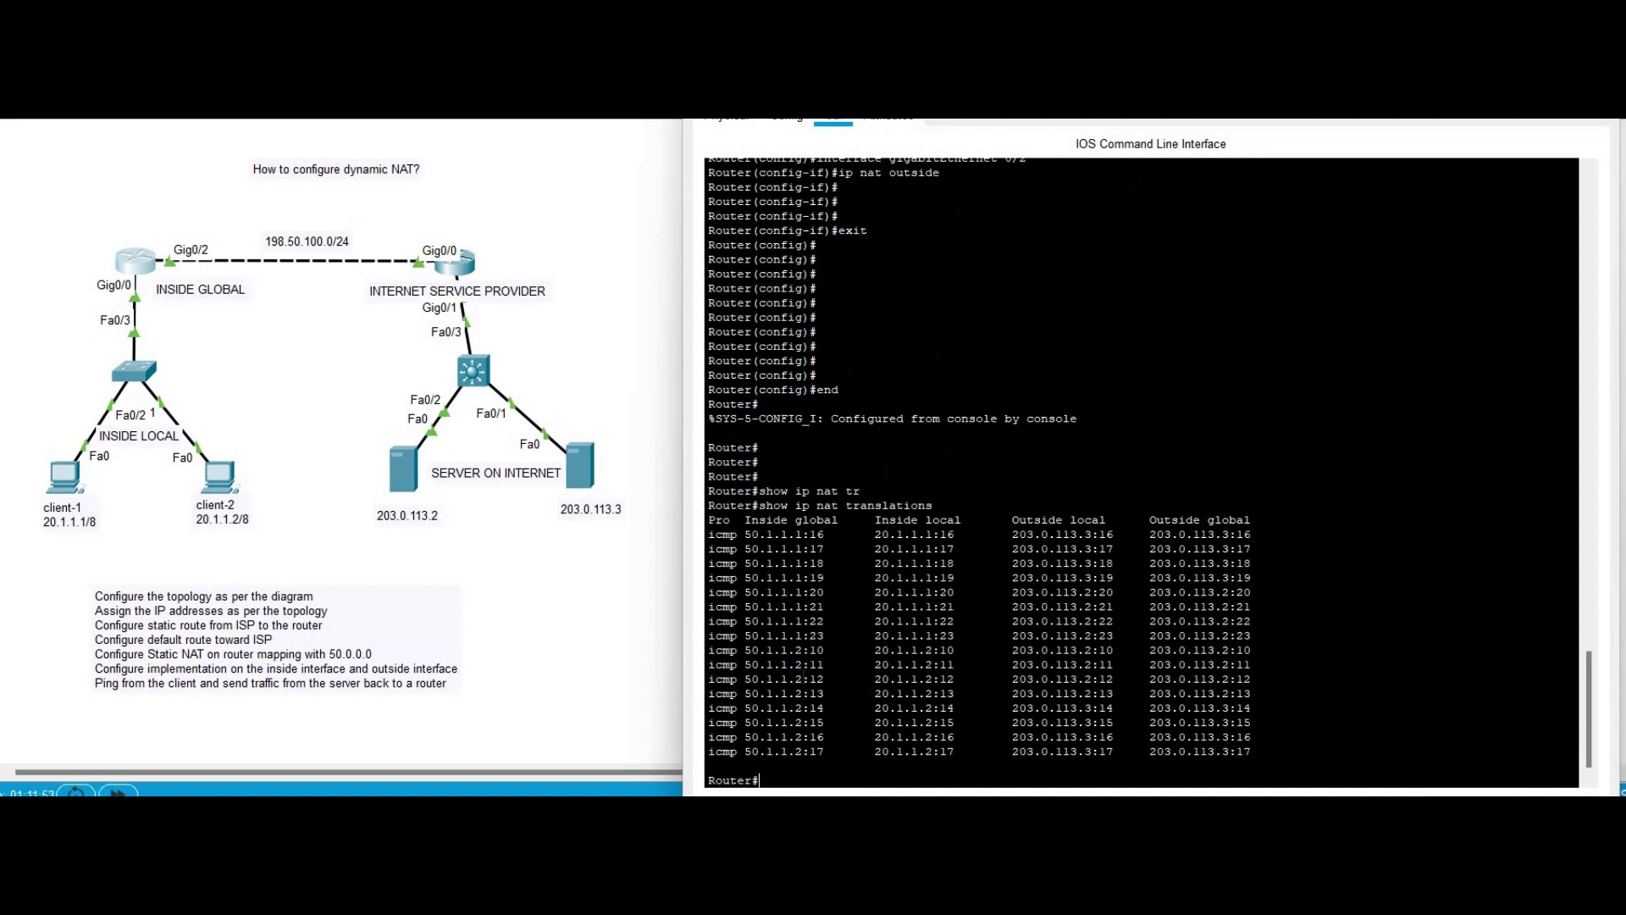
drag(1252, 751, 678, 525)
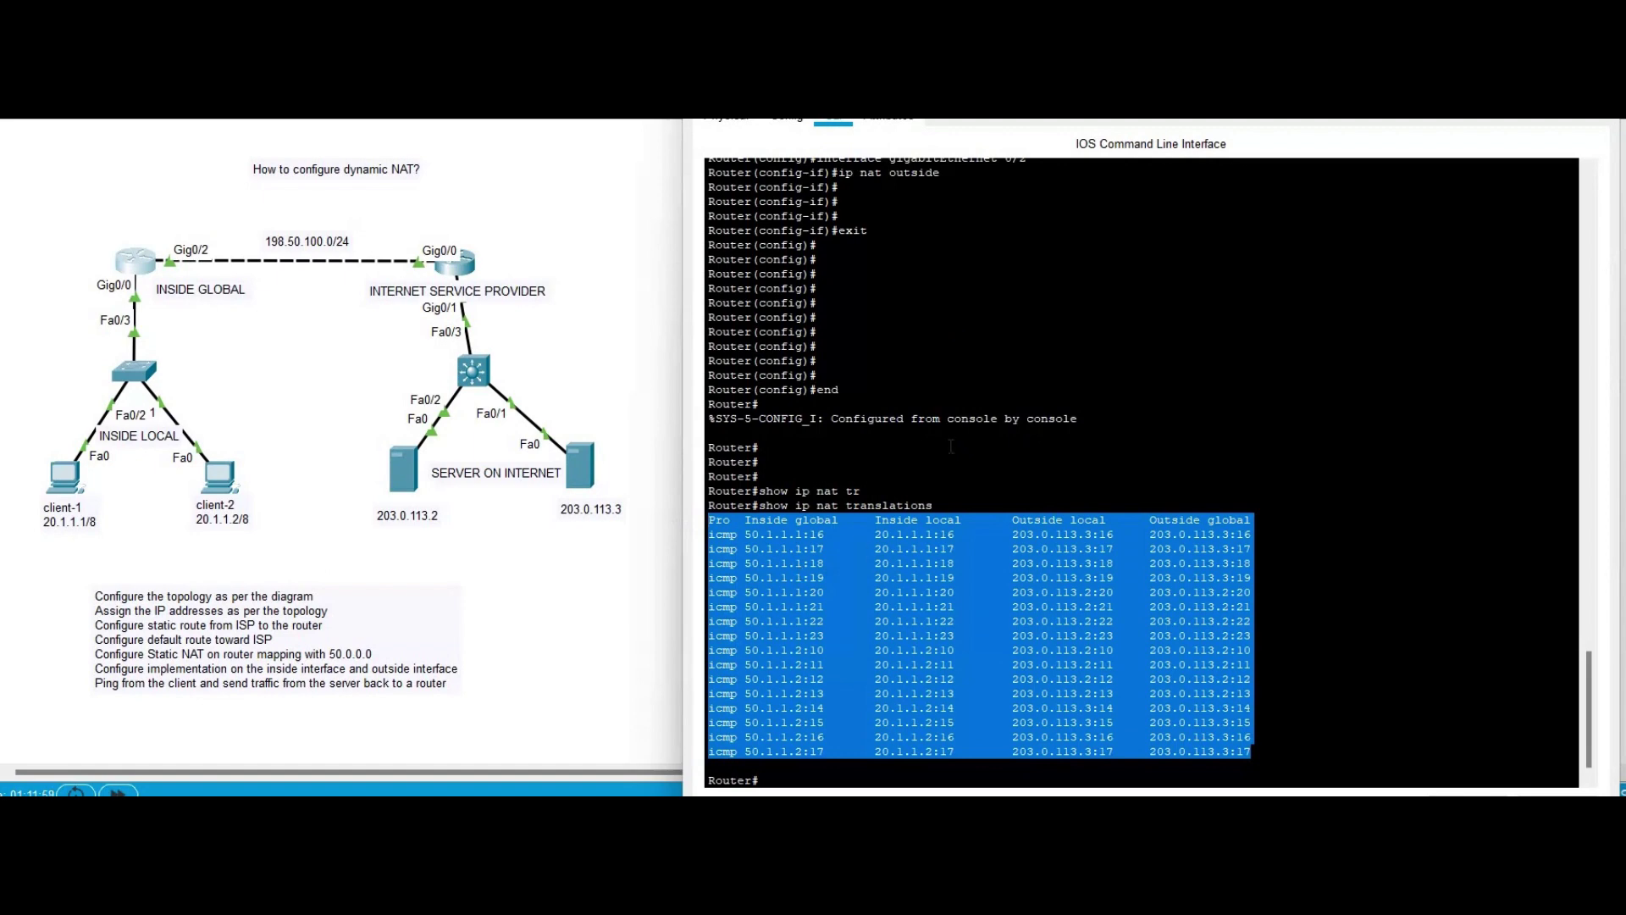
scroll(958, 411, up, 10)
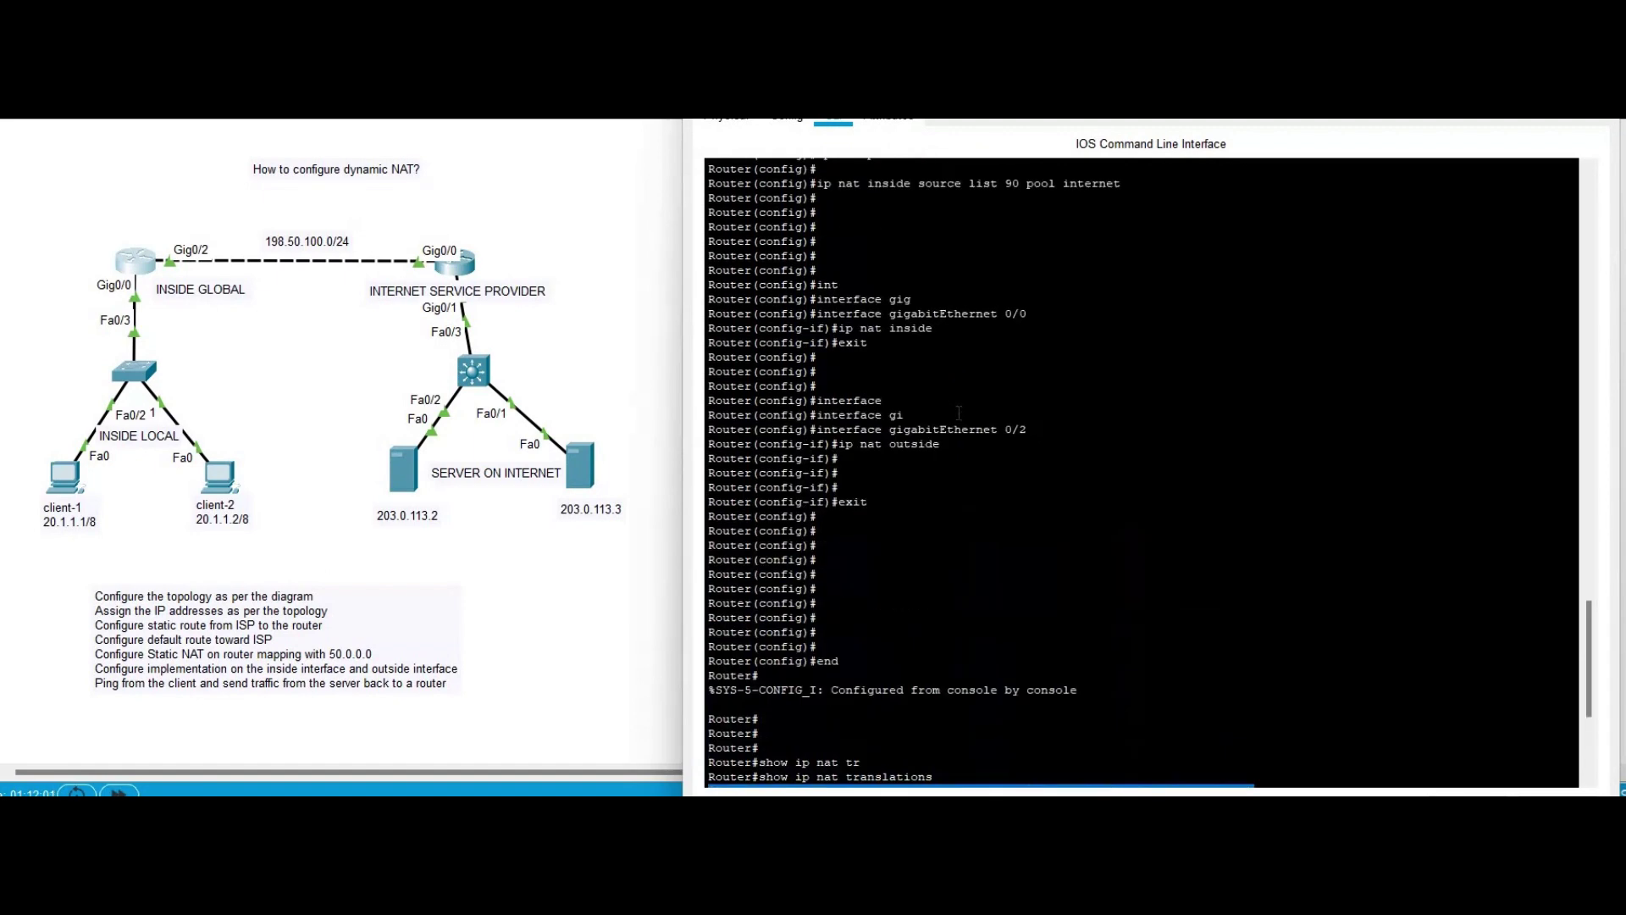
scroll(842, 423, up, 1)
drag(839, 425, 1265, 425)
scroll(1032, 518, down, 13)
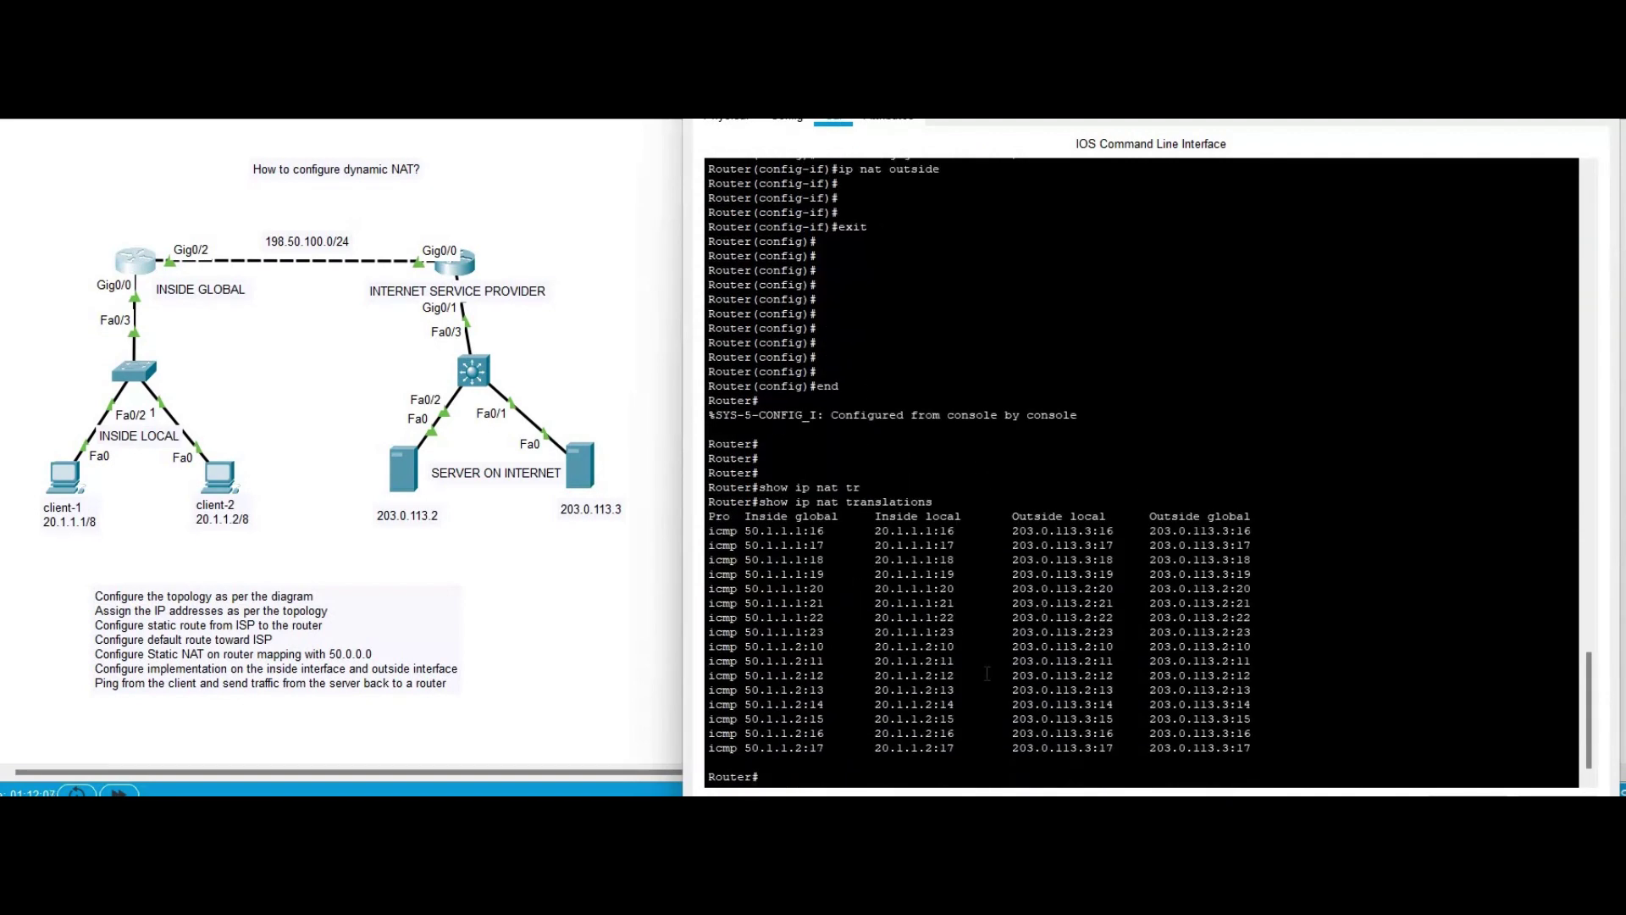
- Display the NAT counters with show ip nat statistics and examine the dynamic inside source mapping and pool allocation
key(Return)
key(Return)
key(Return)
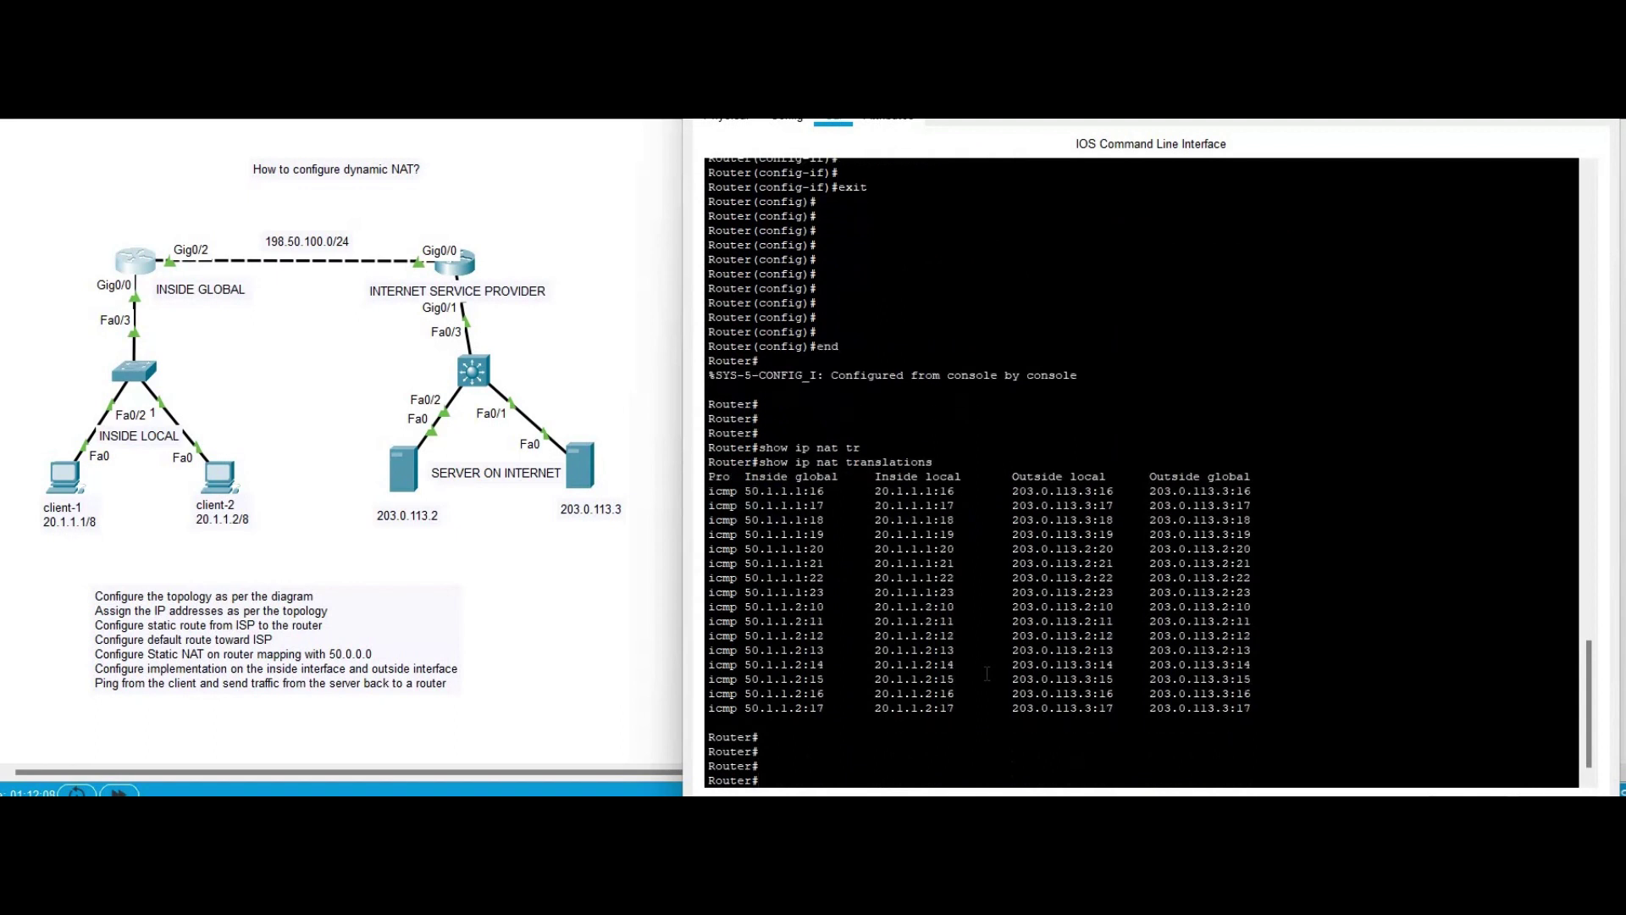
text(show ip nat st)
key(Tab)
key(Return)
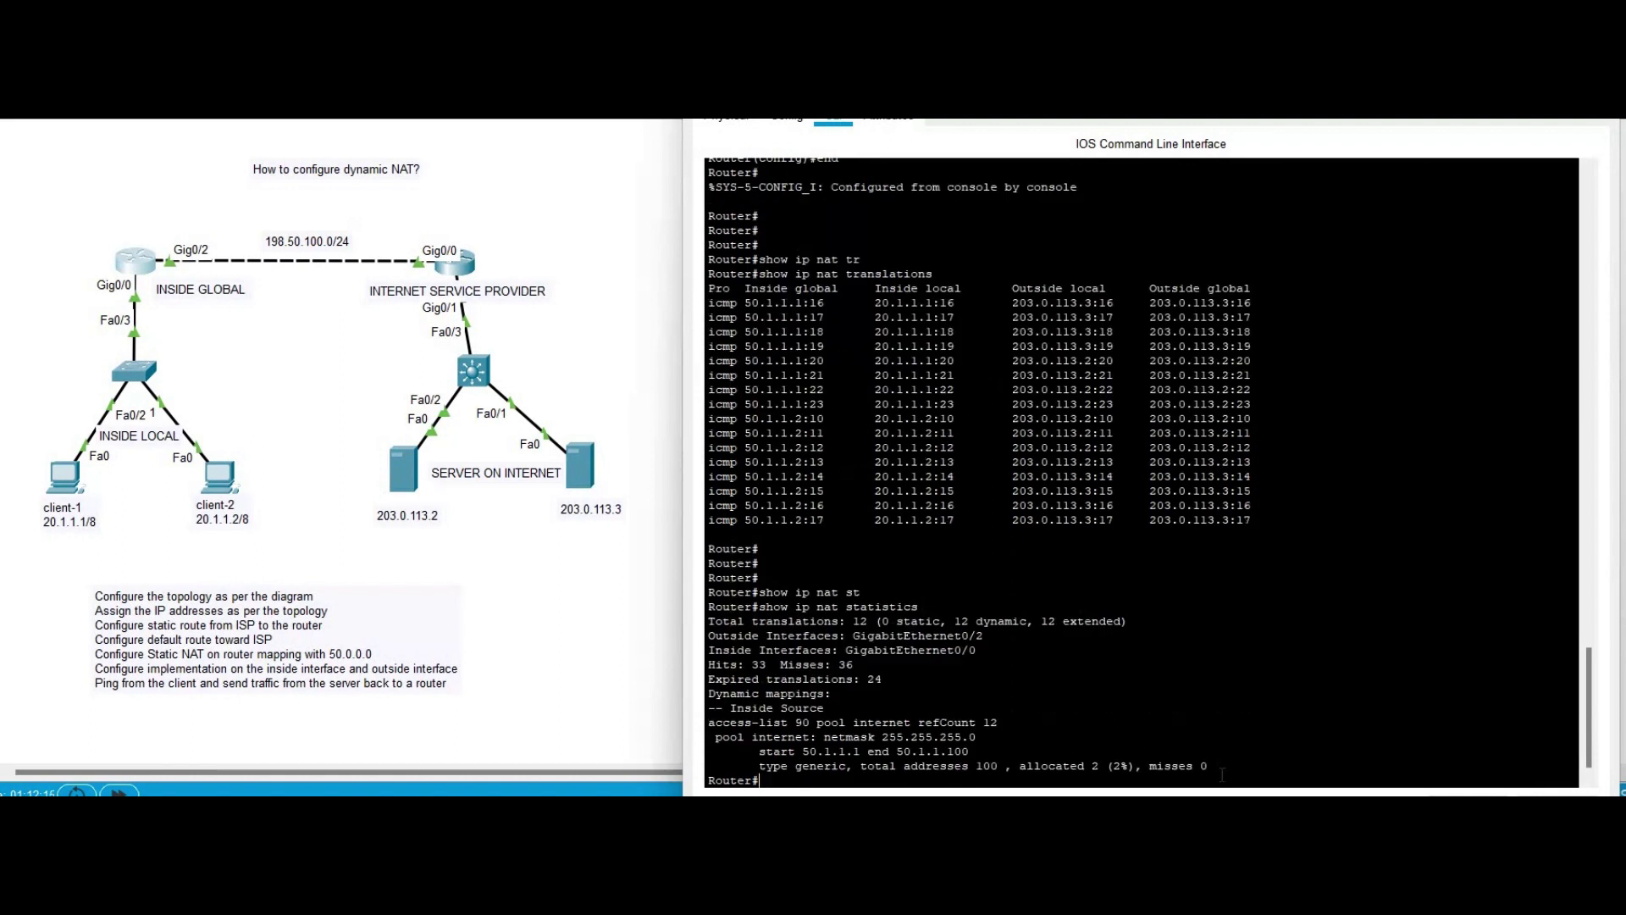
drag(760, 780, 1099, 766)
drag(1136, 766, 1208, 765)
drag(730, 707, 1209, 766)
click(1112, 707)
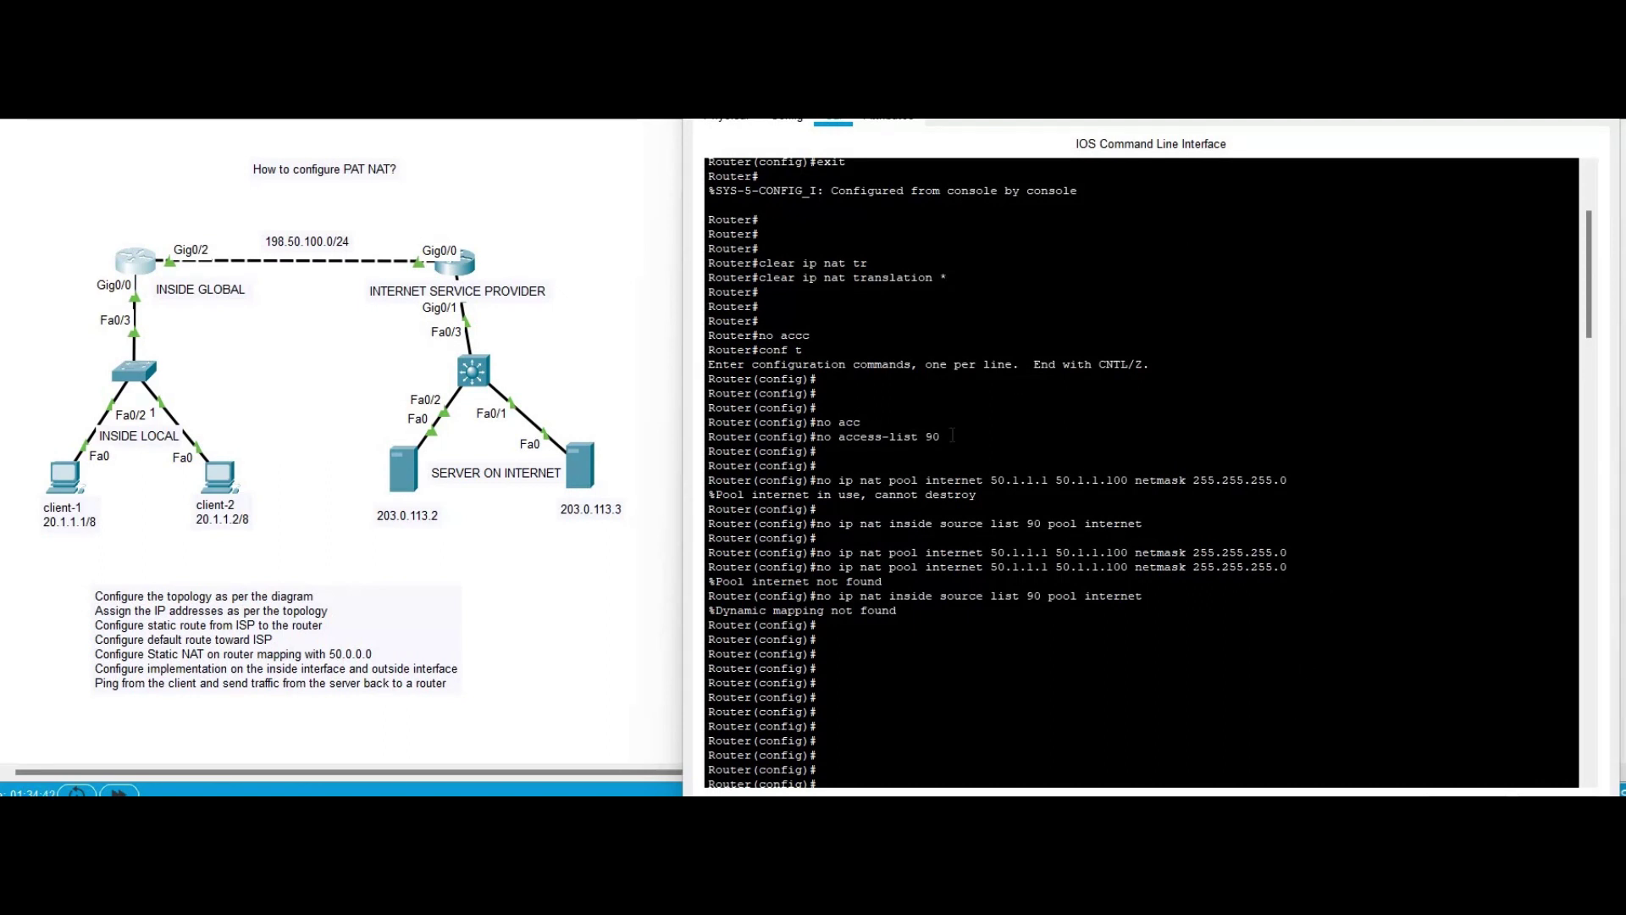
- Review the console commands that remove access list 90, the internet NAT pool and the inside source mapping
drag(940, 437, 809, 437)
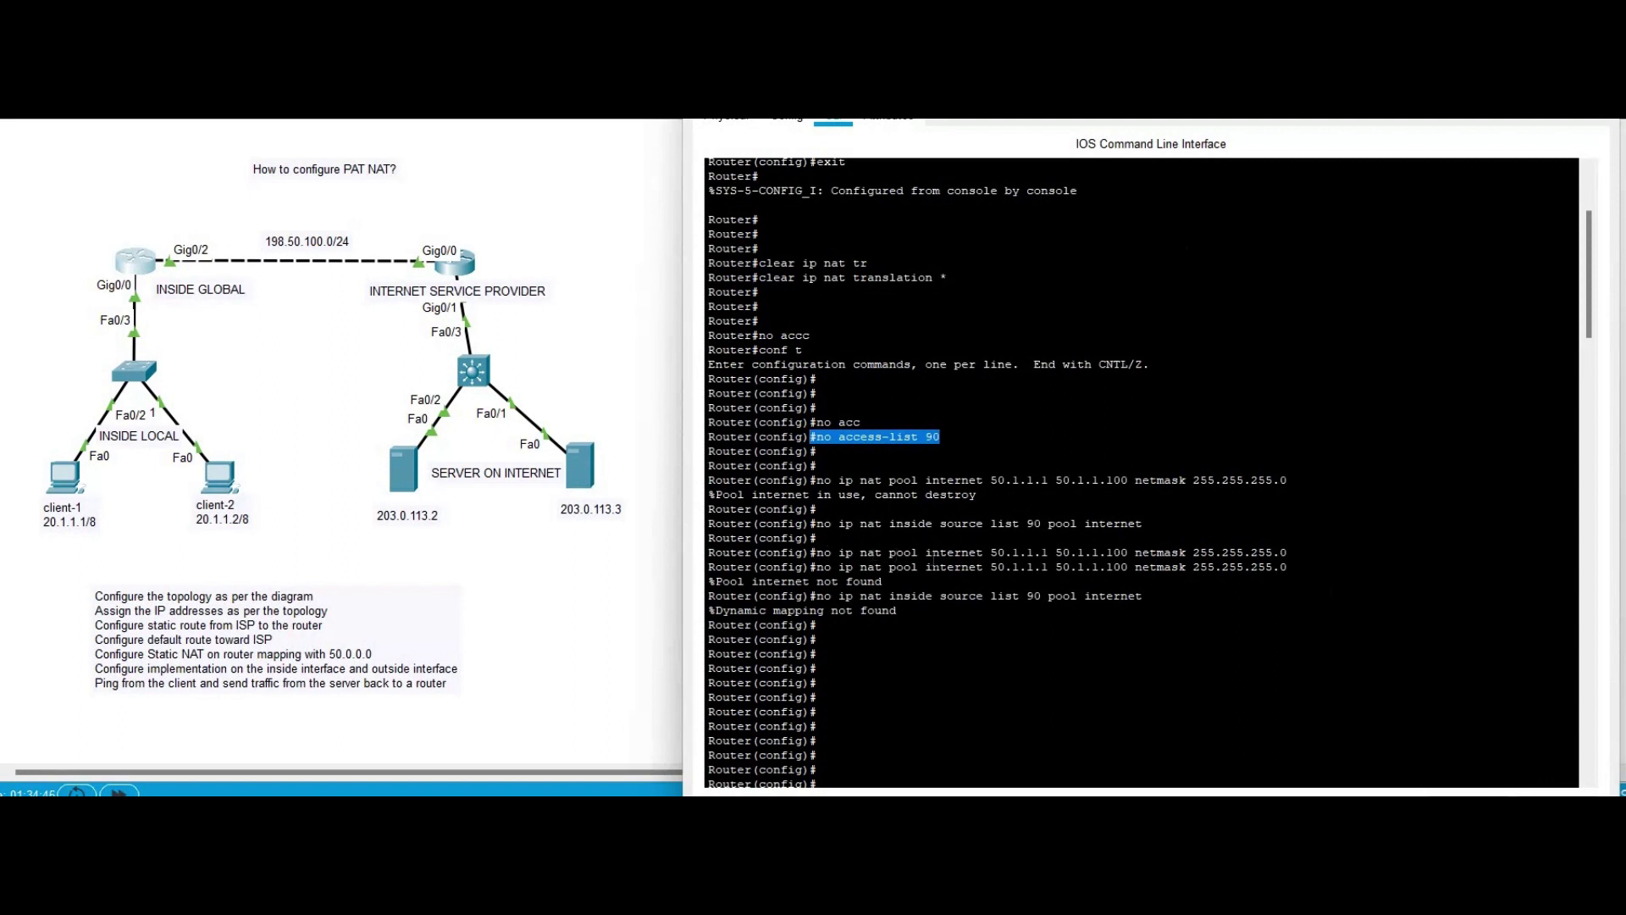
drag(816, 552, 1289, 567)
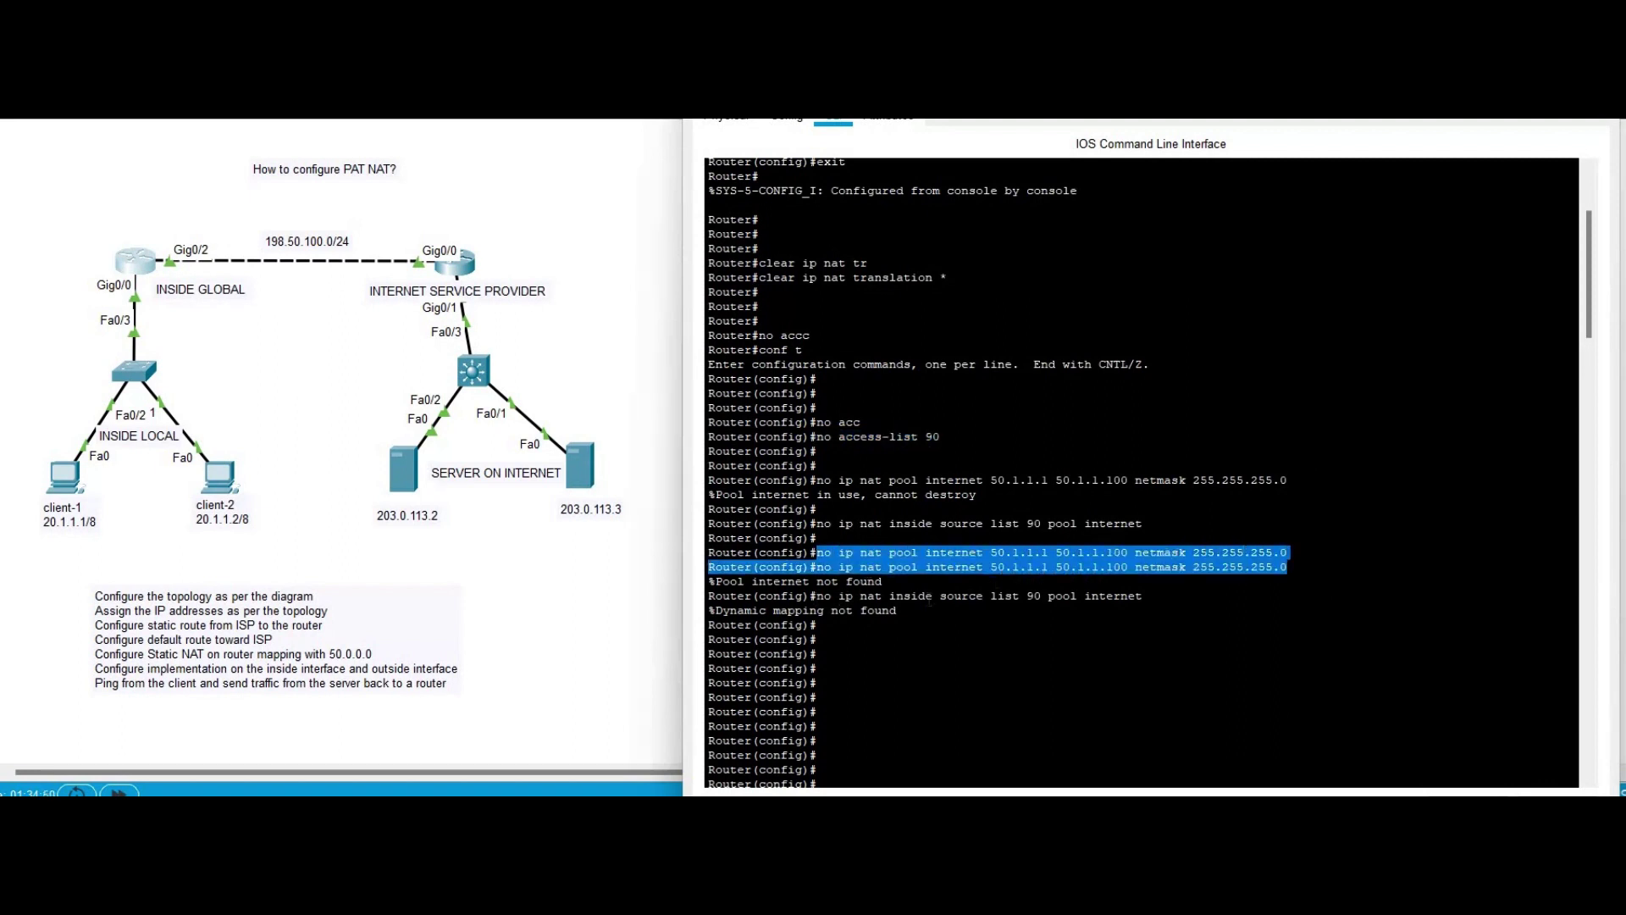
drag(815, 596, 1143, 596)
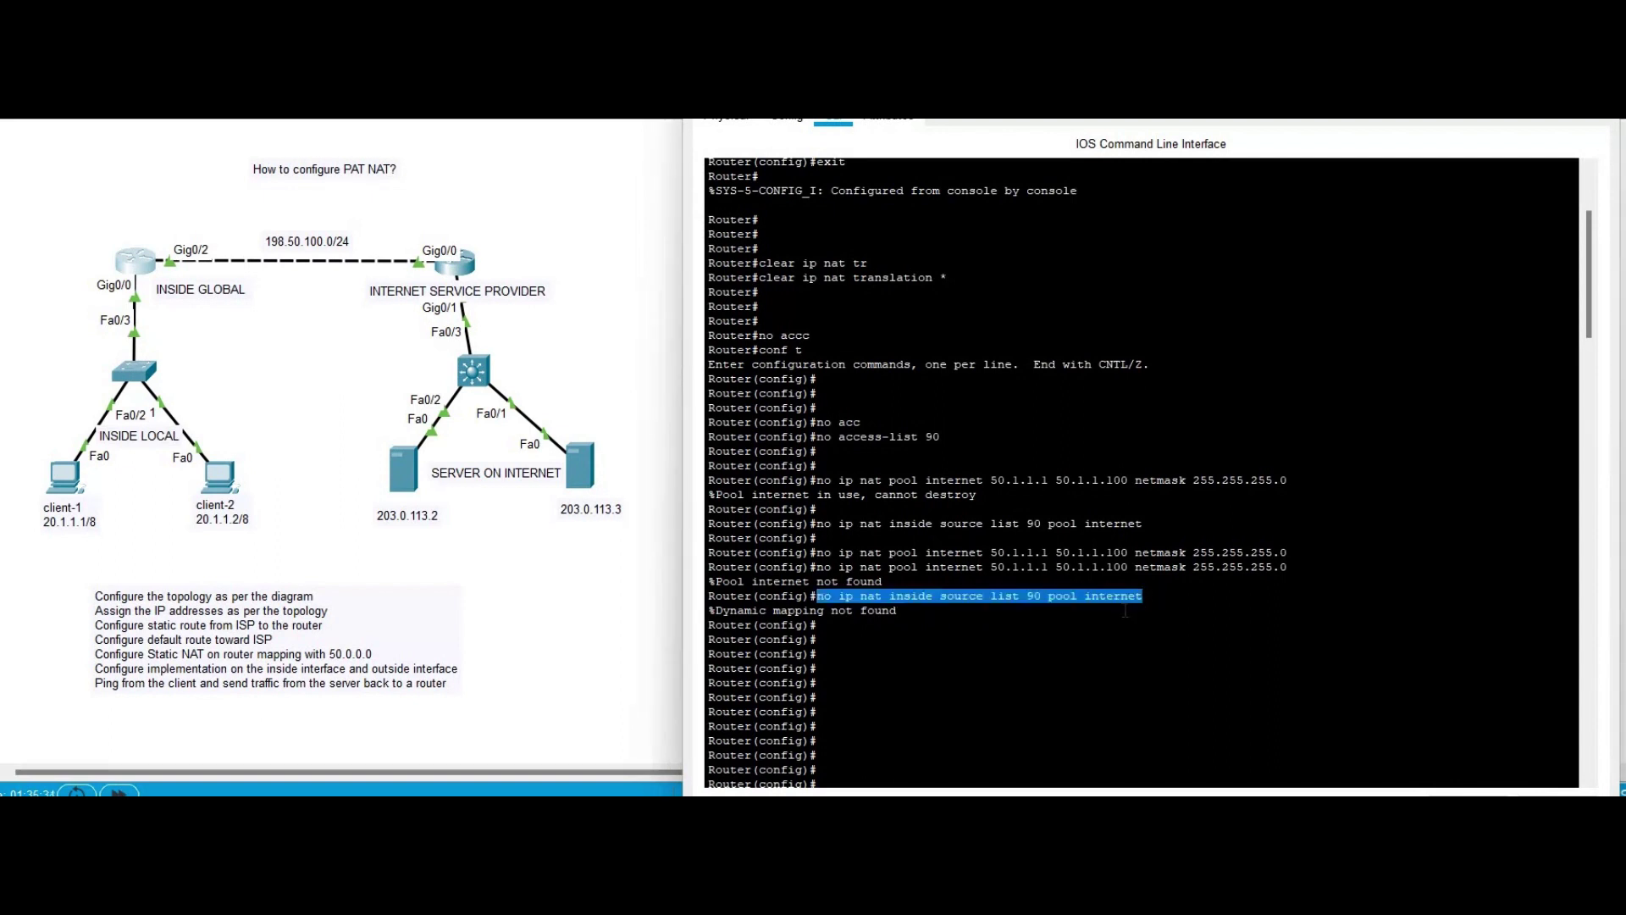
click(1124, 612)
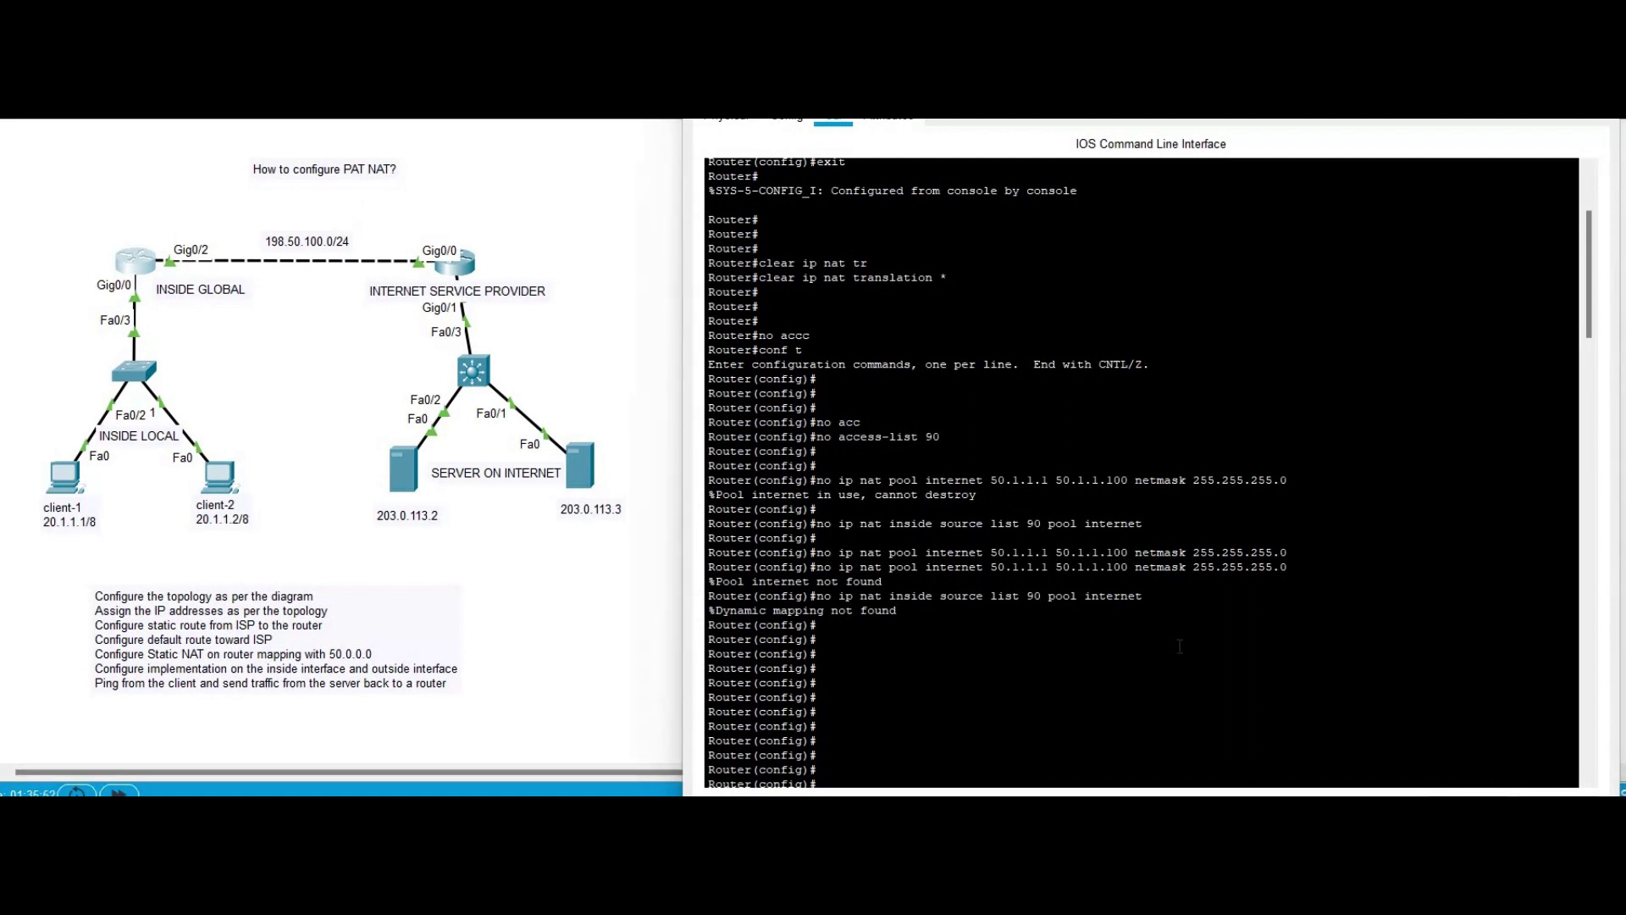
- Clear the earlier commands from view by filling the router console with empty configuration prompts
key(Return)
key(Return)
key(Return)
key(Return)
key(Return)
key(Return)
key(Return)
key(Return)
key(Return)
key(Return)
key(Return)
key(Return)
key(Return)
key(Return)
key(Return)
key(Return)
key(Return)
key(Return)
key(Return)
key(Return)
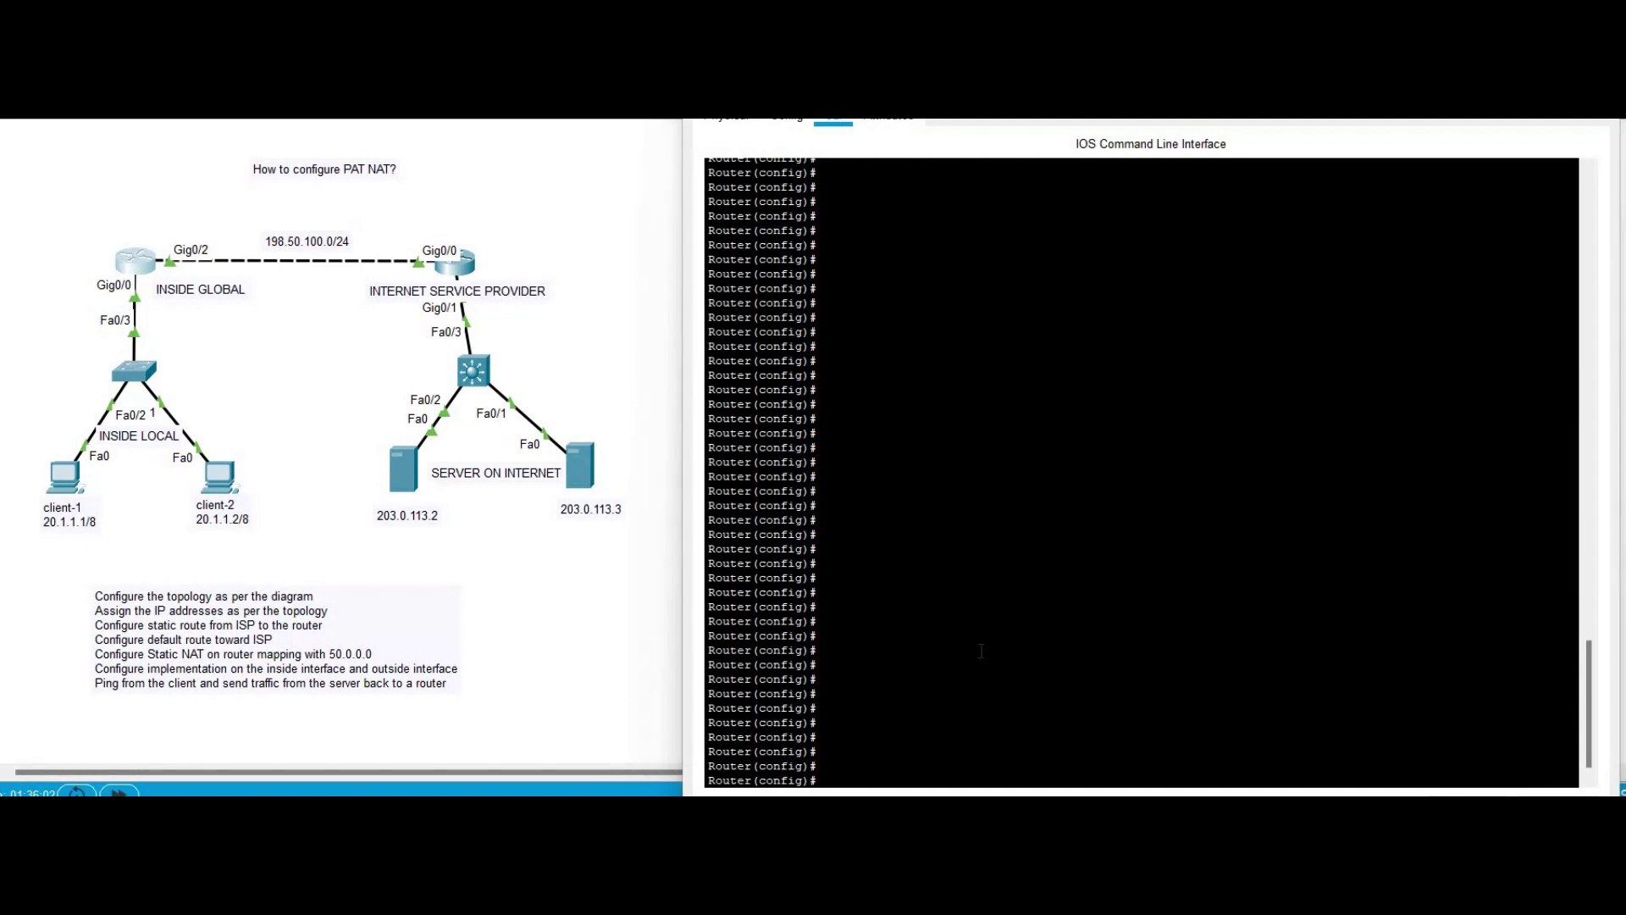
- Create access list 90 permitting network 20.0.0.0 with wildcard mask 0.255.255.255
click(956, 662)
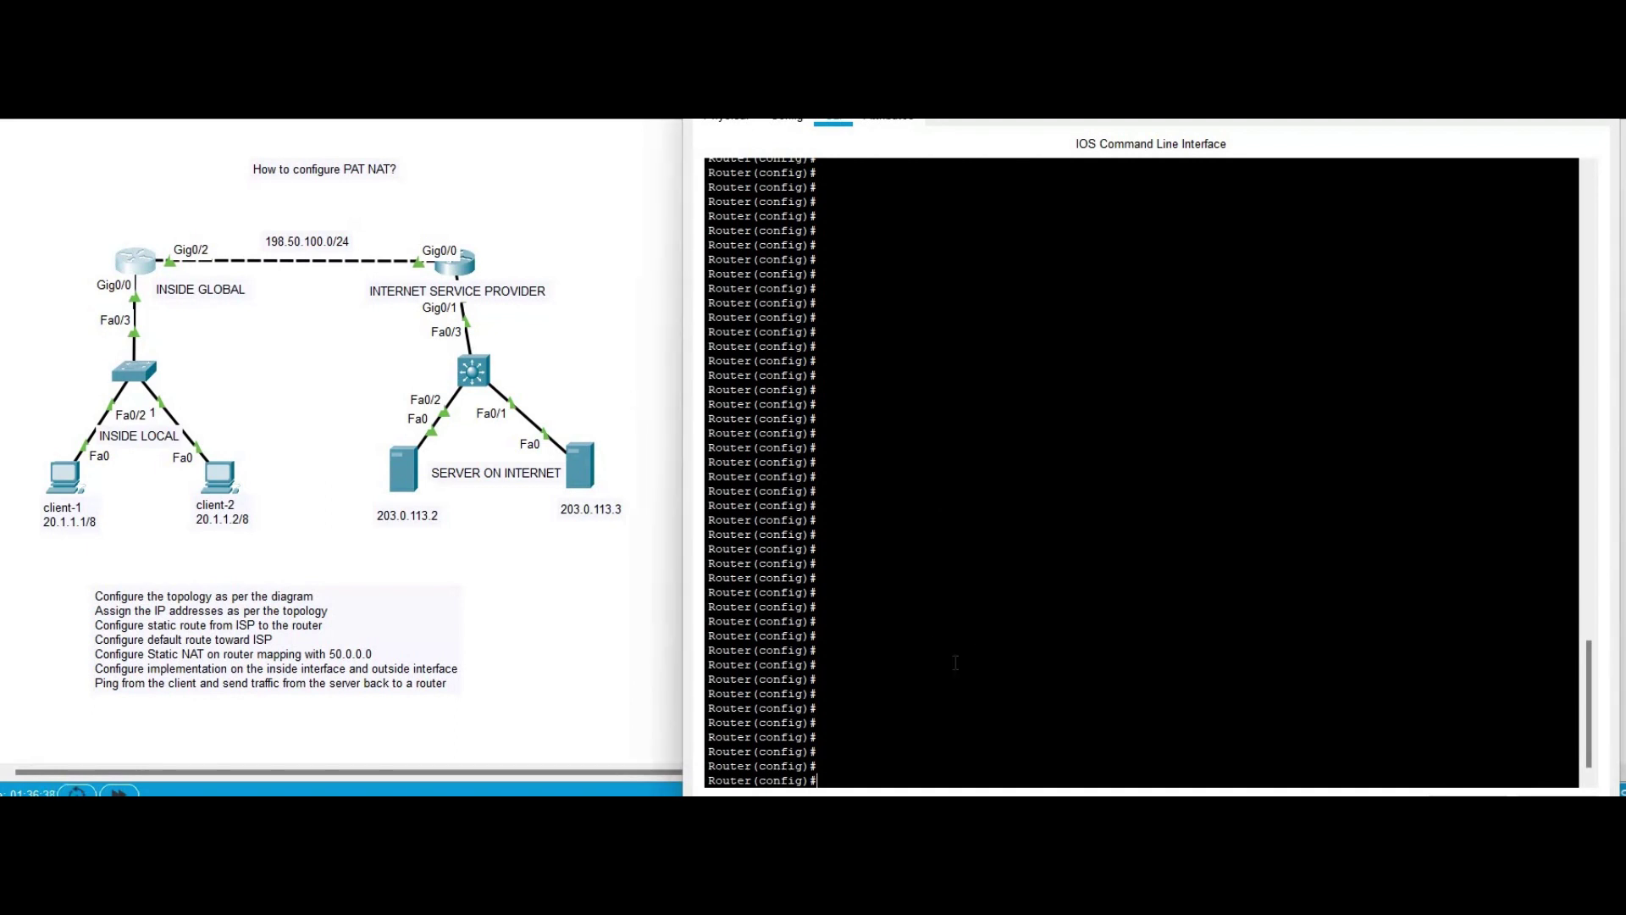
text(acc)
key(Tab)
text(90 permit 20.0.0.0)
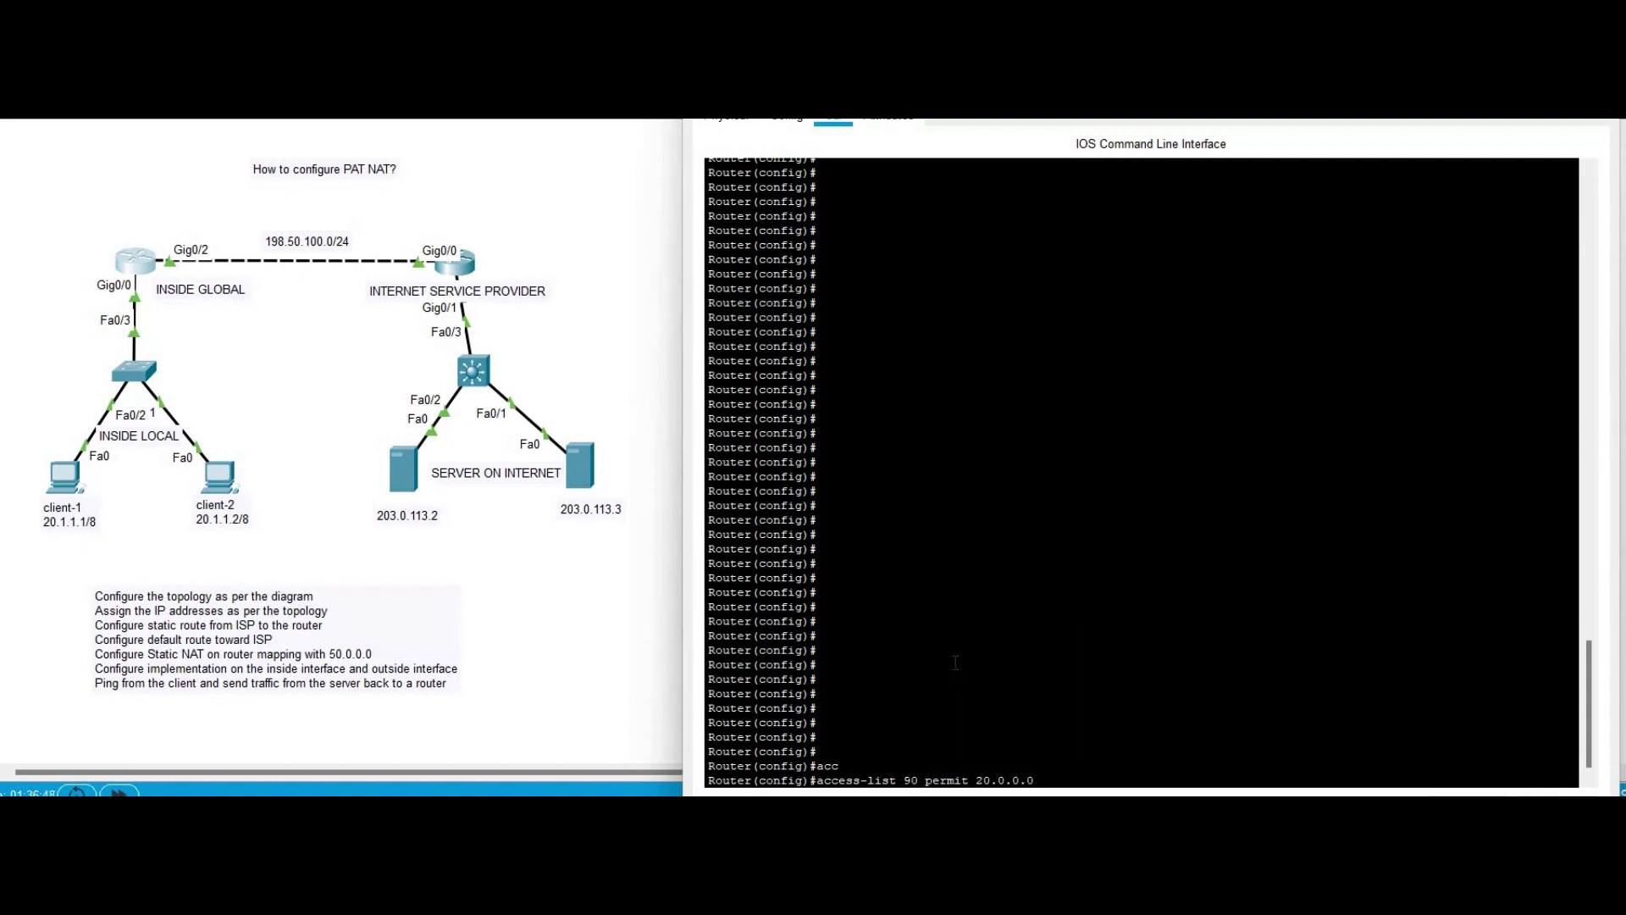
text( 0.255.255.5)
key(BackSpace)
text(255)
key(Return)
key(Return)
key(Return)
key(Return)
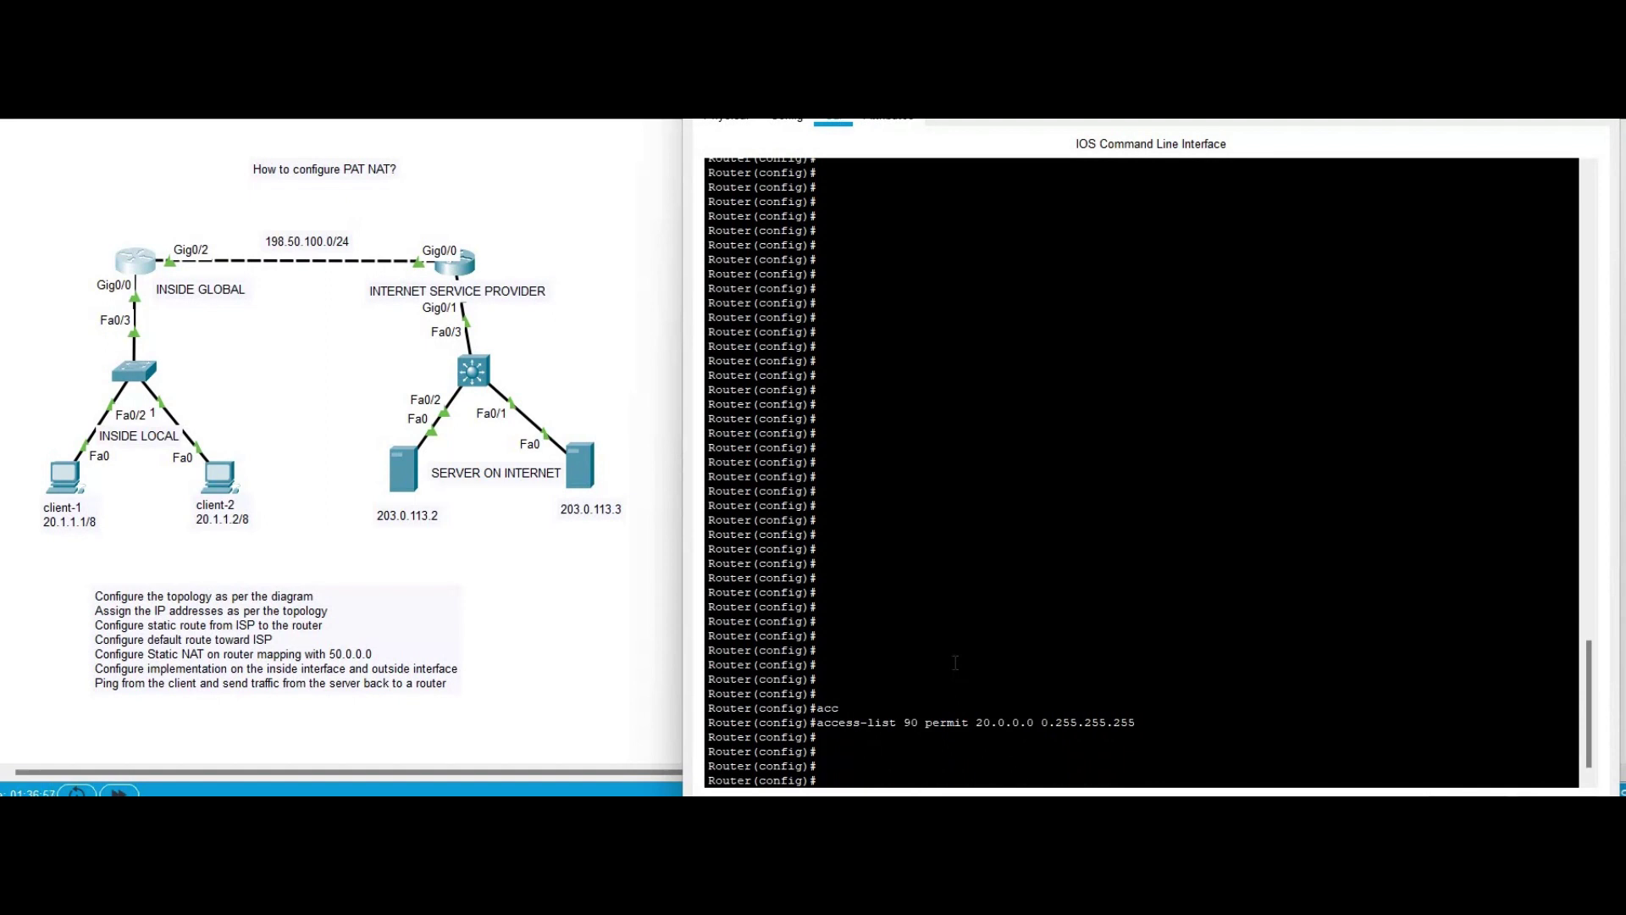
- Define the single-address NAT pool internet from 50.1.1.1 to 50.1.1.1 with netmask 255.255.255.255
text(ip nat pool intern)
text(50.1.1.1 50.1.1.1 net)
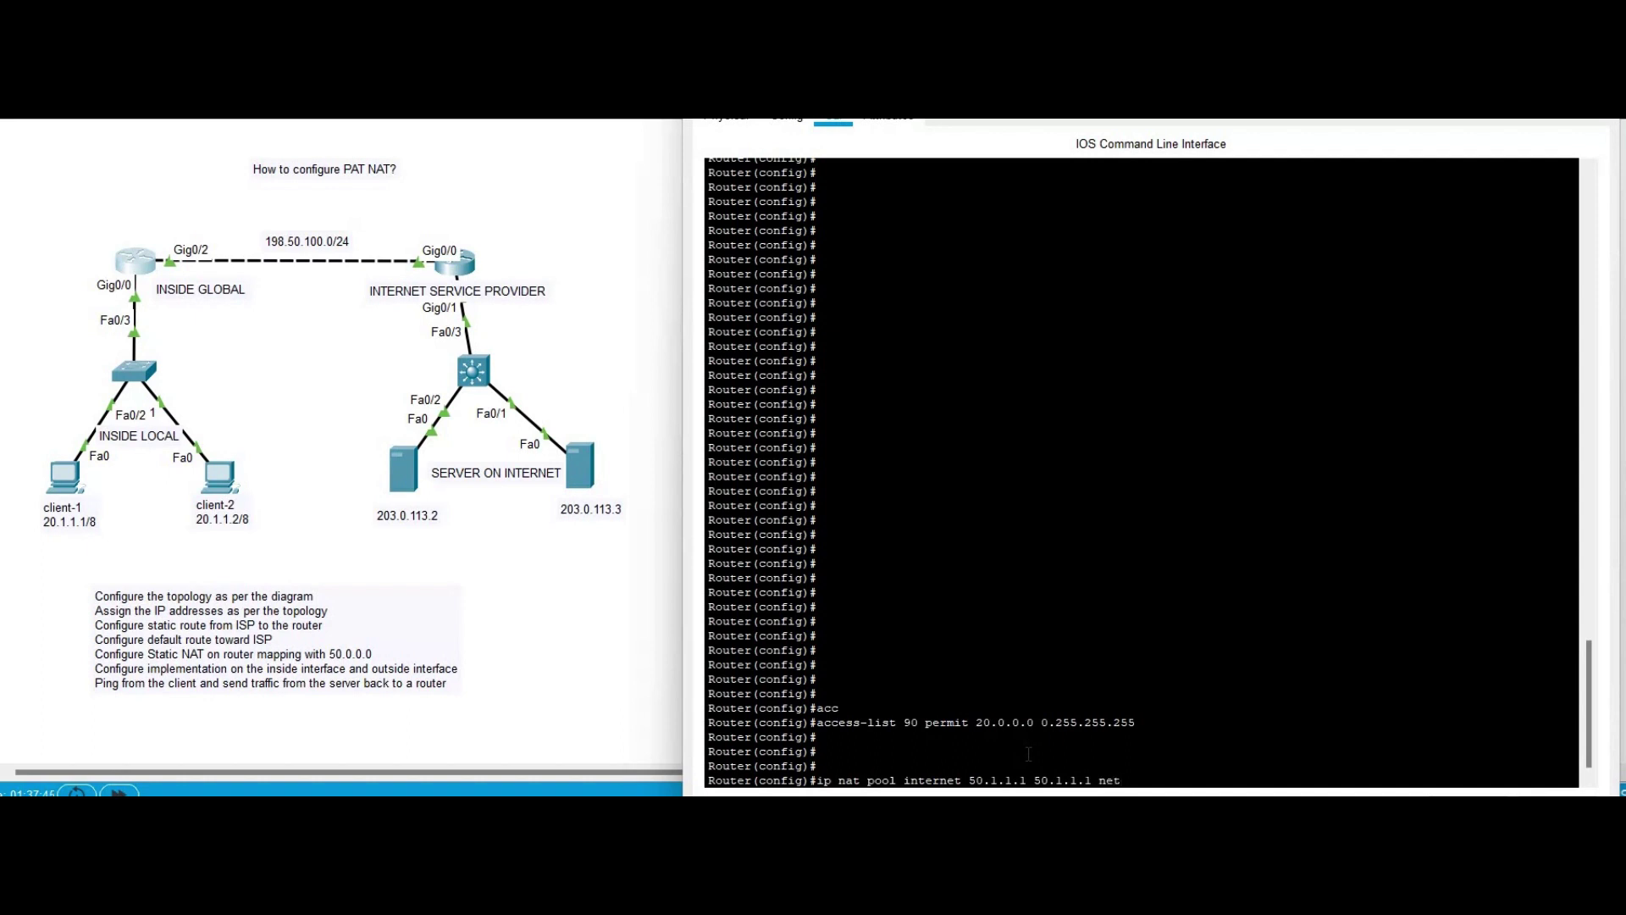
text(mask 255.255.255.255)
key(Return)
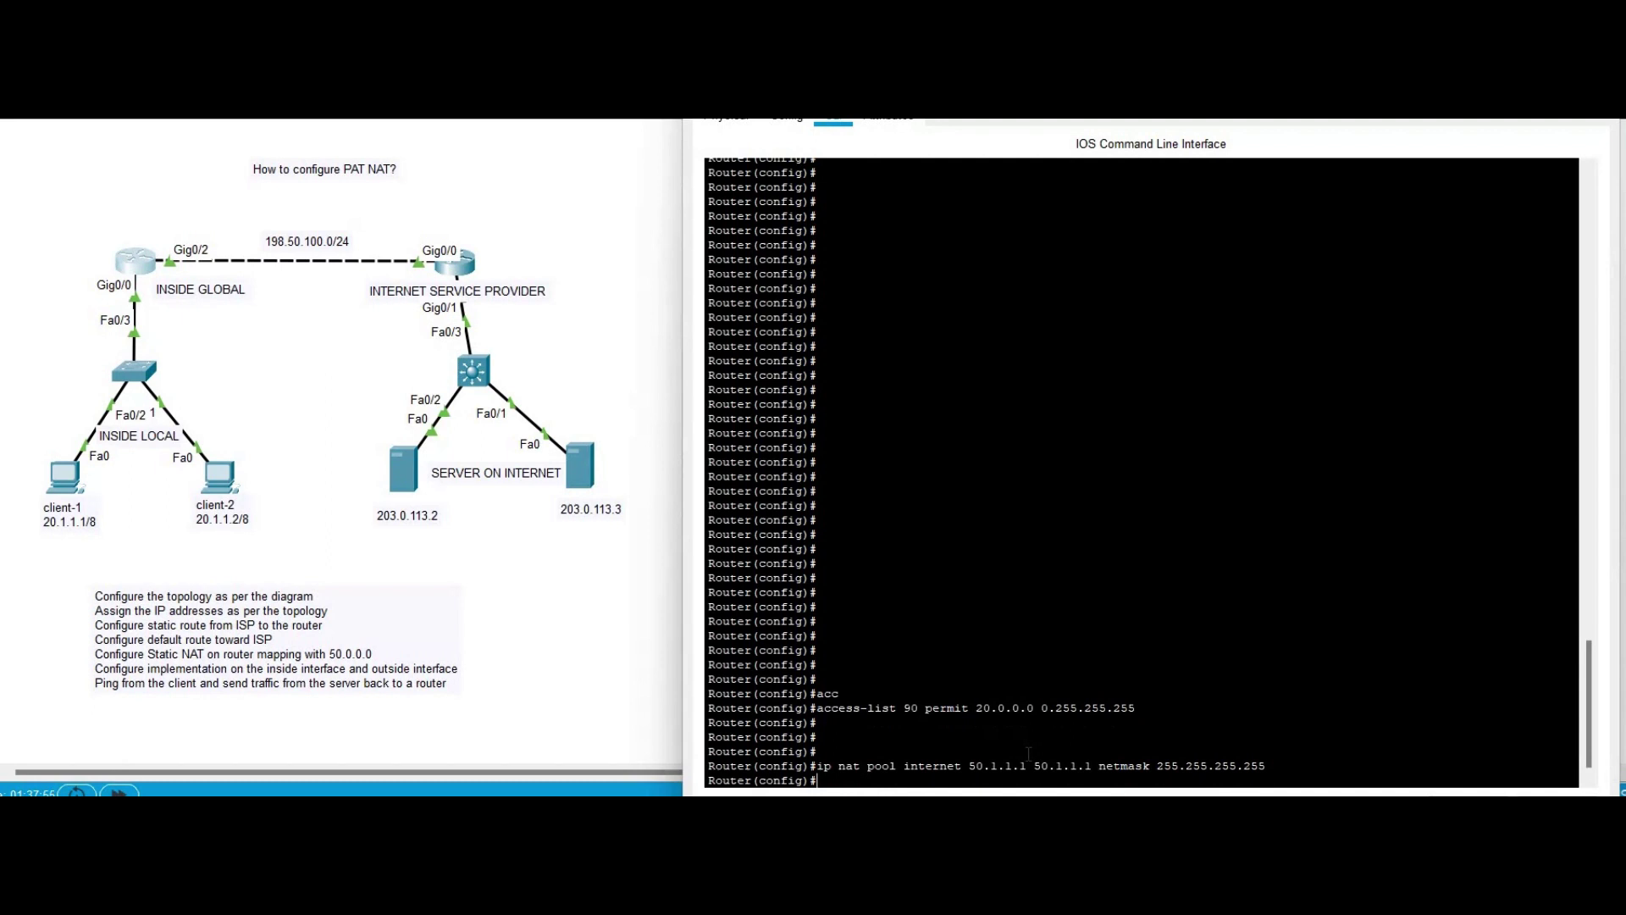
key(Return)
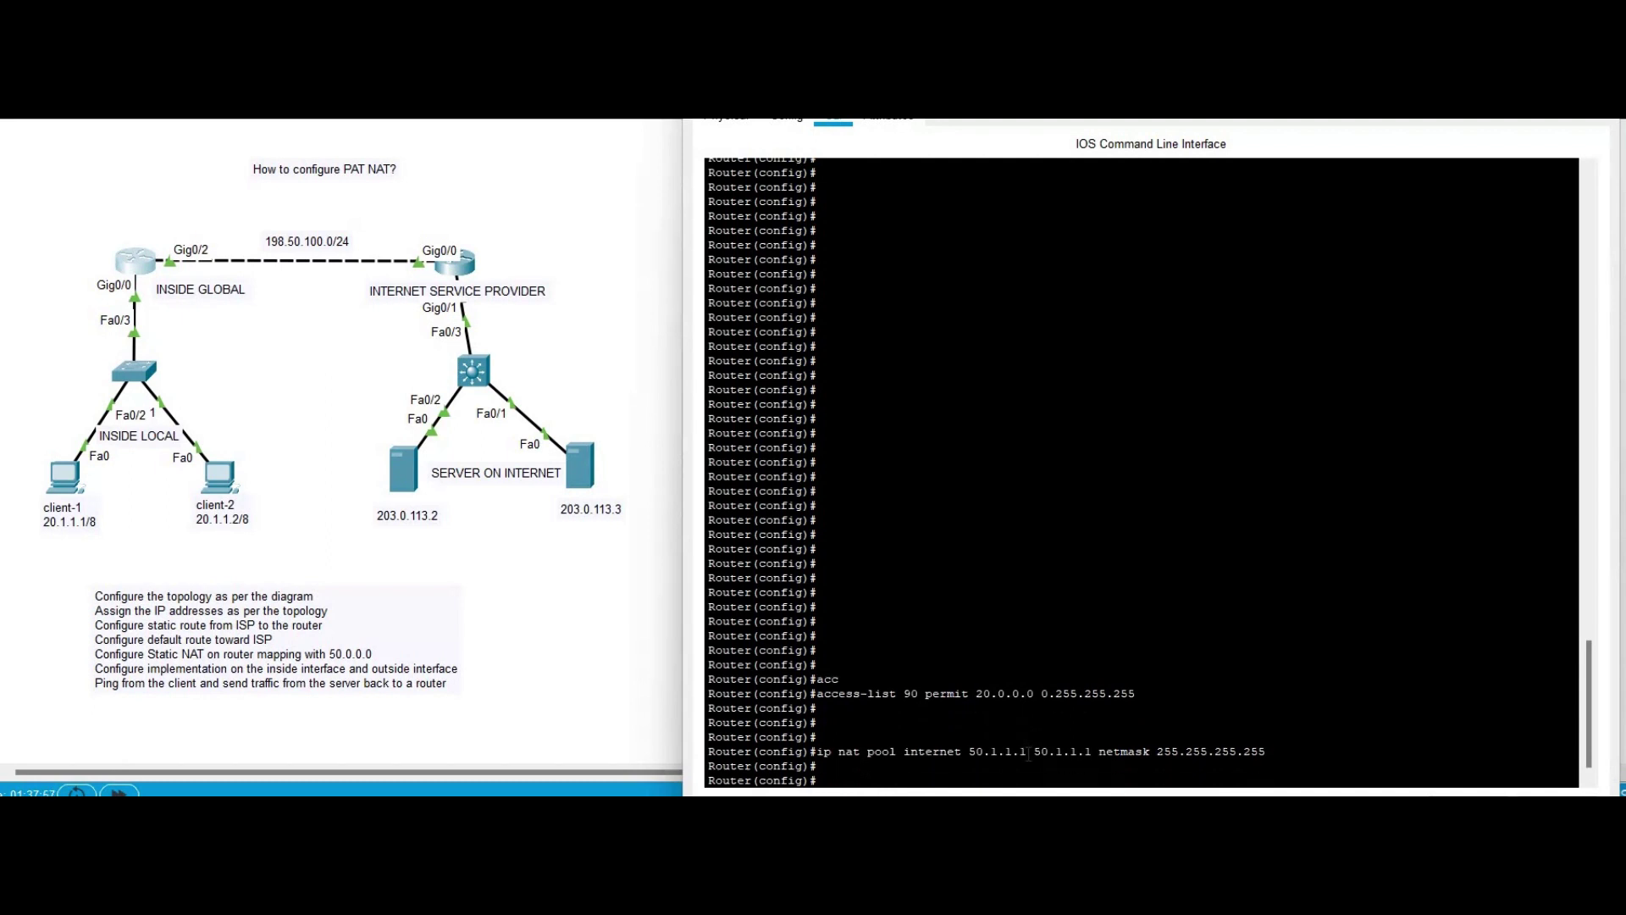
- Write ip nat inside source list 90 pool internet and query the command help for its remaining options
text(ip nat inside source 90 pool internet)
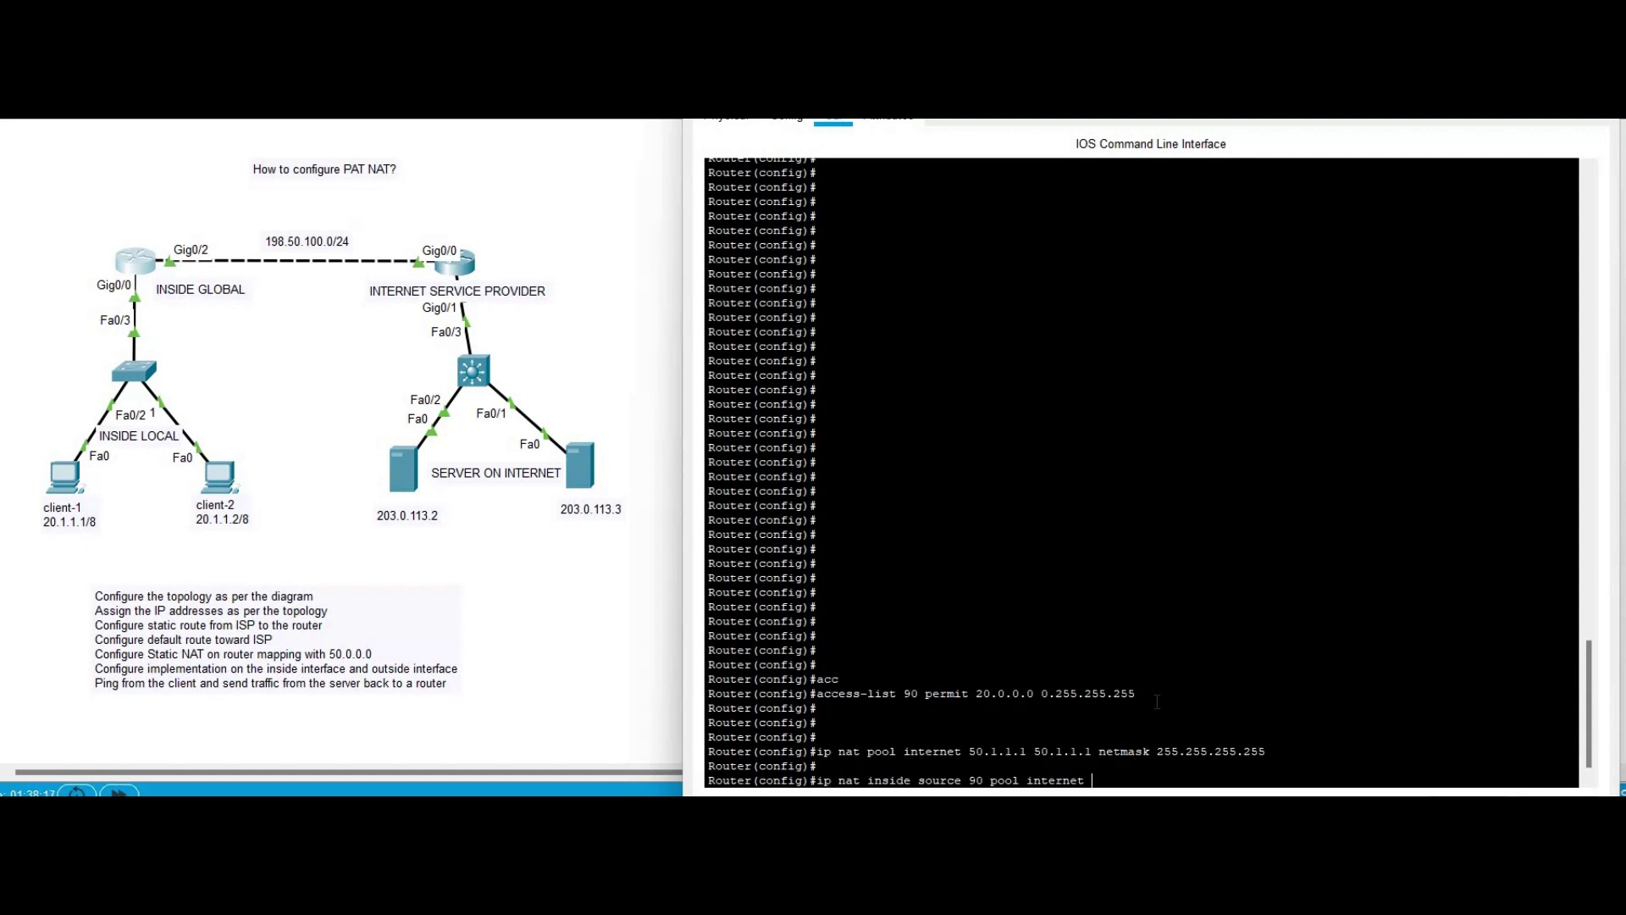
text(?)
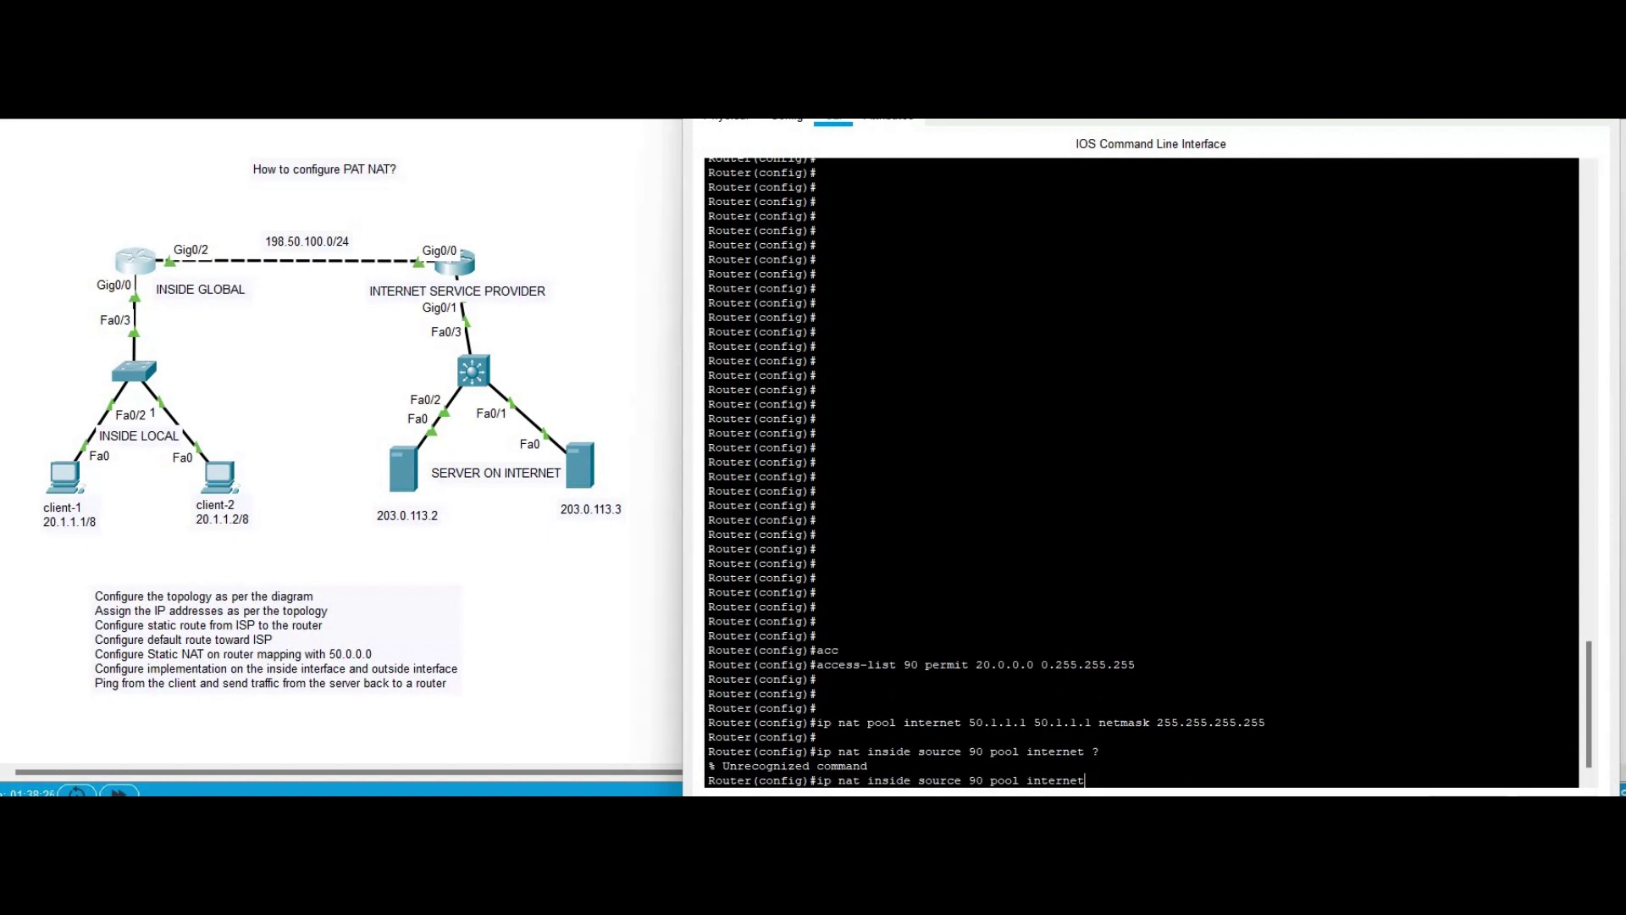
text(list)
text(?)
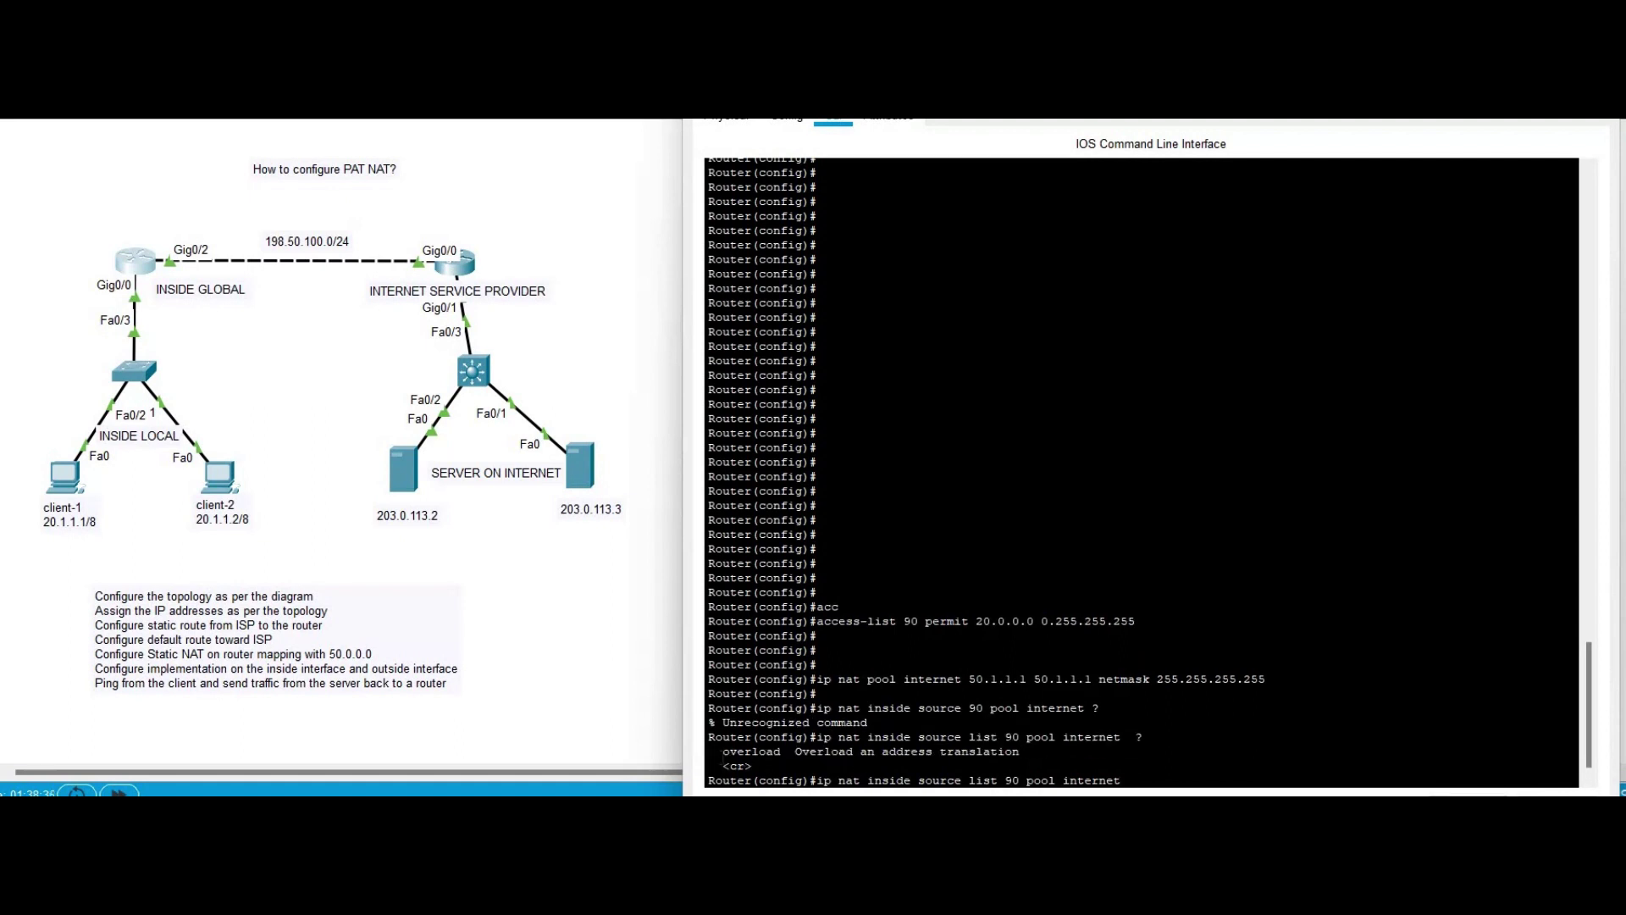
drag(721, 750, 1057, 751)
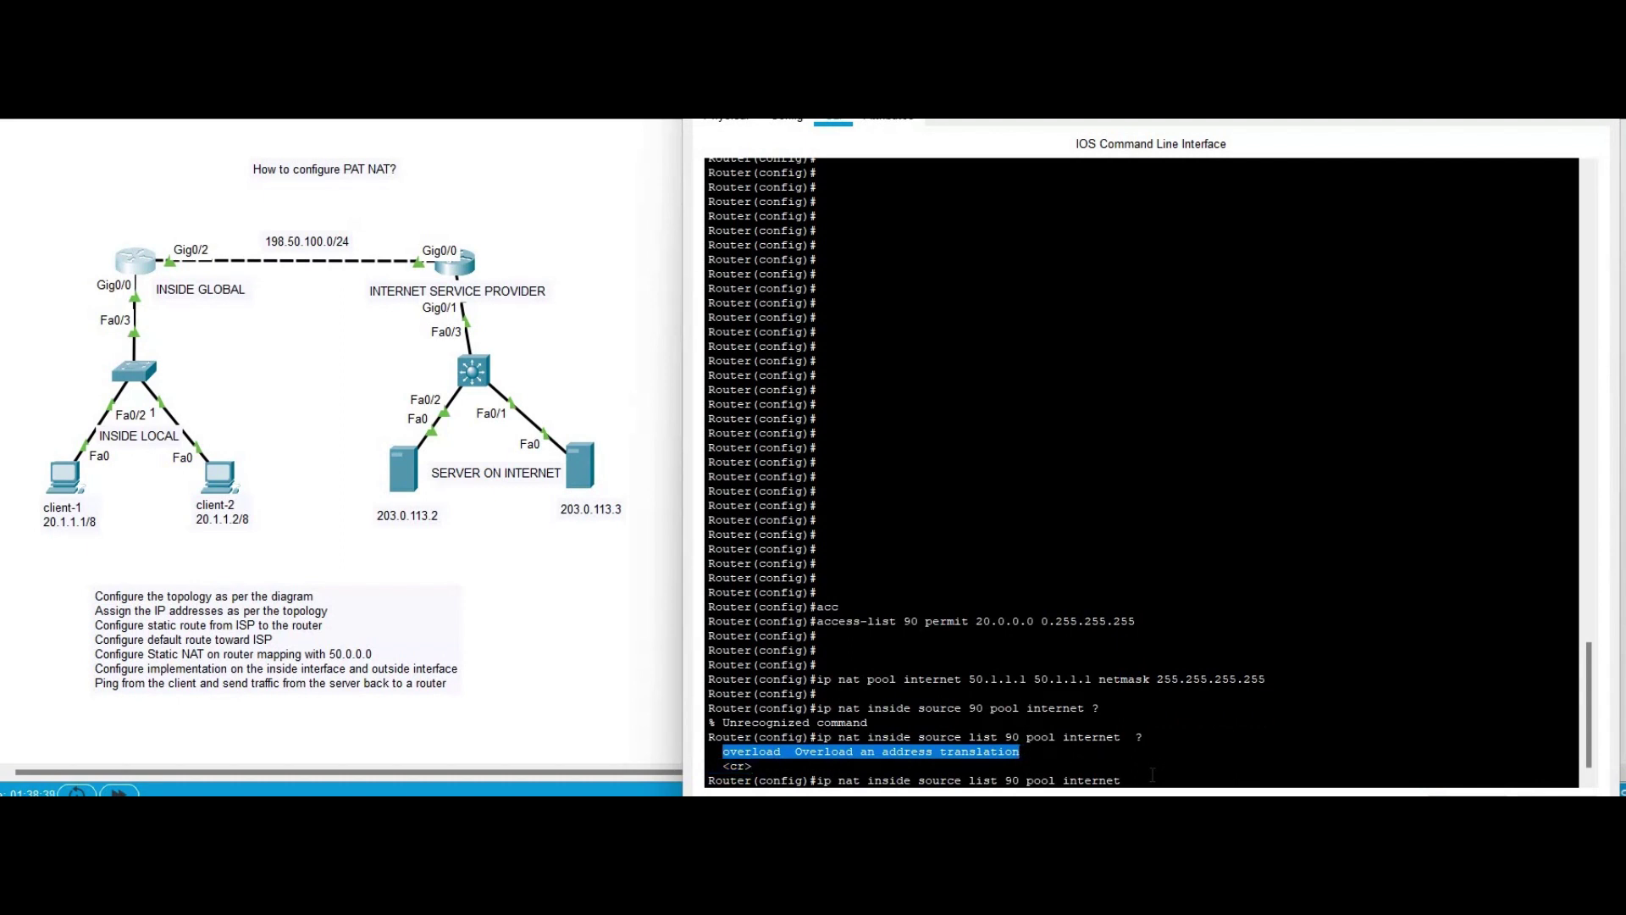
- Complete the mapping of list 90 to the internet pool with the overload option and apply it
click(1152, 775)
text(o)
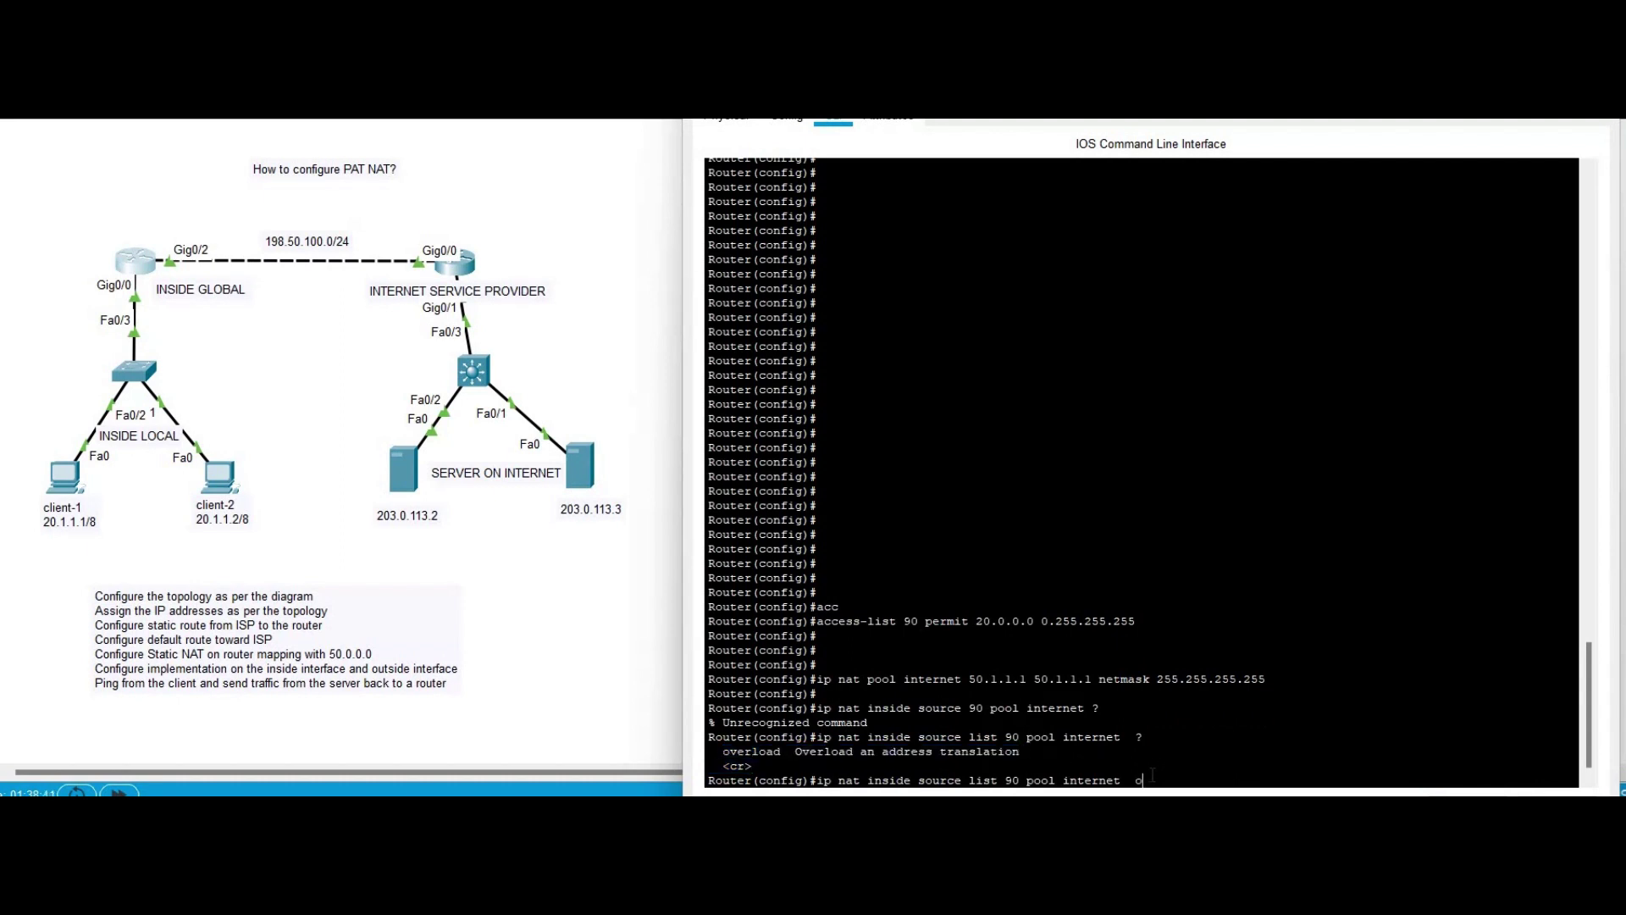
text(verload)
key(Return)
key(Return)
key(Return)
key(Return)
key(Return)
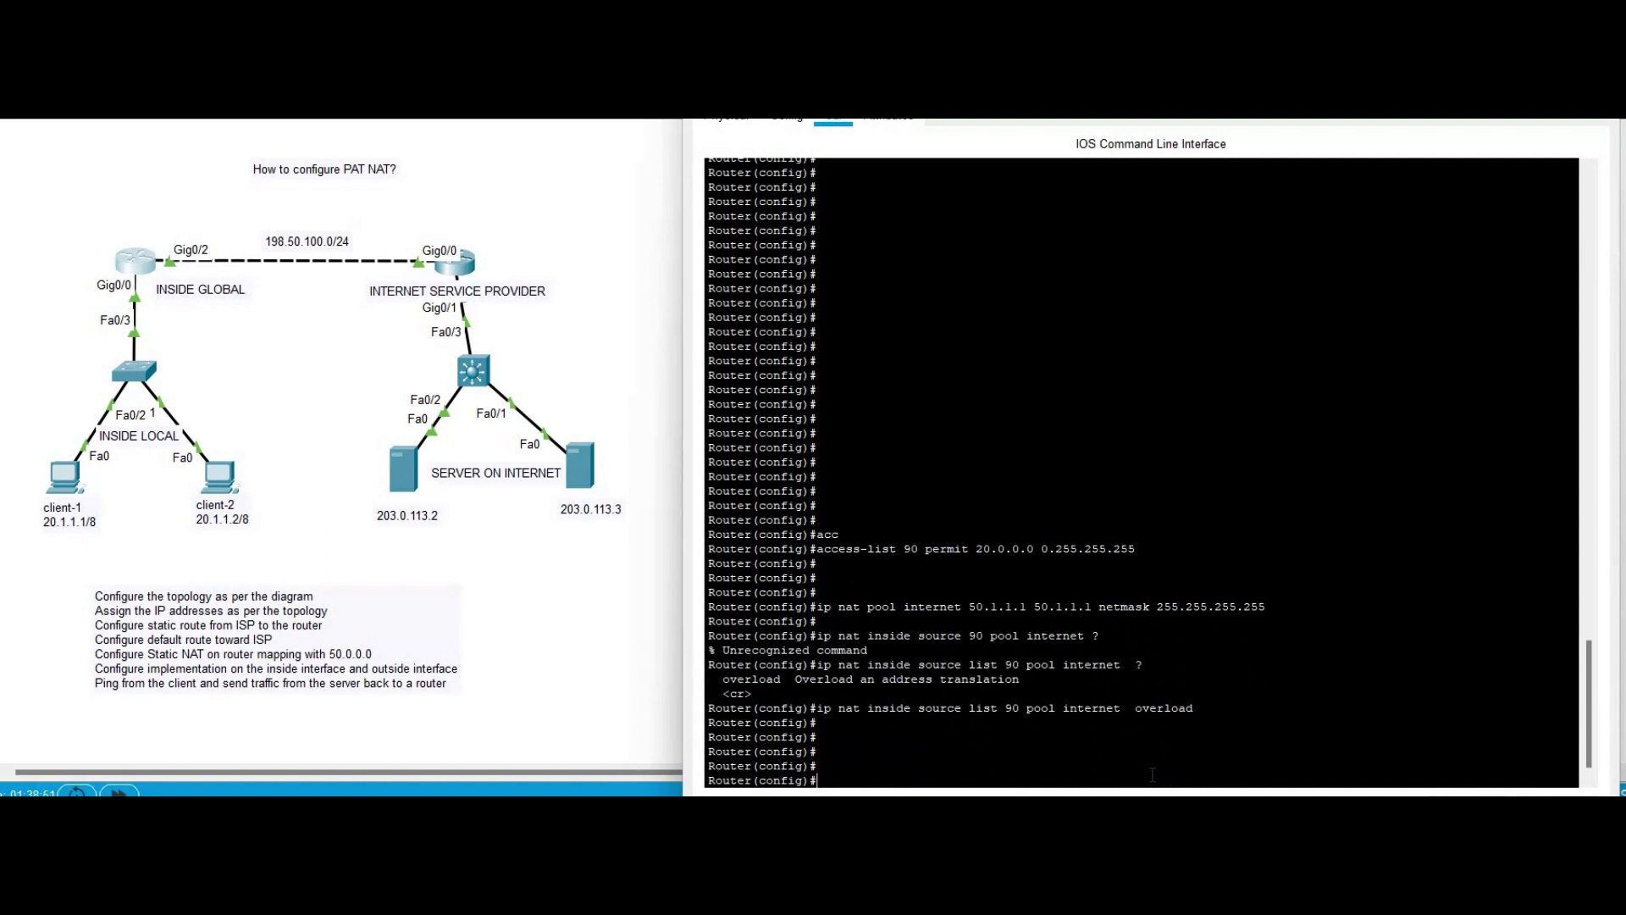
key(Return)
key(Return)
key(Return)
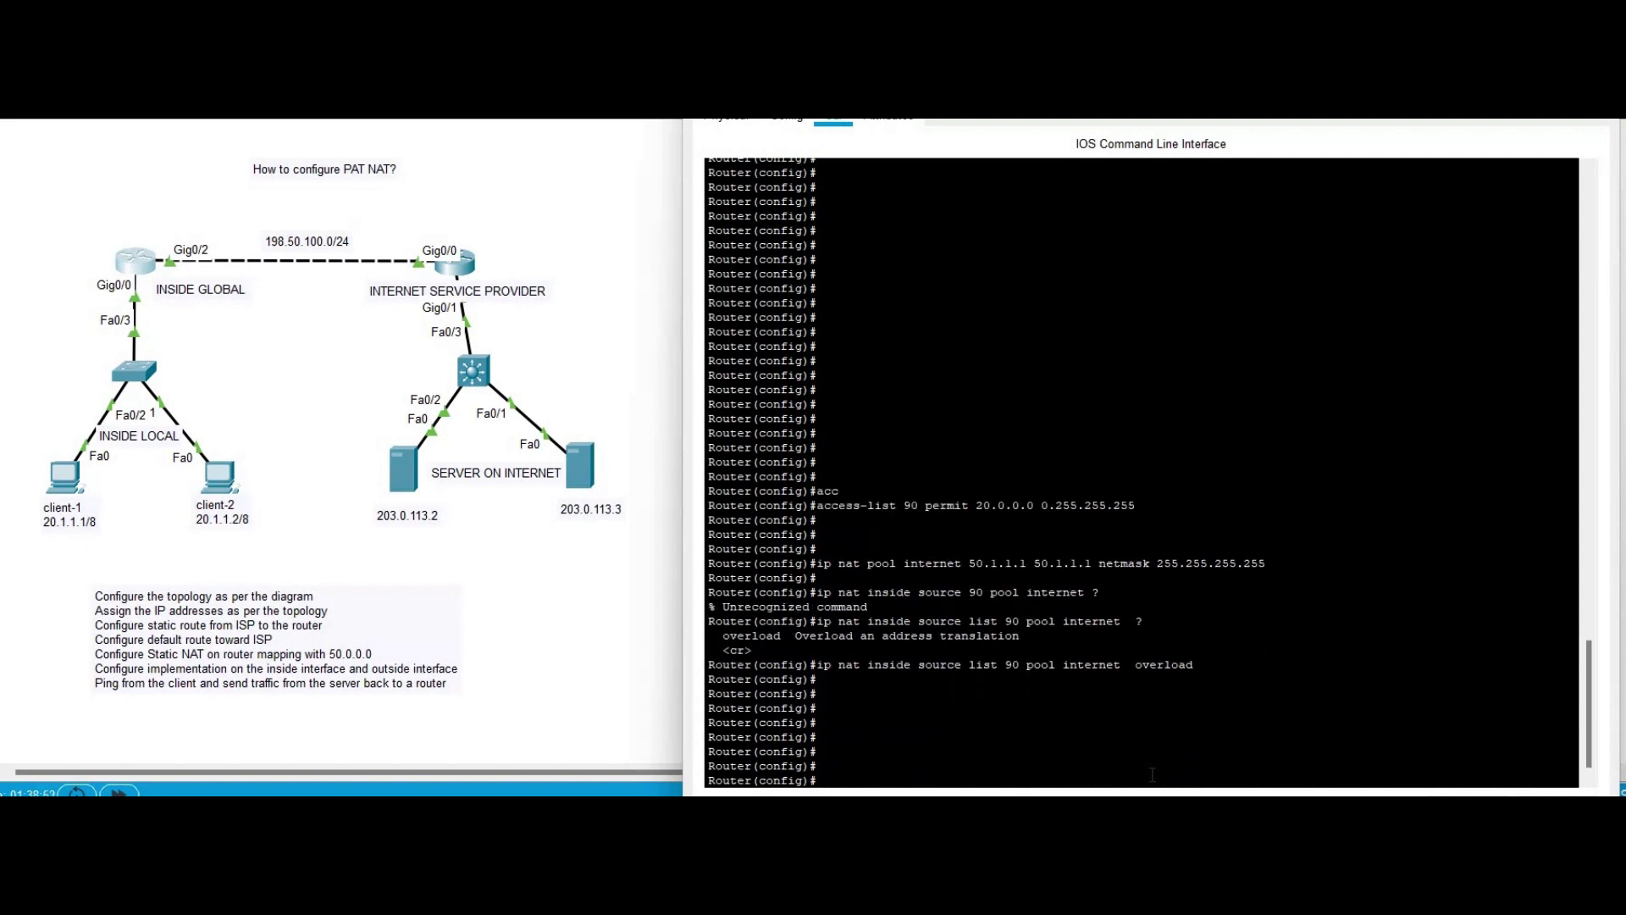
- Set interface gigabitEthernet 0/0 as the NAT inside interface
text(int)
key(Tab)
text(gig)
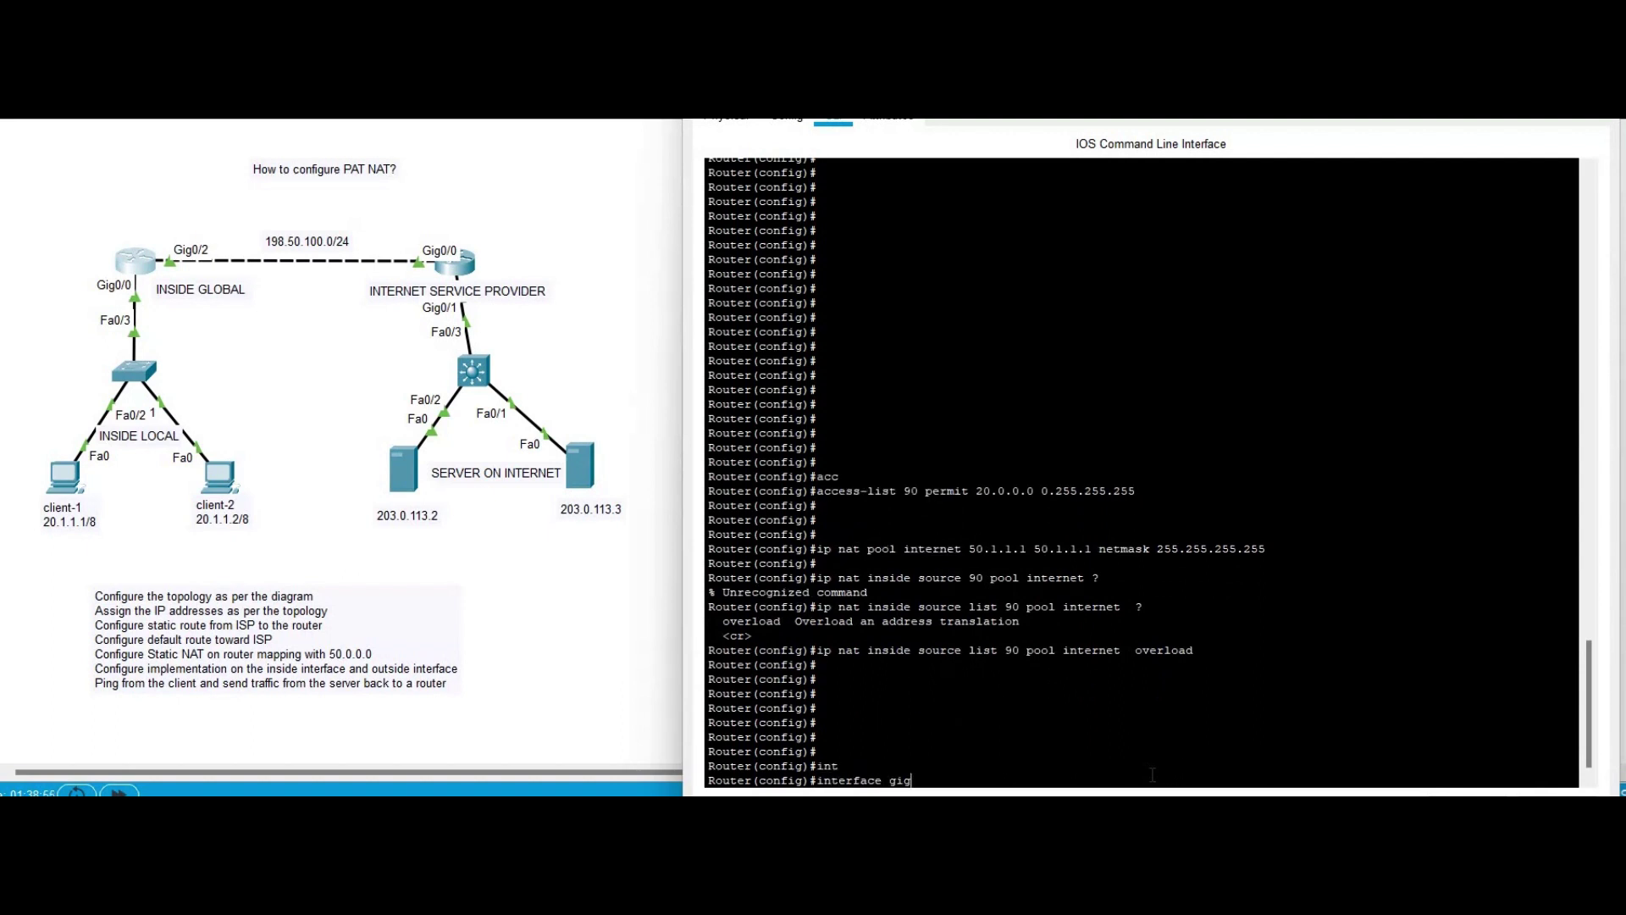
key(Tab)
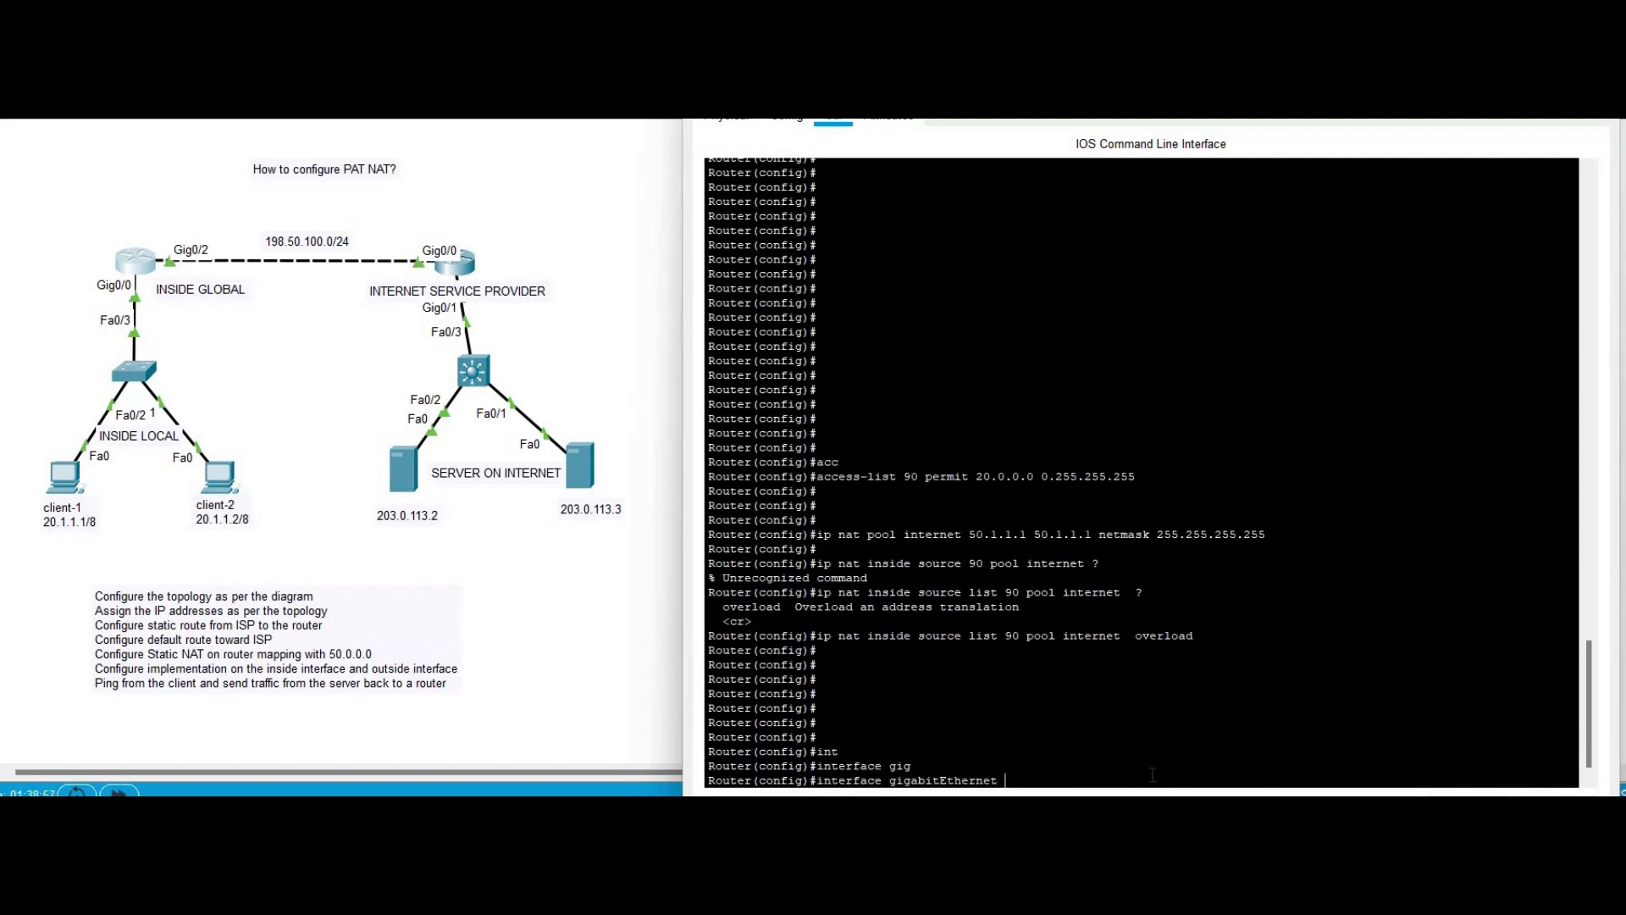
text(0/0)
key(Return)
text(ip )
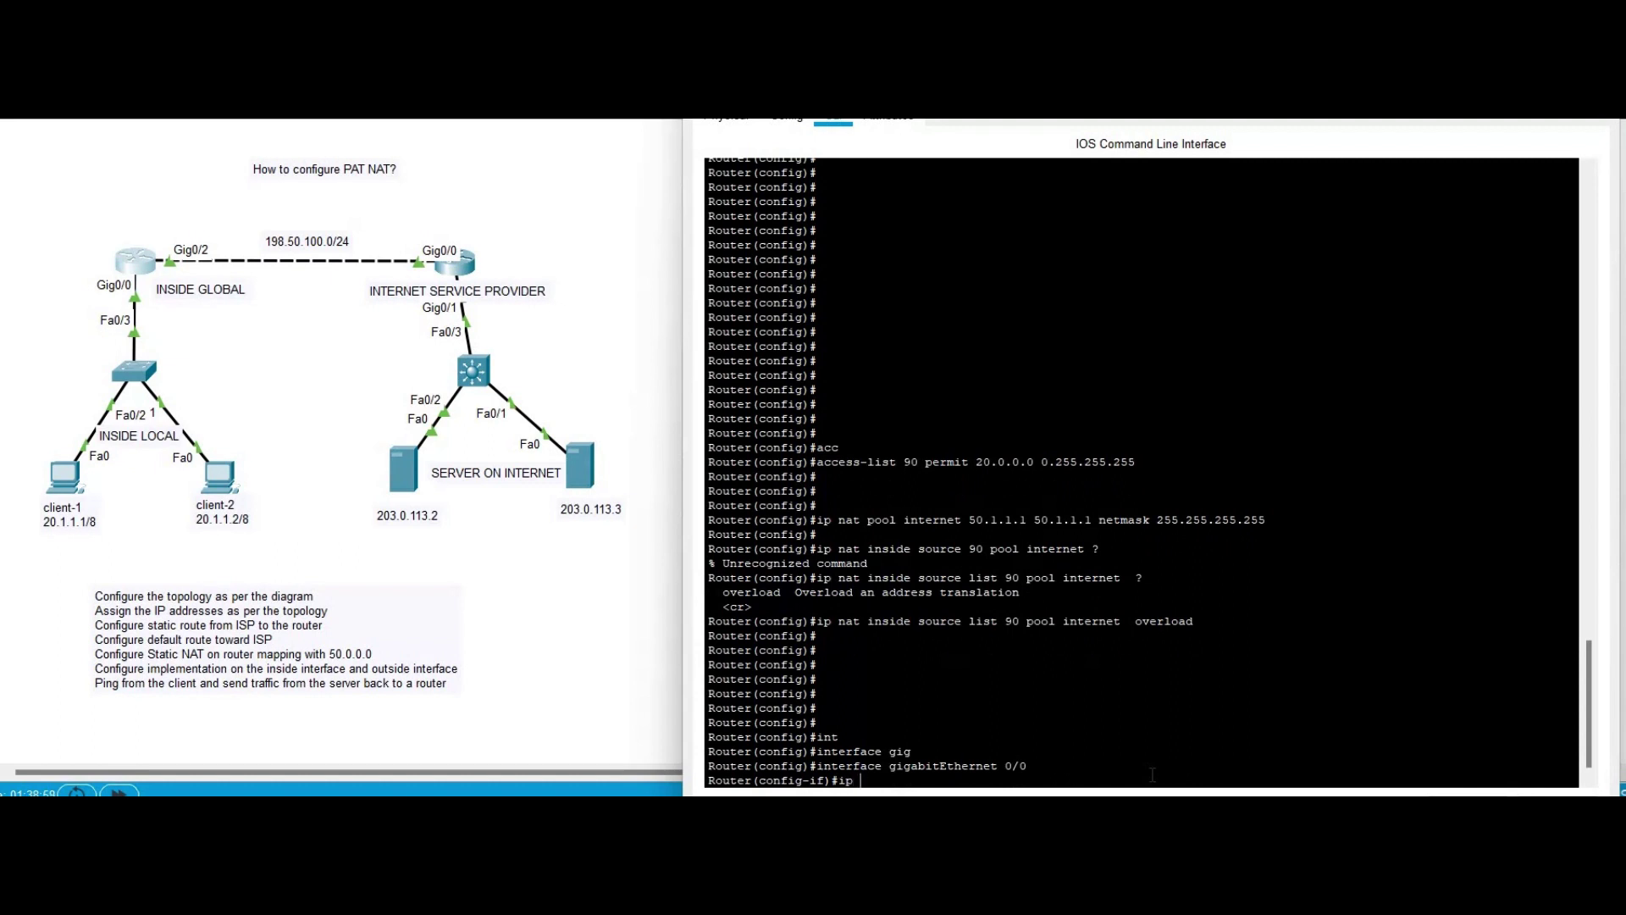
text(nat inside)
key(Return)
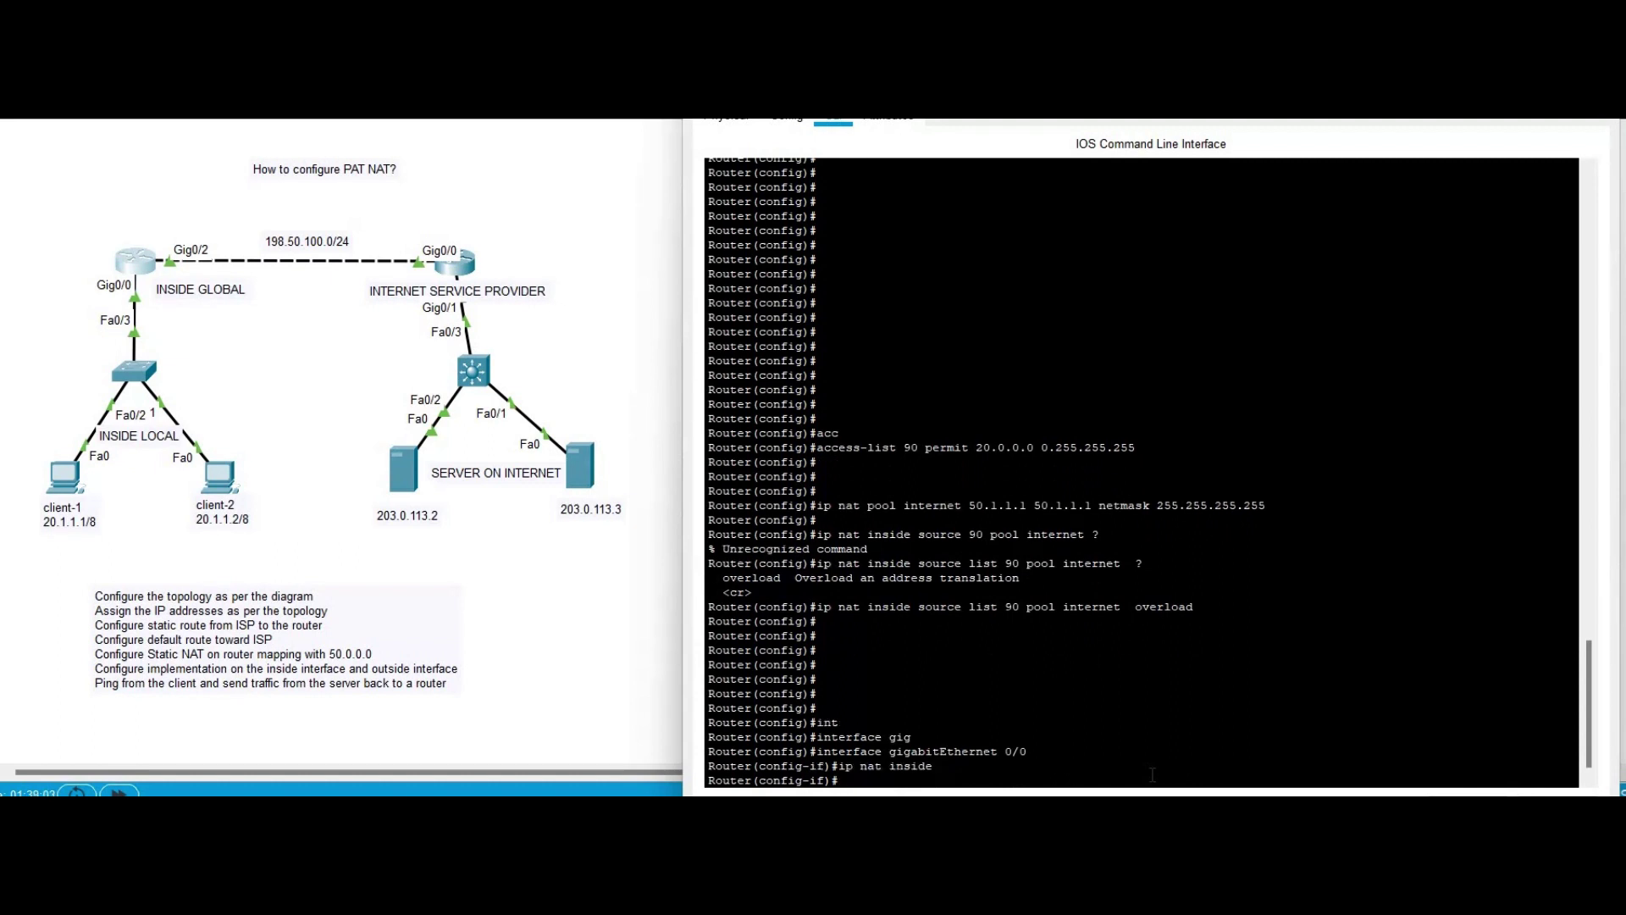
- Leave the gigabitEthernet 0/0 interface configuration and return to global configuration mode
text(exit)
key(Return)
key(Return)
key(Return)
key(Return)
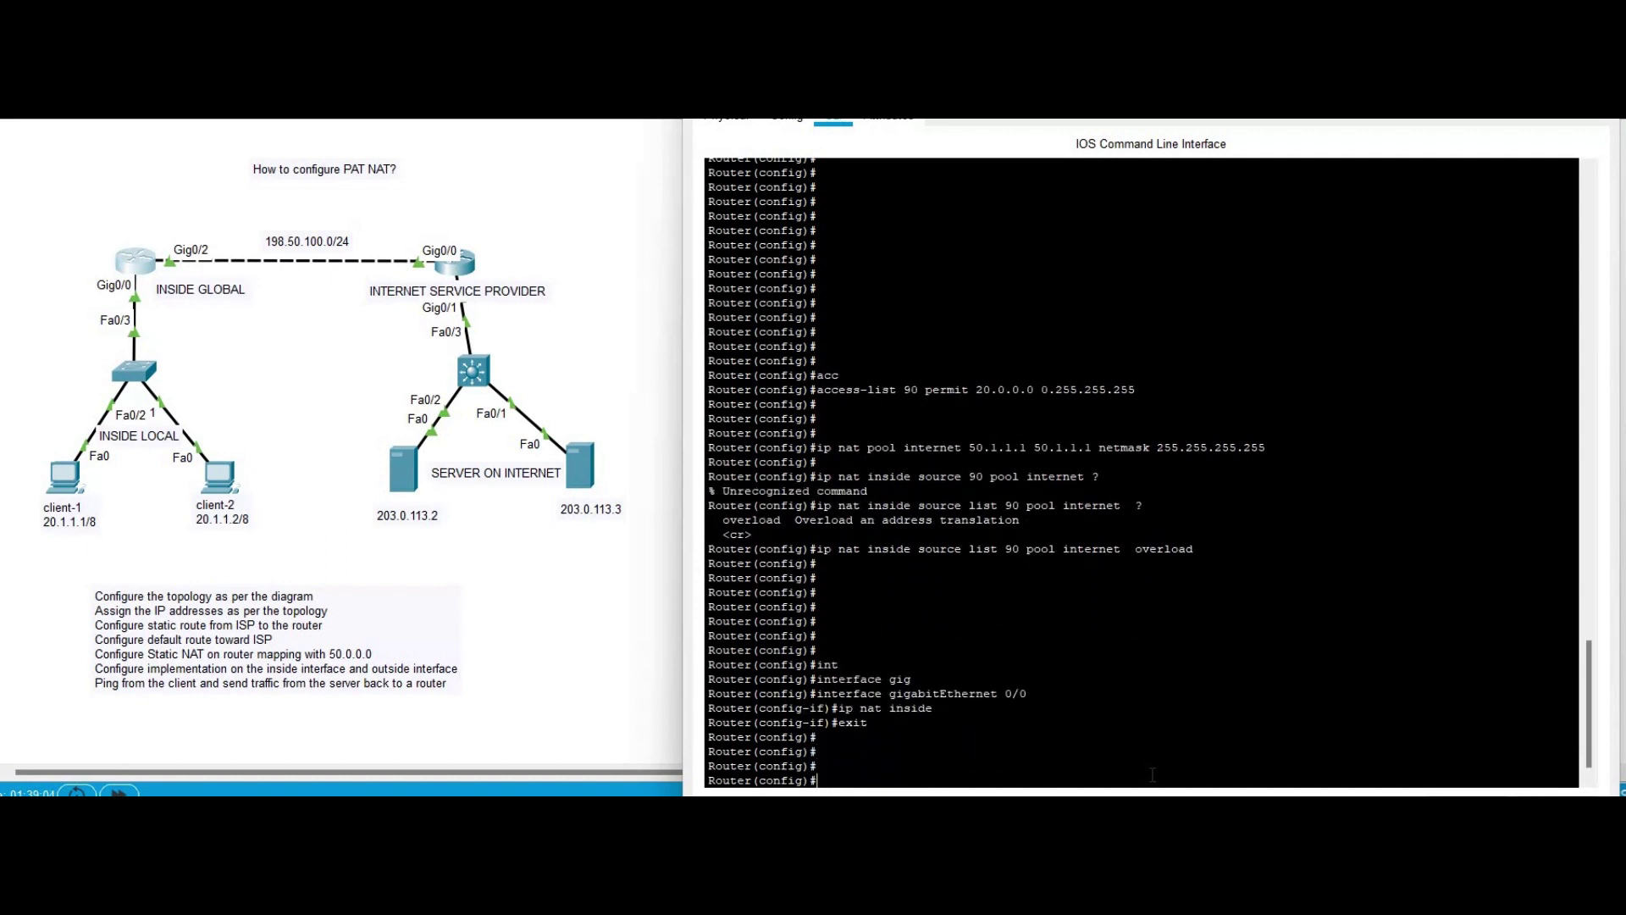
- Set interface gigabitEthernet 0/2 as the NAT outside interface and return to global configuration mode
text(interf)
key(Tab)
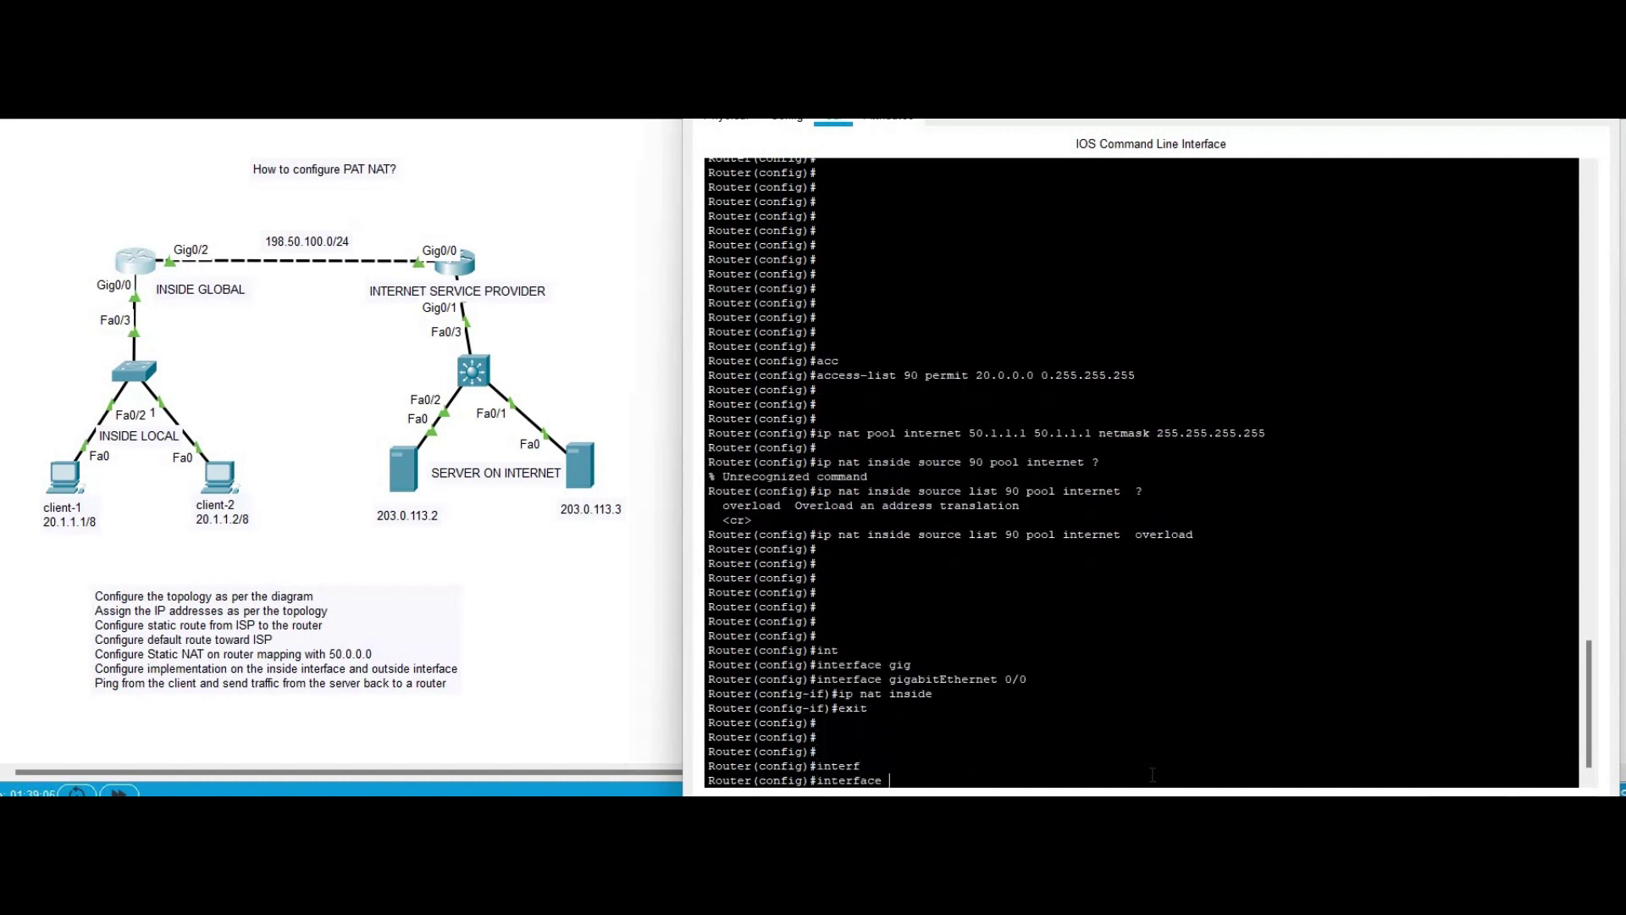
text(gig)
key(Tab)
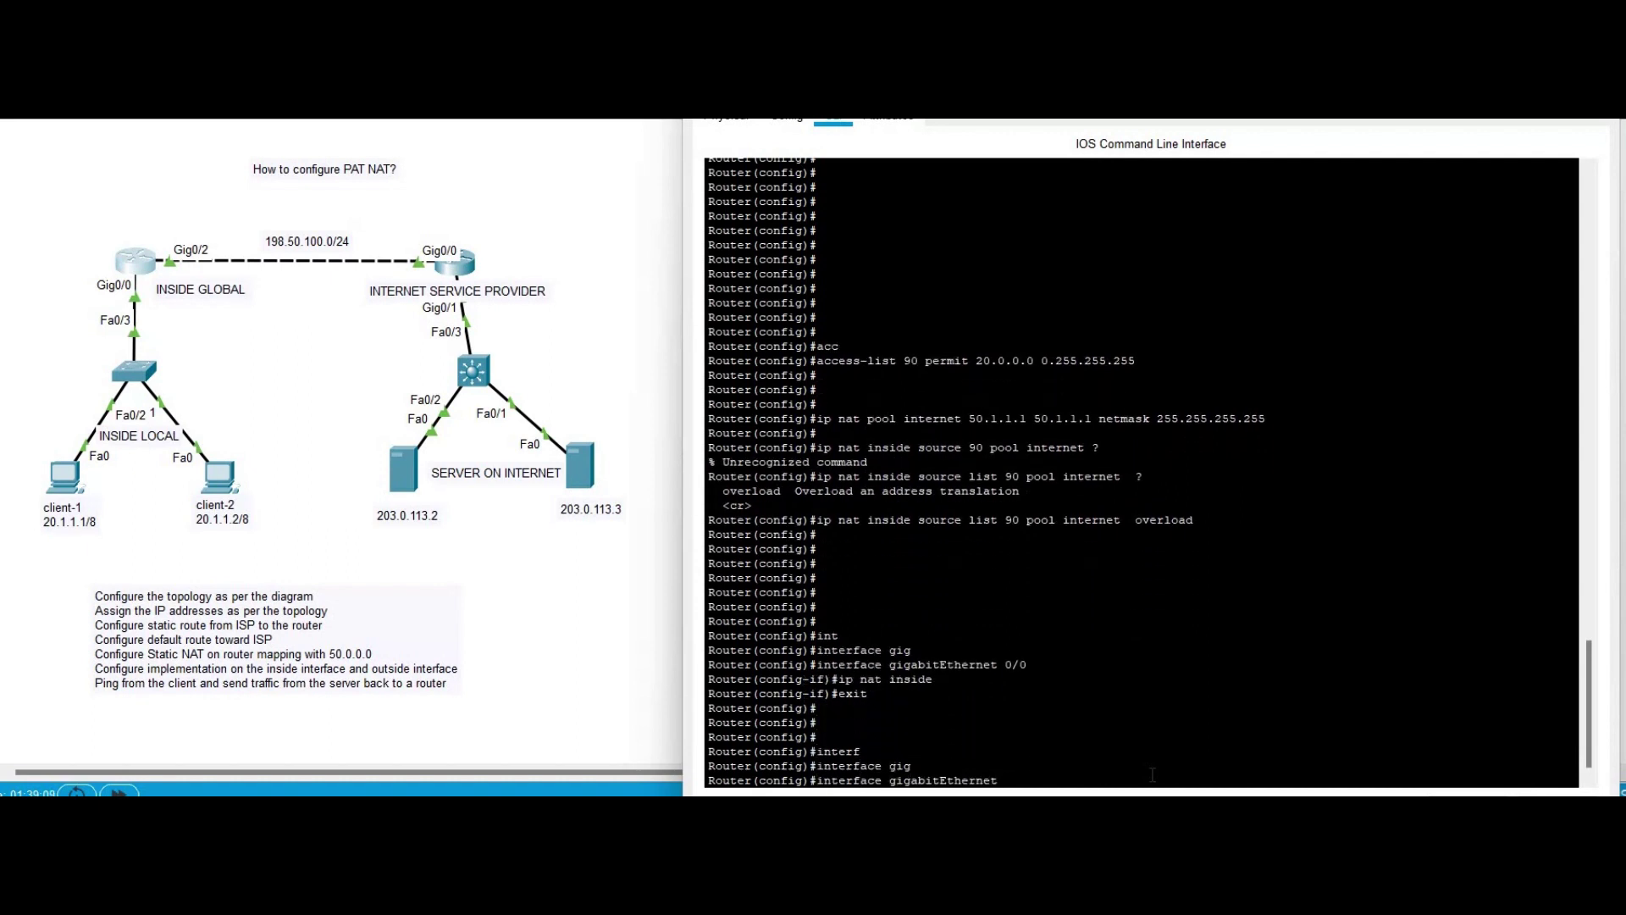
text(0/2)
key(Return)
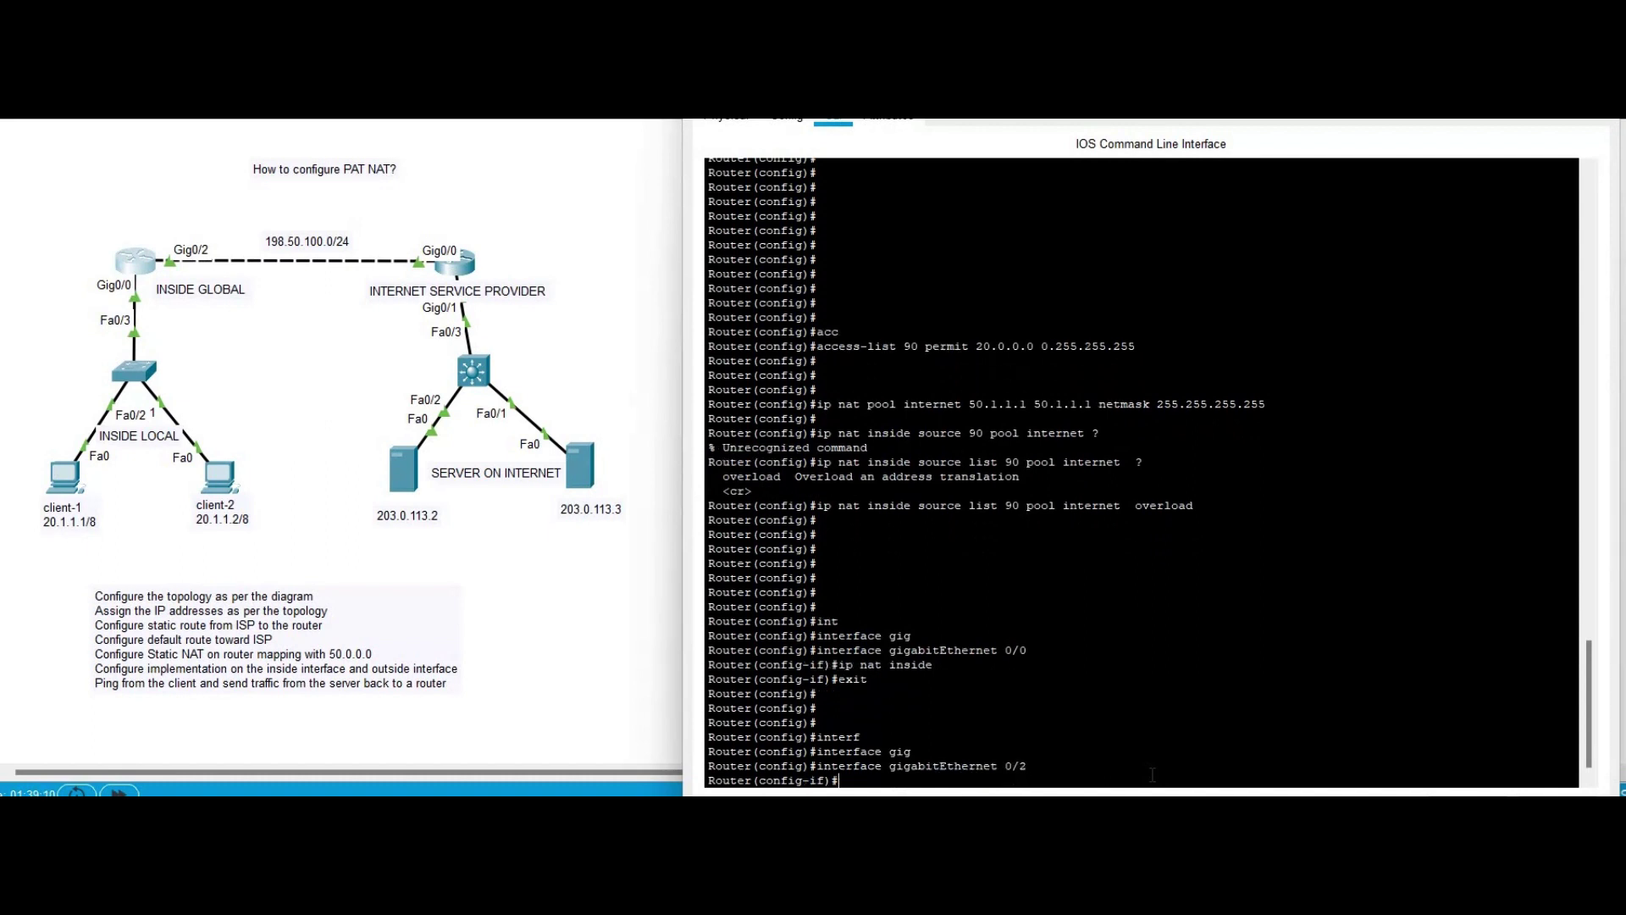
text(ip nat outside)
key(Return)
text(exit)
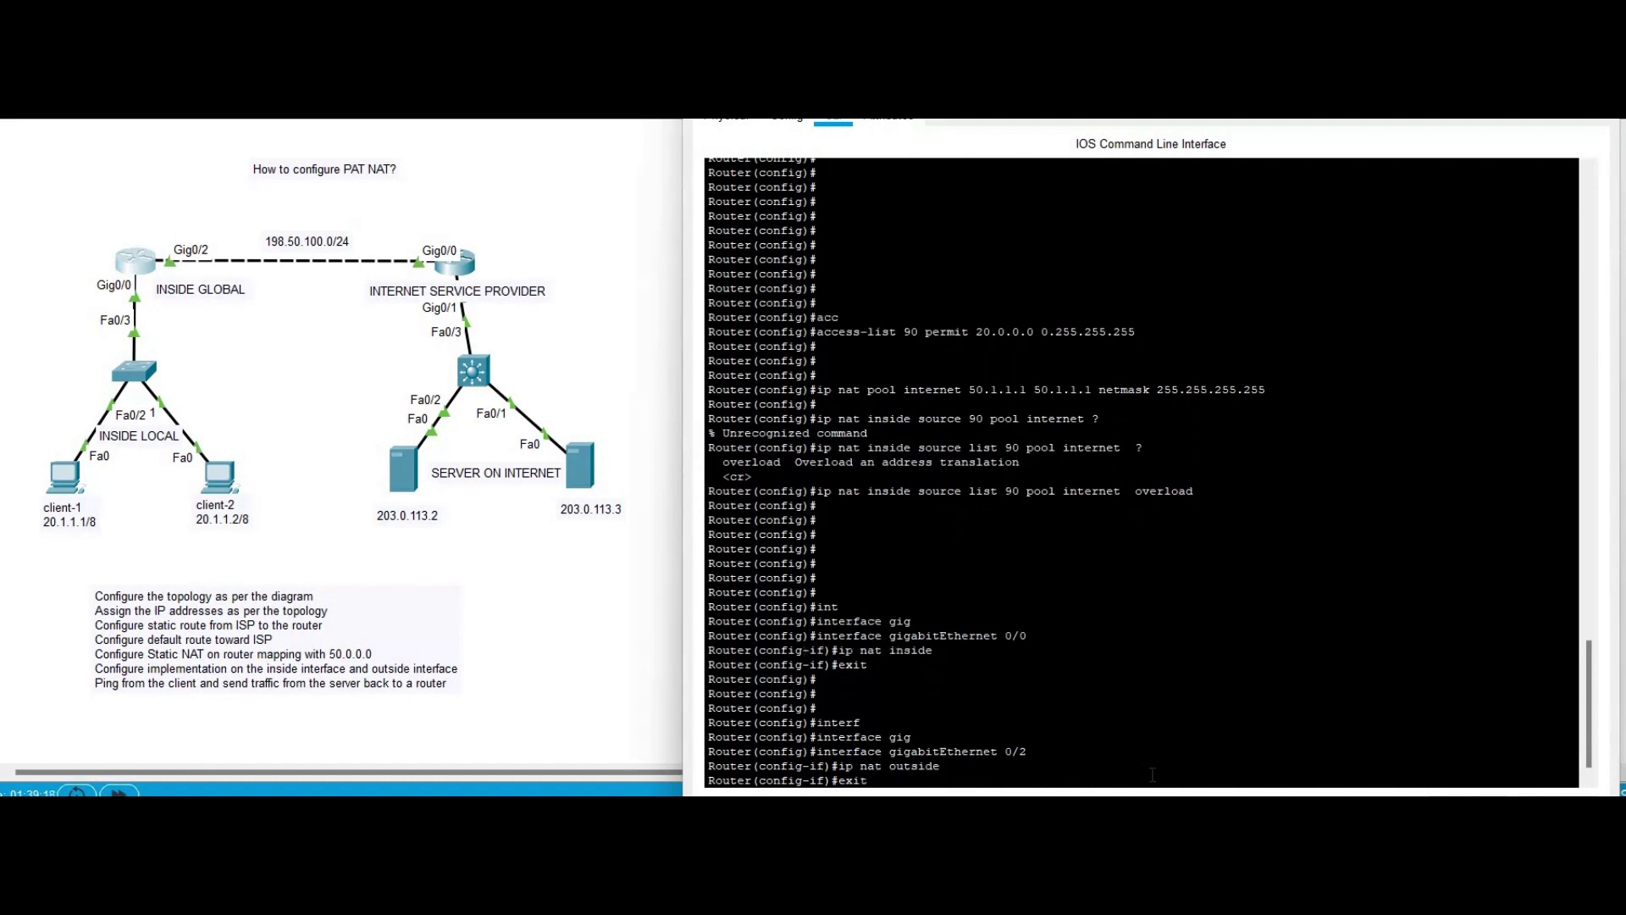
key(Return)
key(Return)
key(Return)
key(Return)
key(Return)
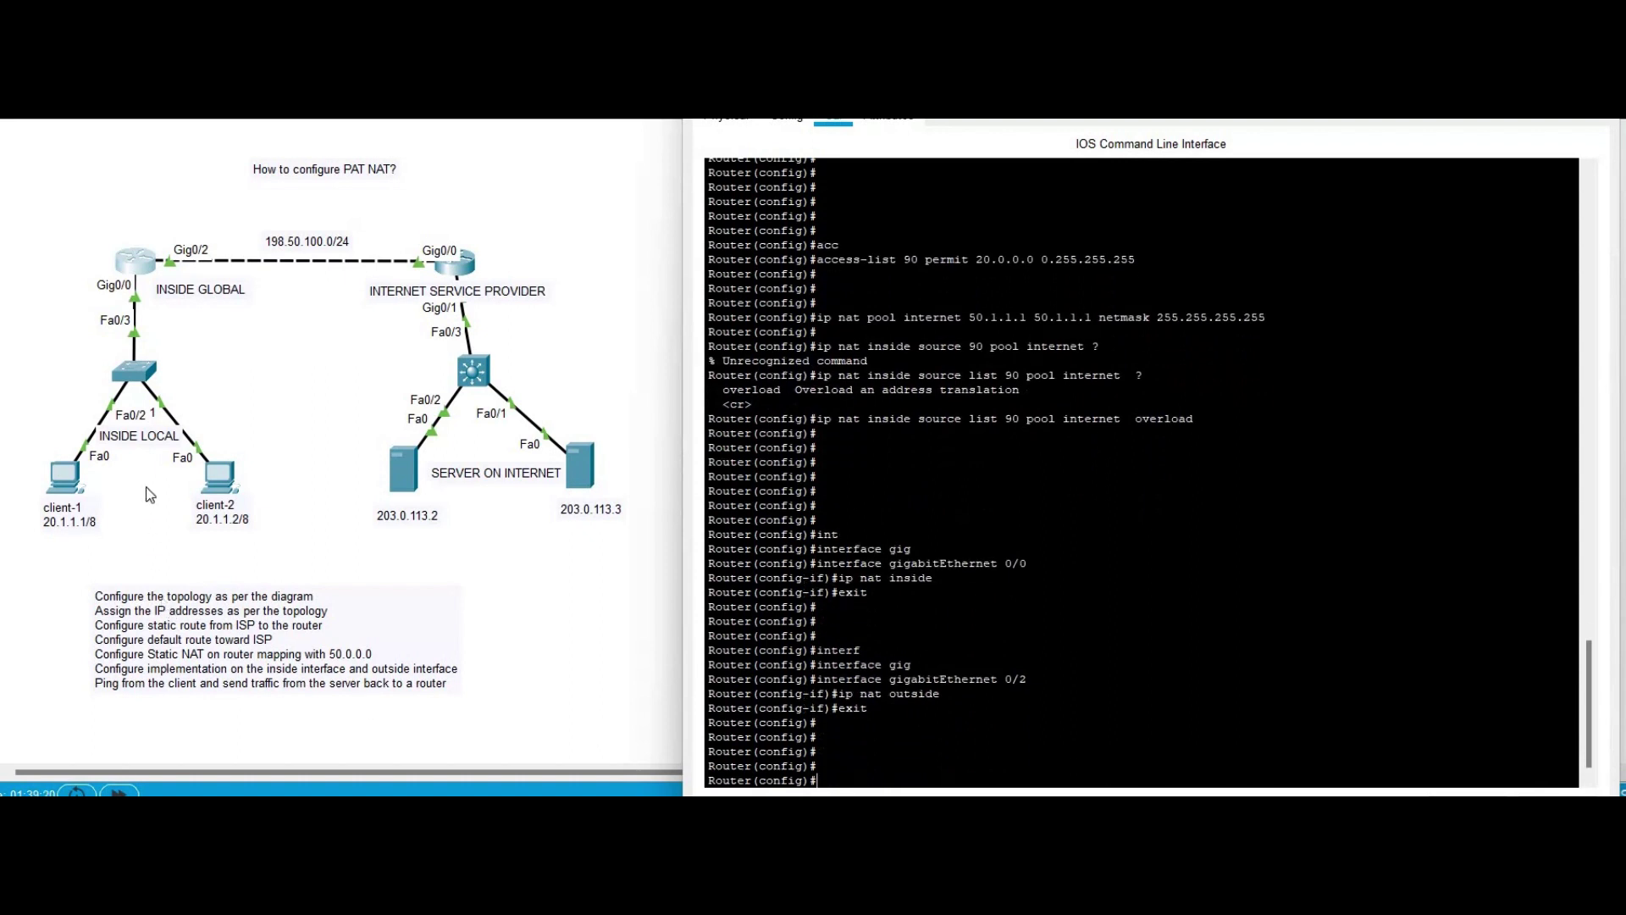
- Ping the server 203.0.113.2 from client-1's command prompt, after clearing space below the earlier output
click(597, 729)
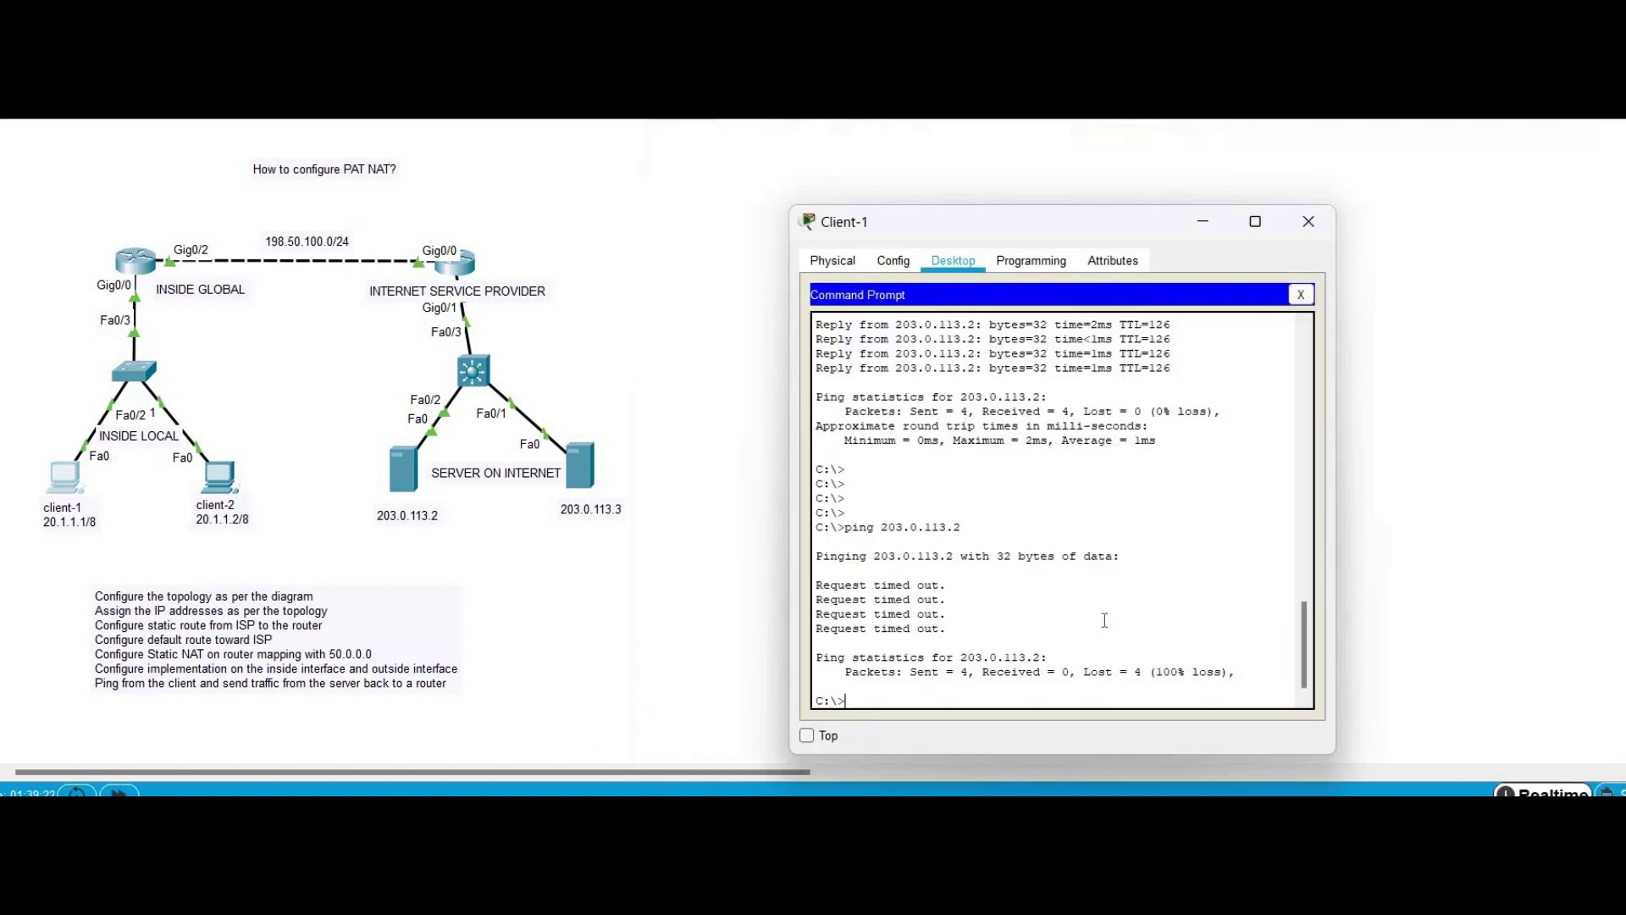
key(Return)
key(Return)
key(Return)
key(Return)
key(Return)
key(Return)
key(Return)
key(Return)
key(Return)
key(Return)
key(Return)
key(Return)
key(Return)
key(Return)
key(Return)
key(Return)
key(Return)
key(Return)
key(Return)
key(Return)
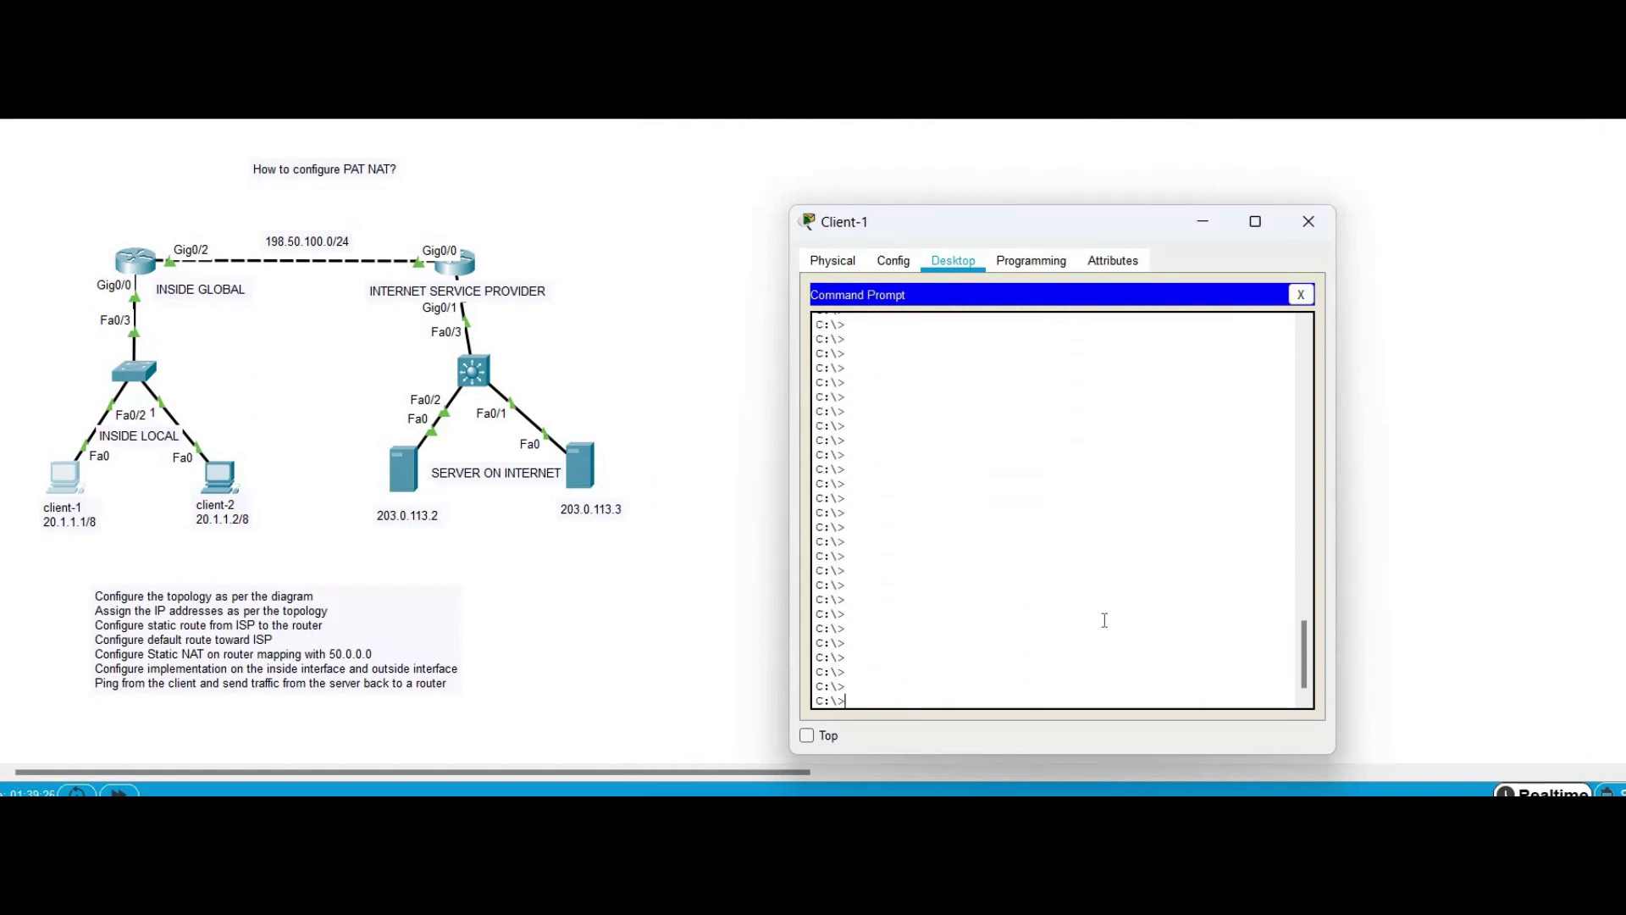
key(Up)
key(Return)
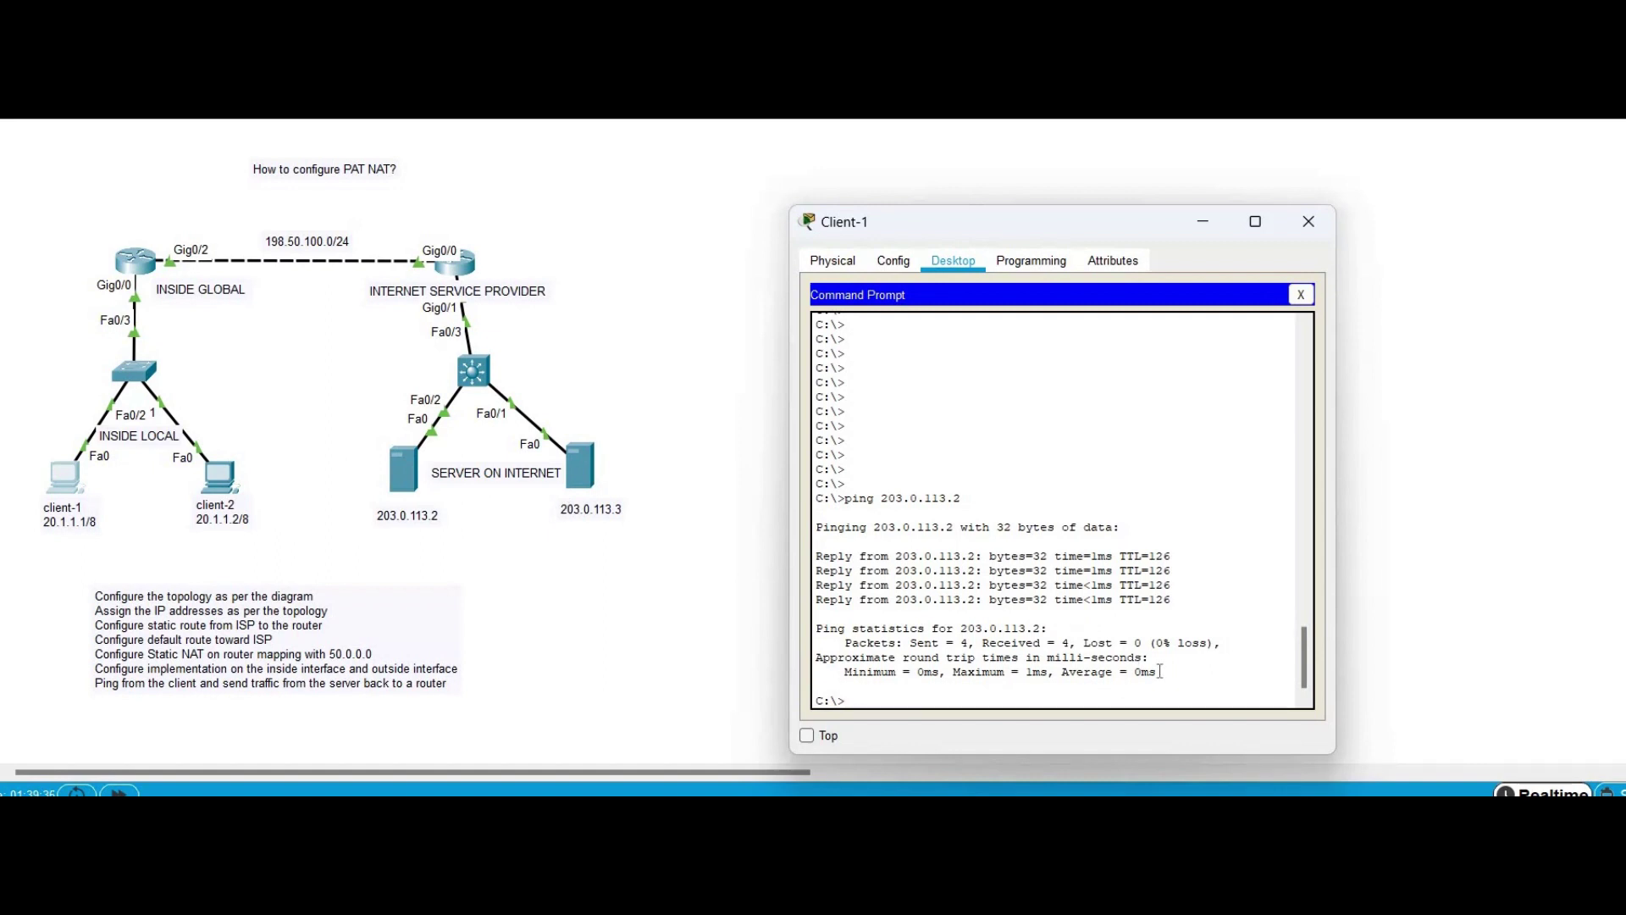
- Ping the second internet server, 203.0.113.3, from client-1
key(Return)
key(Return)
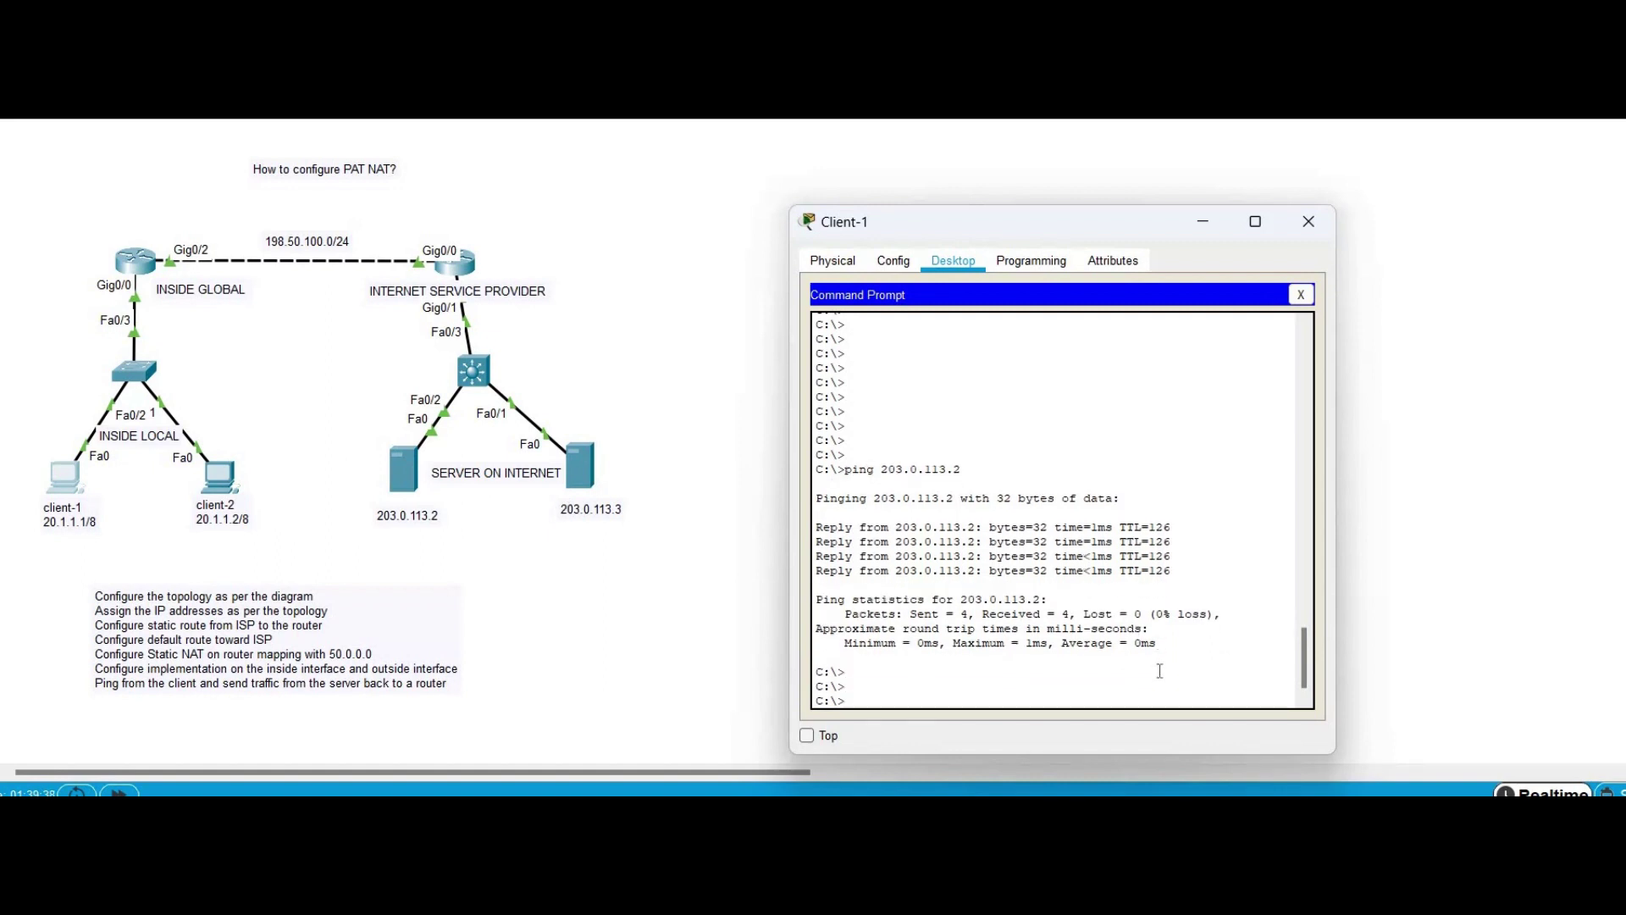
key(Up)
key(BackSpace)
key(Return)
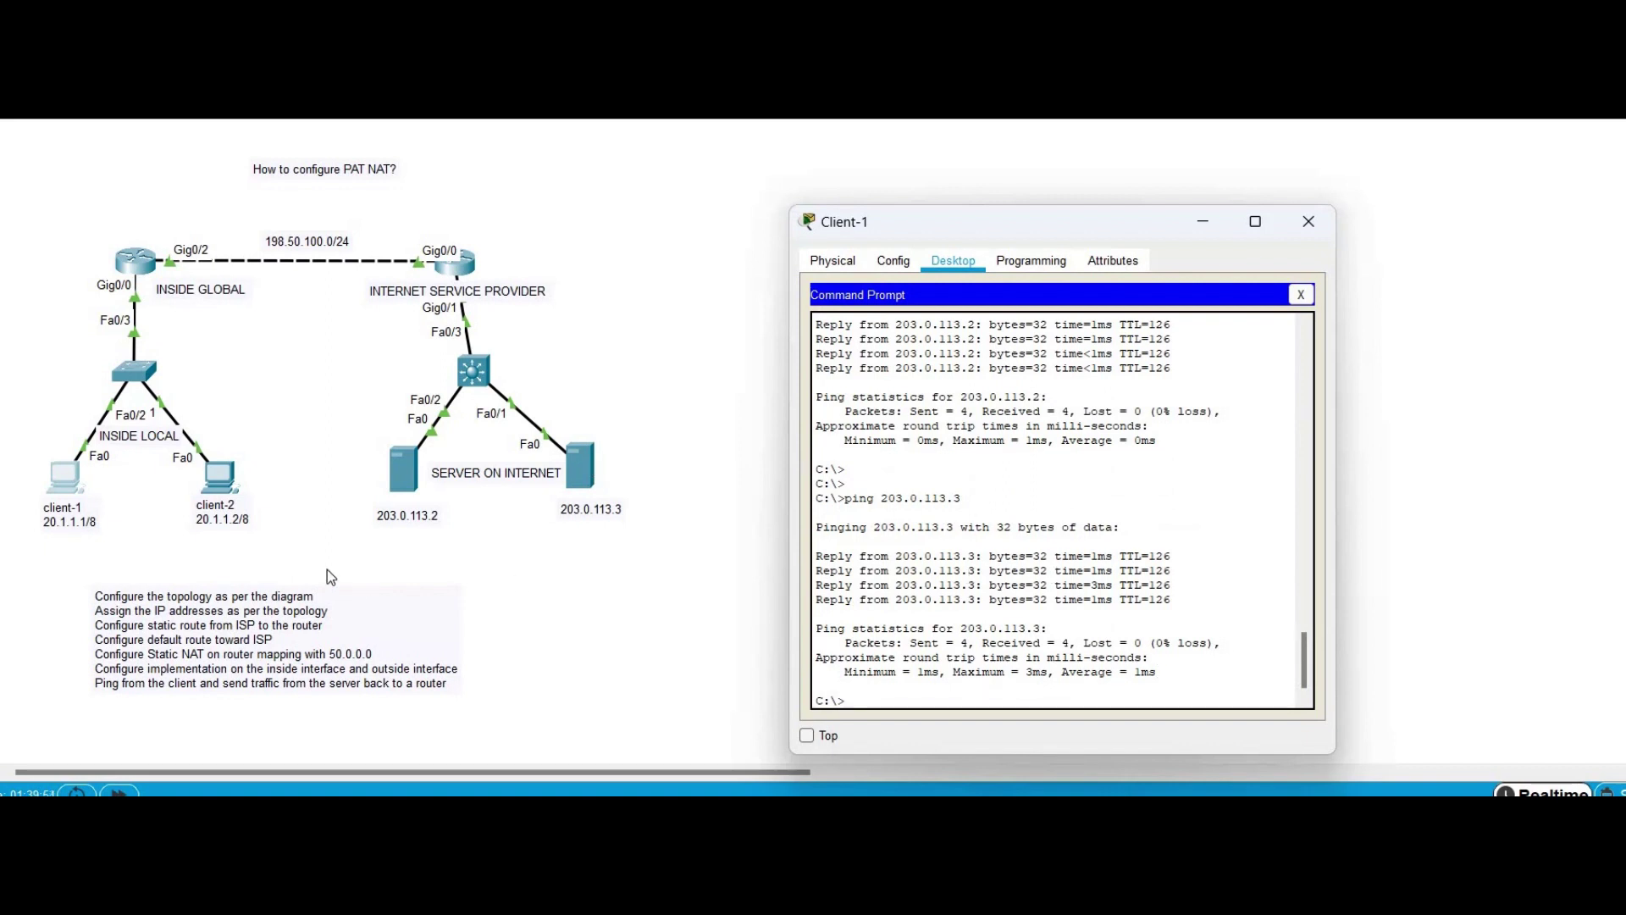
- Switch to client-2's command prompt and ping the server 203.0.113.3
click(227, 479)
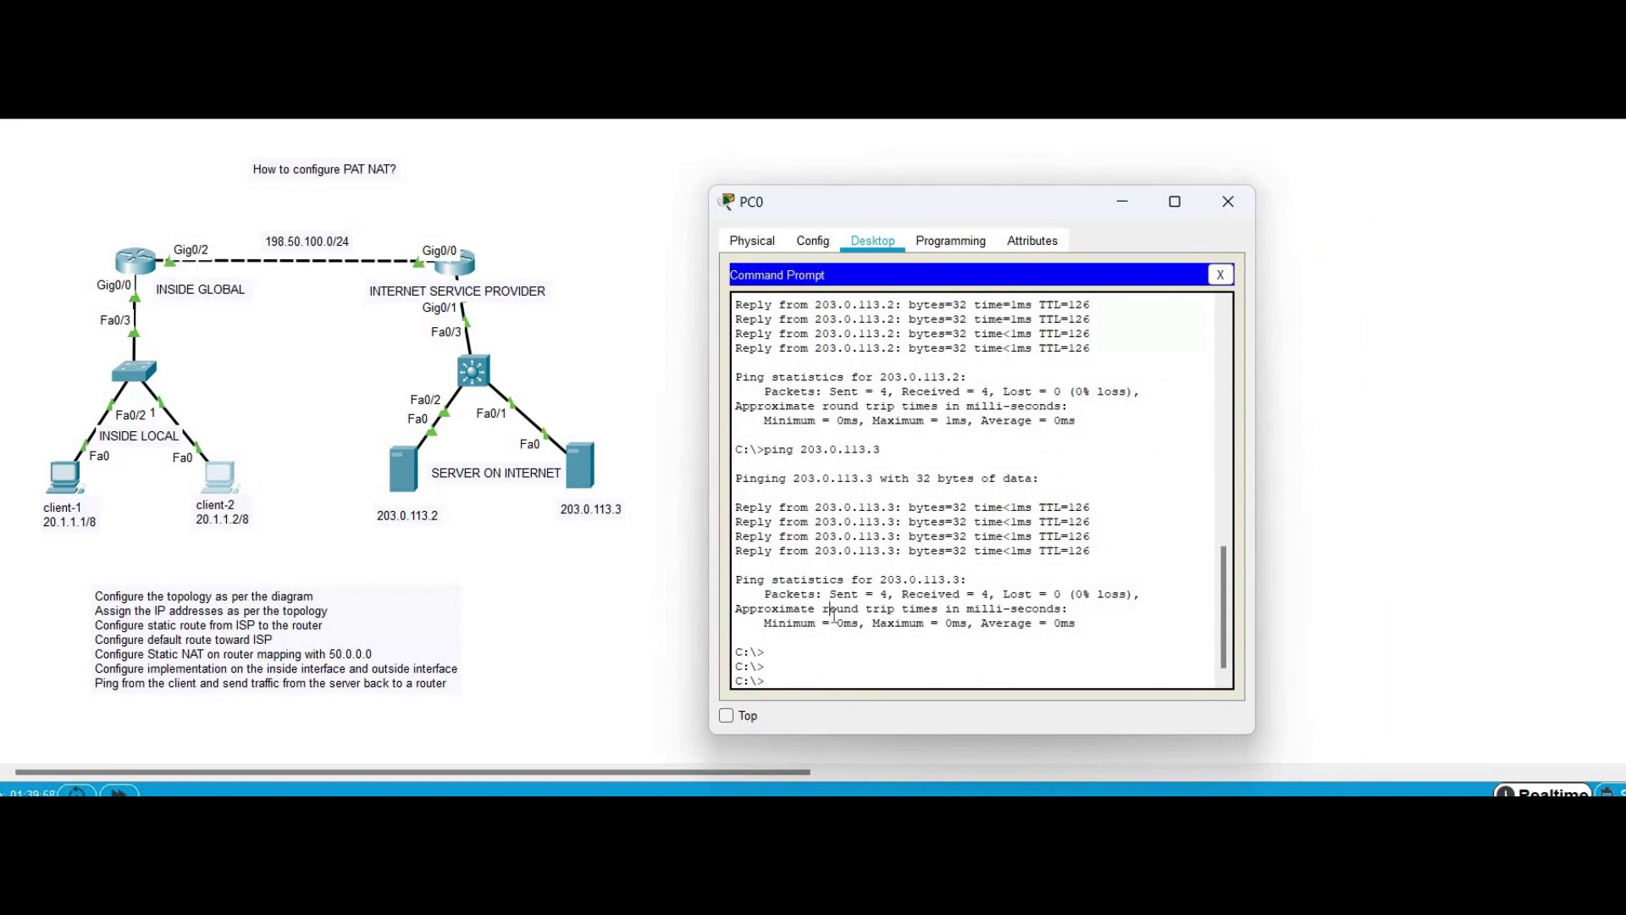
key(Up)
key(Return)
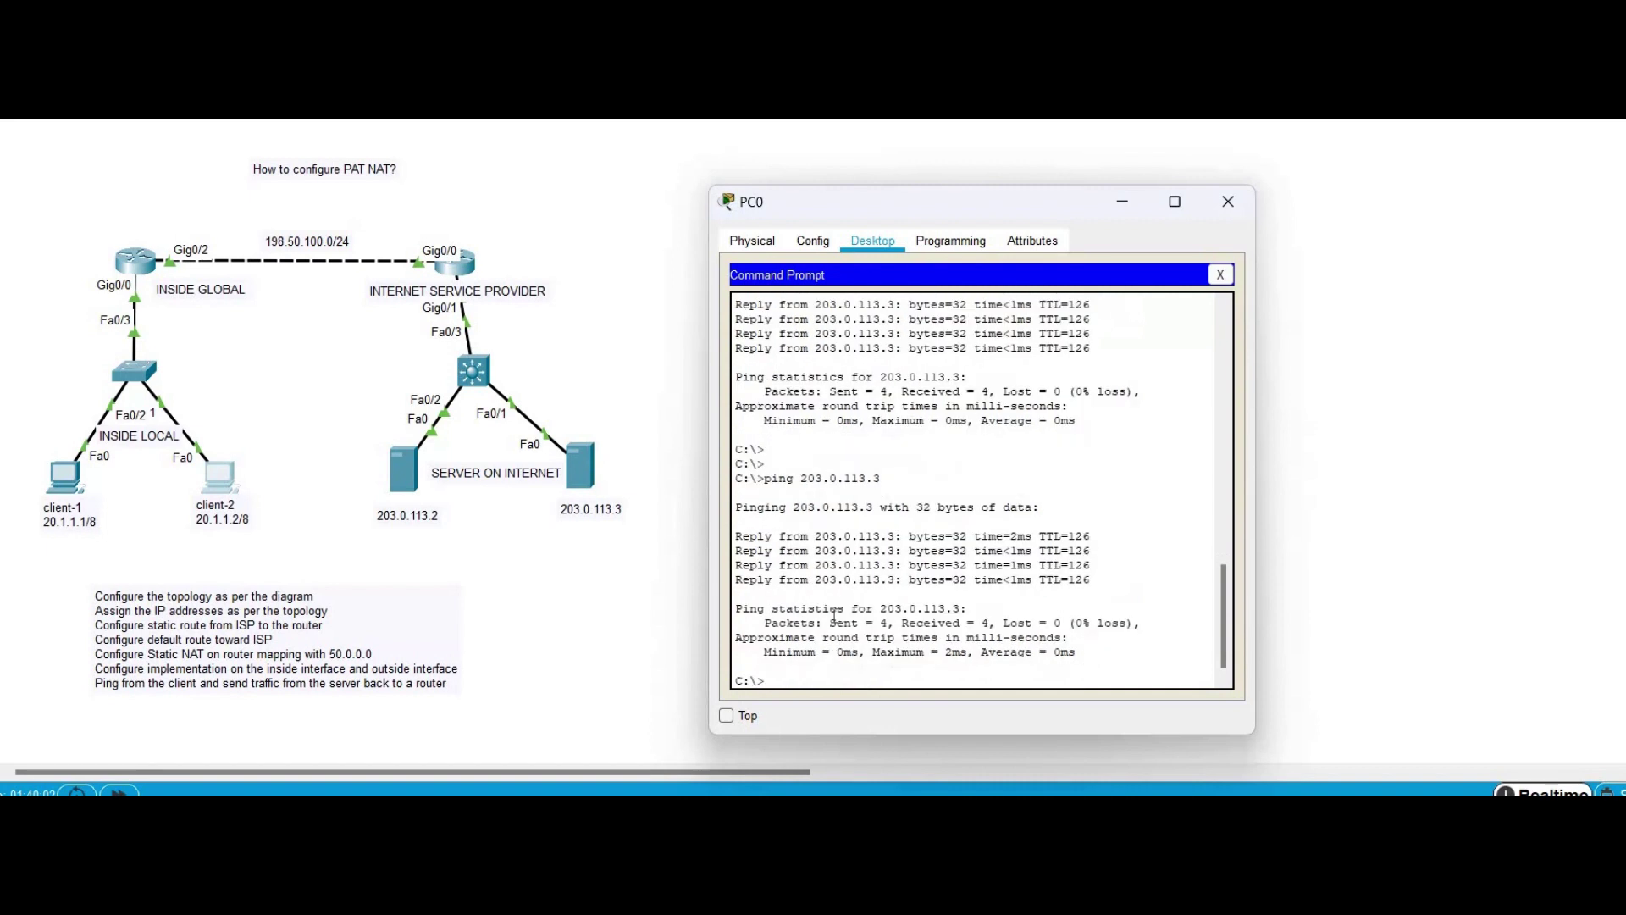
- Ping the other internet server, 203.0.113.2, from client-2
key(Up)
key(BackSpace)
text(203.0.113.2)
key(Return)
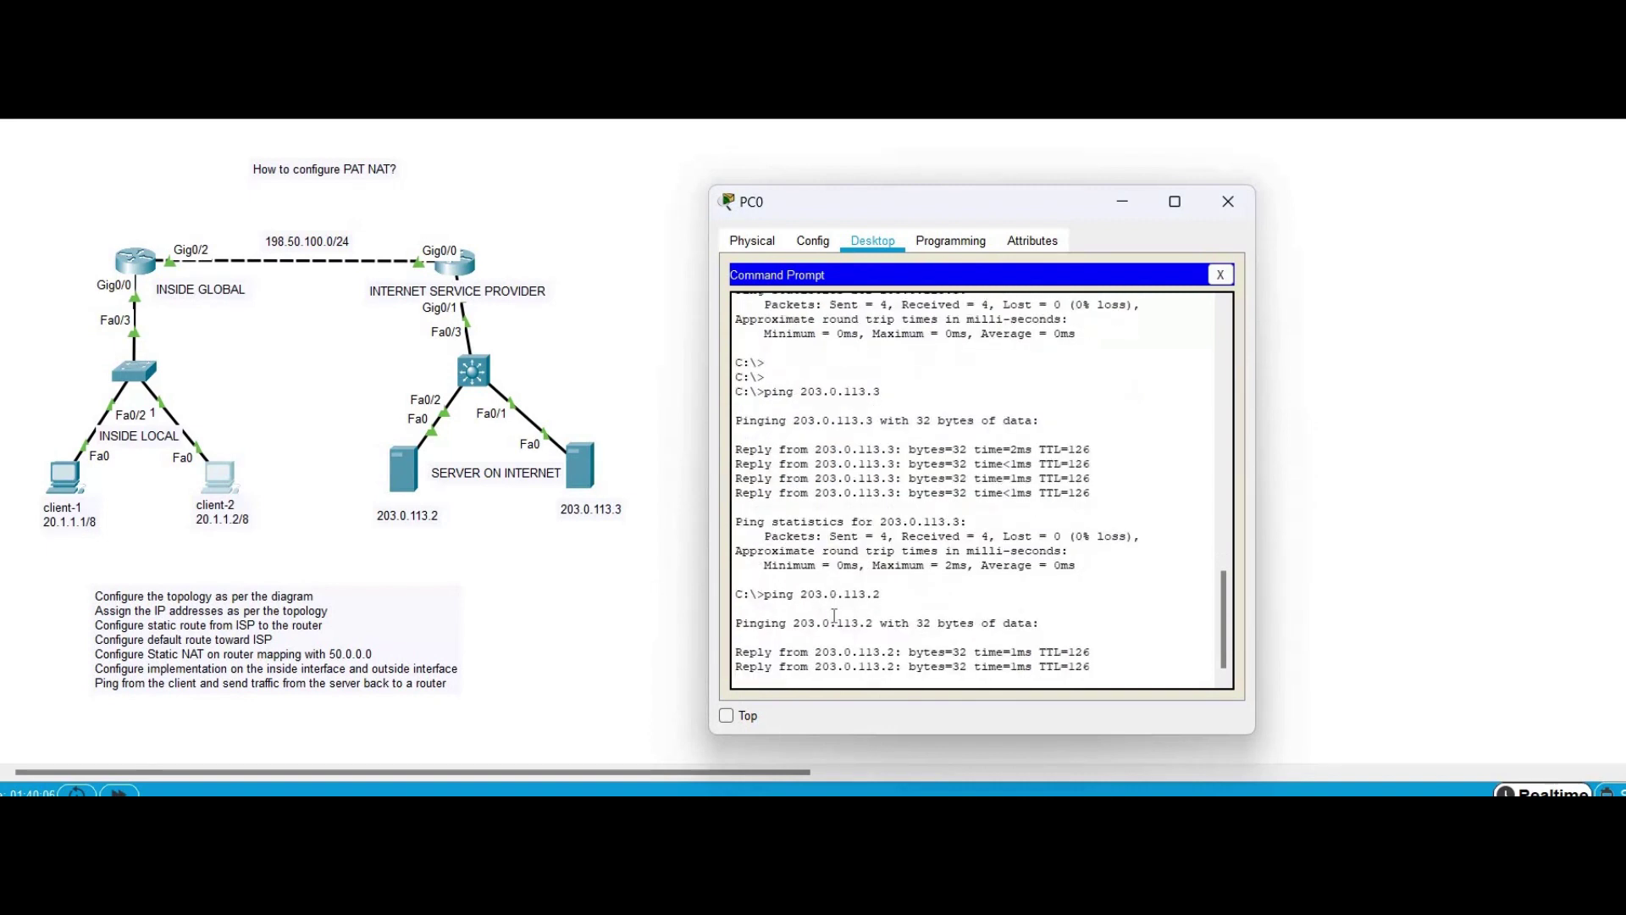
- Return to the INSIDE GLOBAL router's command line and end configuration mode
click(151, 262)
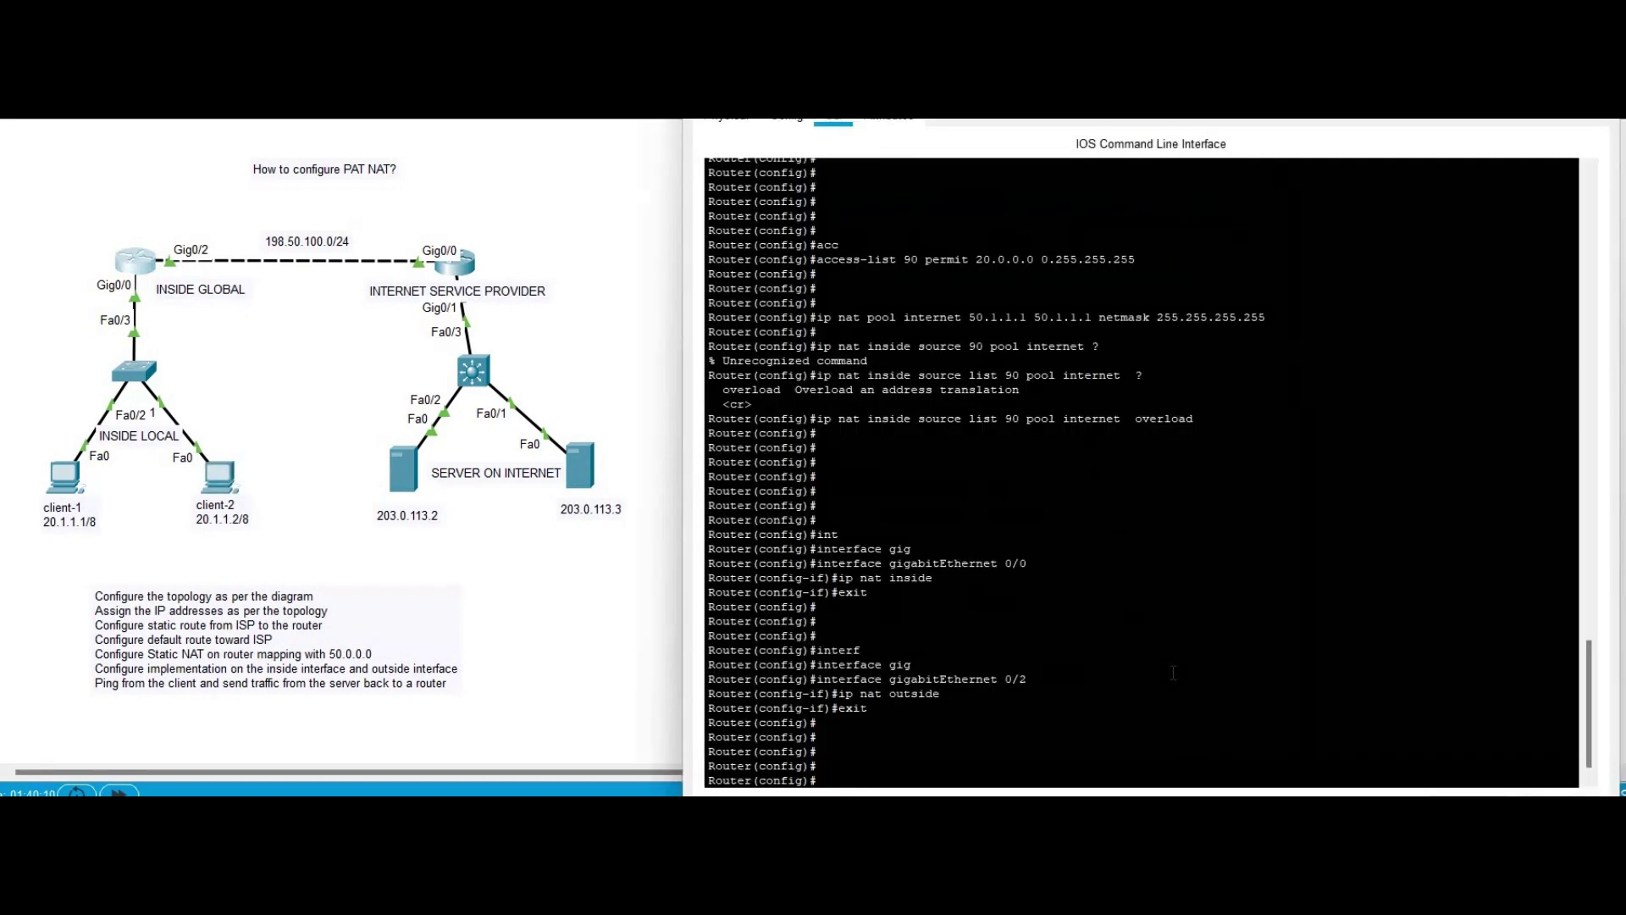
key(Return)
key(Return)
key(Return)
text(en)
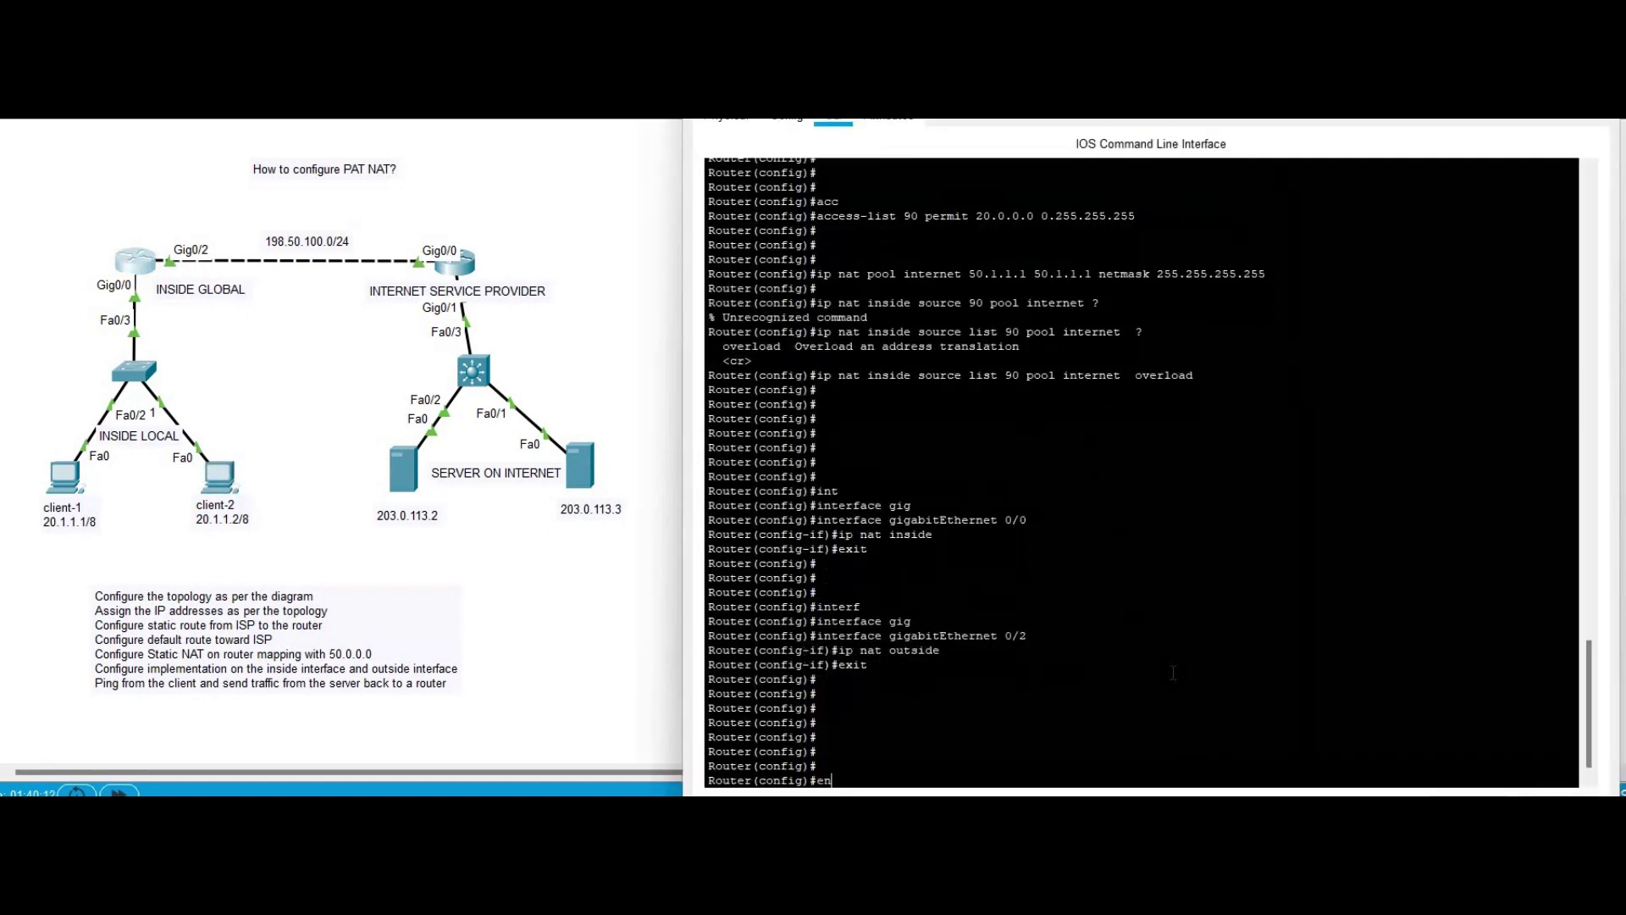
text(d)
key(Return)
key(Return)
key(Return)
key(Return)
- List the router's NAT translation table with show ip nat translations
text(show )
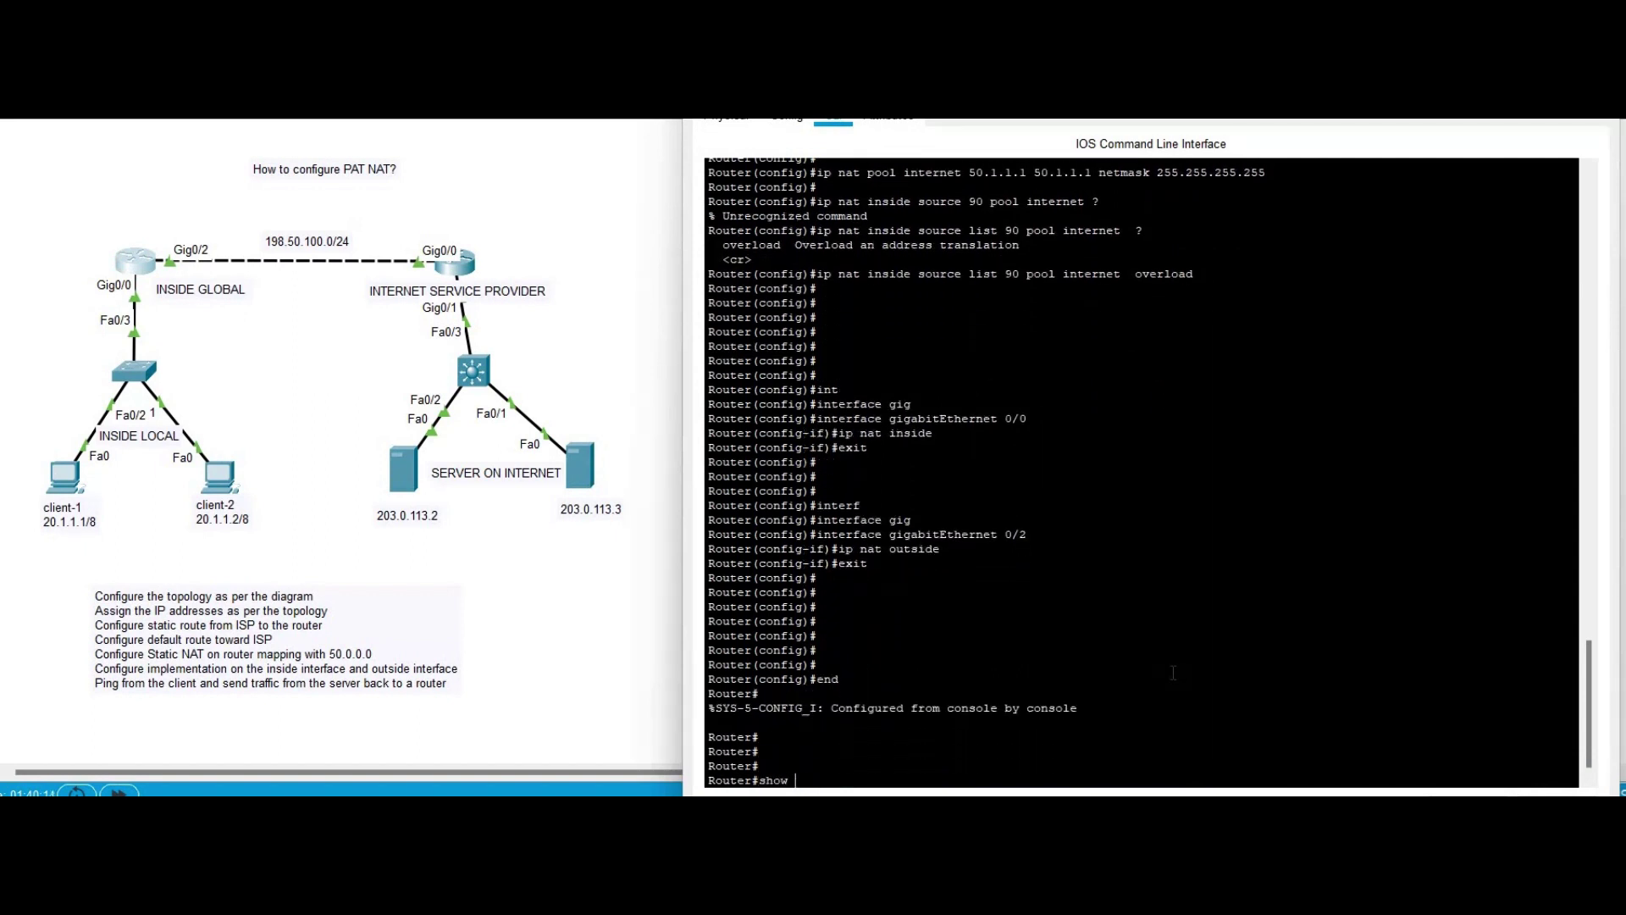
text(ip nat tra)
key(Tab)
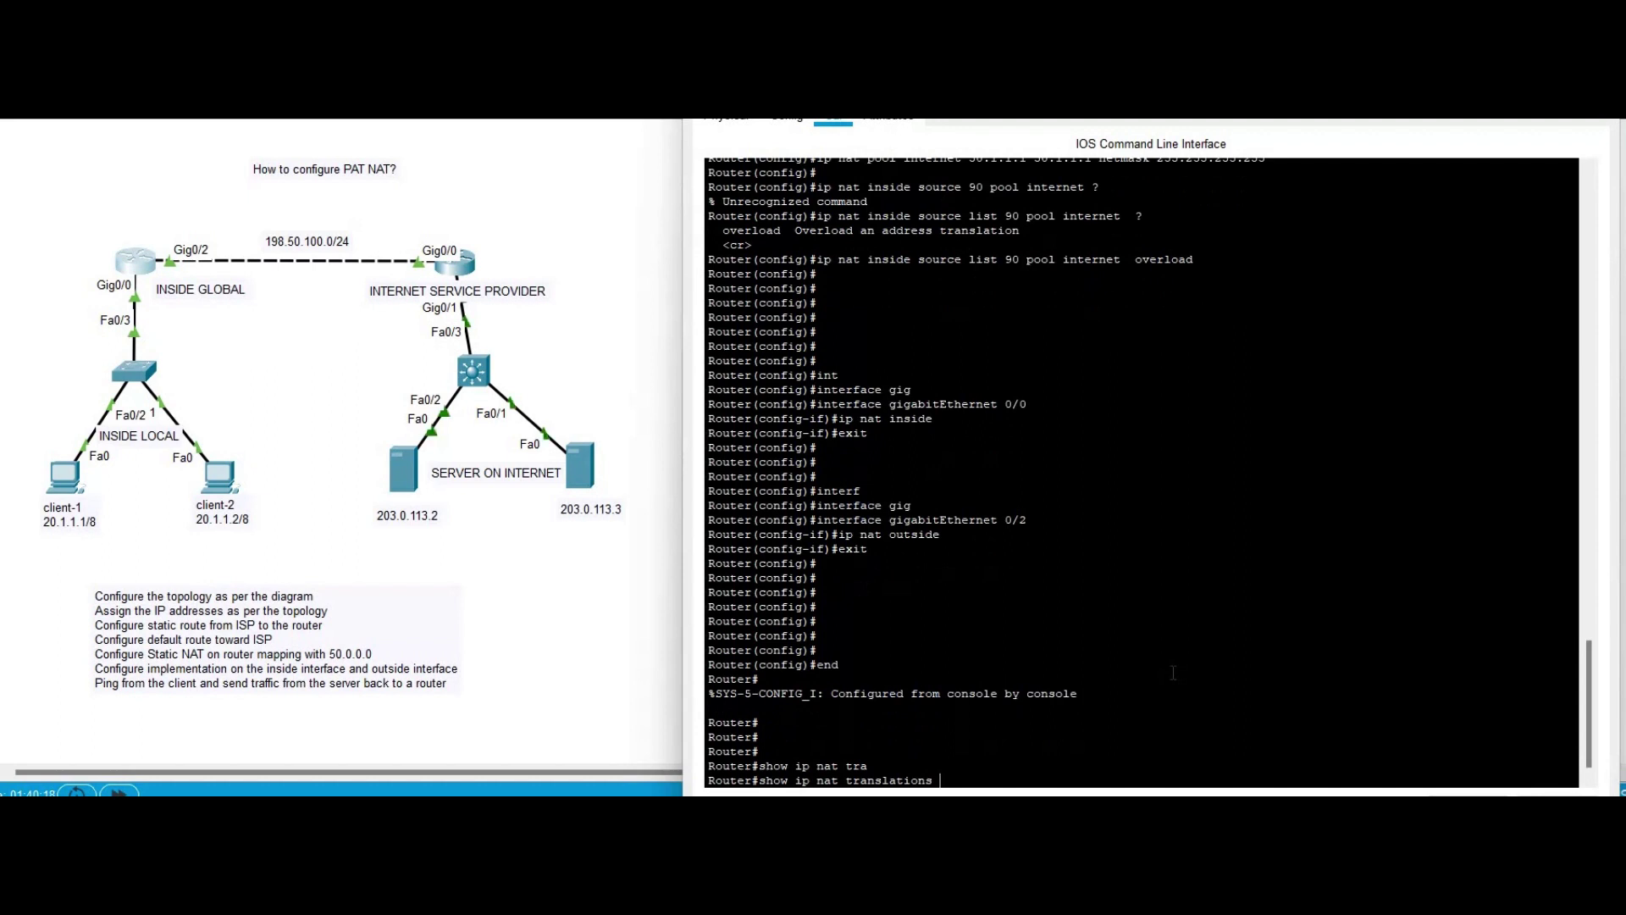
key(Return)
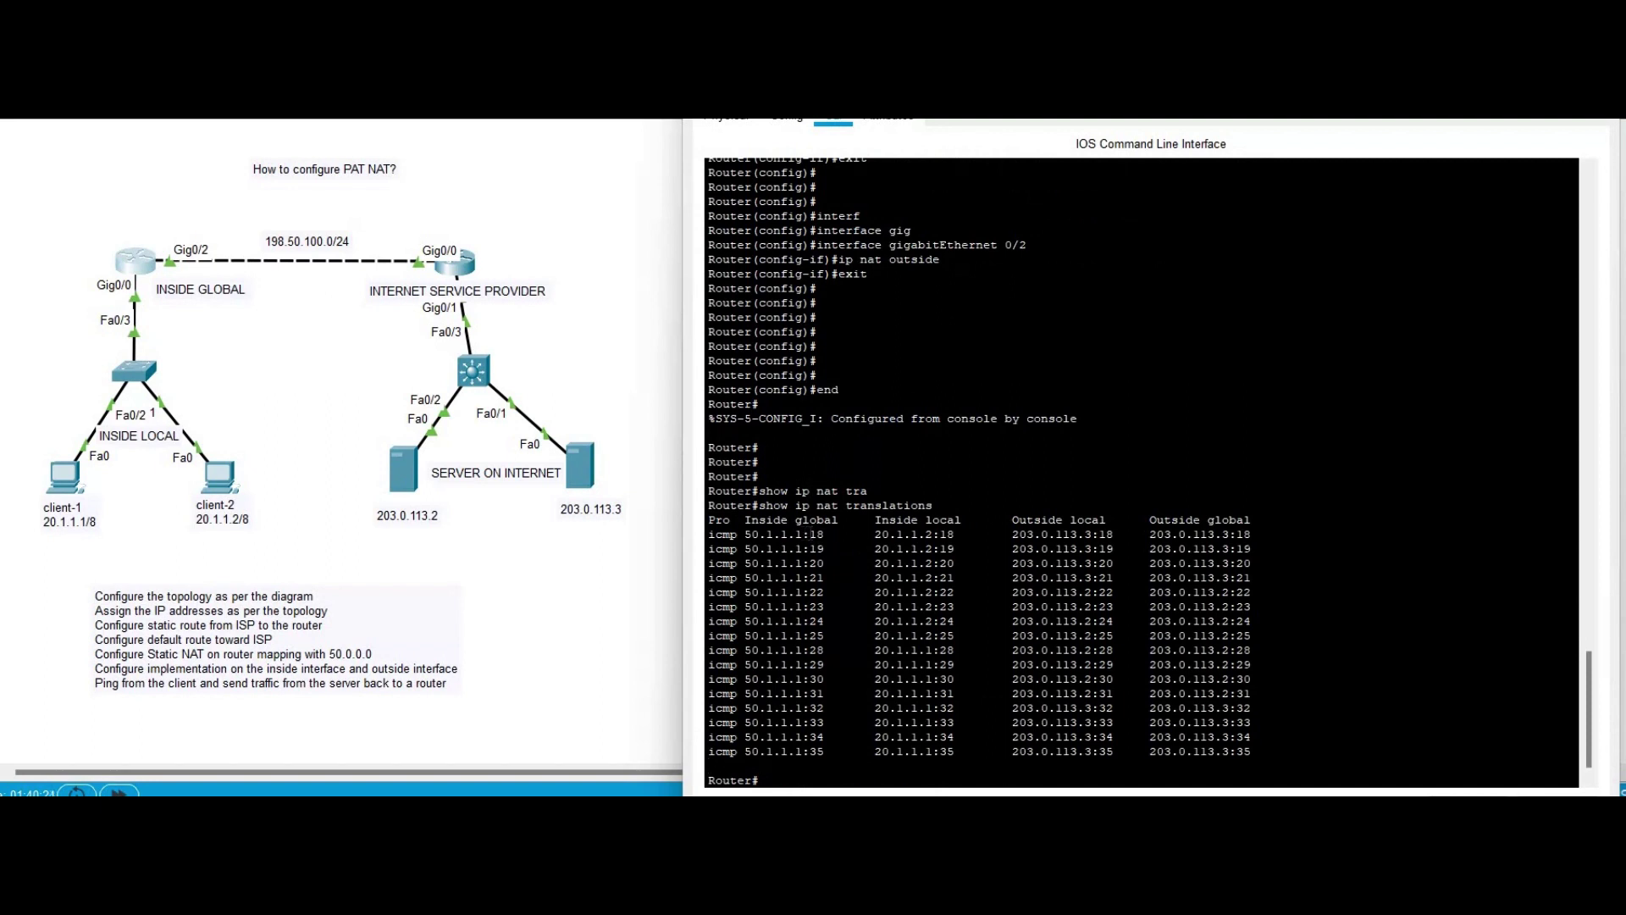
- Examine the addresses and port numbers in the translation table's inside global, outside local and outside global columns
drag(832, 534, 810, 549)
drag(1135, 534, 1099, 534)
drag(1236, 535, 1252, 534)
click(1254, 692)
key(Return)
key(Return)
key(Return)
key(Return)
key(Return)
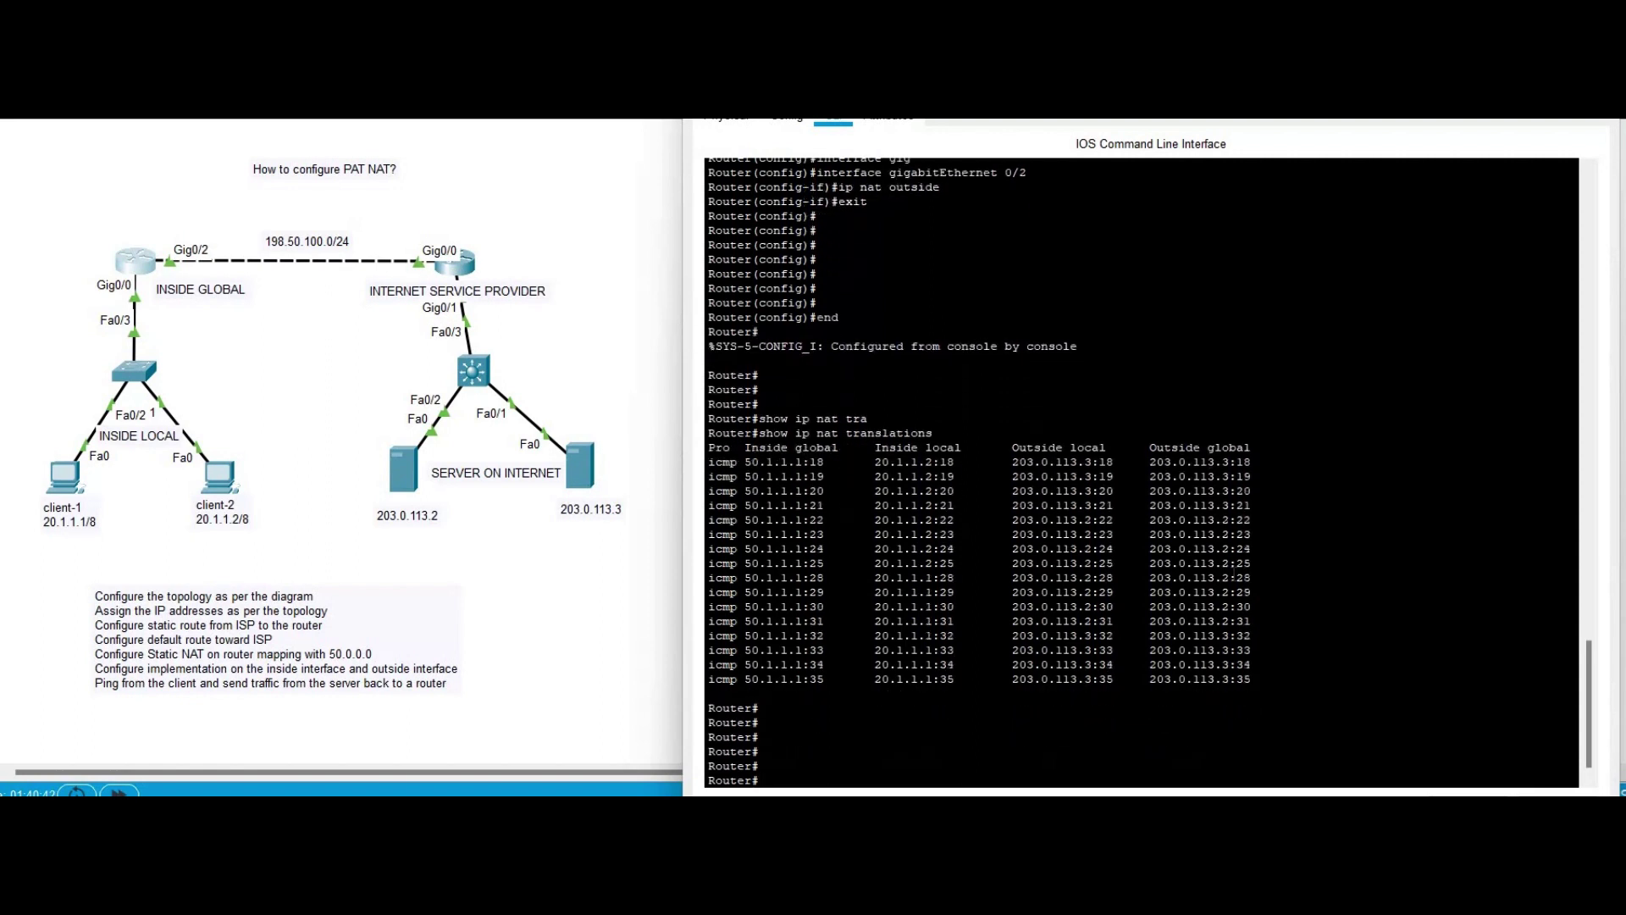